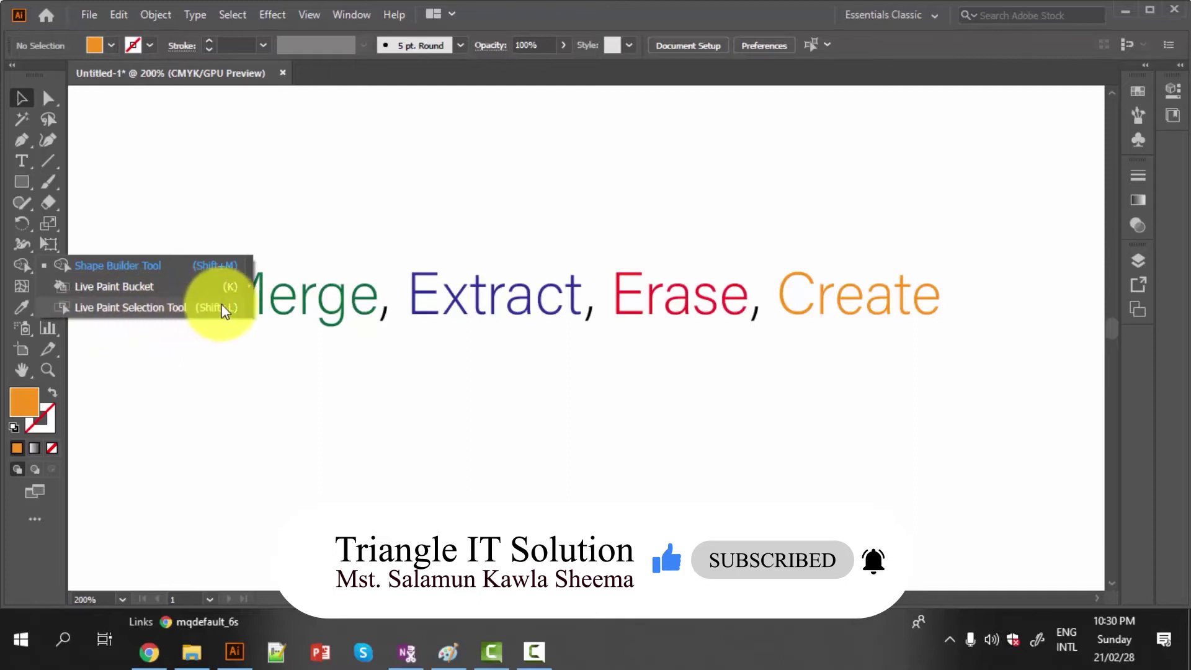
- Browse the panel list and the Shape Builder and Live Paint tool options
left_click(362, 11)
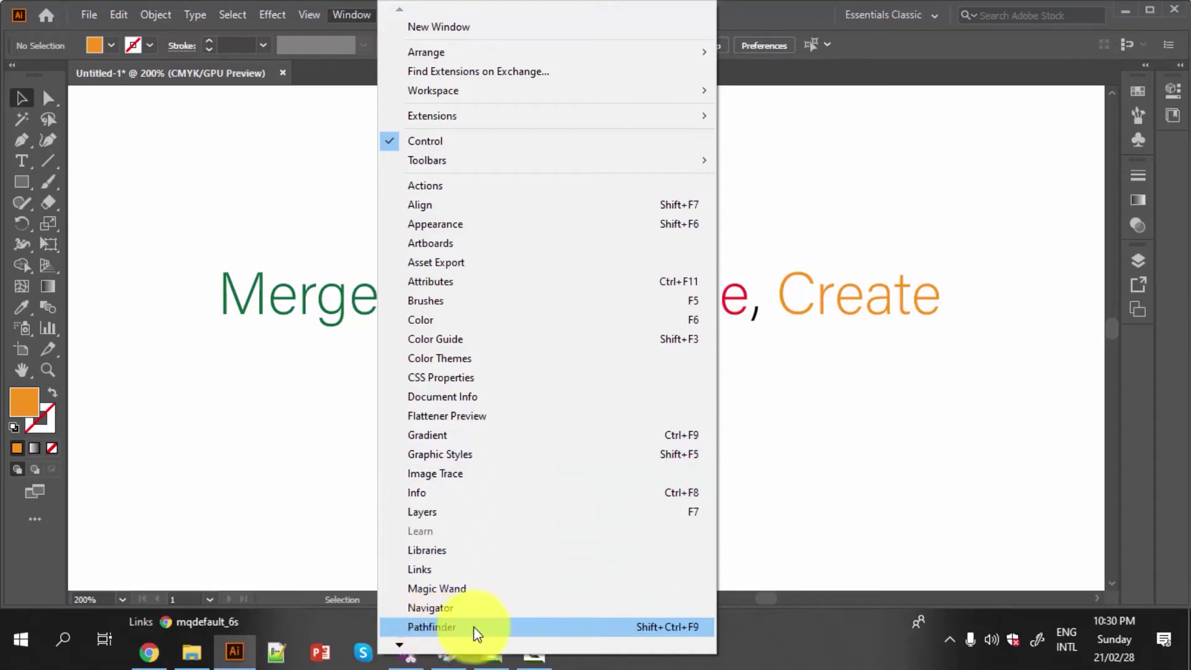
left_click(25, 263)
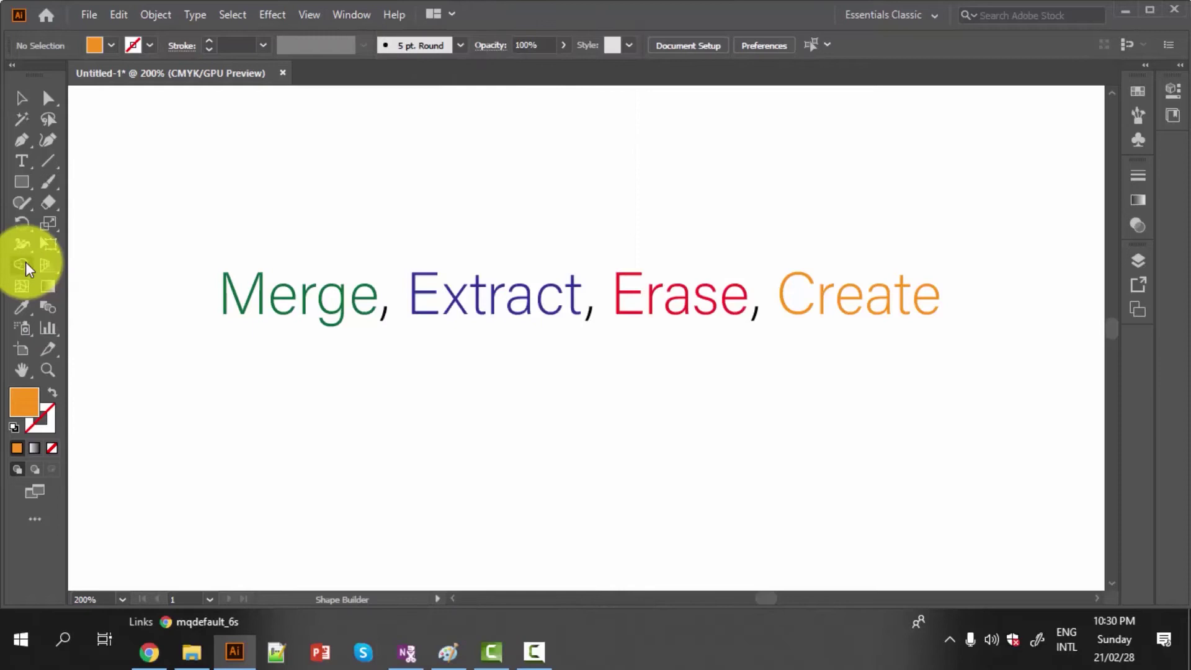
right_click(26, 263)
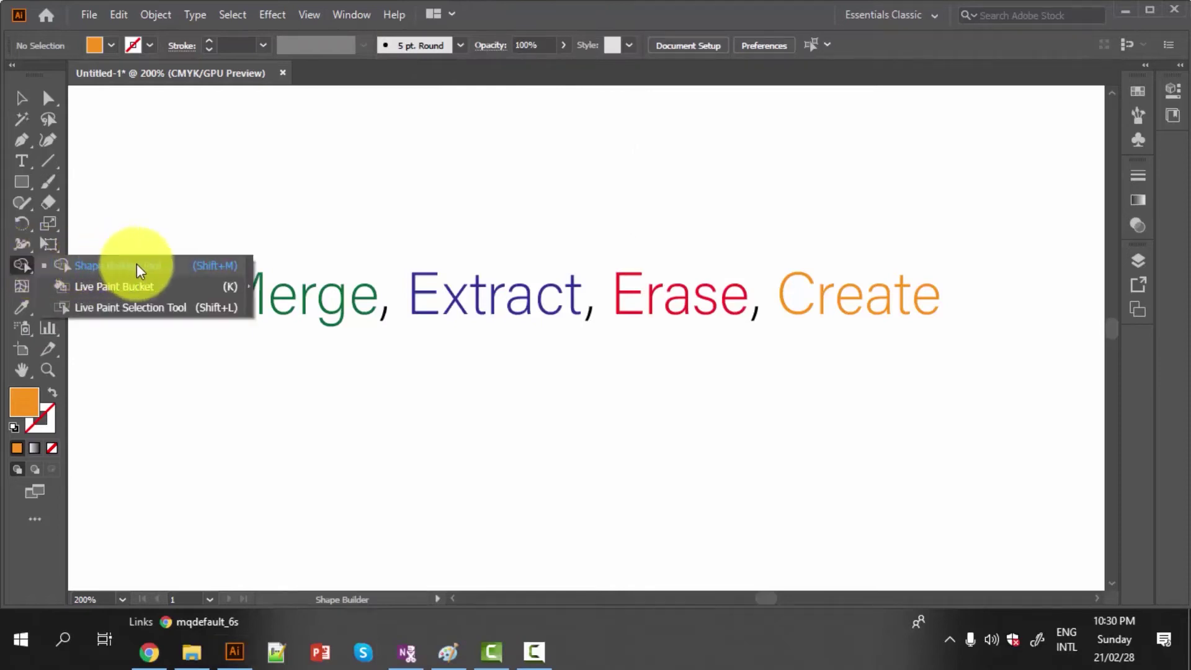
left_click(282, 221)
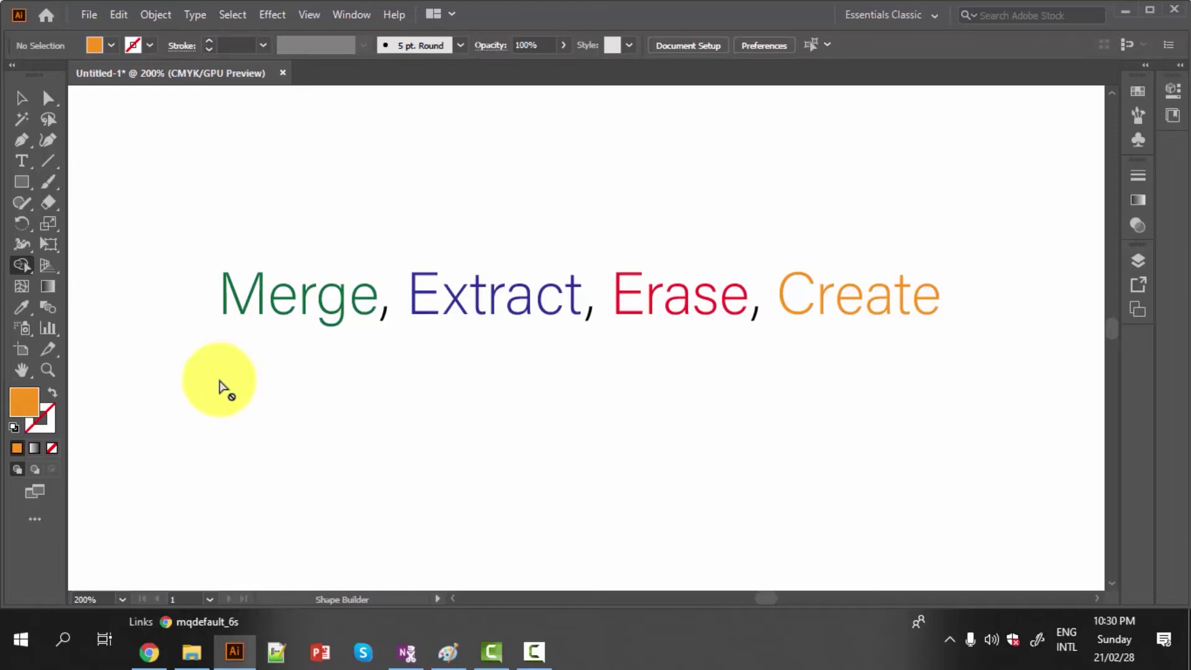
left_click(21, 265)
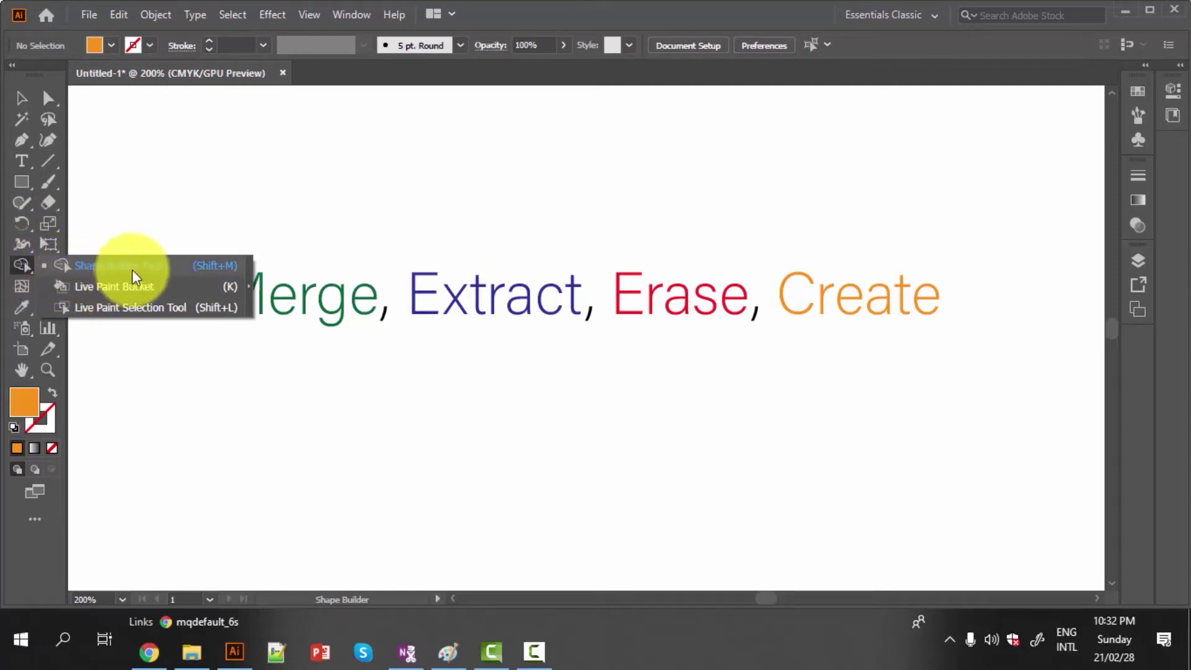
- Delete the title text and draw an orange square at the artboard's upper left
left_click(21, 97)
left_click_drag(214, 206, 1025, 352)
key("Delete")
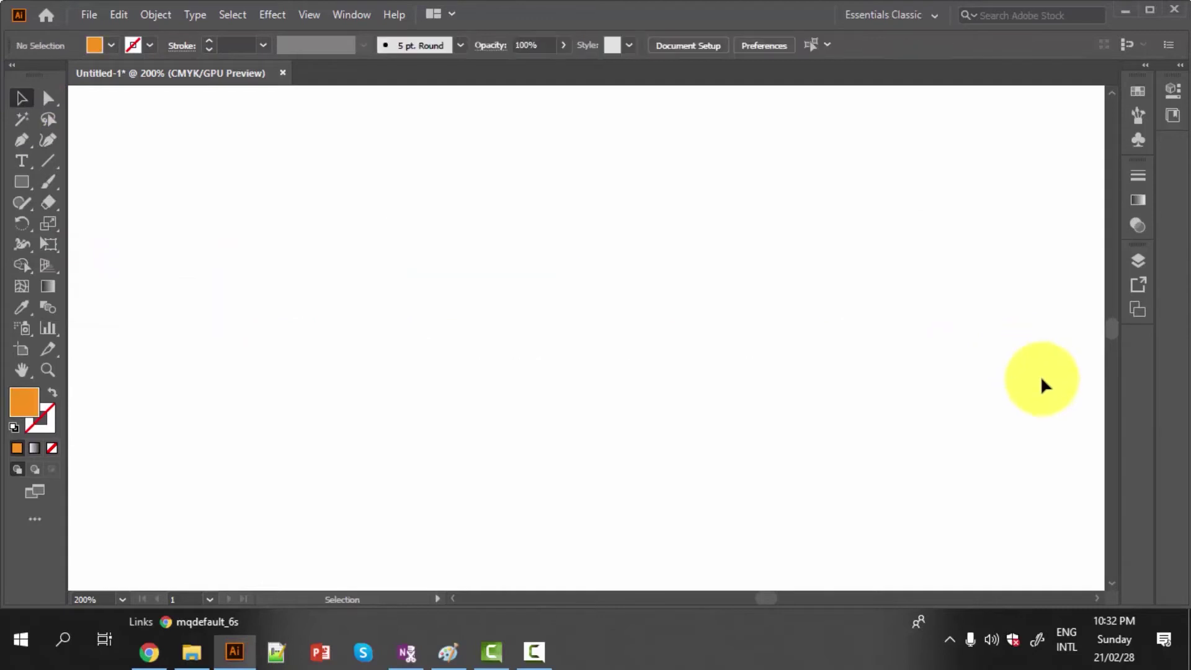
left_click(16, 178)
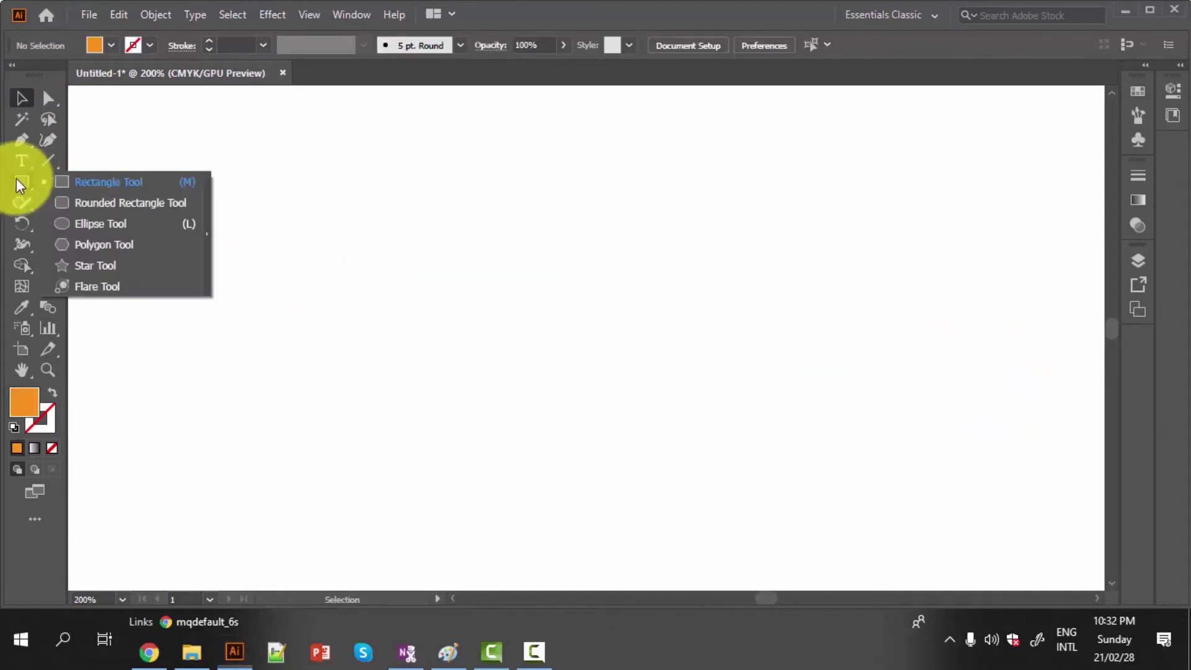
left_click(109, 182)
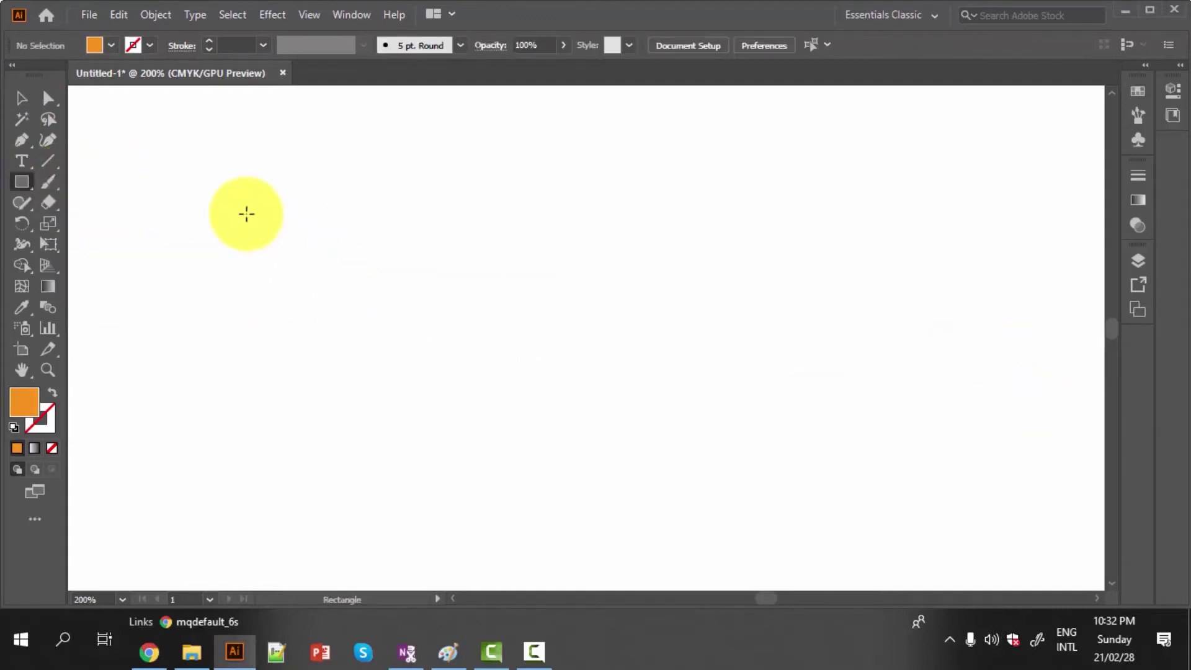
mouse_move(231, 201)
left_mouse_down()
mouse_move(417, 387)
mouse_move(391, 380)
left_mouse_up()
- Draw an orange circle positioned over the square's lower-right corner
left_click(21, 176)
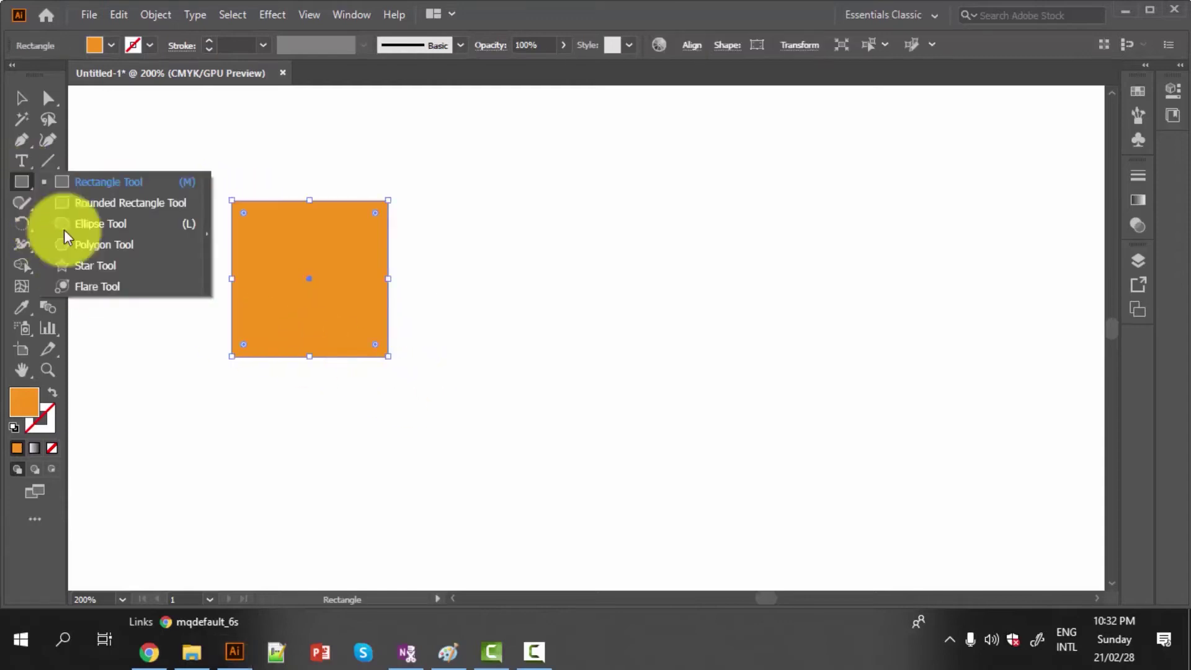
left_click(89, 224)
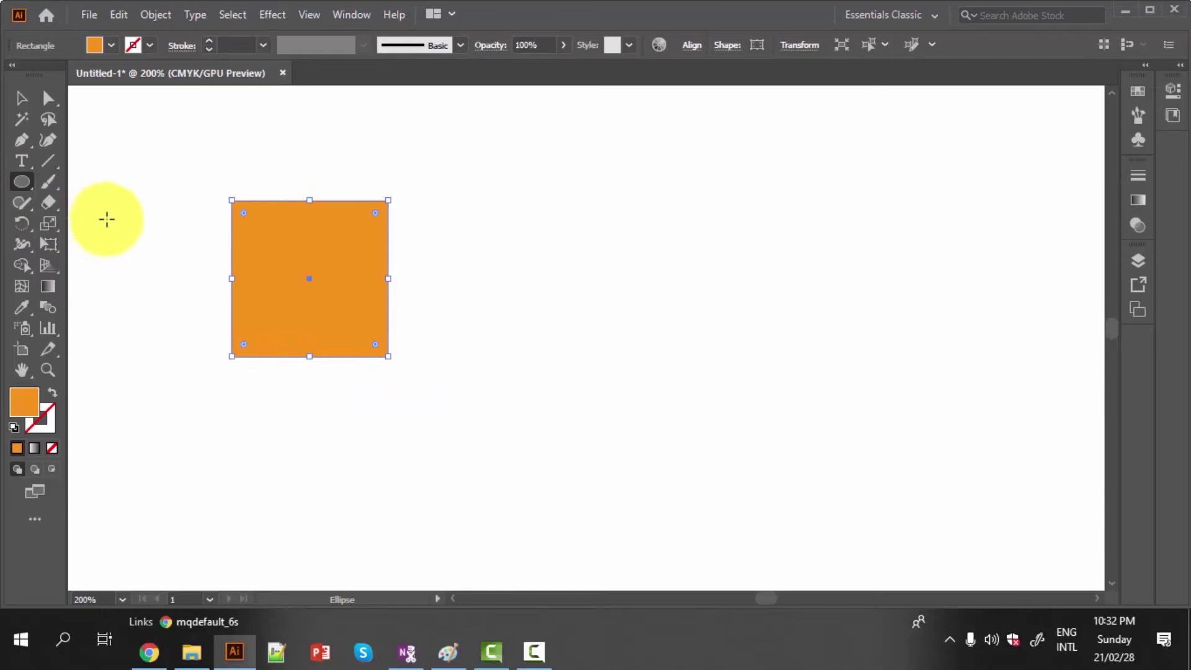
mouse_move(338, 319)
left_mouse_down()
mouse_move(507, 436)
mouse_move(502, 477)
left_mouse_up()
left_click(22, 98)
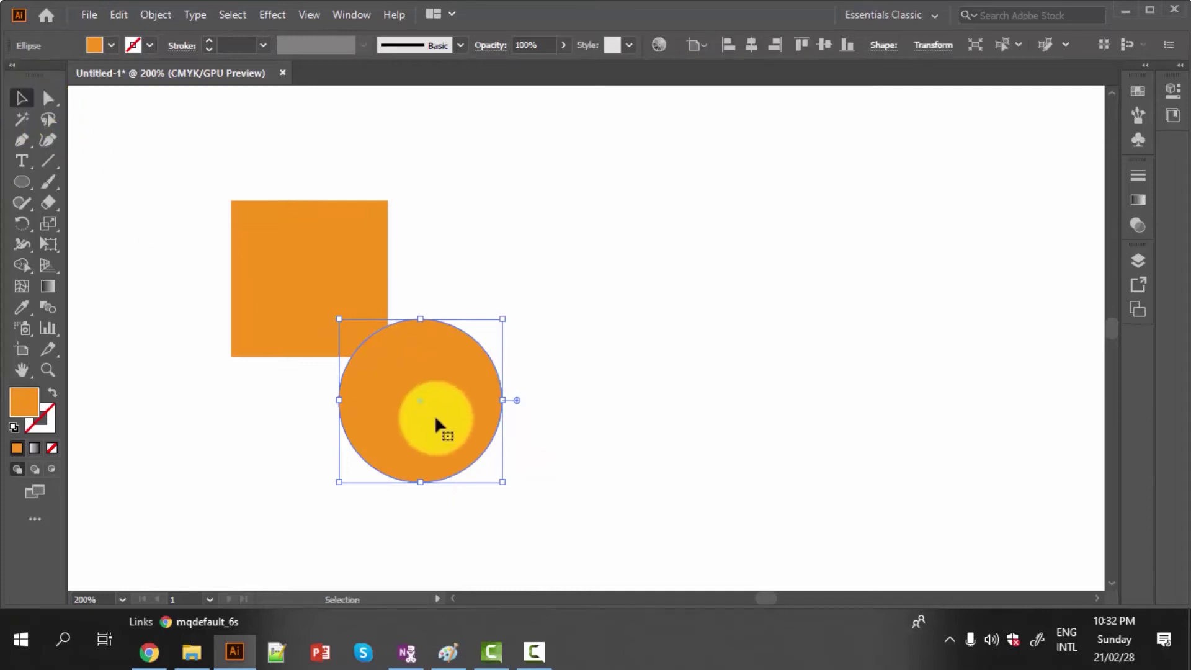
left_click_drag(435, 424, 398, 372)
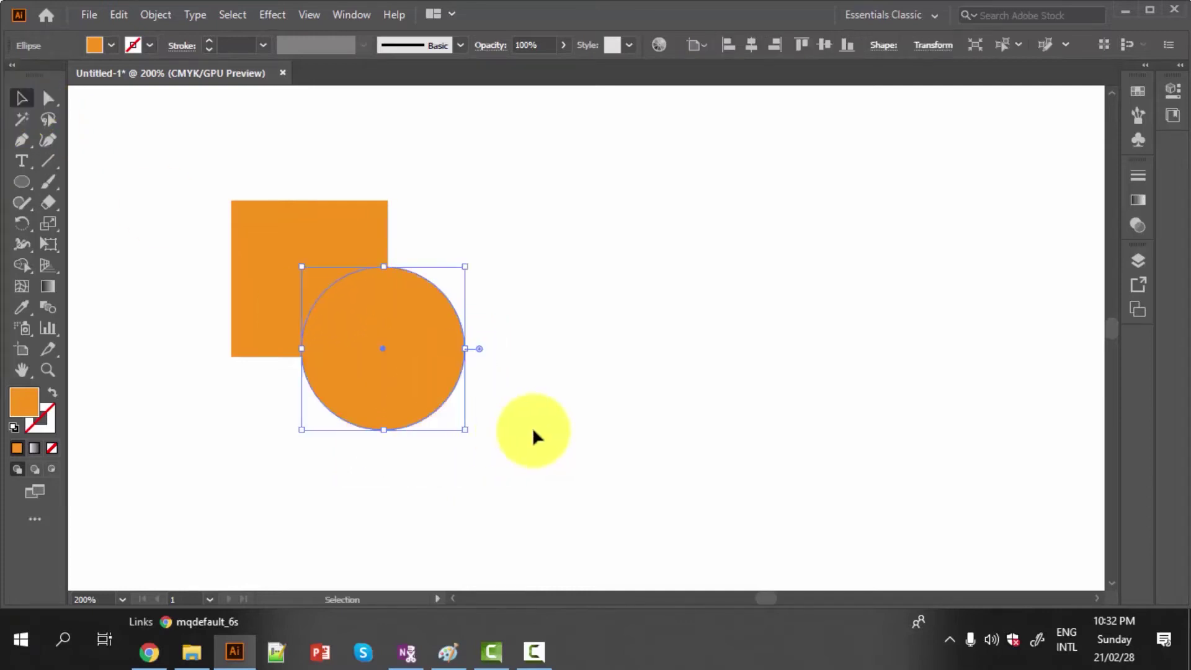
left_click(522, 434)
left_click(428, 373)
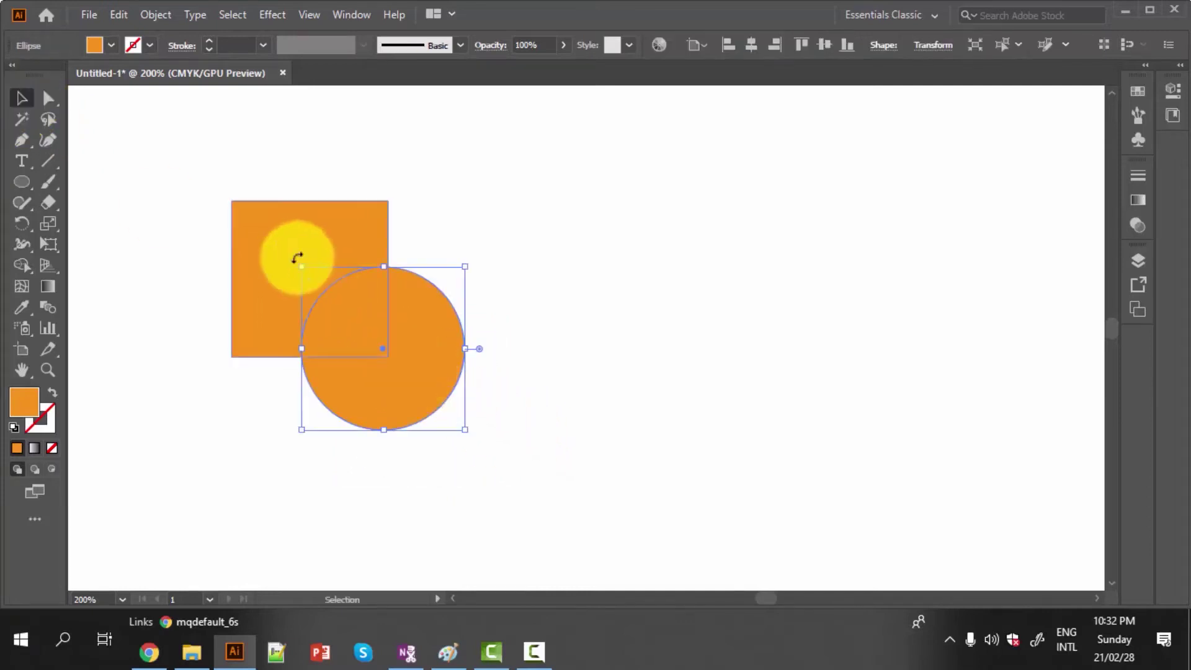
left_click_drag(380, 354, 377, 355)
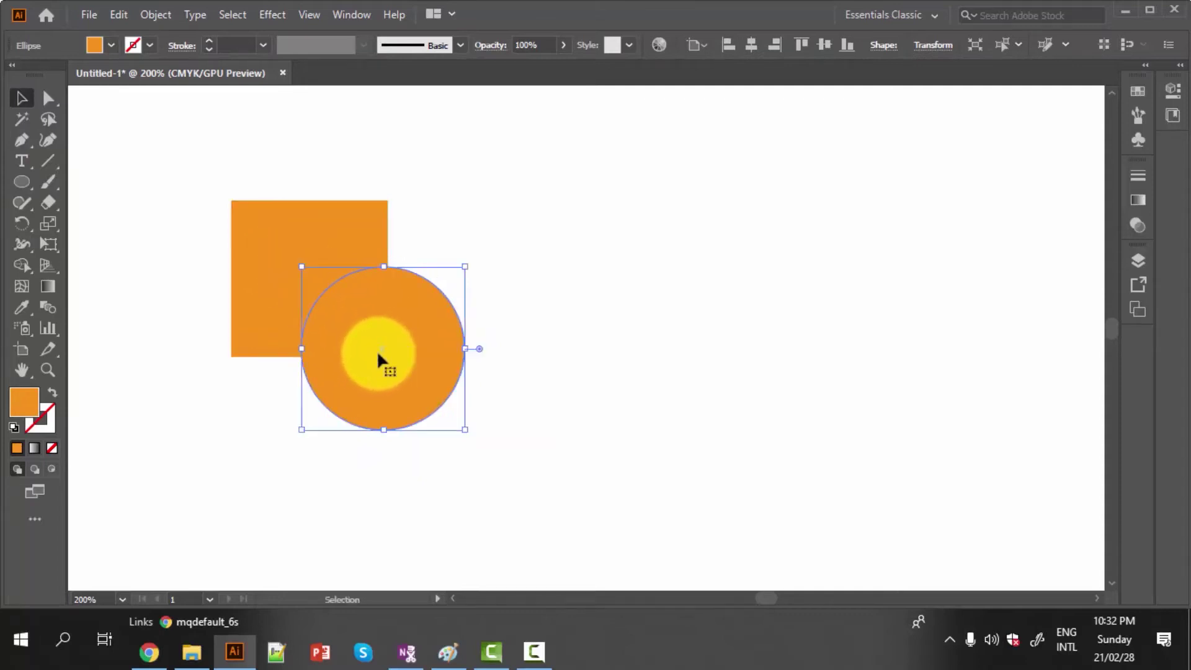
left_click(225, 389)
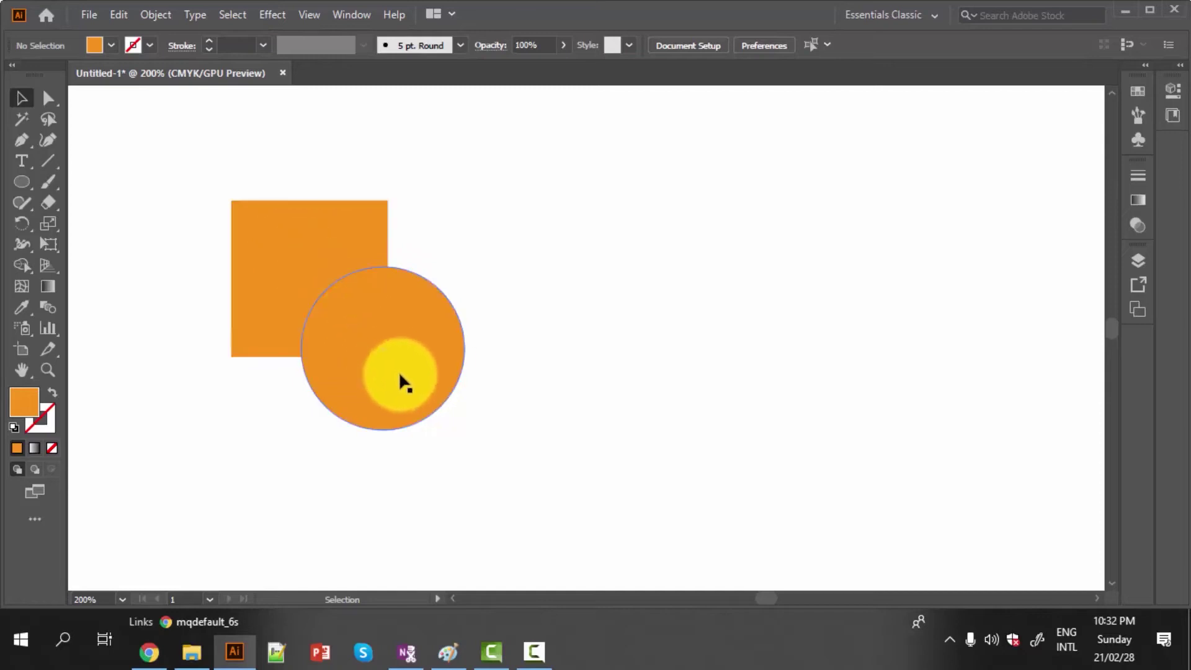
left_click(20, 261)
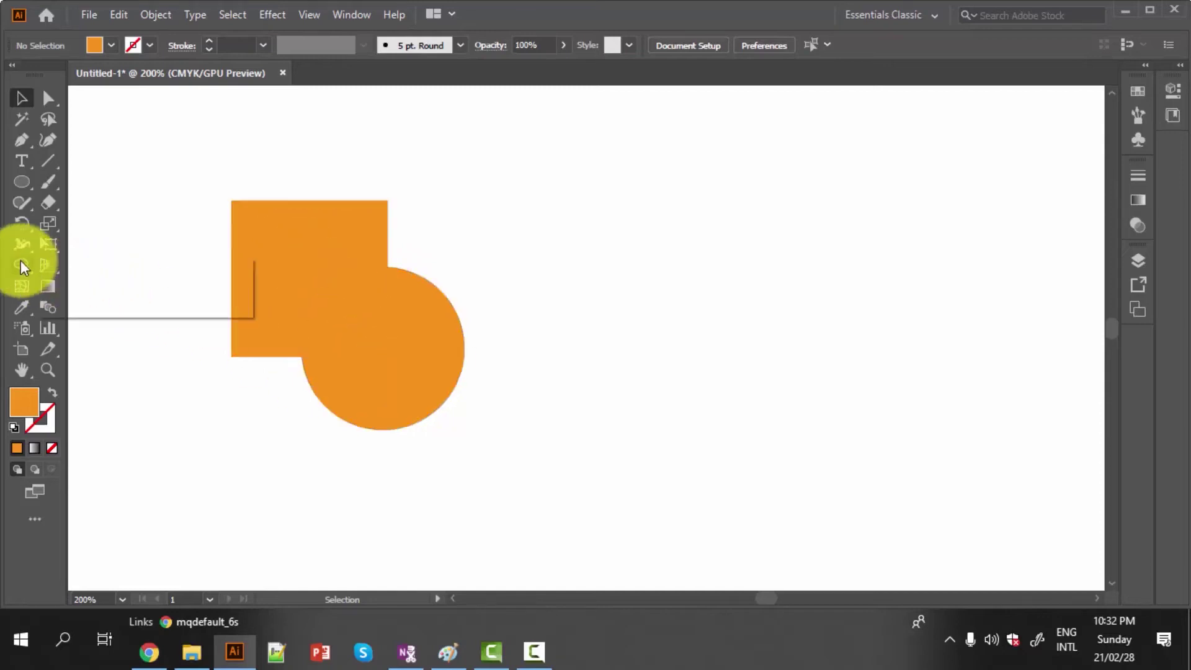
- Unite the selected square and circle with the Shape Builder tool
mouse_move(174, 170)
left_mouse_down()
mouse_move(451, 422)
mouse_move(435, 420)
left_mouse_up()
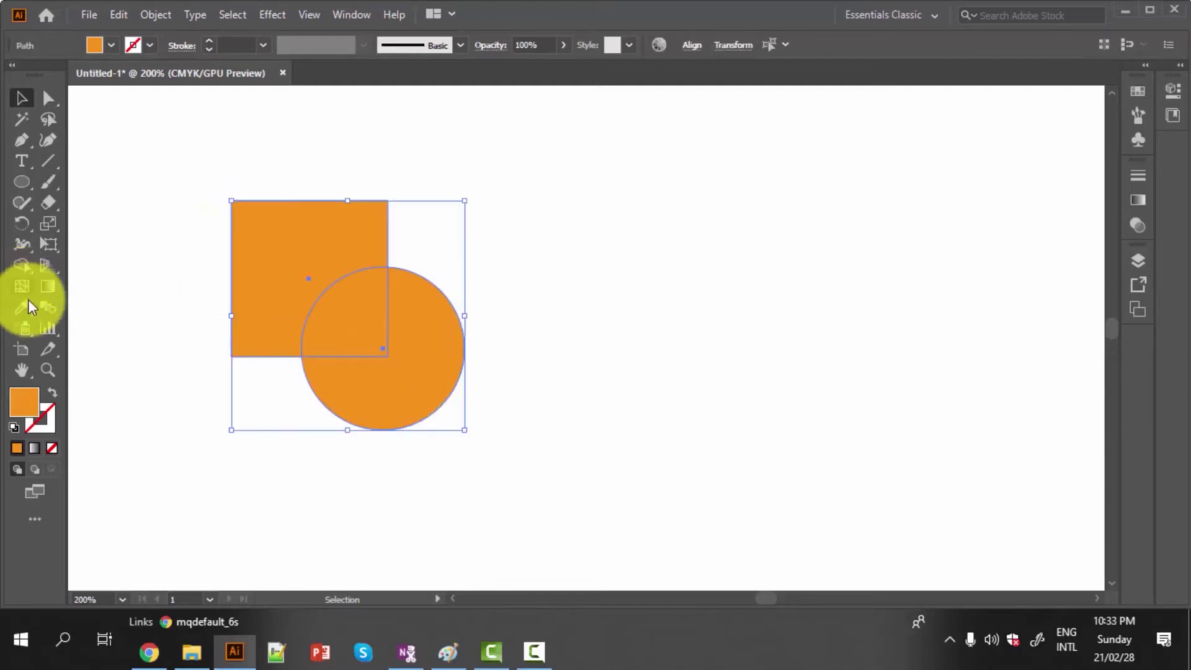
left_click(23, 264)
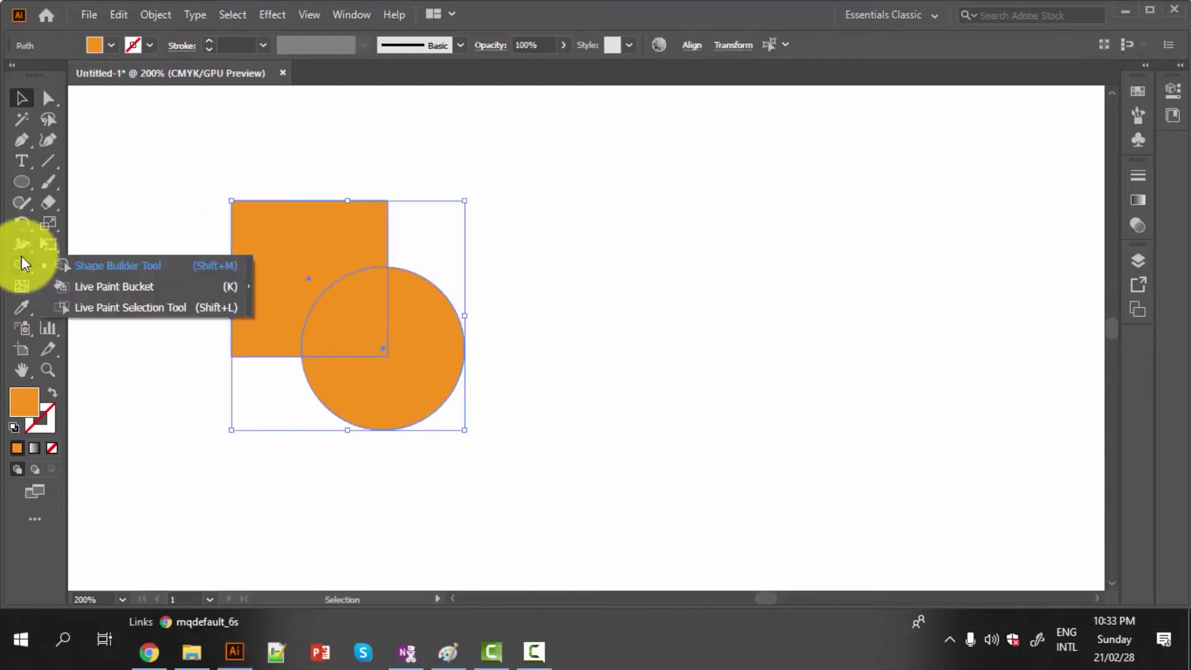
left_click(103, 273)
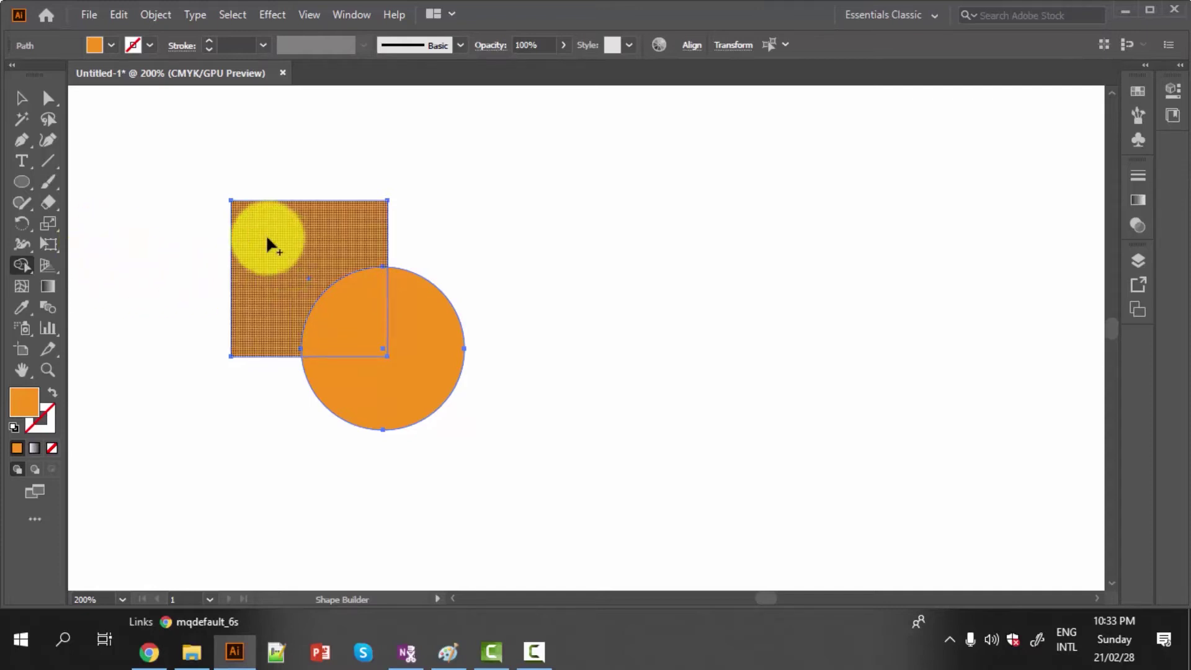
left_click_drag(266, 238, 400, 391)
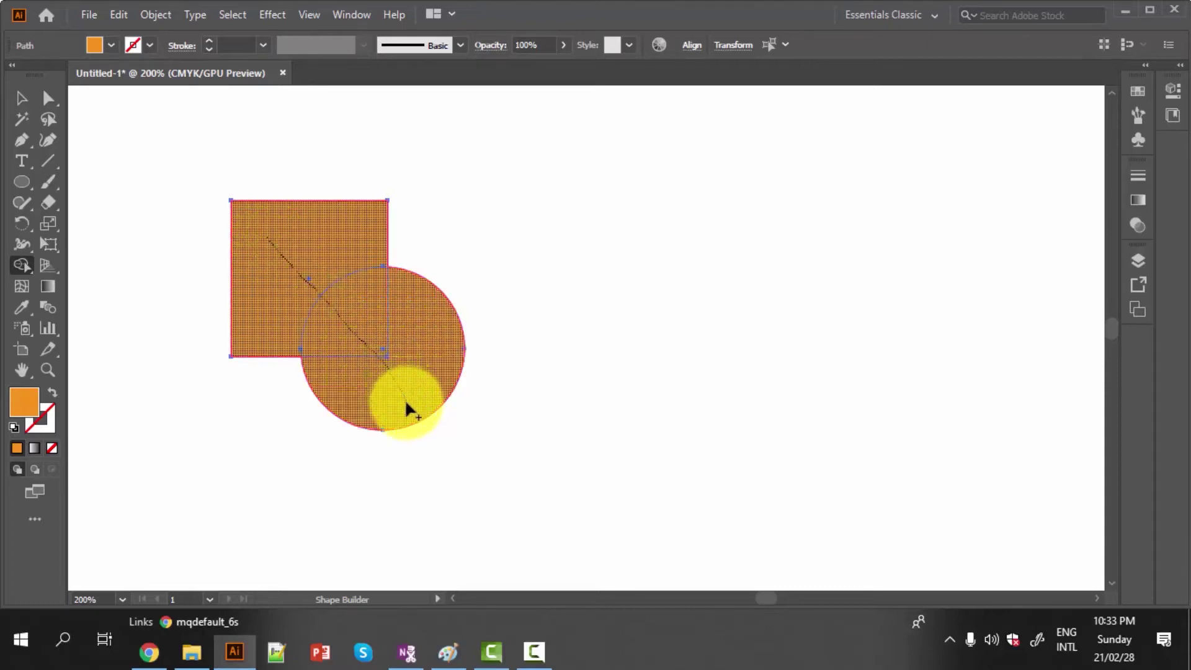
left_click_drag(407, 404, 405, 402)
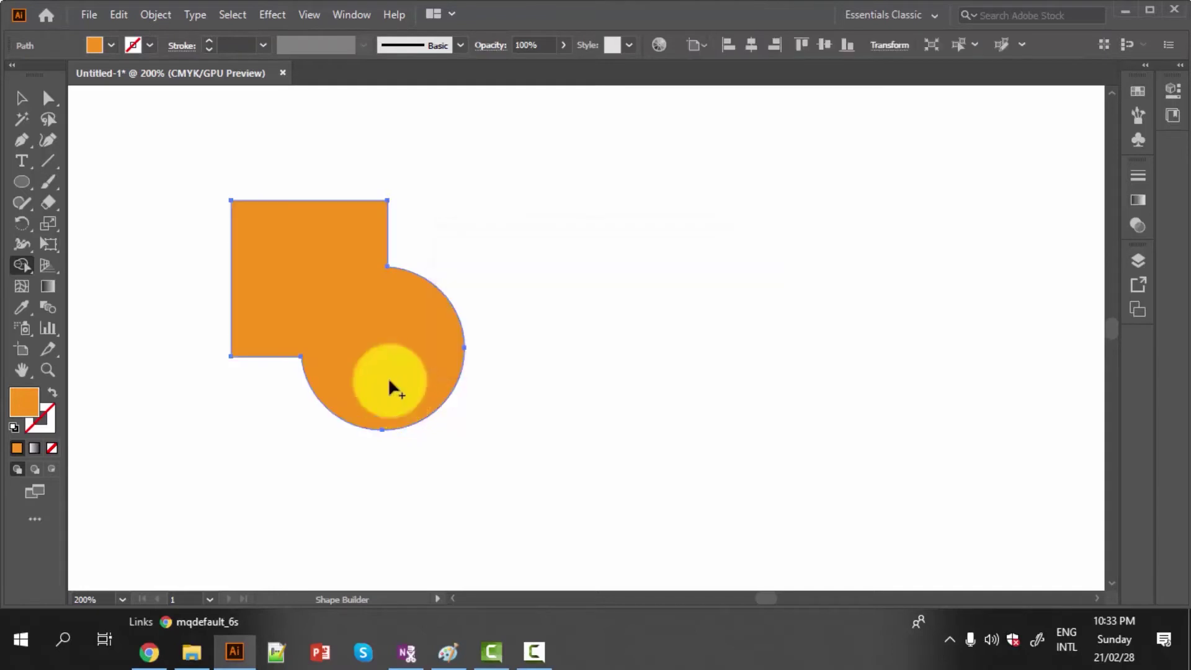
- Move the merged orange shape to the right across the artboard
left_click(25, 98)
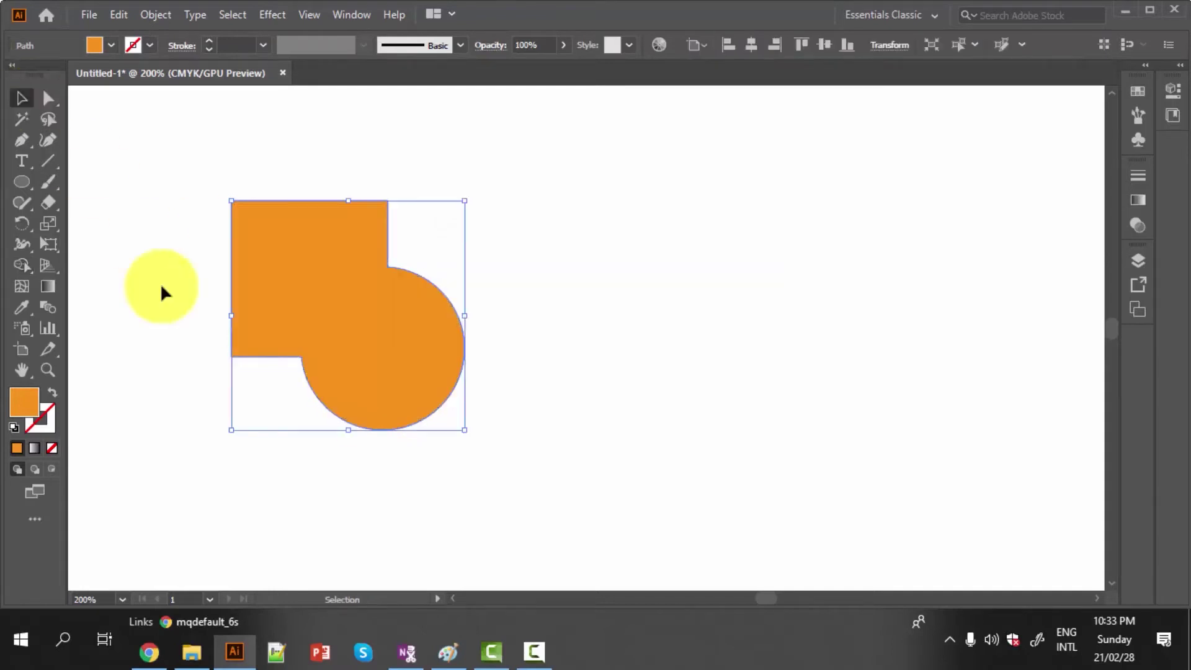
left_click(160, 283)
left_click_drag(301, 288, 617, 233)
- Shift the merged shape further right and draw a no-fill, dark green-outlined rounded rectangle
left_click_drag(654, 285, 754, 301)
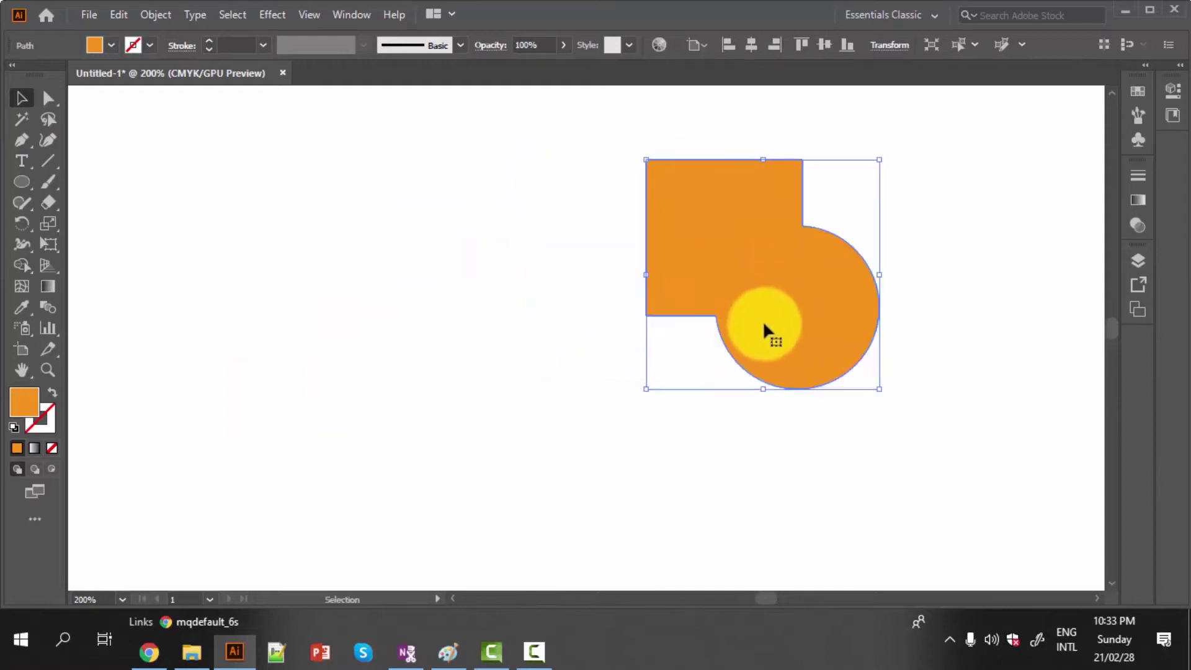
left_click(22, 182)
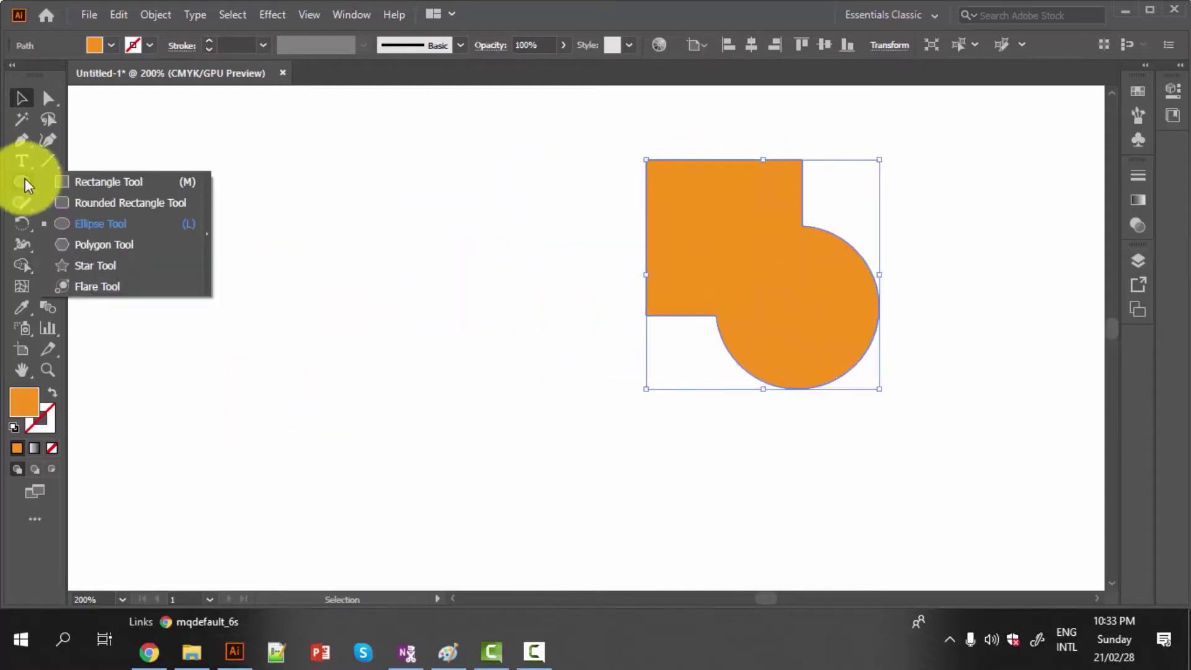
left_click(98, 203)
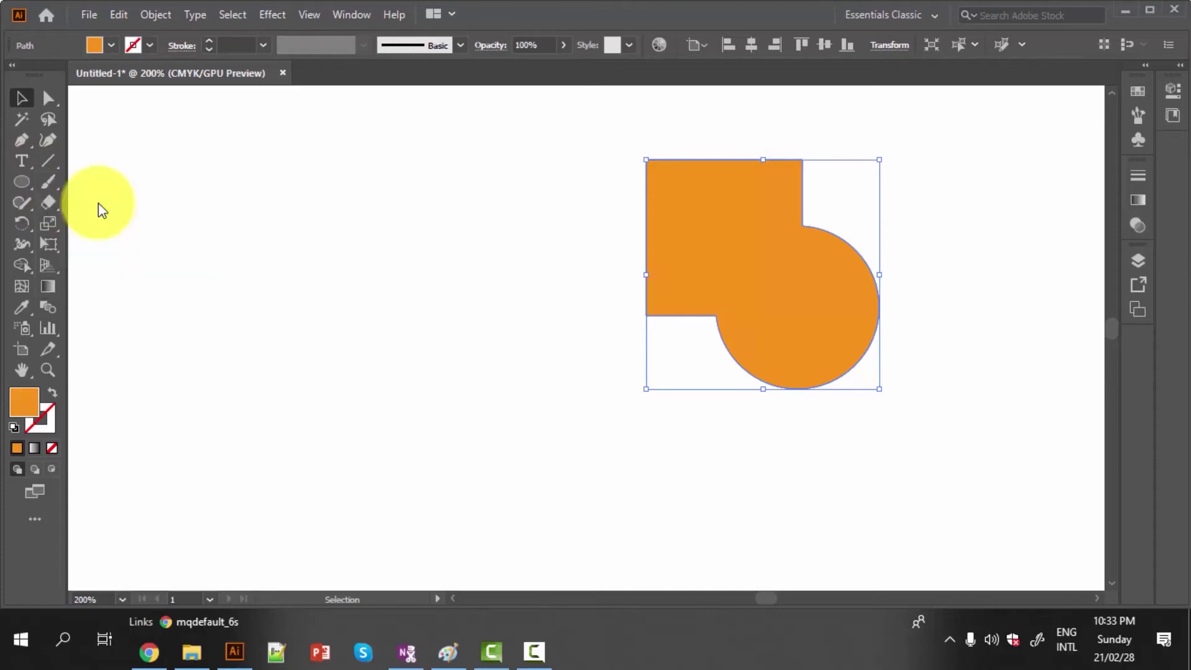
left_click_drag(205, 193, 368, 326)
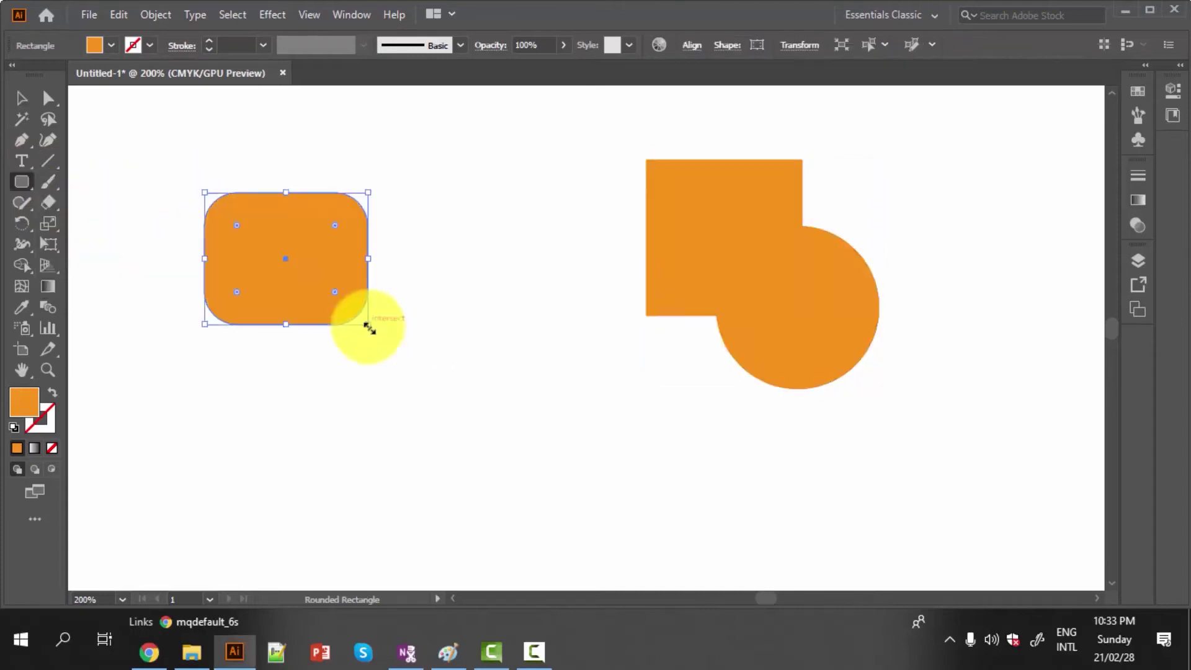
left_click(110, 45)
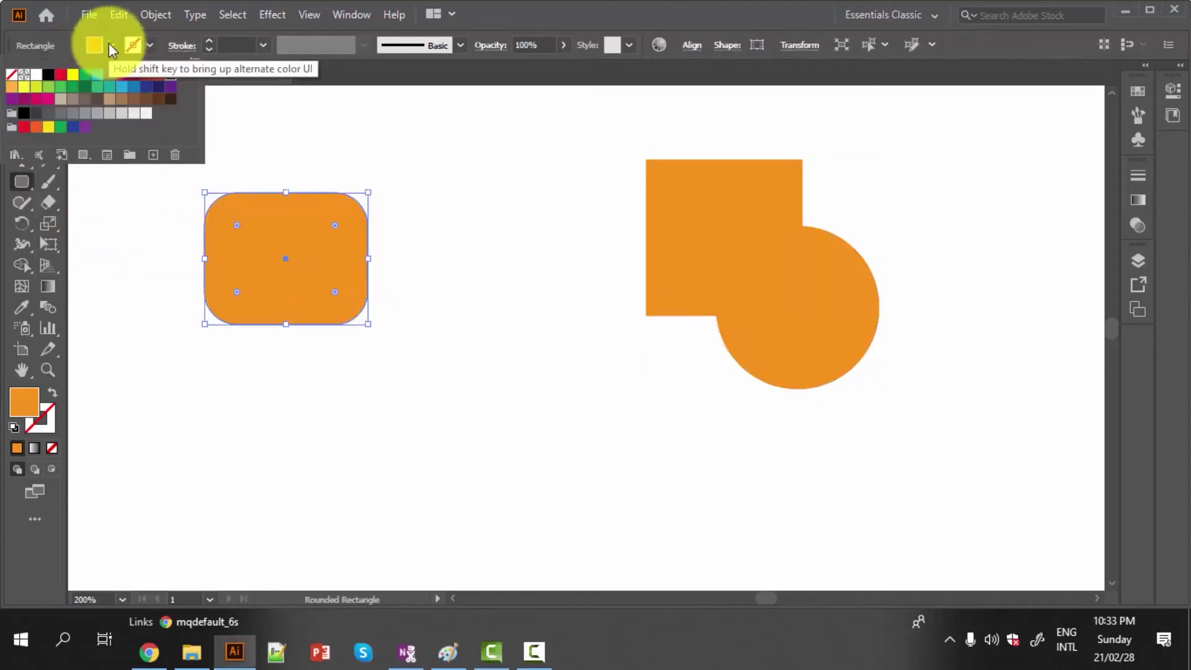
left_click(12, 76)
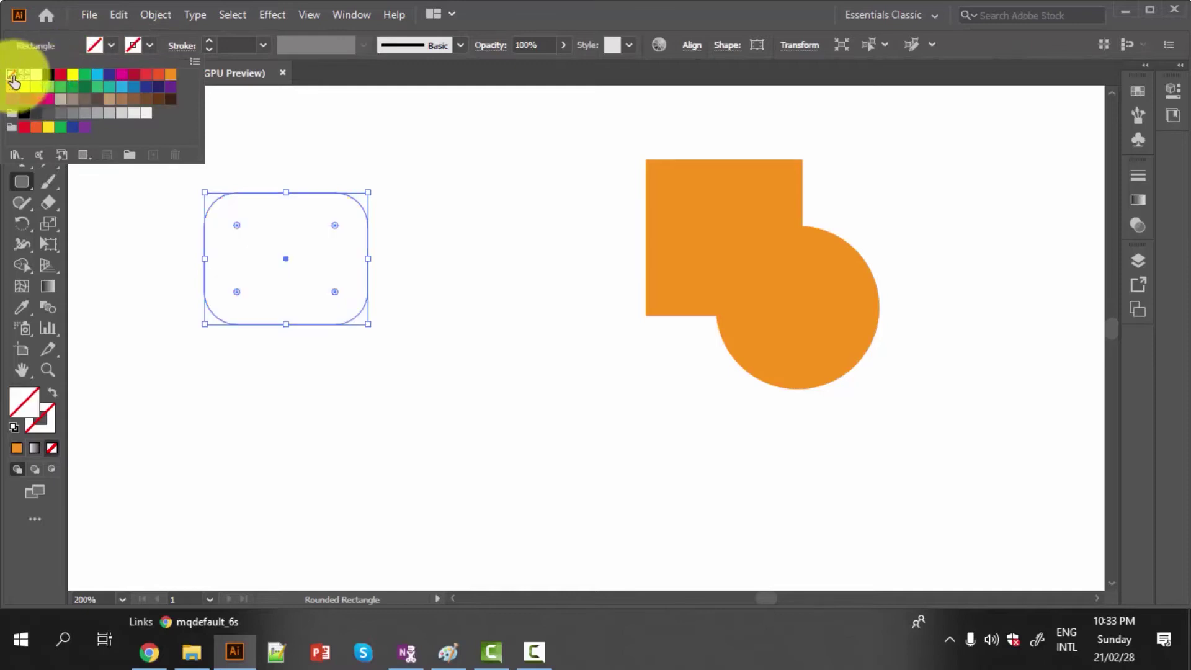
left_click(150, 43)
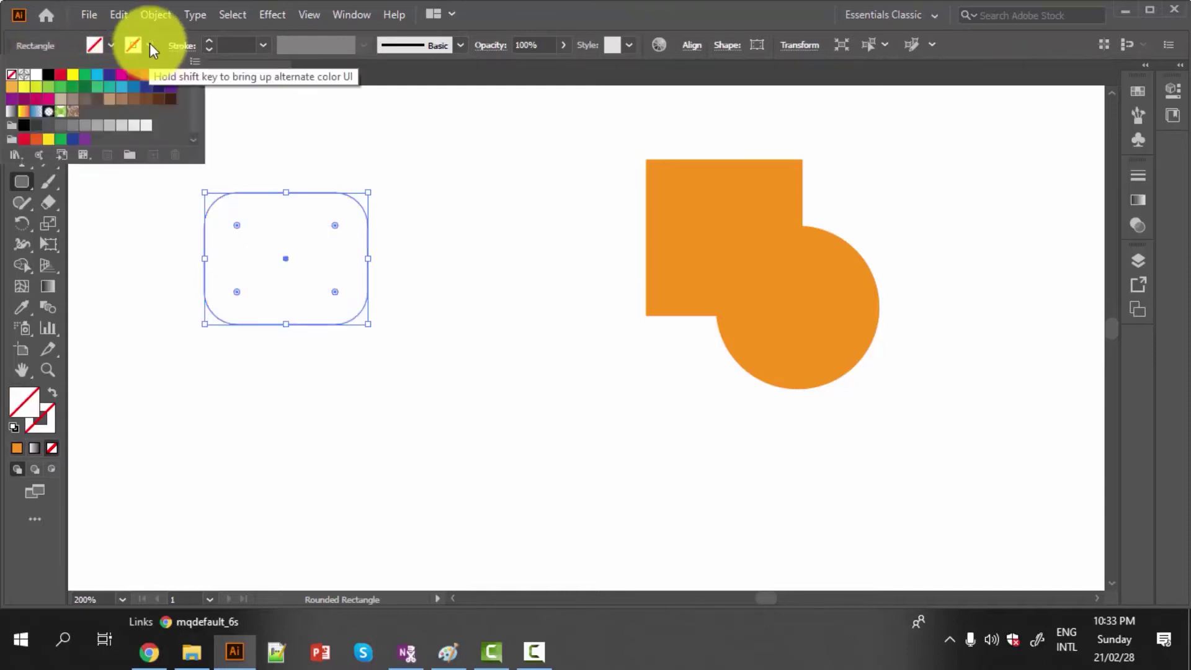
left_click(85, 86)
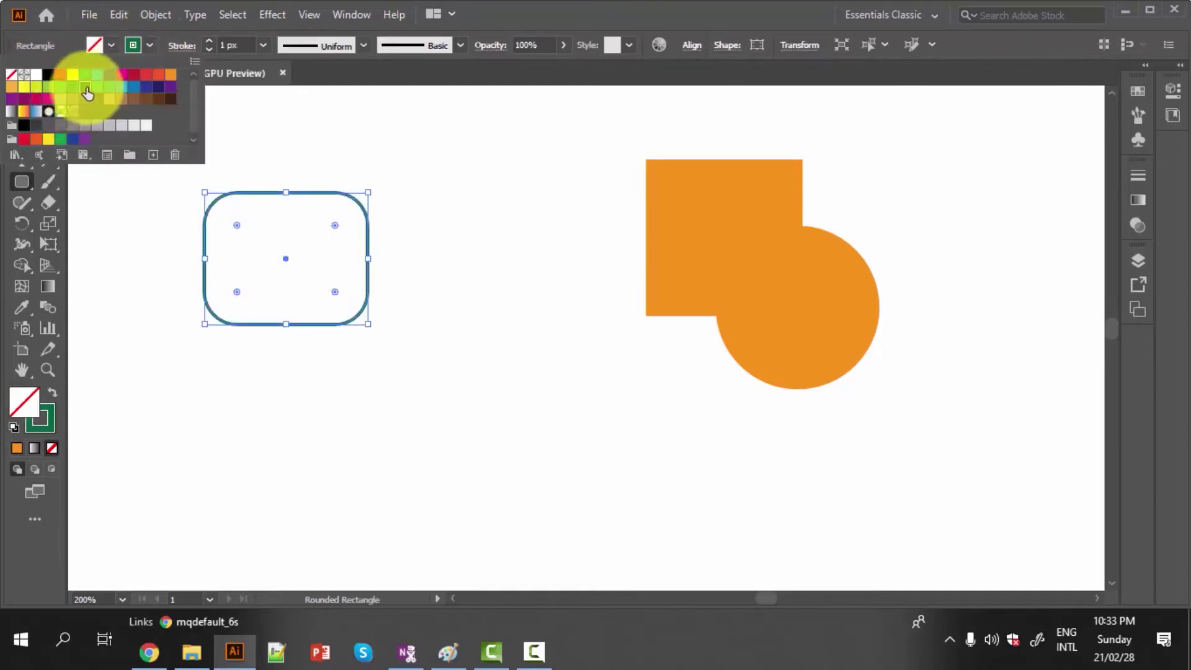
- Add an upright six-sided polygon overlapping the rounded rectangle's lower-right corner
left_click(21, 179)
left_click(21, 177)
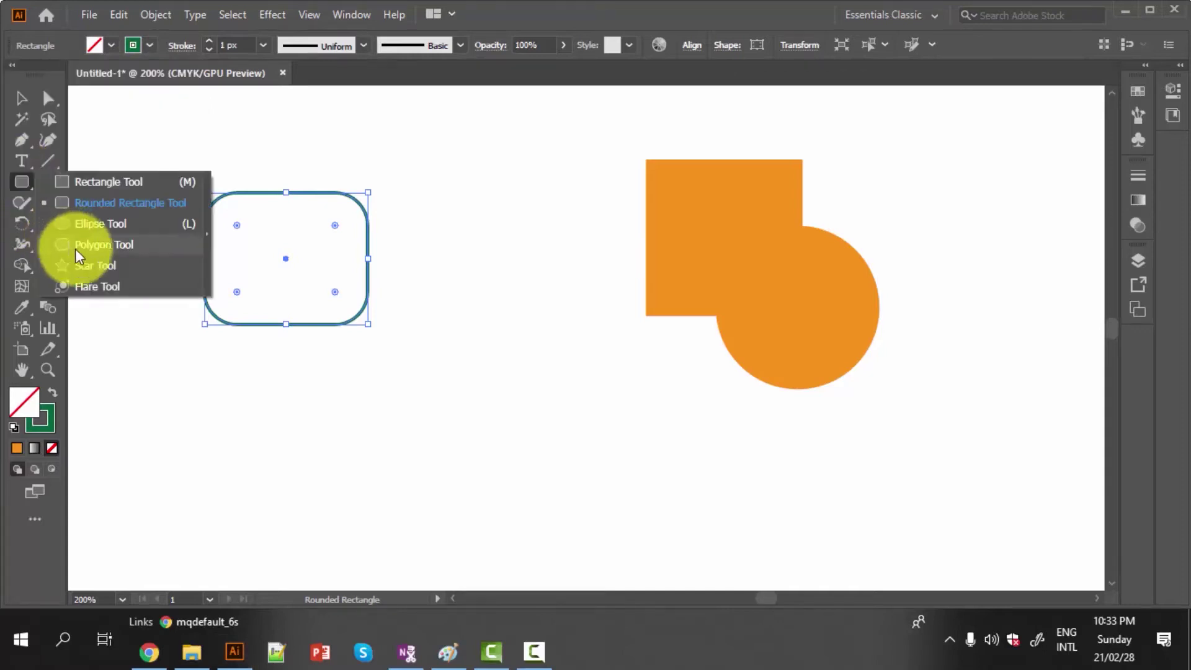
left_click(99, 245)
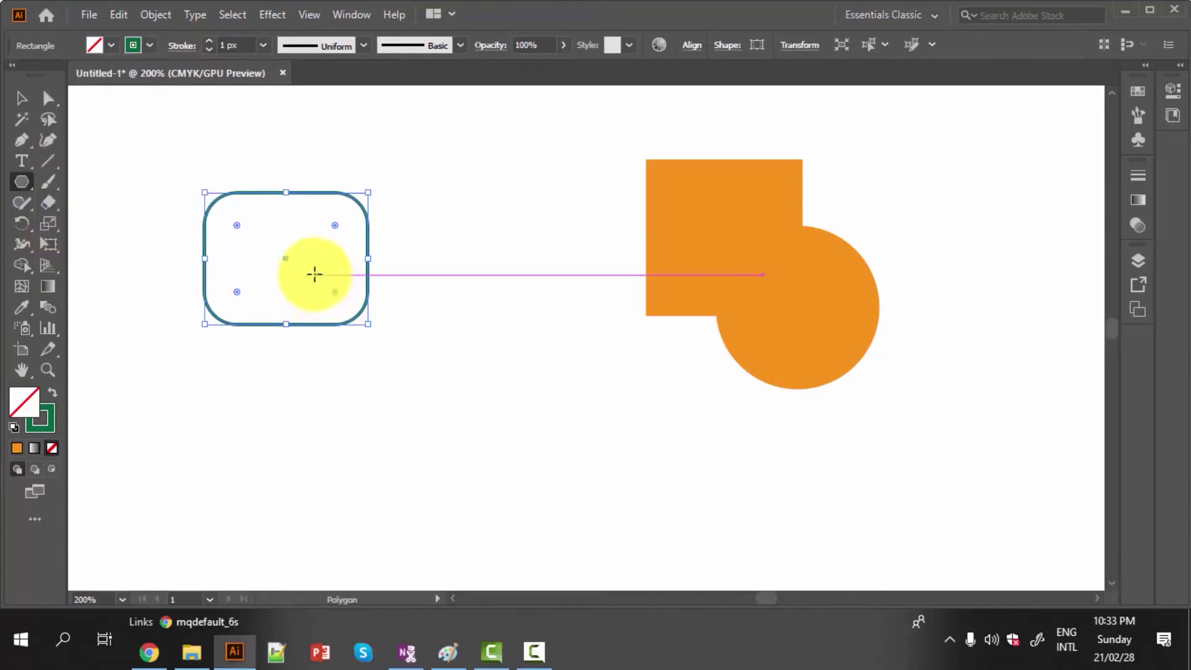
left_click_drag(307, 273, 377, 292)
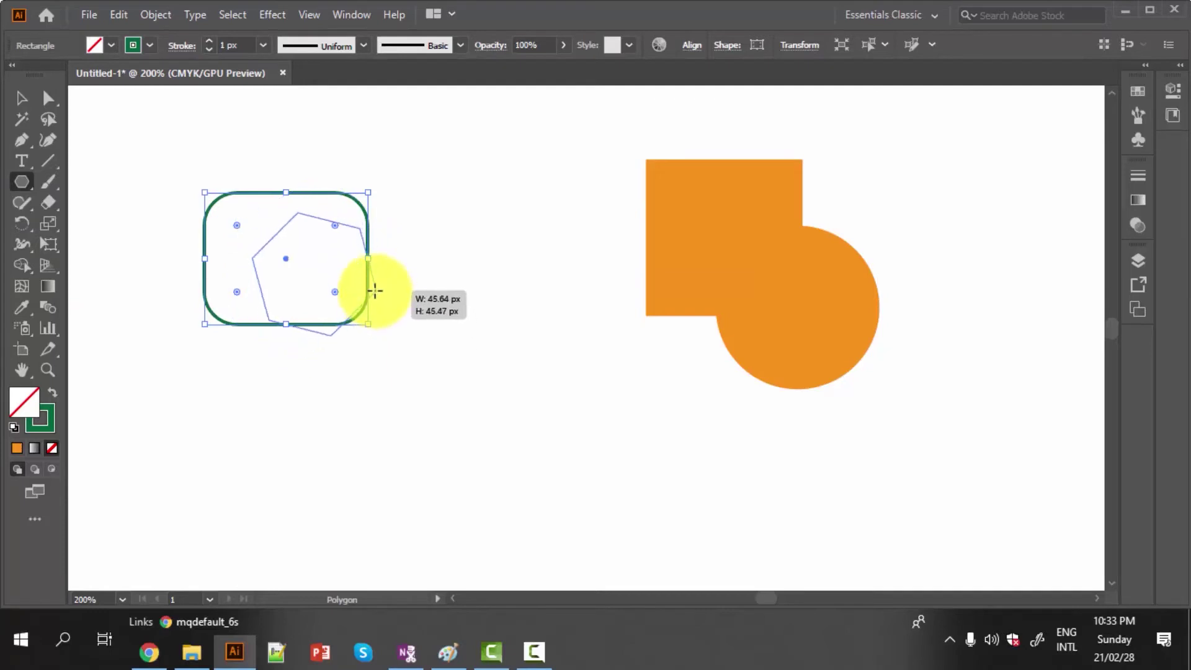
key("Up")
mouse_move(377, 292)
left_mouse_down()
mouse_move(441, 379)
mouse_move(312, 372)
left_mouse_up()
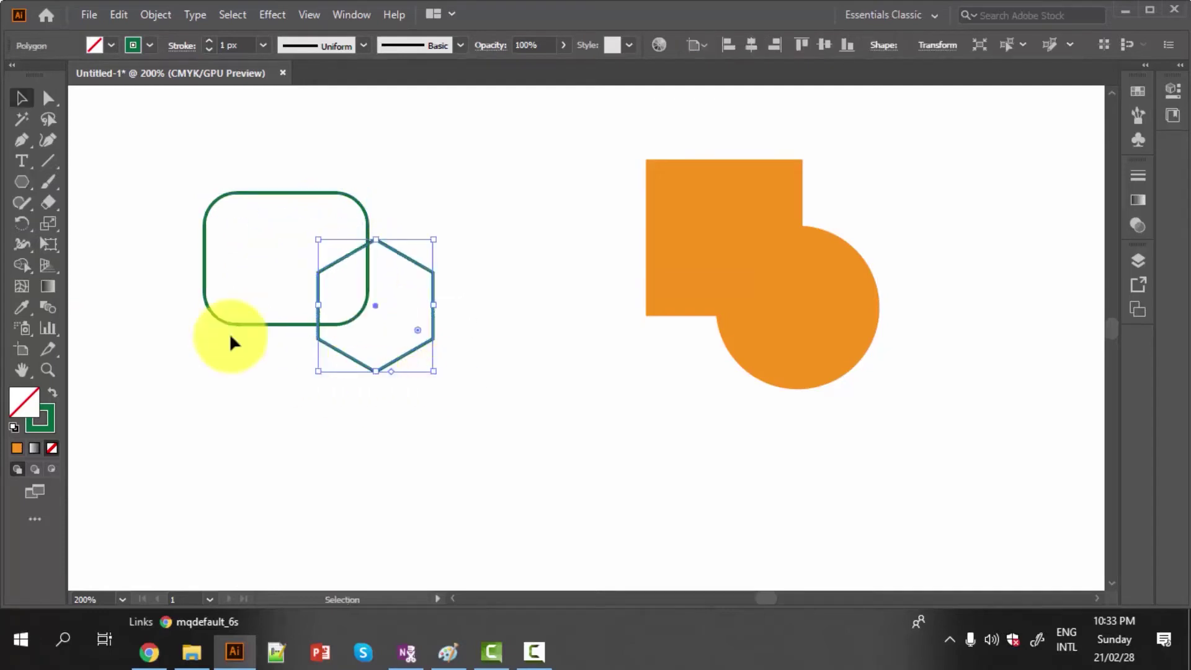
left_click_drag(141, 167, 402, 320)
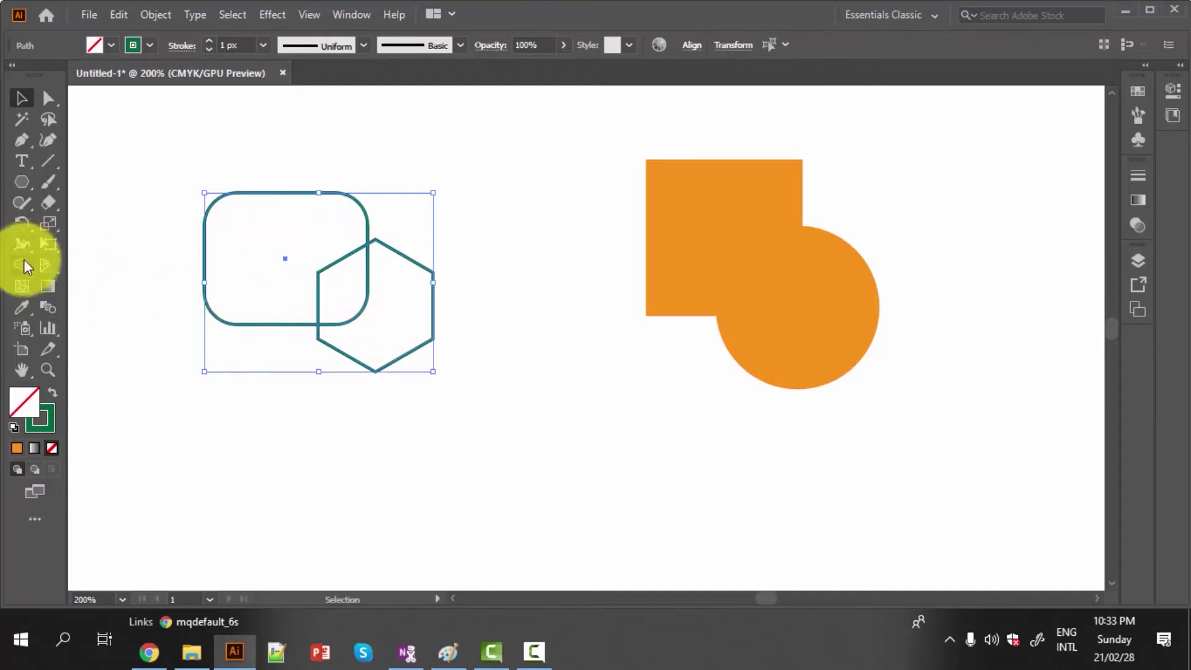
- Unite the rounded rectangle and hexagon with Shape Builder, then move the outline up-right
left_click_drag(21, 265, 88, 275)
left_click(88, 275)
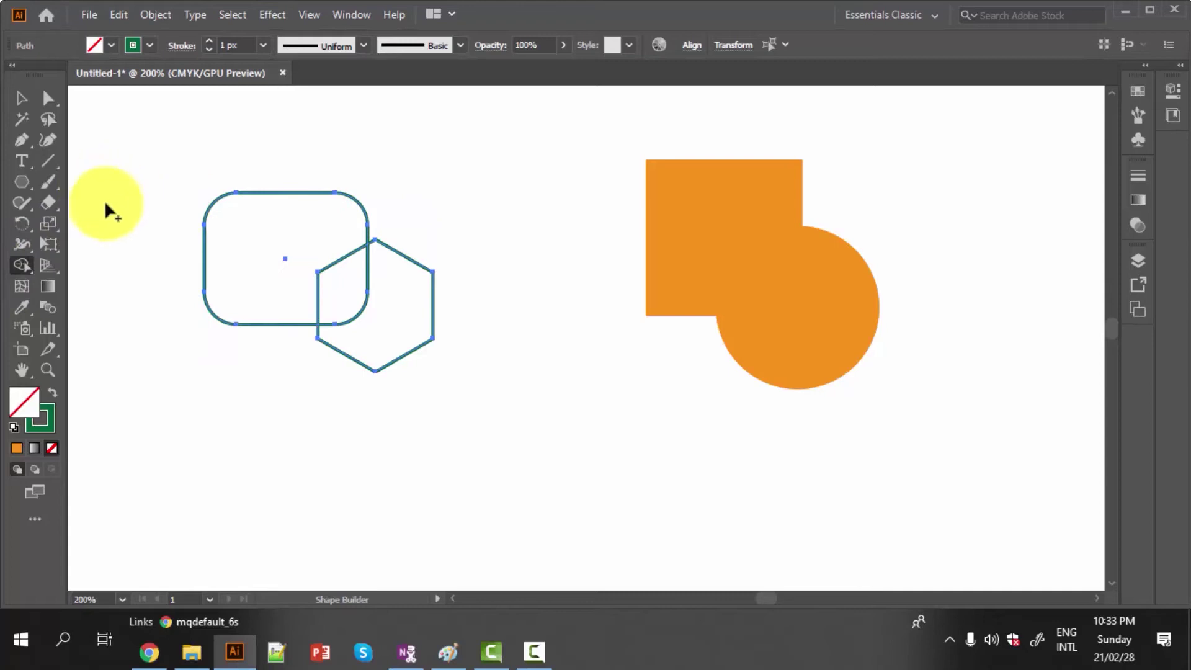
left_click_drag(221, 211, 385, 323)
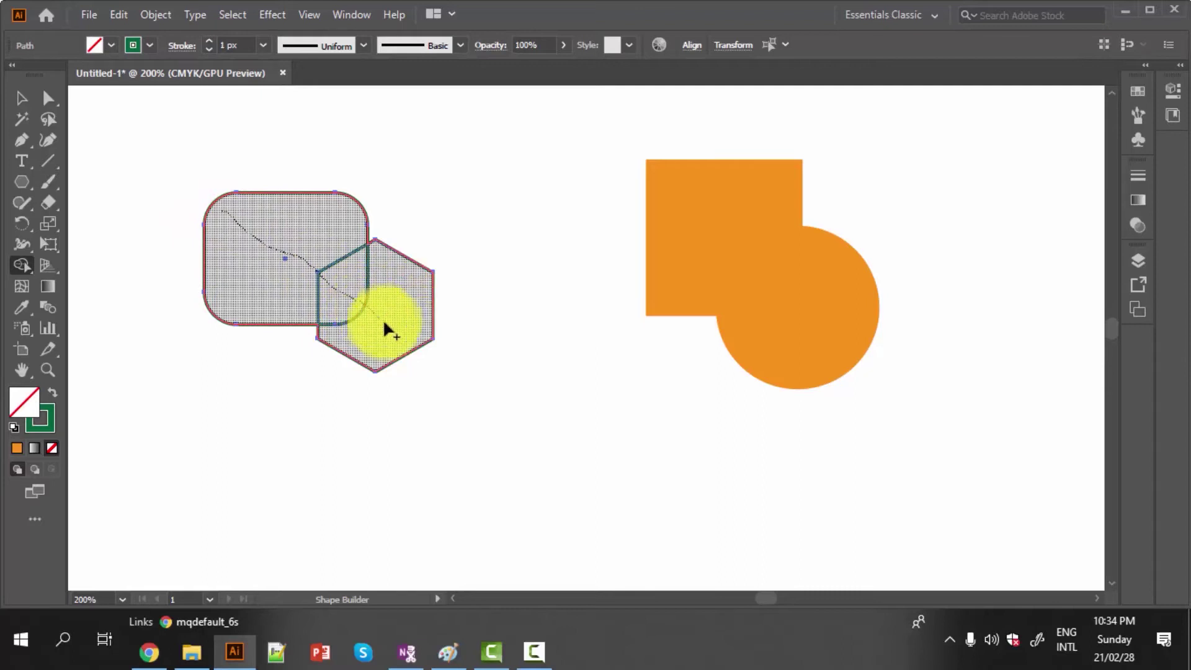
left_click_drag(383, 322, 389, 326)
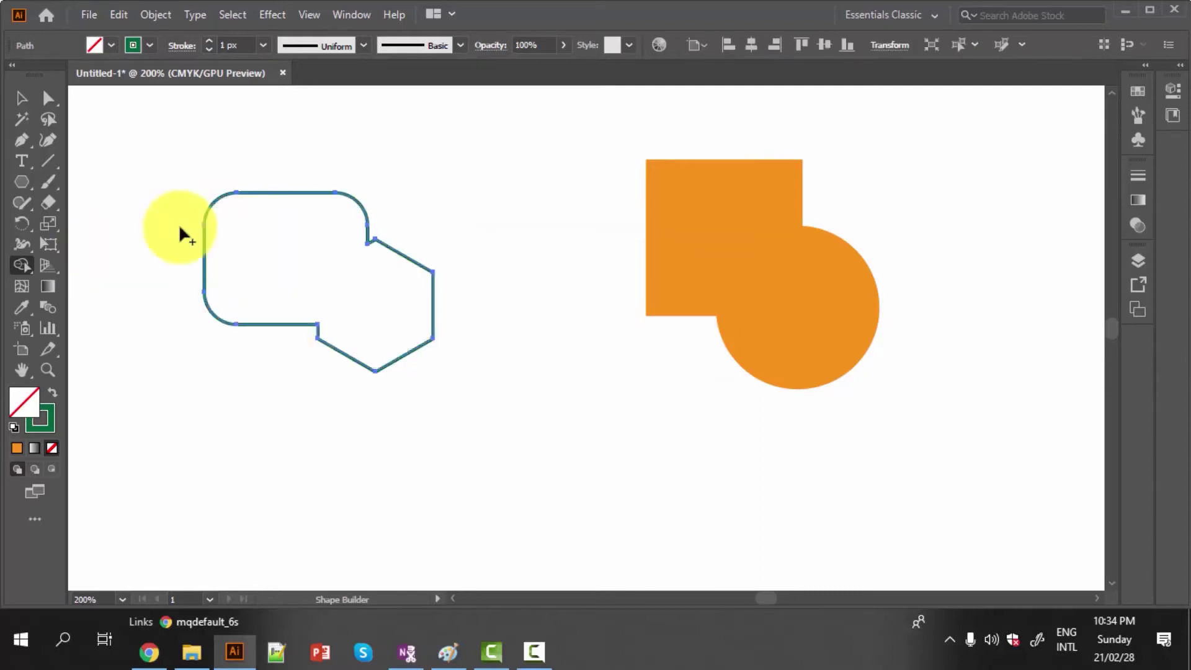
left_click(19, 99)
left_click(118, 186)
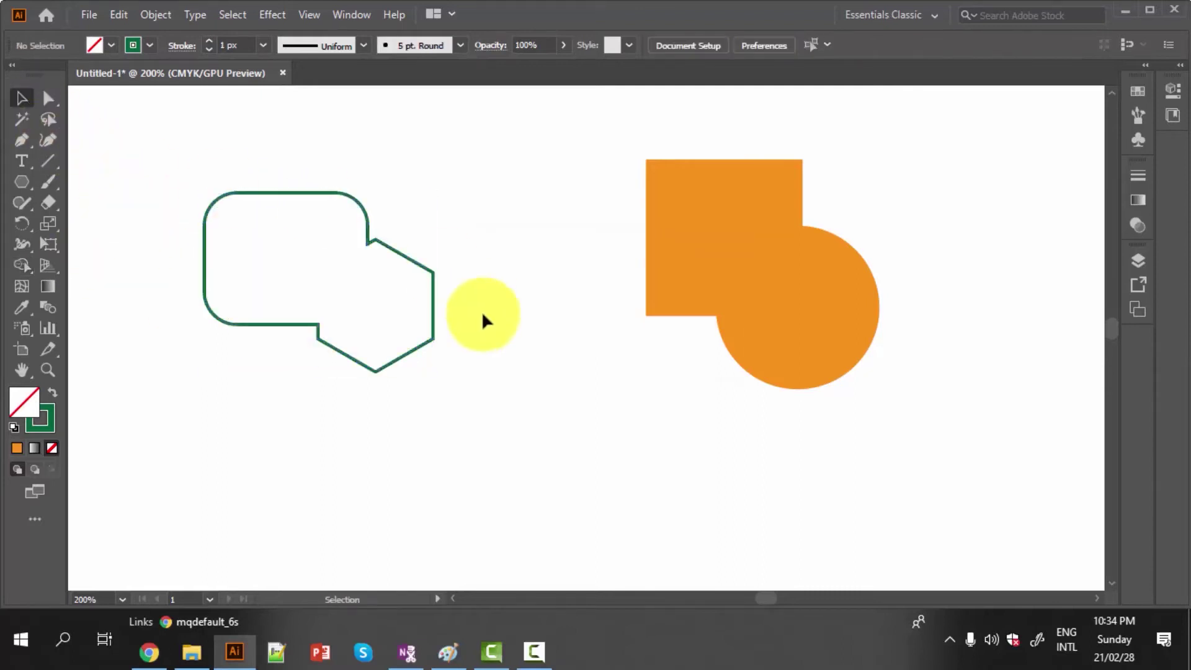
left_click_drag(368, 226, 525, 161)
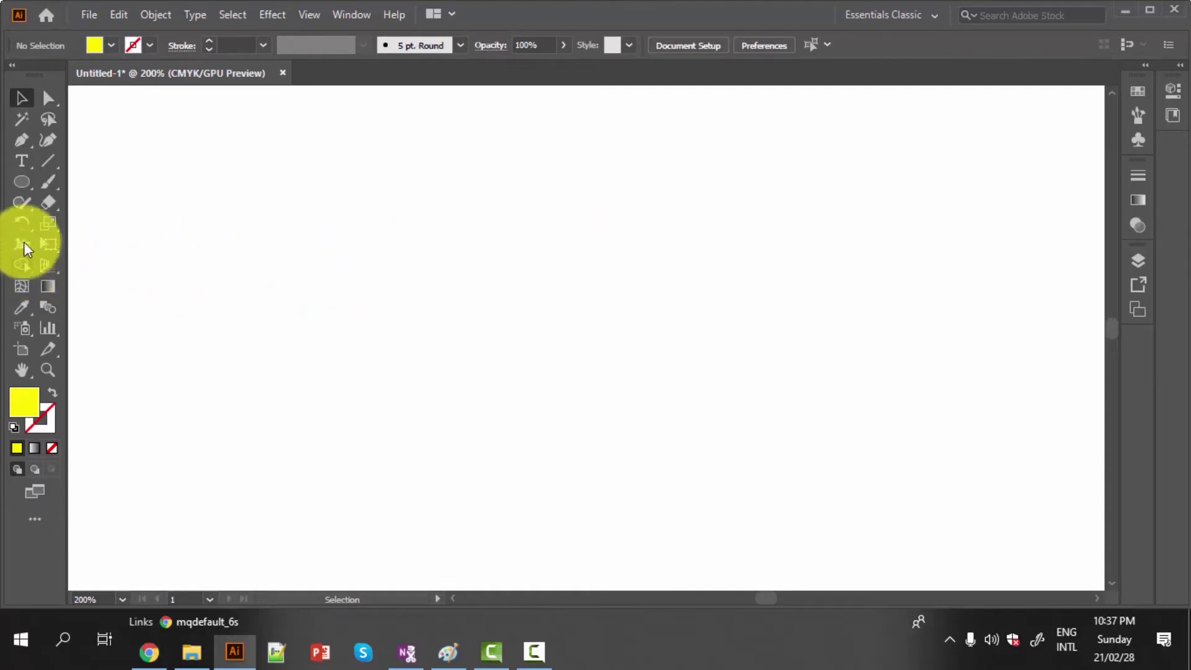
- Draw a yellow circle on the empty artboard with the Ellipse tool
left_click_drag(22, 183, 97, 230)
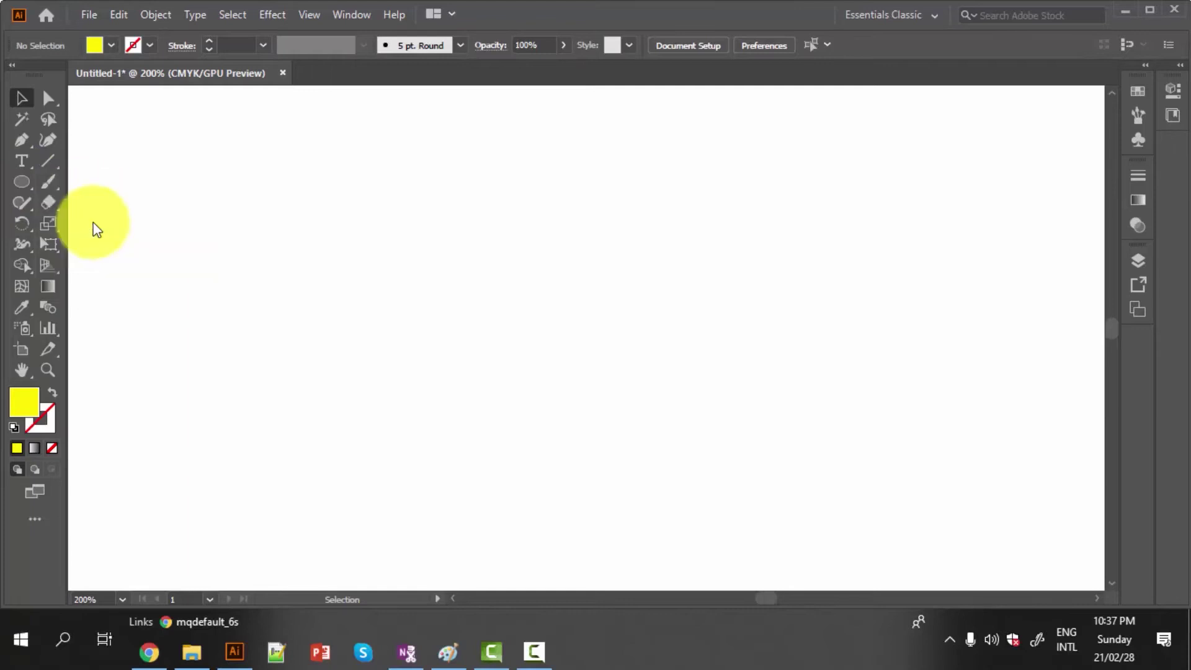
left_click_drag(287, 238, 440, 384)
- Draw a second yellow circle overlapping the first on its right, and select both
left_click(26, 184)
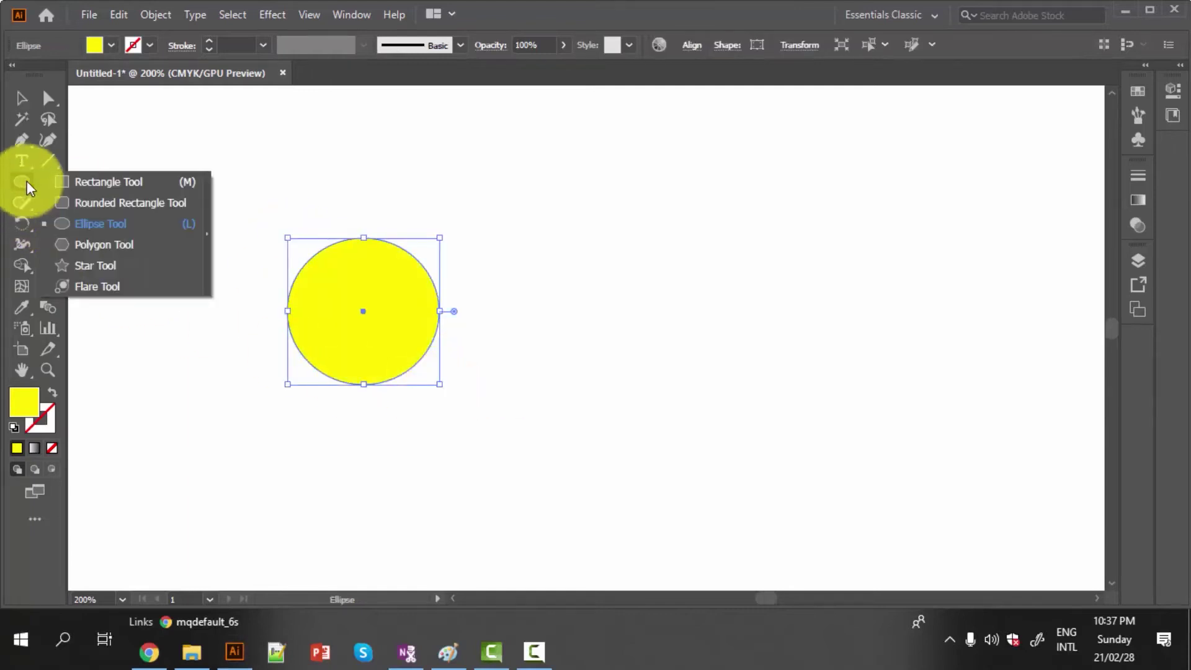
left_click(87, 226)
left_click_drag(395, 243, 539, 387)
left_click(22, 97)
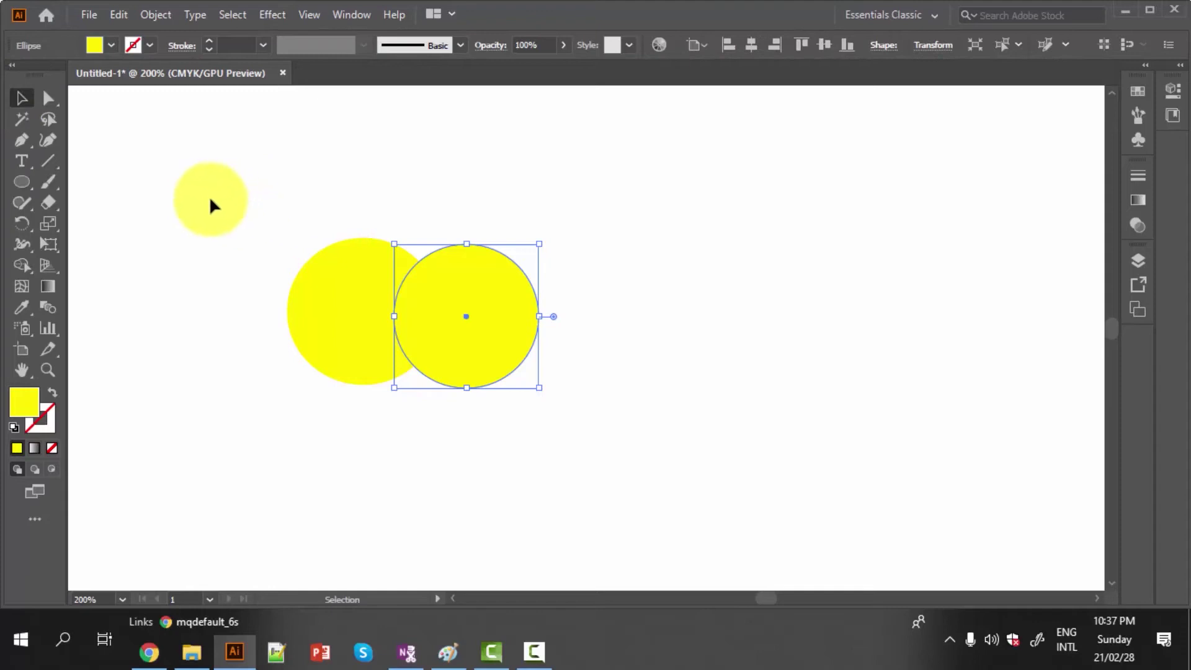
left_click_drag(275, 243, 609, 405)
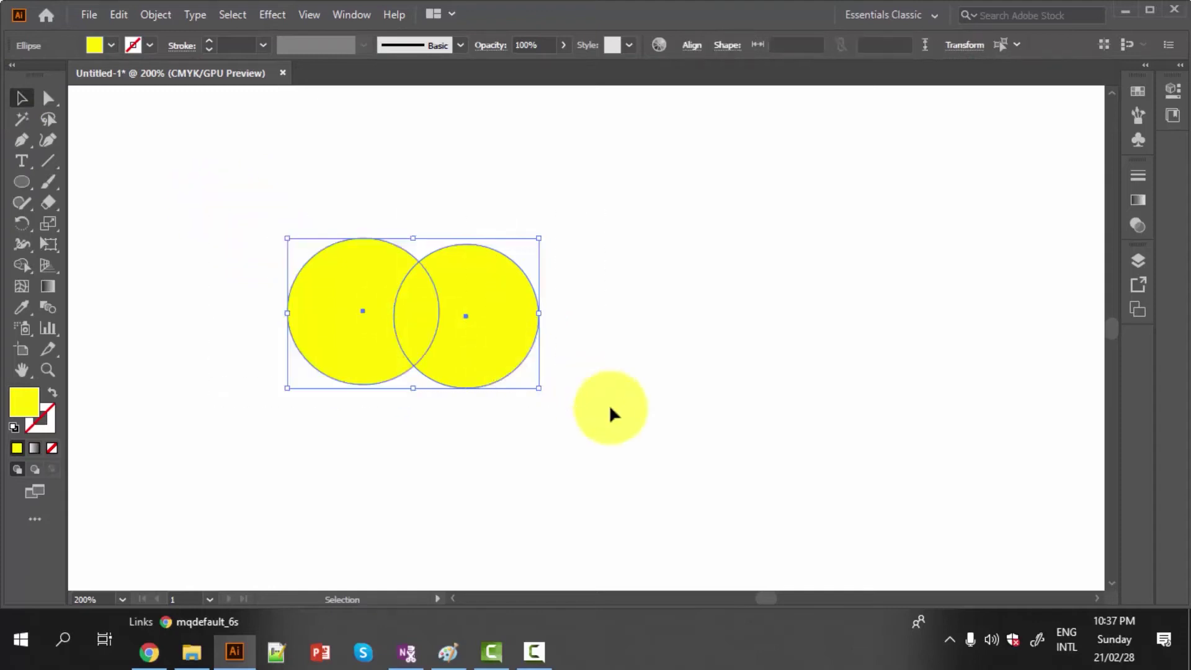
left_click(290, 310)
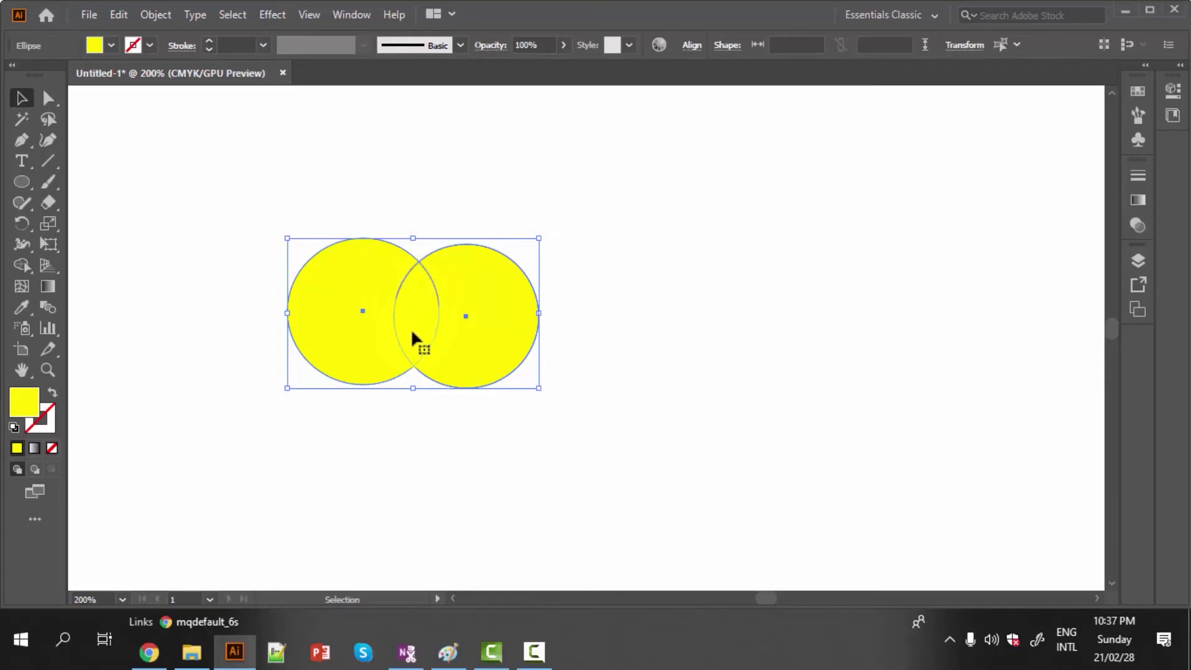
- Split the circles' overlap into a separate lens piece with Shape Builder
left_click(19, 263)
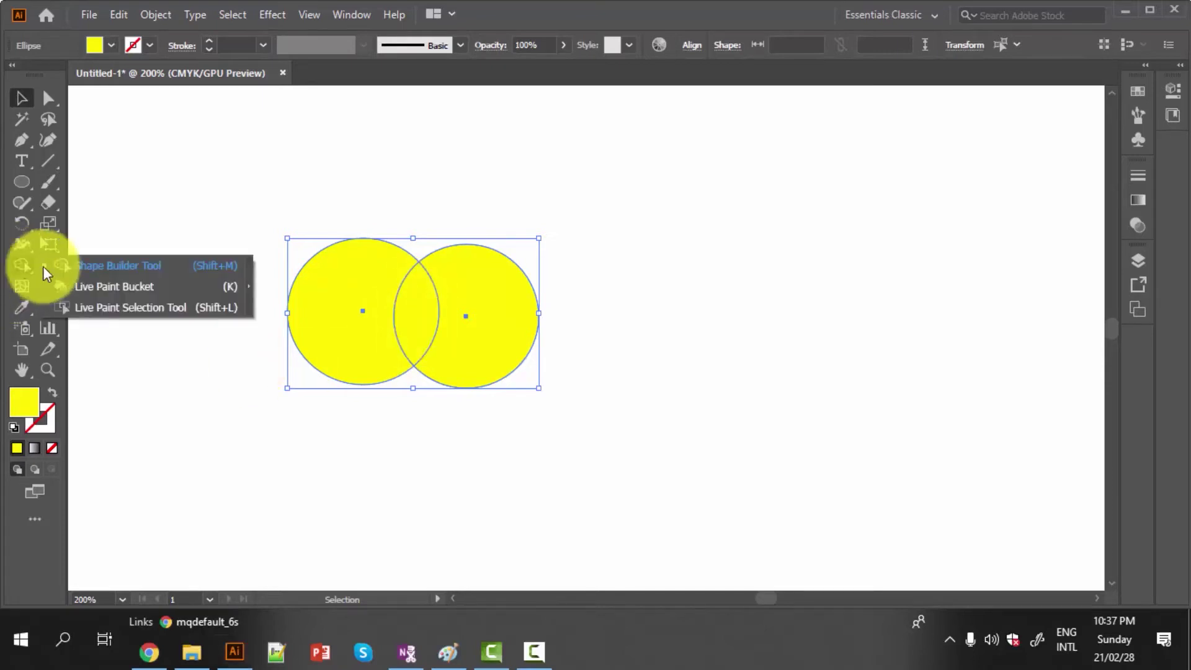
left_click(103, 265)
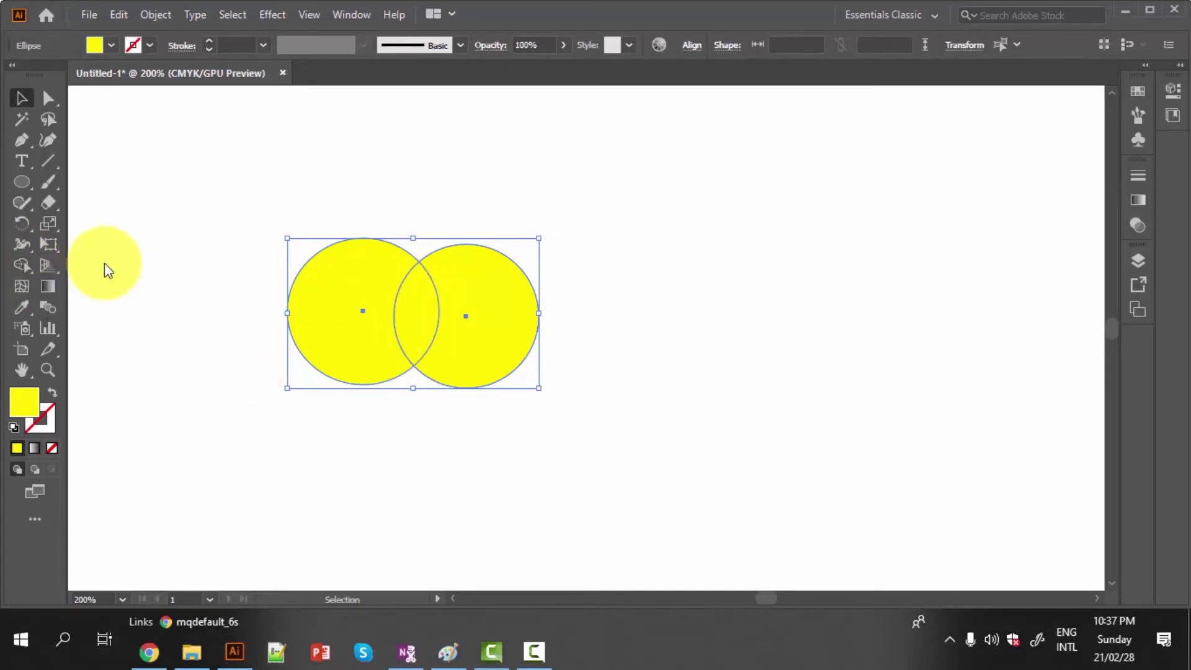
left_click(409, 308)
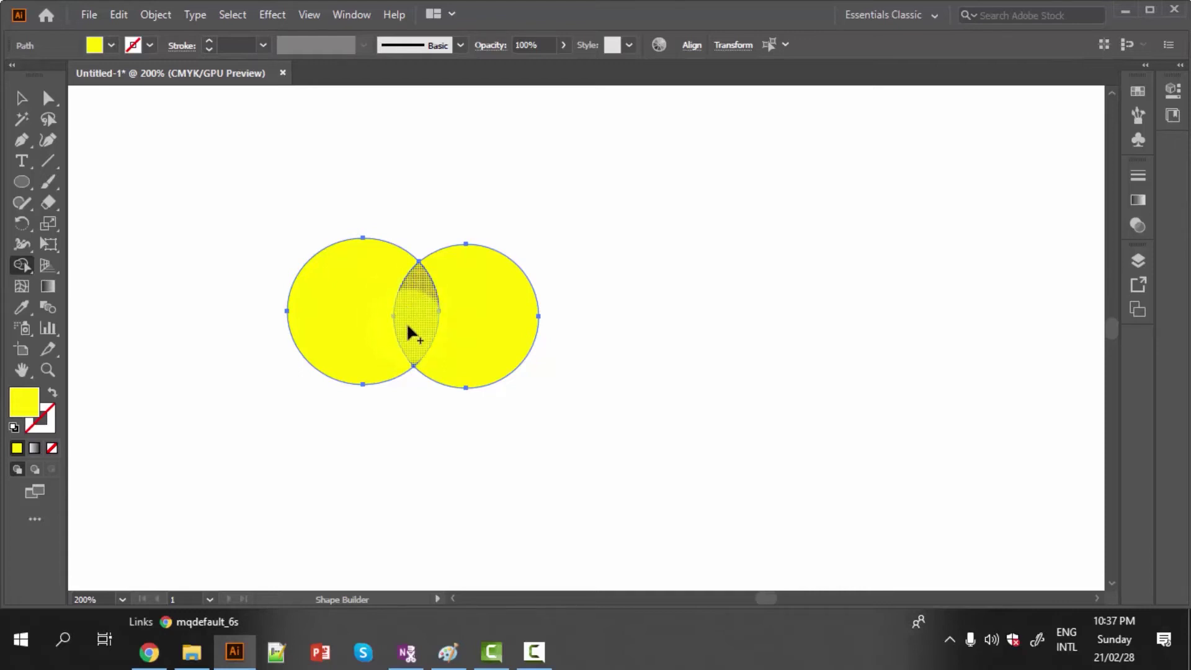
left_click_drag(407, 322, 481, 310)
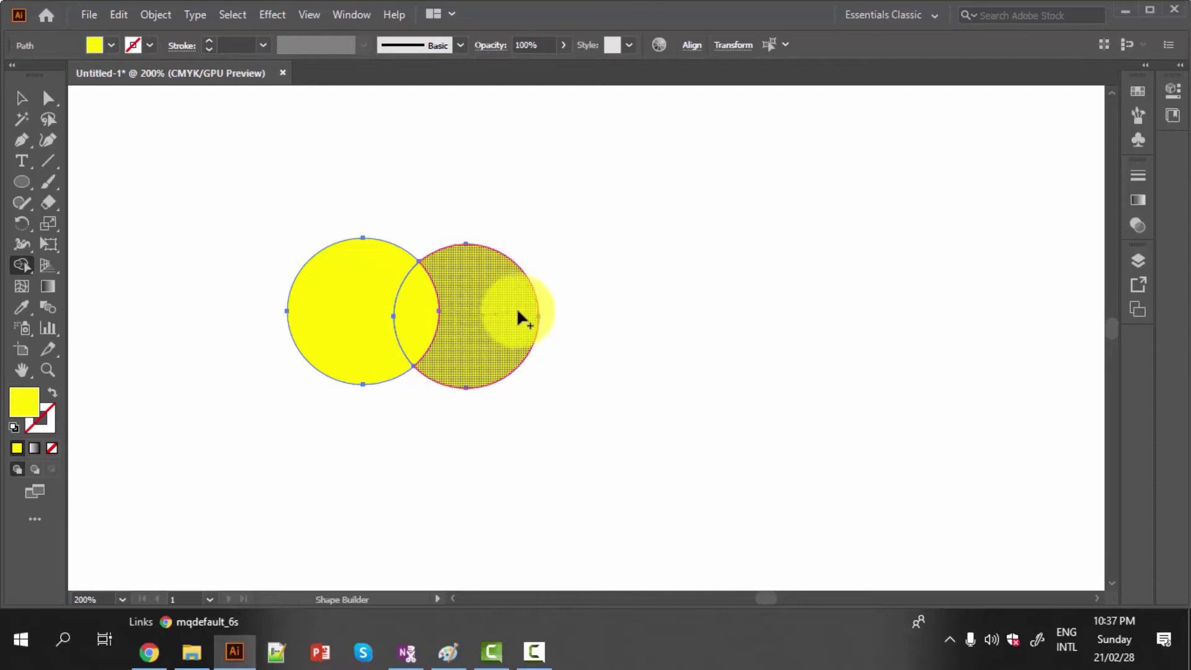
left_click_drag(482, 311, 516, 307)
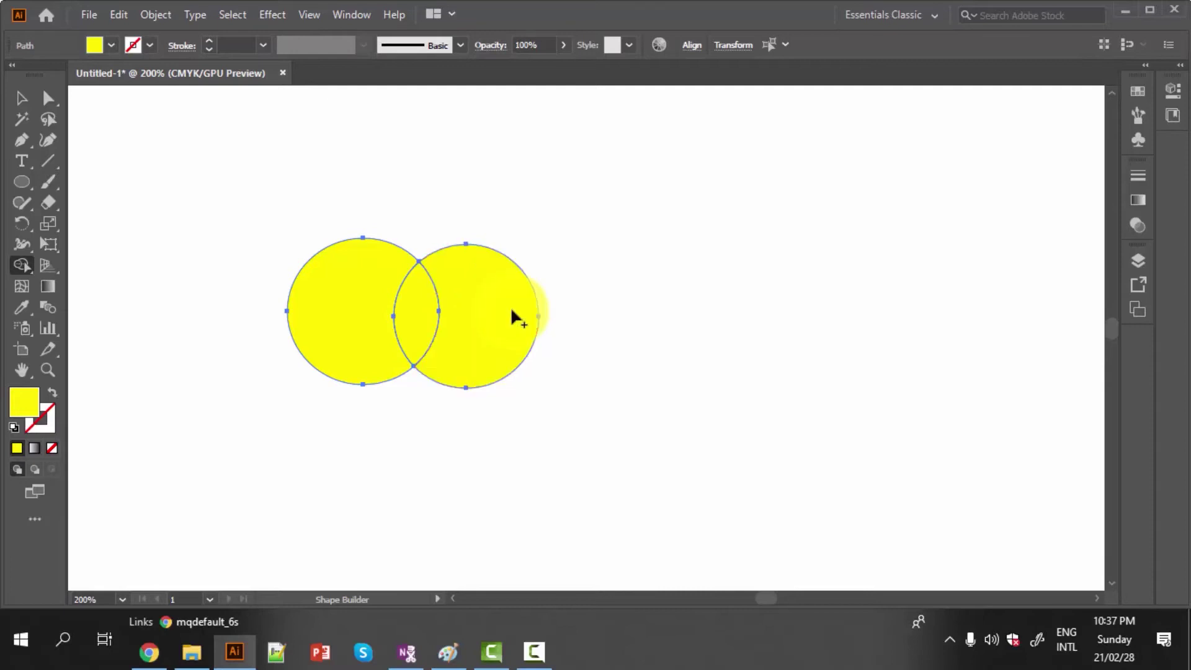
- Drag the lens piece away to the upper right, undoing a stray crescent move
left_click(21, 101)
left_click(180, 285)
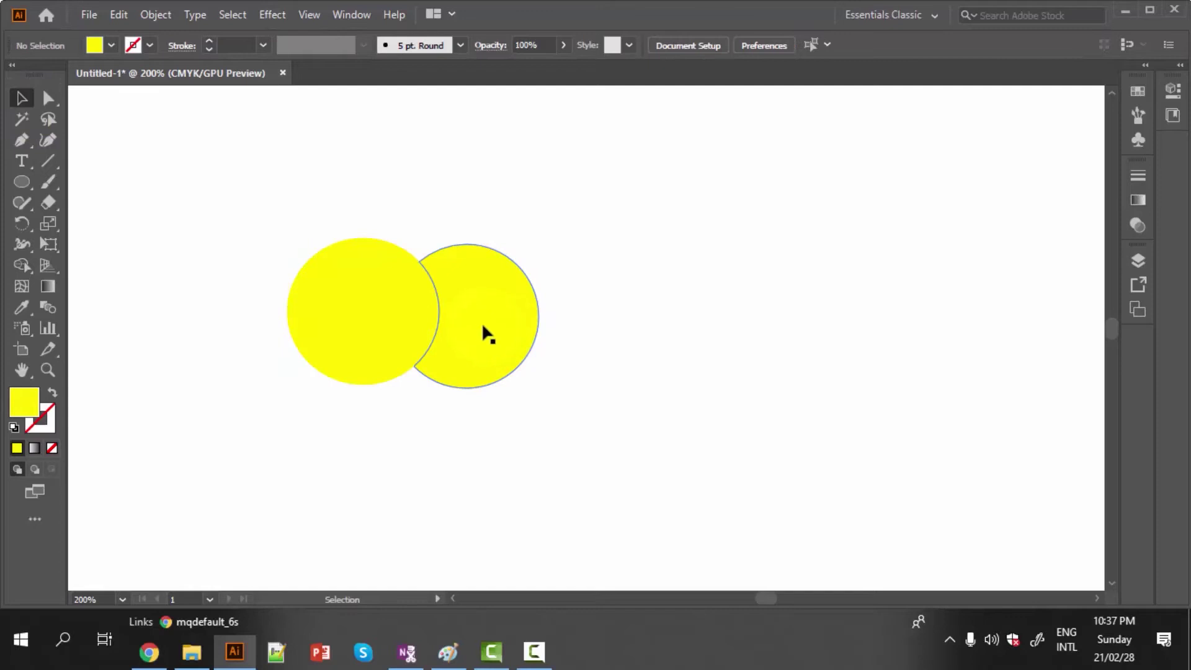
left_click_drag(483, 326, 505, 322)
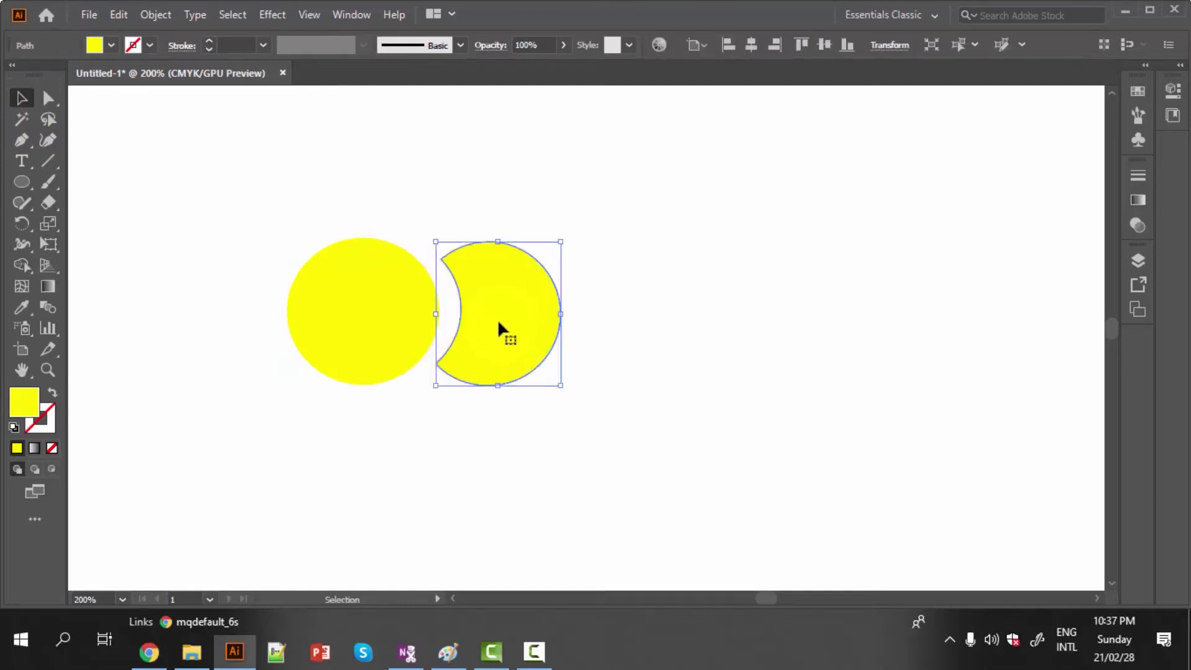
key("ctrl+z")
key("ctrl+z")
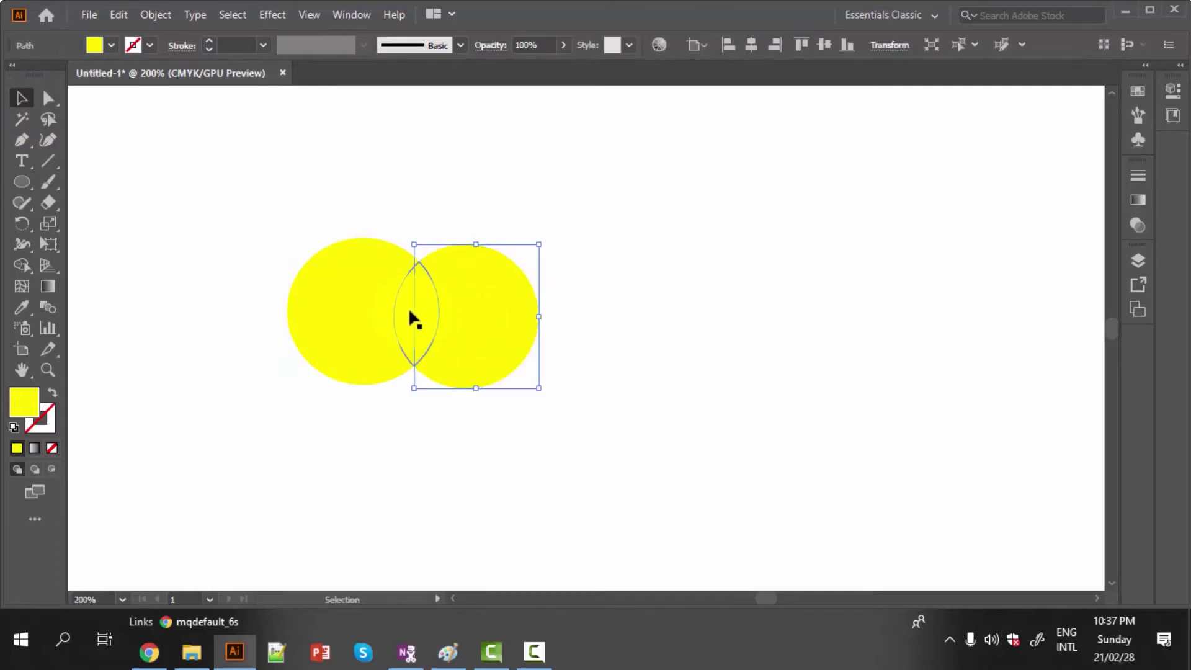
left_click(407, 312)
left_click_drag(407, 308, 696, 235)
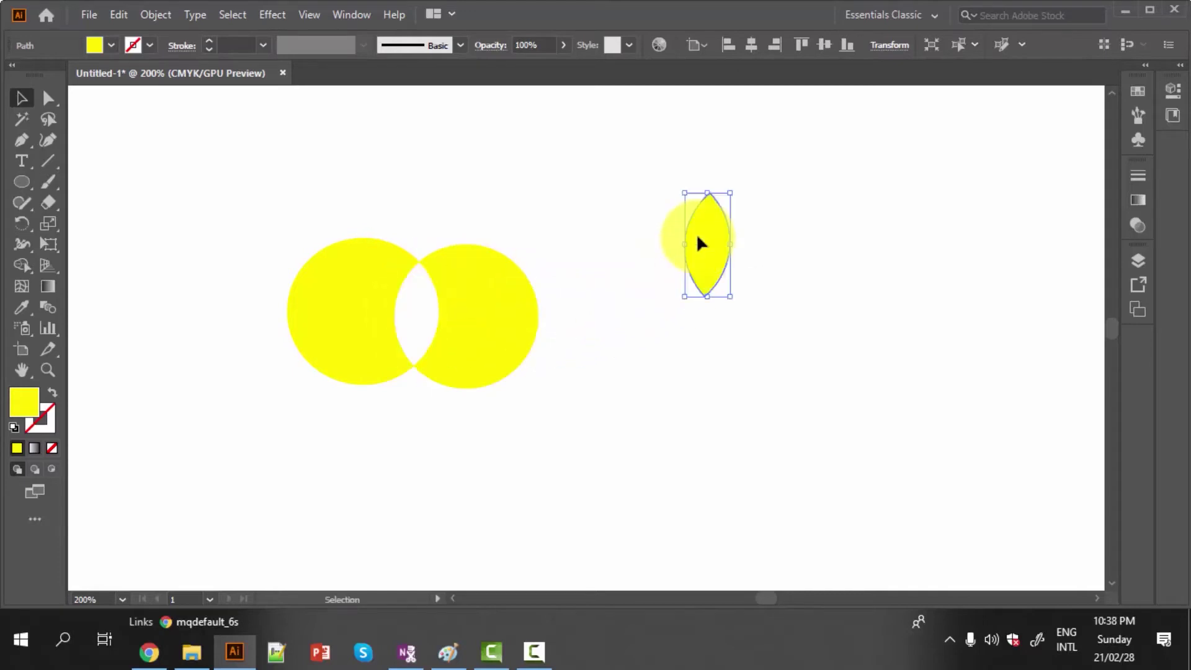
left_click(688, 369)
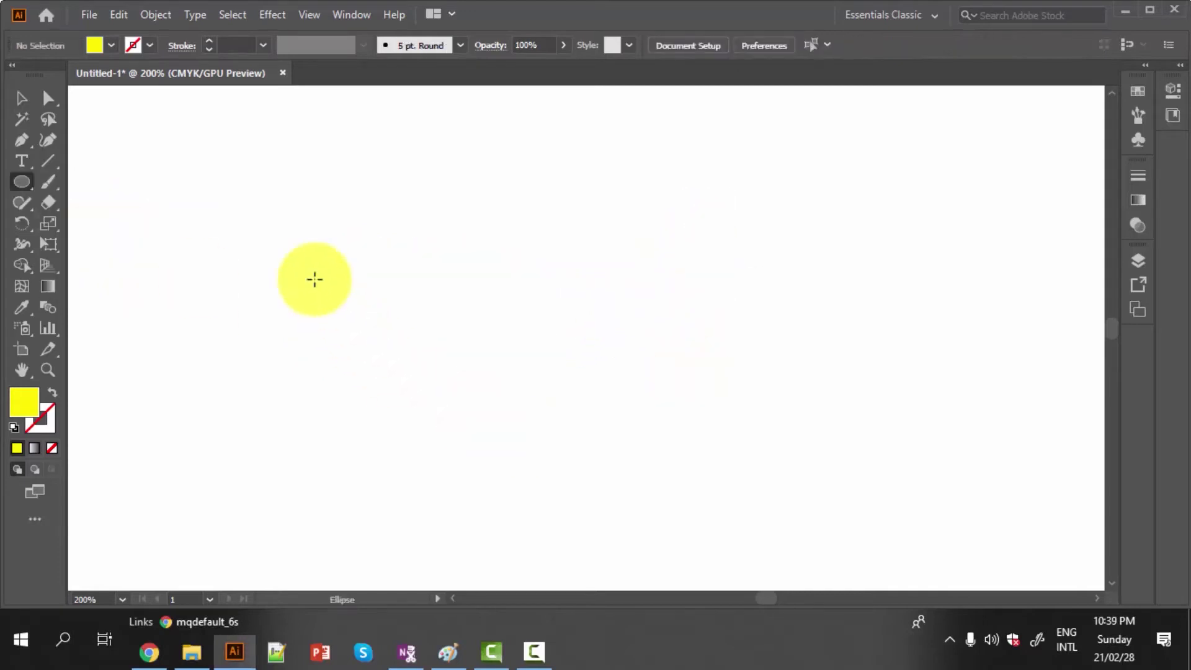
- Draw a large yellow circle and a smaller circle above it
left_click_drag(306, 266, 348, 317)
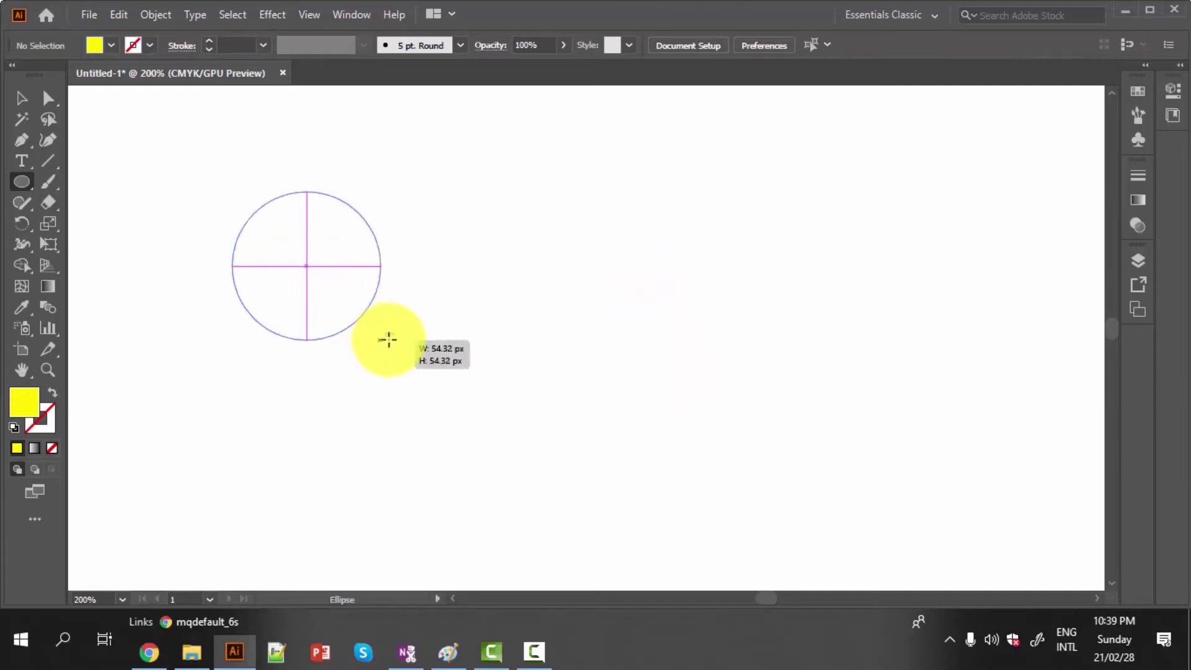
left_click_drag(348, 318, 405, 362)
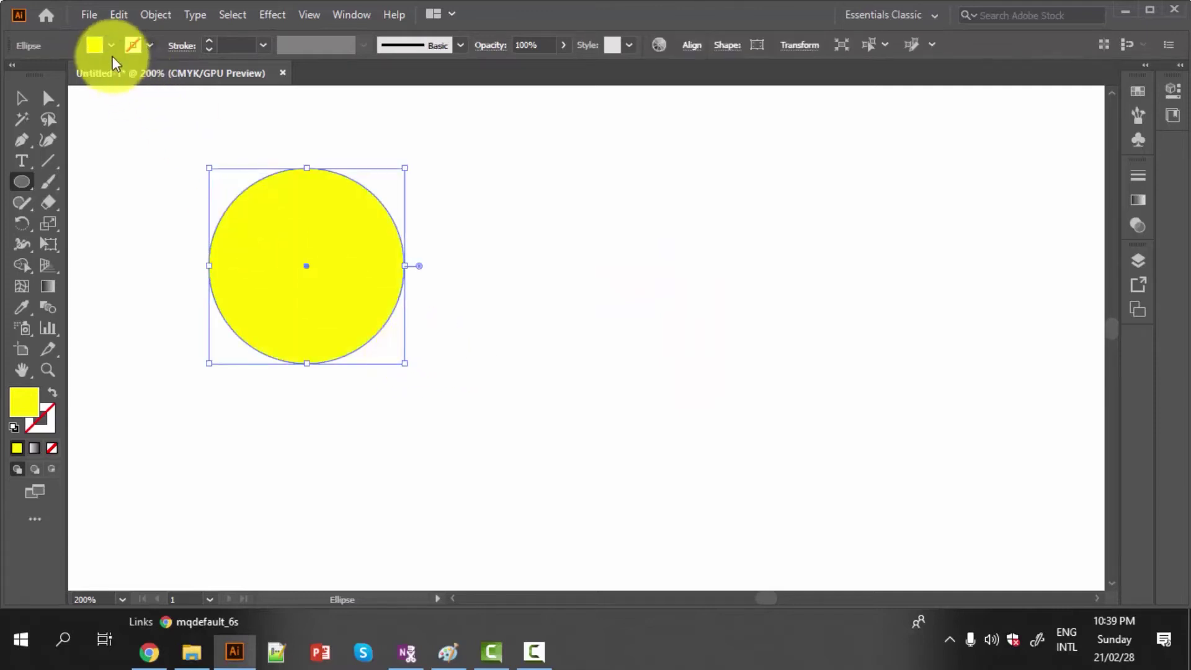
left_click(21, 181)
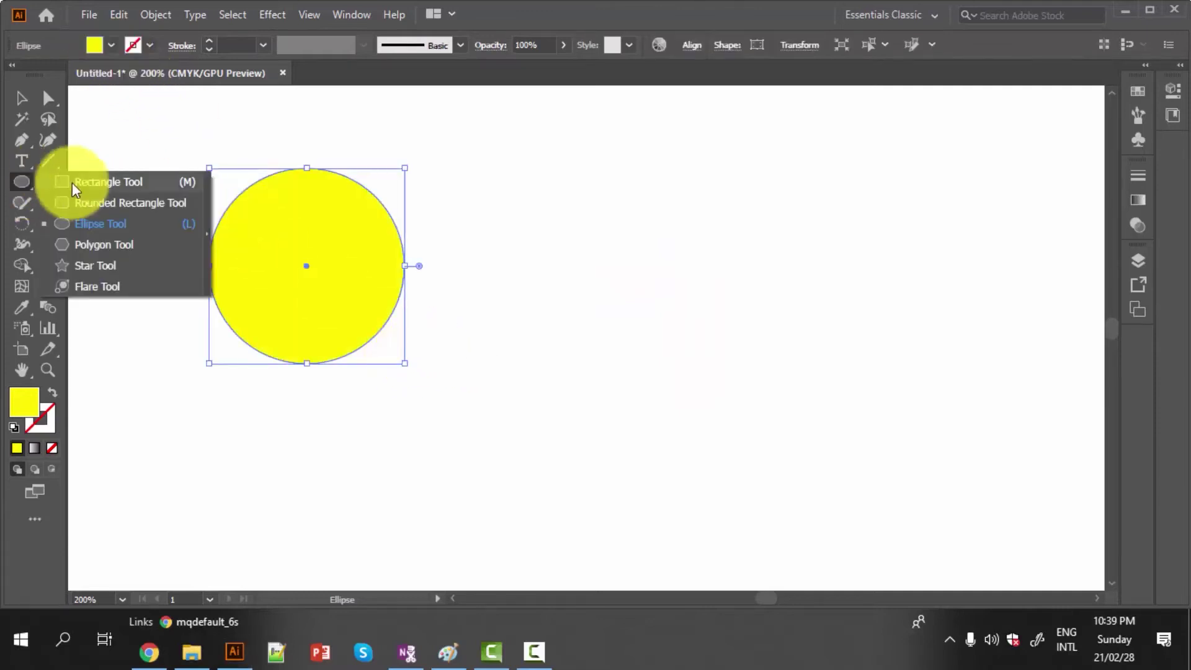
left_click(102, 225)
left_click_drag(297, 162, 330, 251)
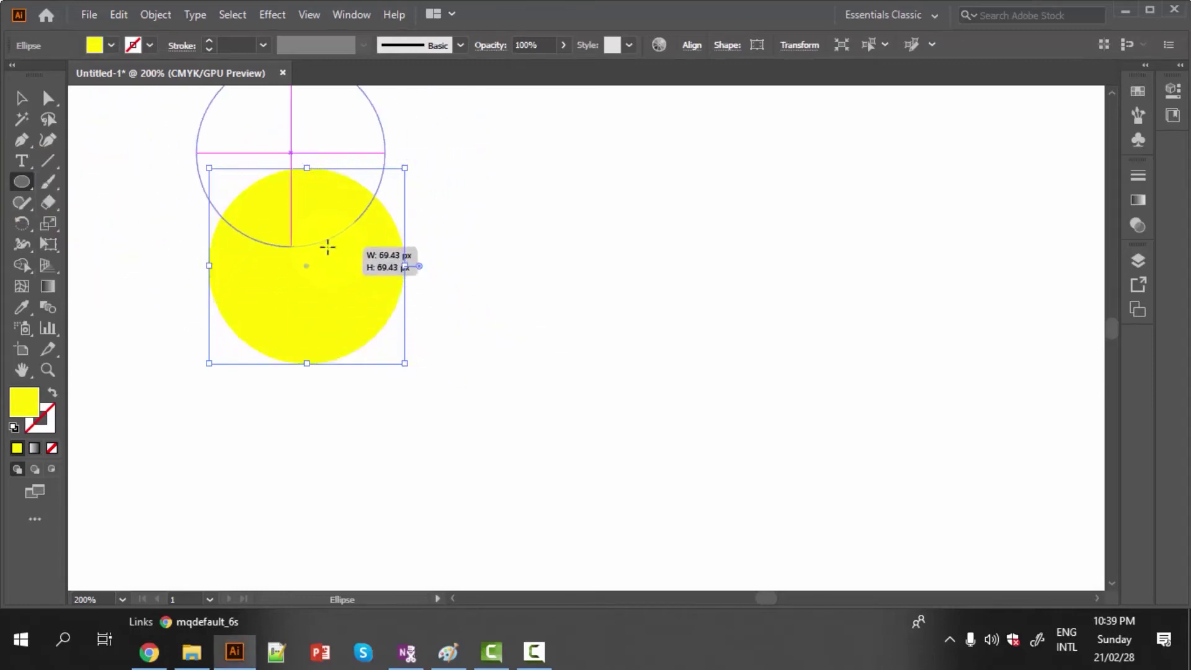
left_click_drag(330, 251, 337, 258)
- Move the top circle down-right onto the large one and select both circles
left_click(21, 99)
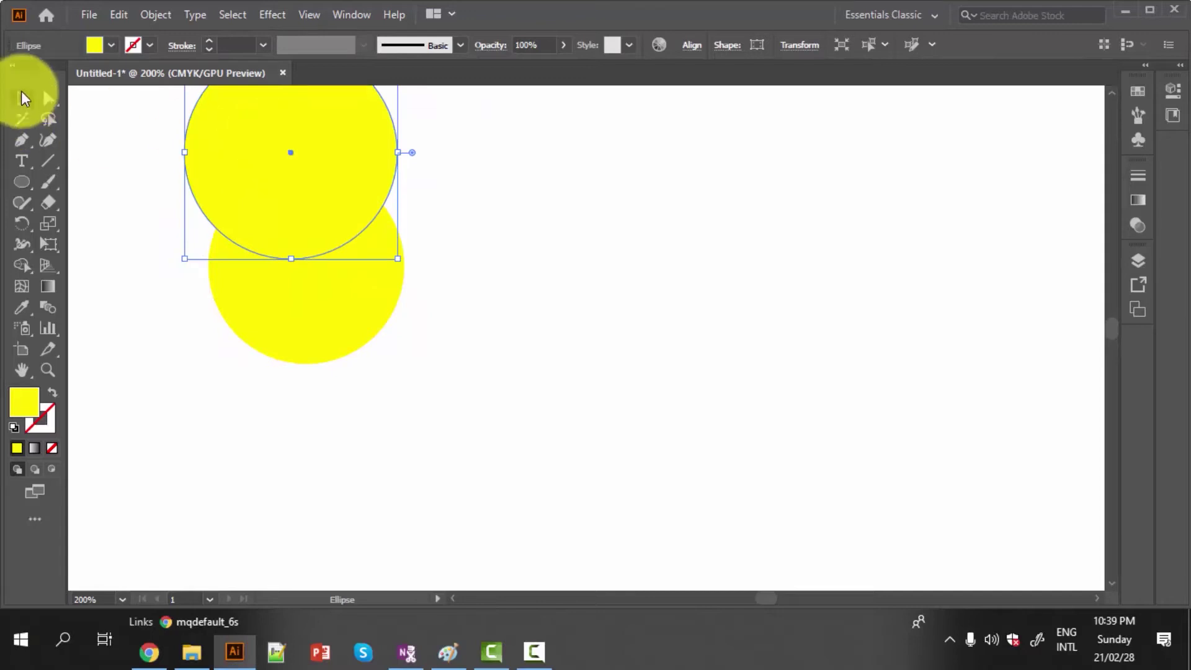
mouse_move(264, 165)
left_mouse_down()
mouse_move(319, 261)
mouse_move(318, 248)
left_mouse_up()
left_click(366, 390)
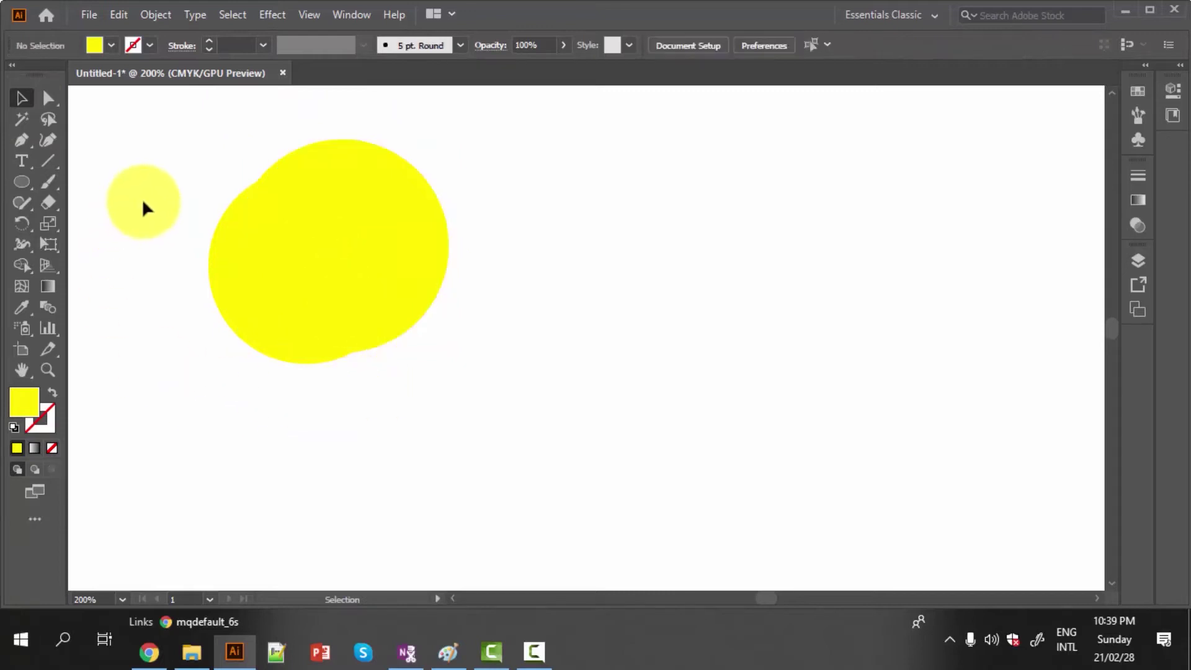
left_click_drag(142, 202, 518, 415)
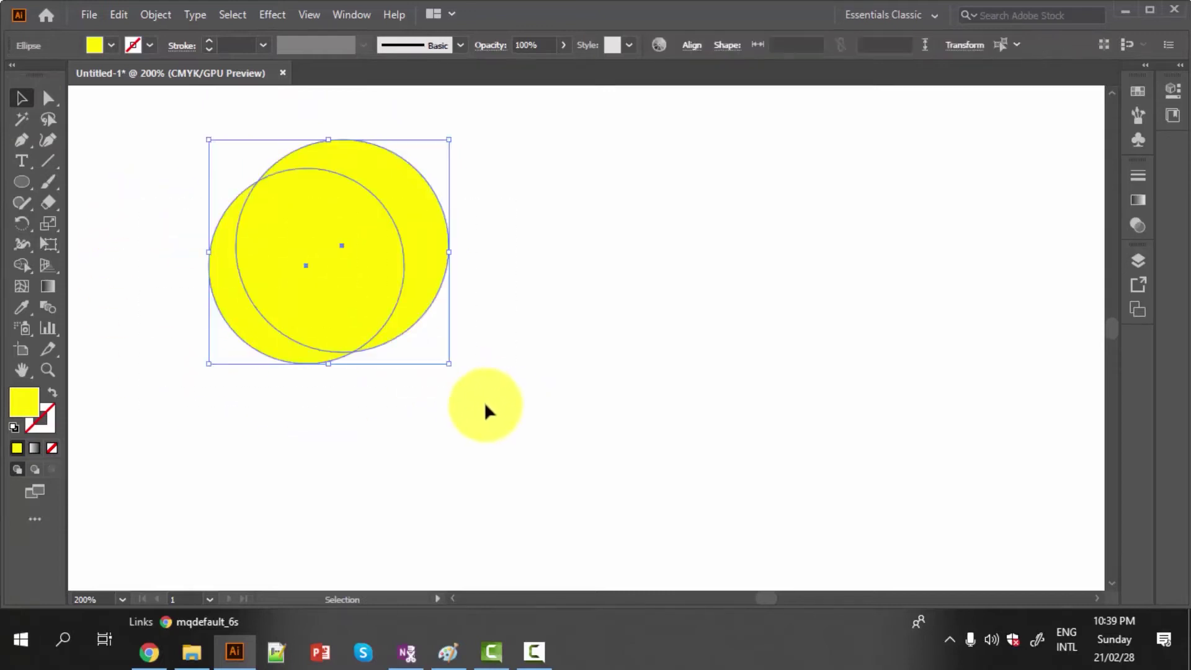
- Merge the overlap into the right circle with Shape Builder and delete it, leaving a crescent
left_click(22, 265)
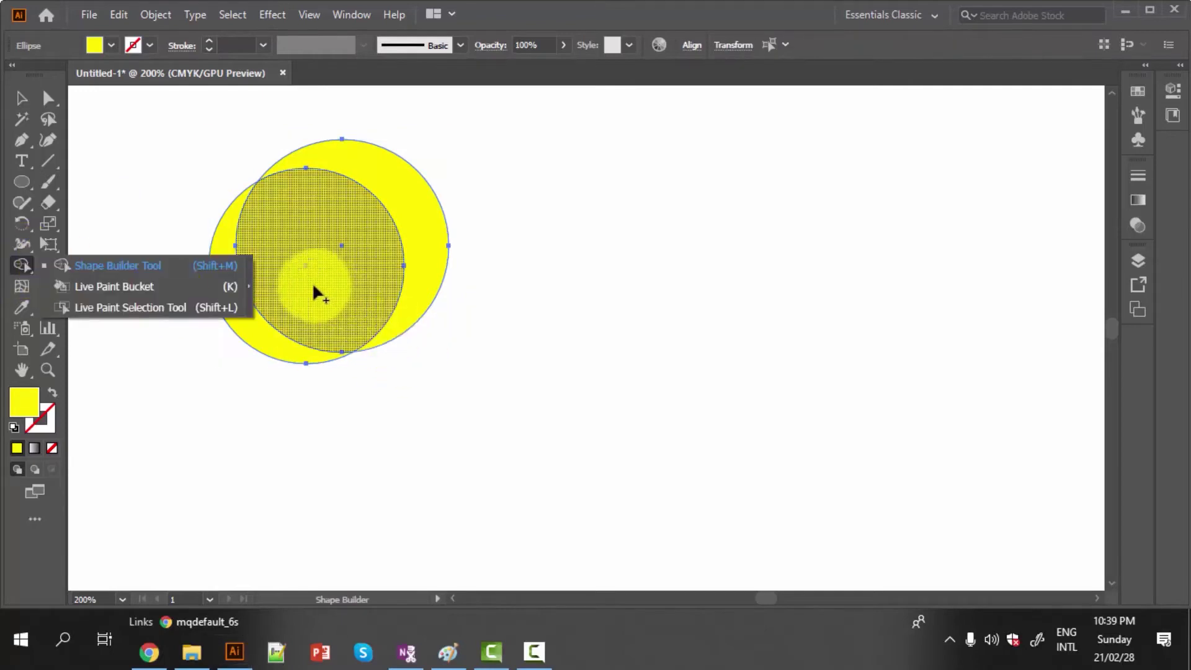
left_click_drag(313, 286, 420, 227)
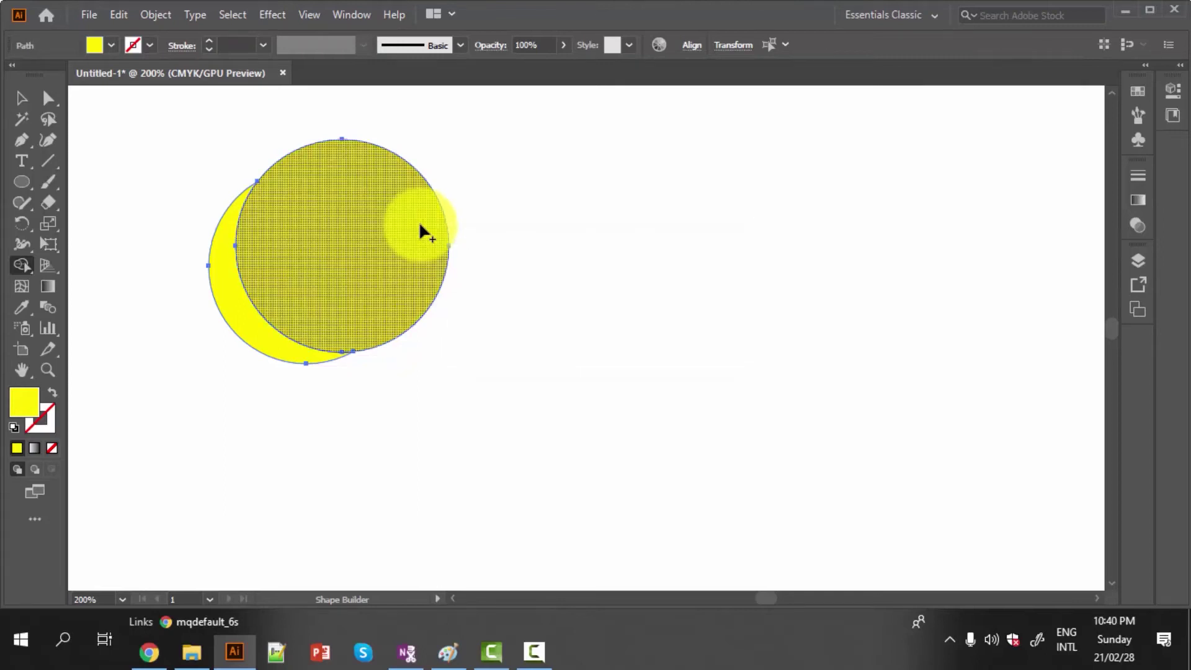
left_click(20, 102)
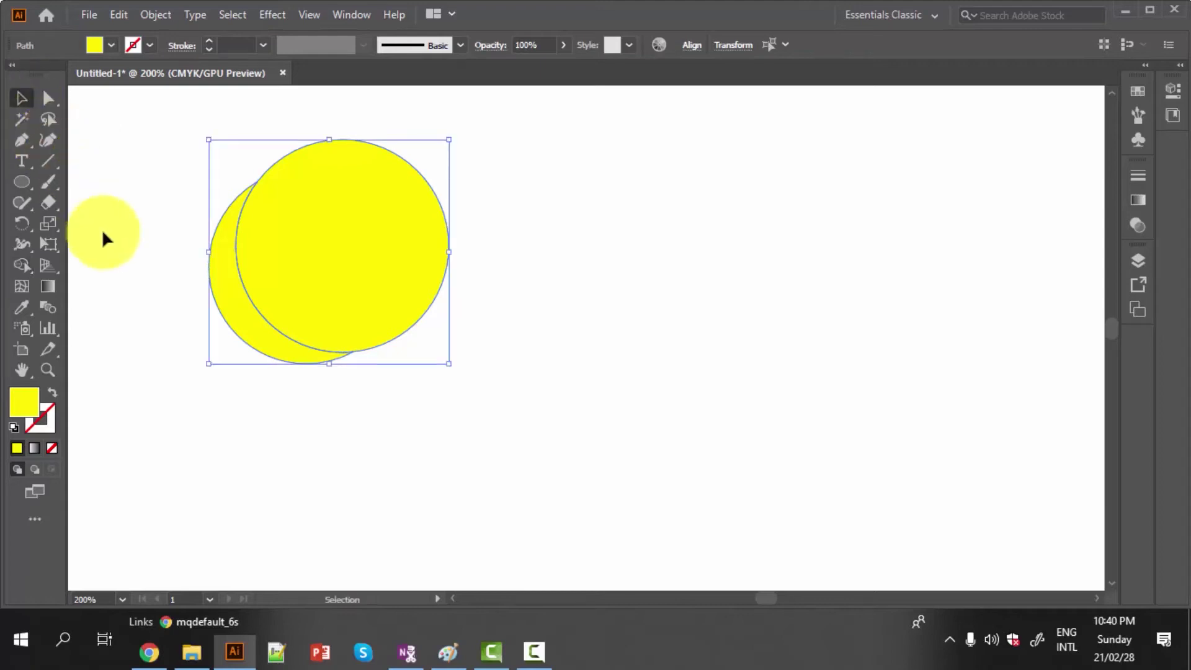
left_click(522, 407)
left_click_drag(350, 268, 543, 268)
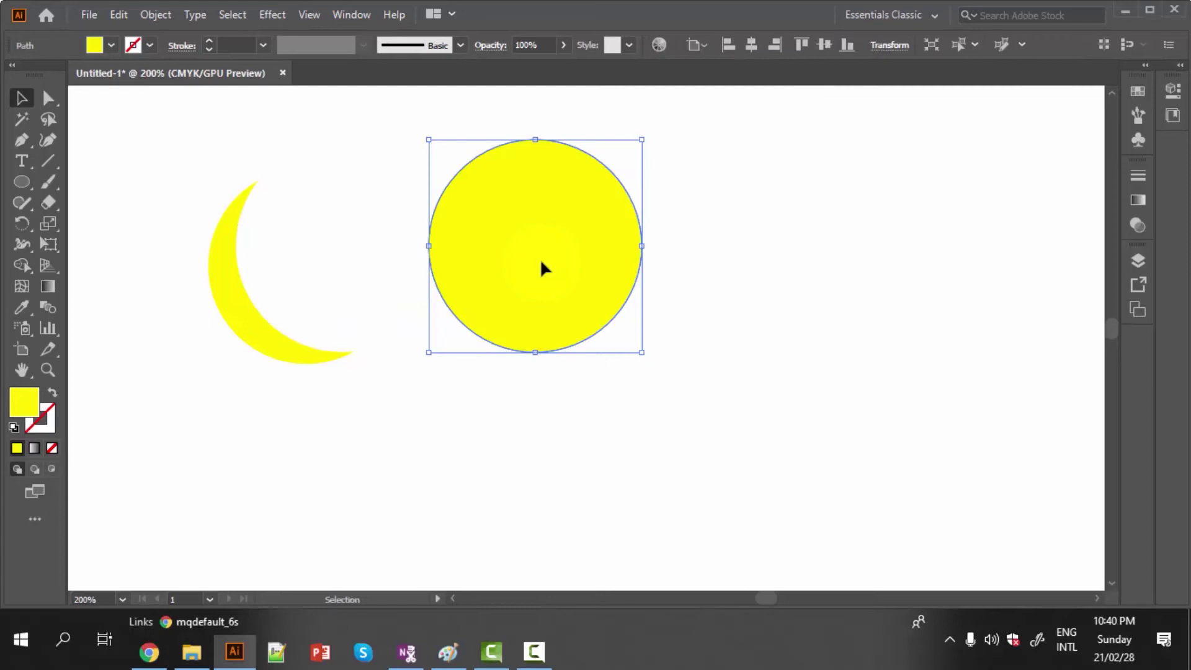
key("Delete")
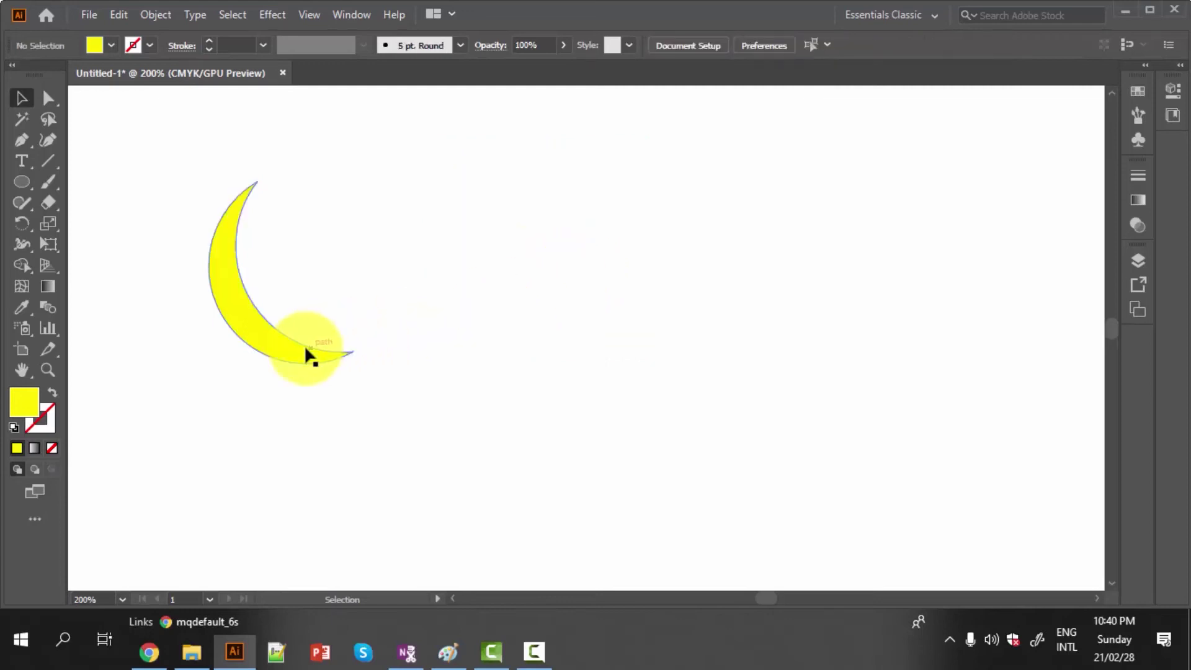
- Reposition the crescent, moving it right and then back left
mouse_move(300, 357)
left_mouse_down()
mouse_move(519, 412)
mouse_move(482, 365)
mouse_move(488, 349)
left_mouse_up()
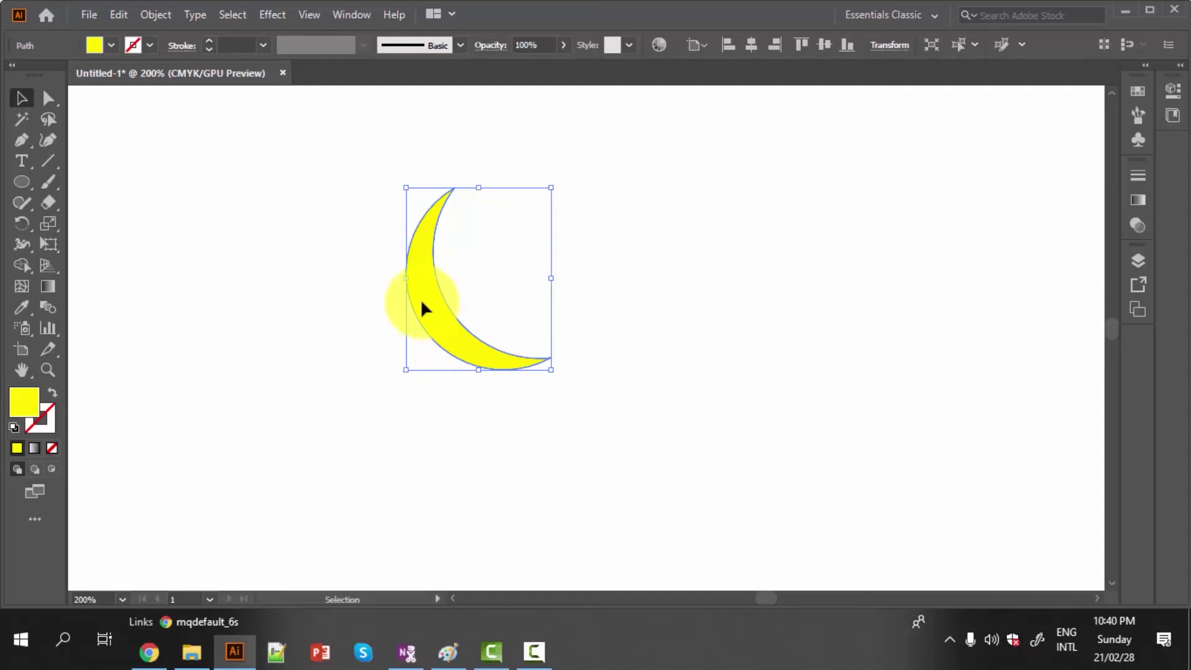
left_click_drag(428, 302, 254, 303)
left_click(21, 180)
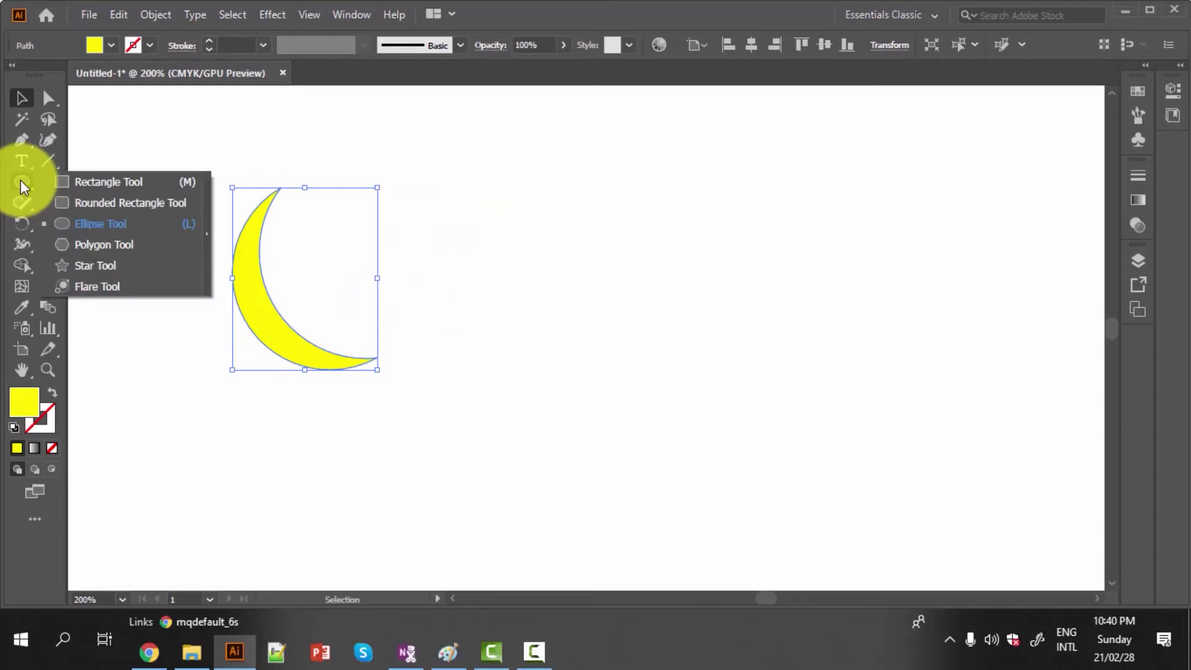
- Draw a yellow rounded square right of the crescent with a star centred on it
left_click(92, 204)
left_click_drag(546, 278, 714, 451)
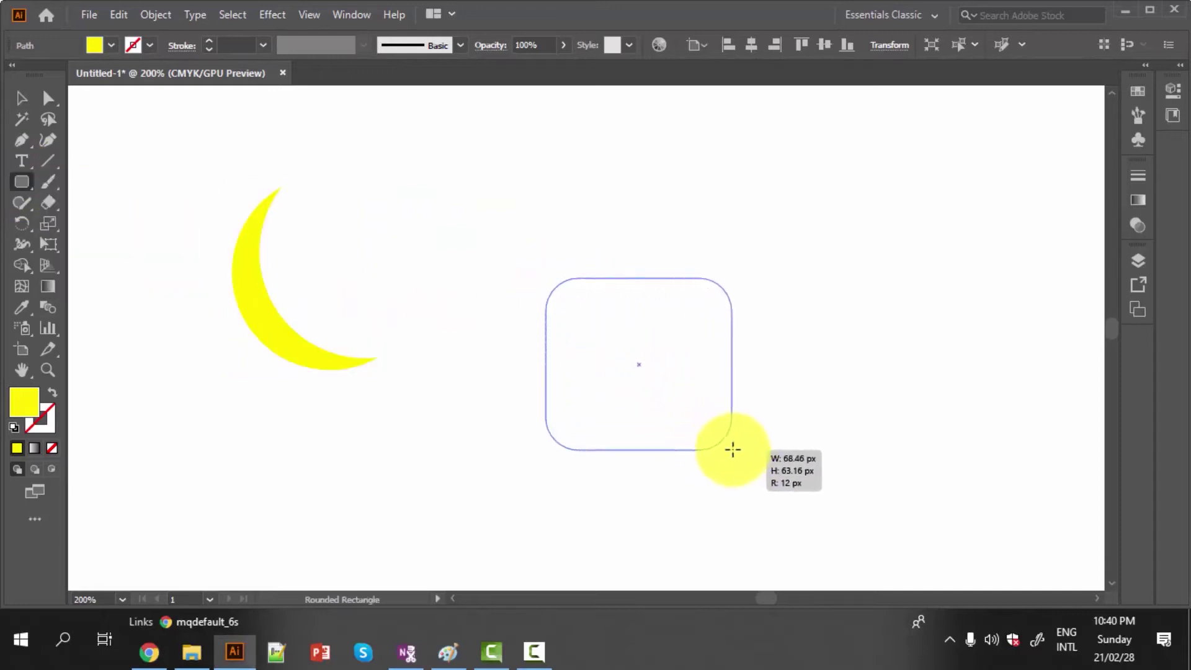
left_click_drag(714, 451, 736, 448)
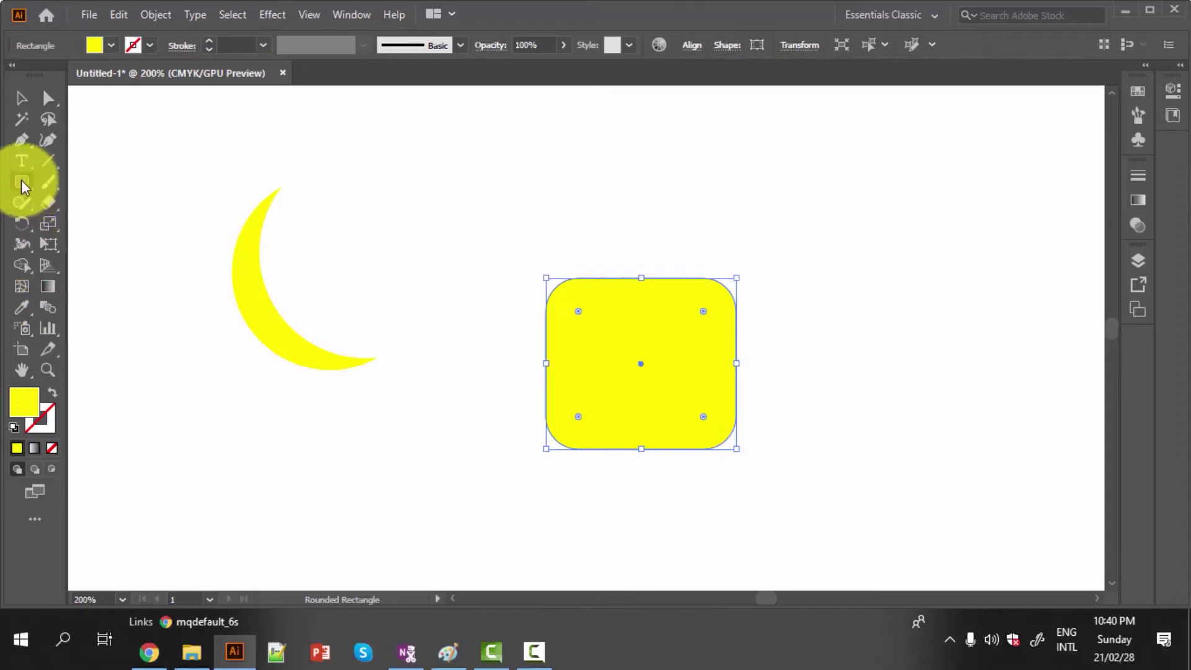
left_click(21, 181)
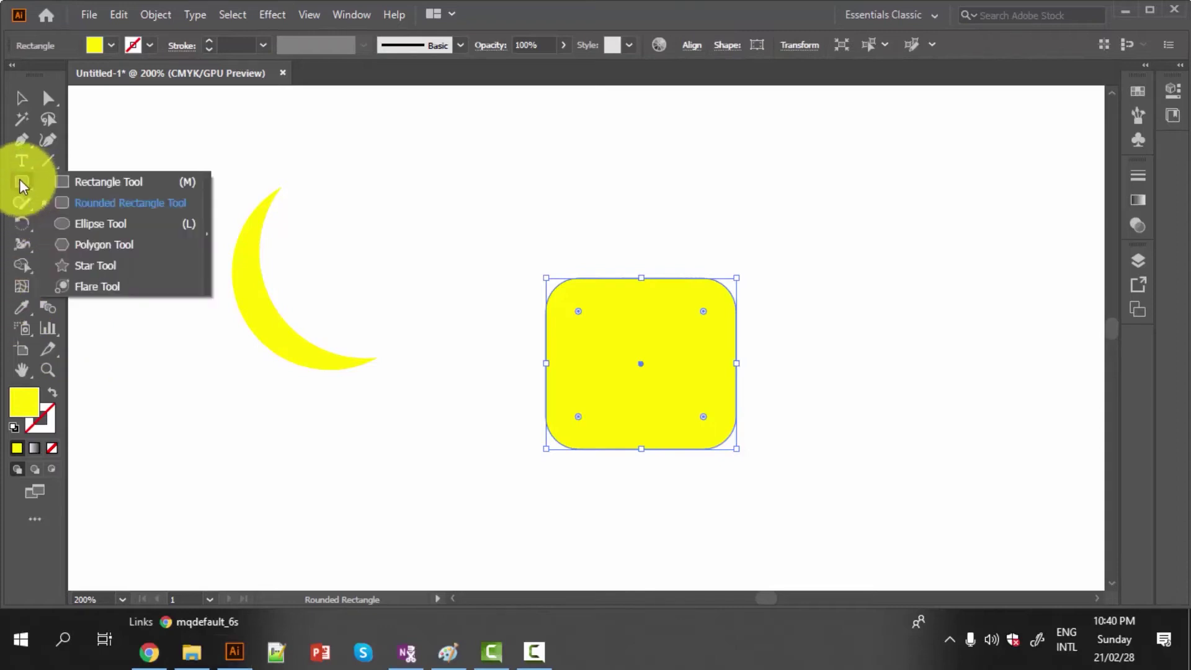
left_click(98, 266)
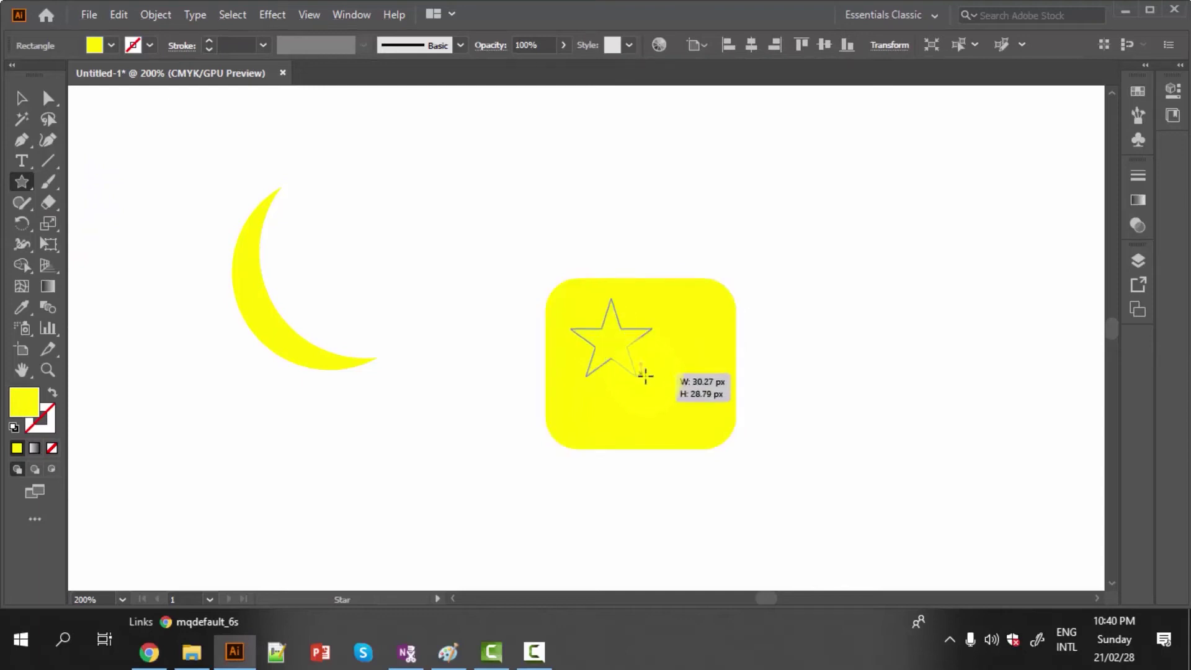
left_click_drag(611, 342, 670, 392)
left_click(21, 99)
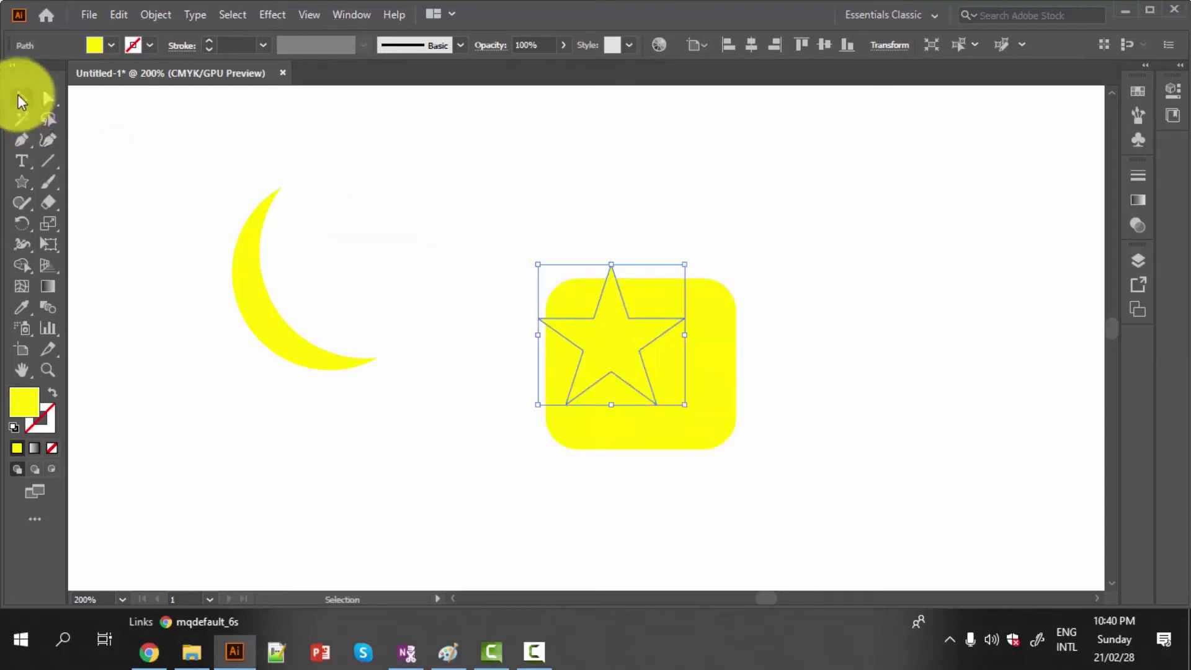
left_click_drag(642, 356, 671, 388)
- Fill the star dark green and select it together with the rounded square
left_click(111, 46)
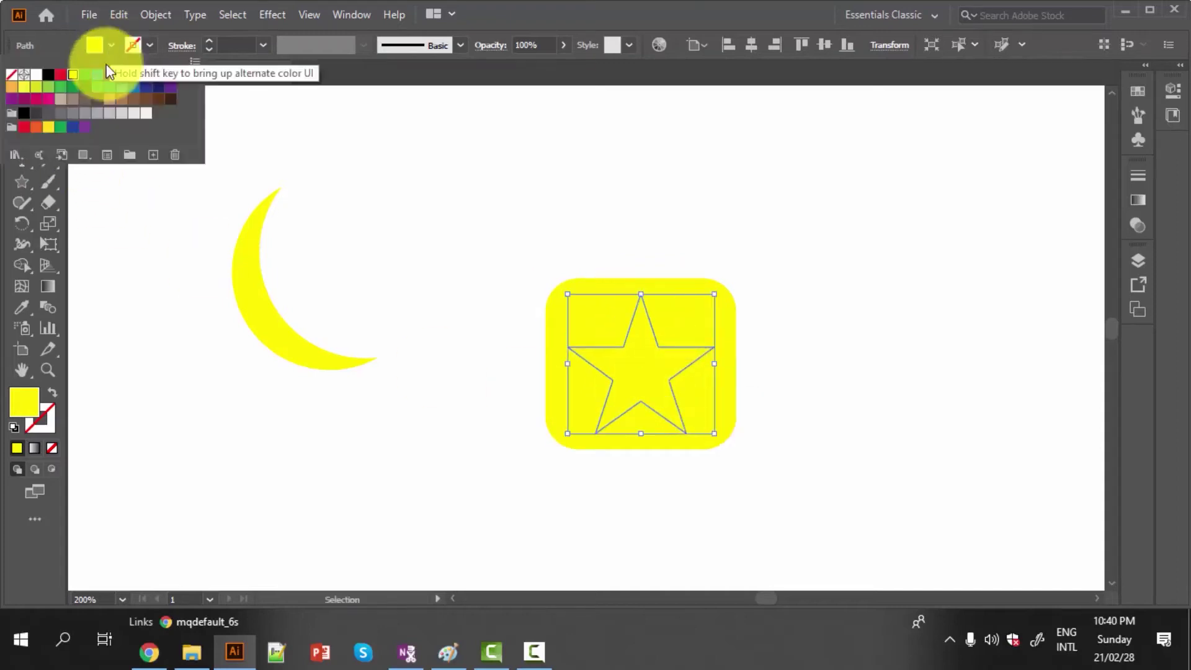
left_click(85, 86)
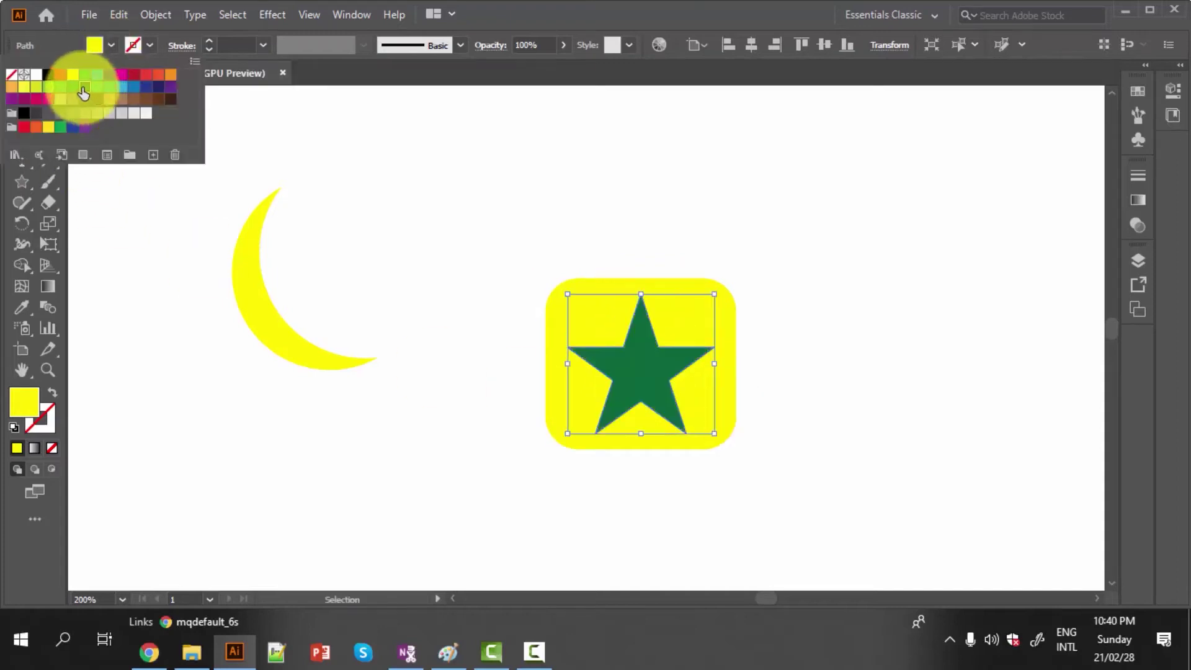
left_click(433, 482)
left_click(493, 282)
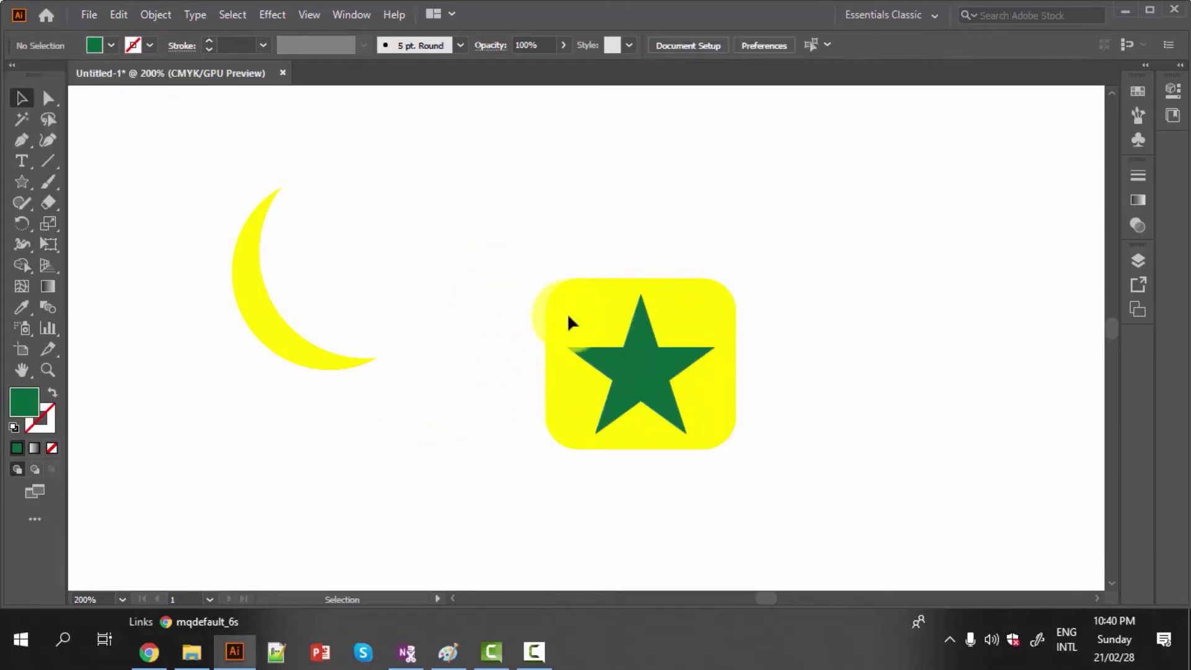
left_click_drag(502, 237, 791, 489)
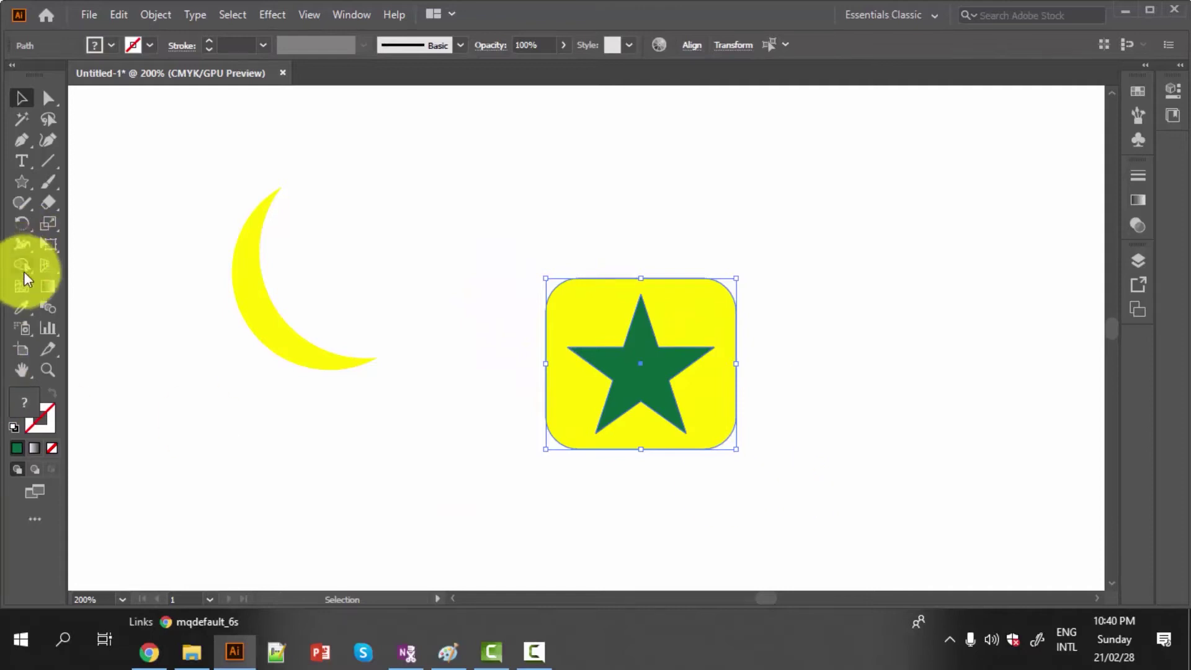
- Alt-click the star region with Shape Builder to cut a star hole in the yellow rounded square
key("shift+m")
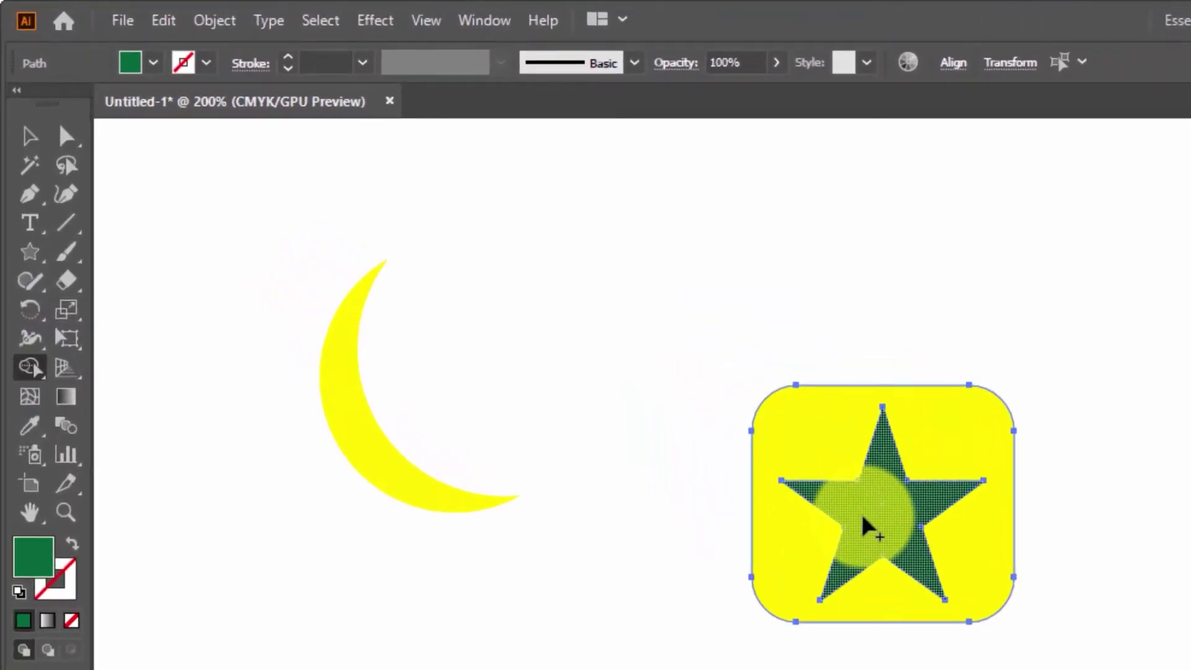
left_click(912, 537)
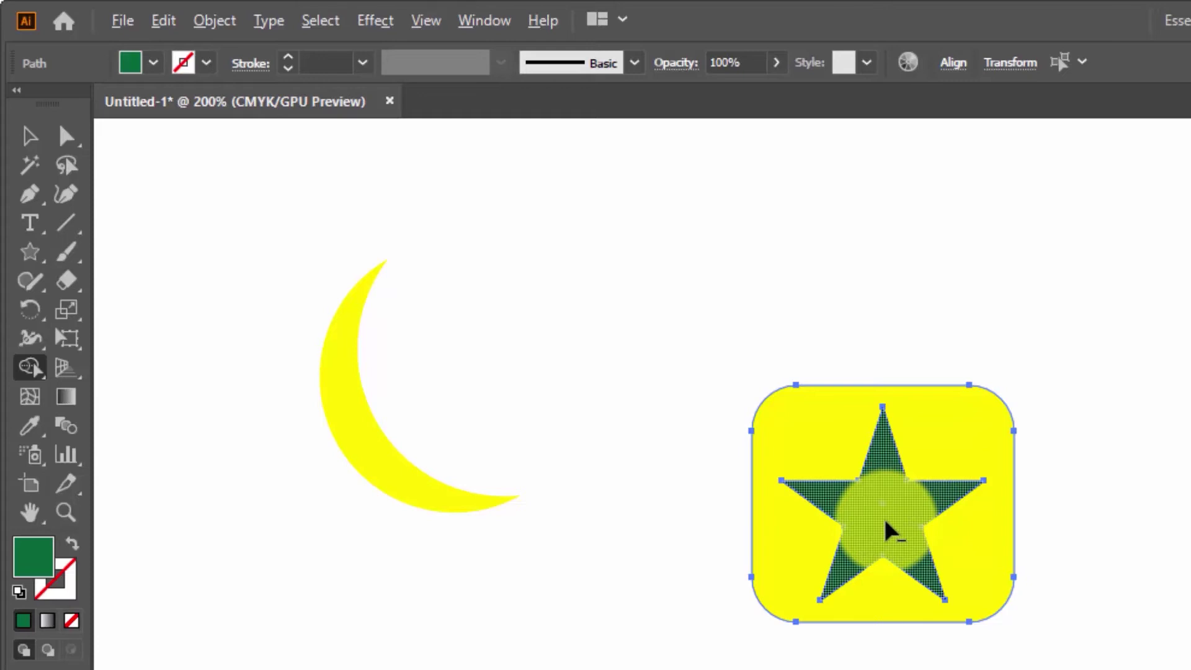
left_click(892, 531, "alt")
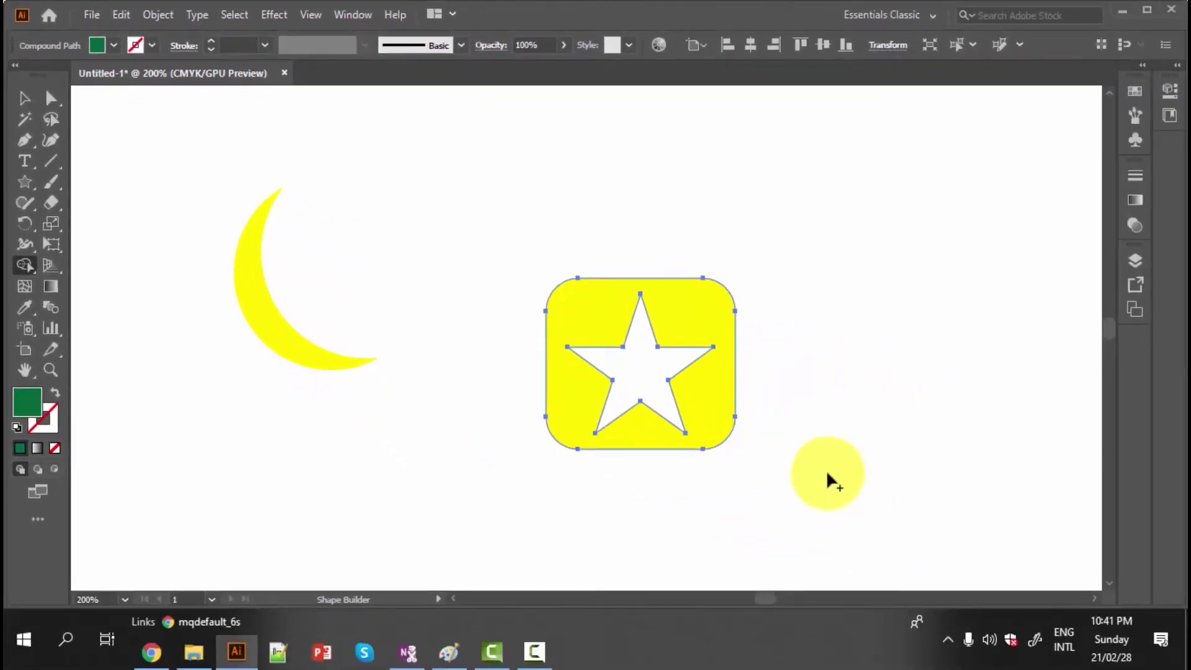
scroll(826, 470, "down", 1)
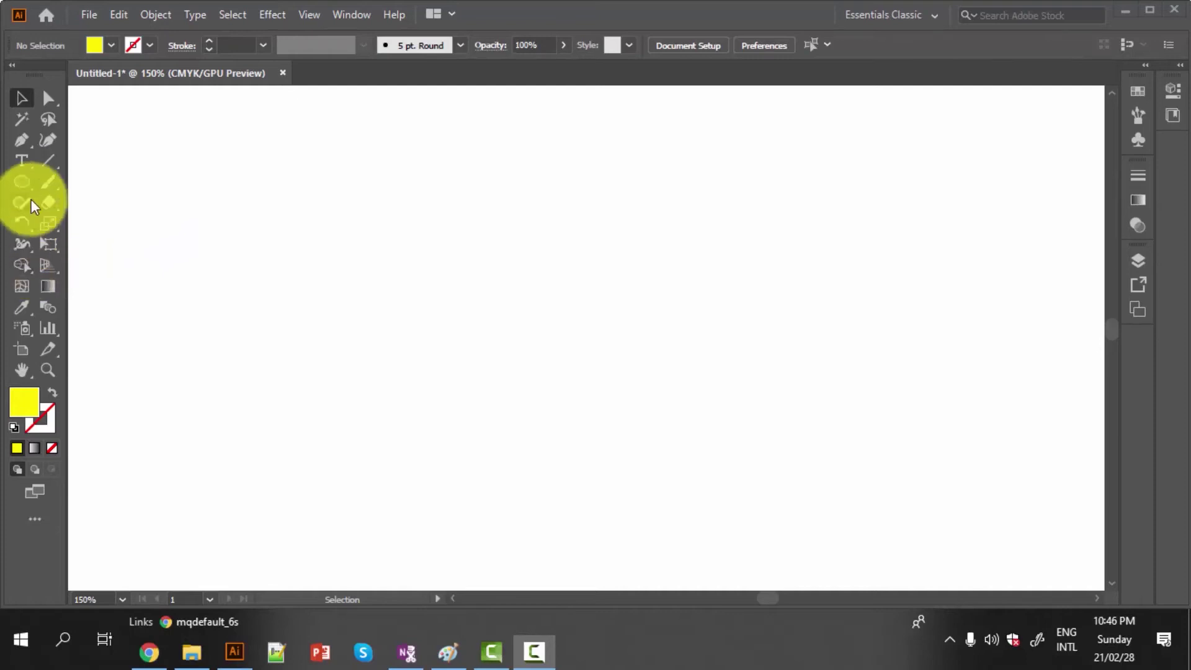
- Draw a small circle with the Ellipse Tool and fill it red
left_click(28, 181)
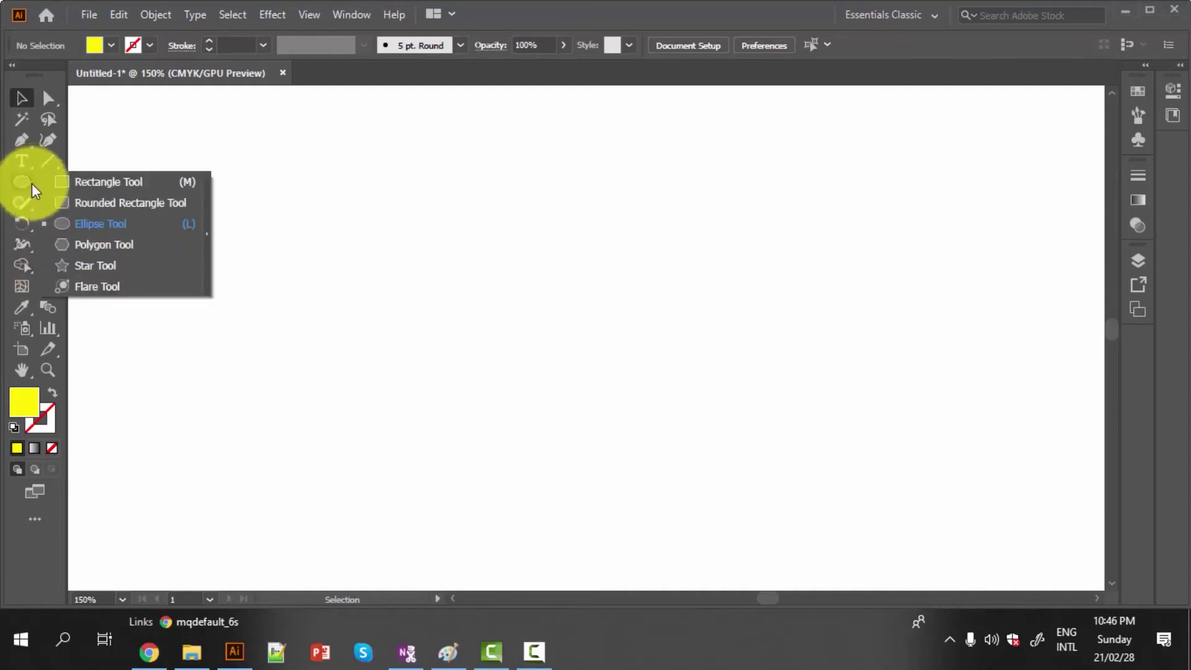
left_click(103, 225)
left_click_drag(258, 269, 287, 303)
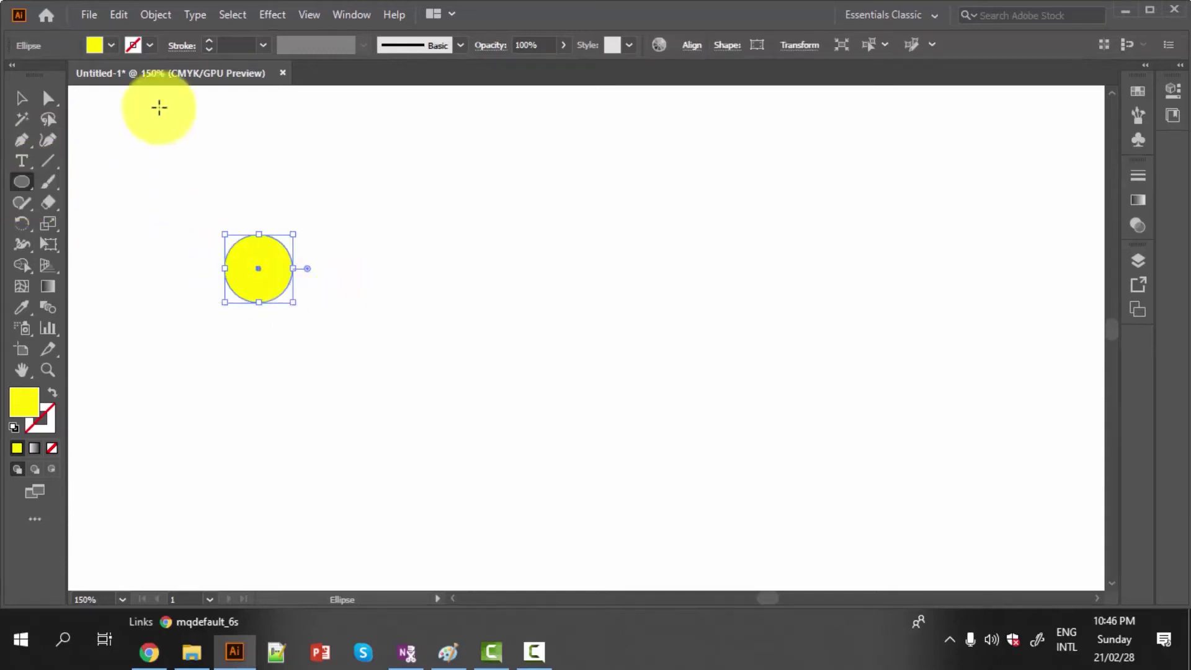
left_click(110, 45)
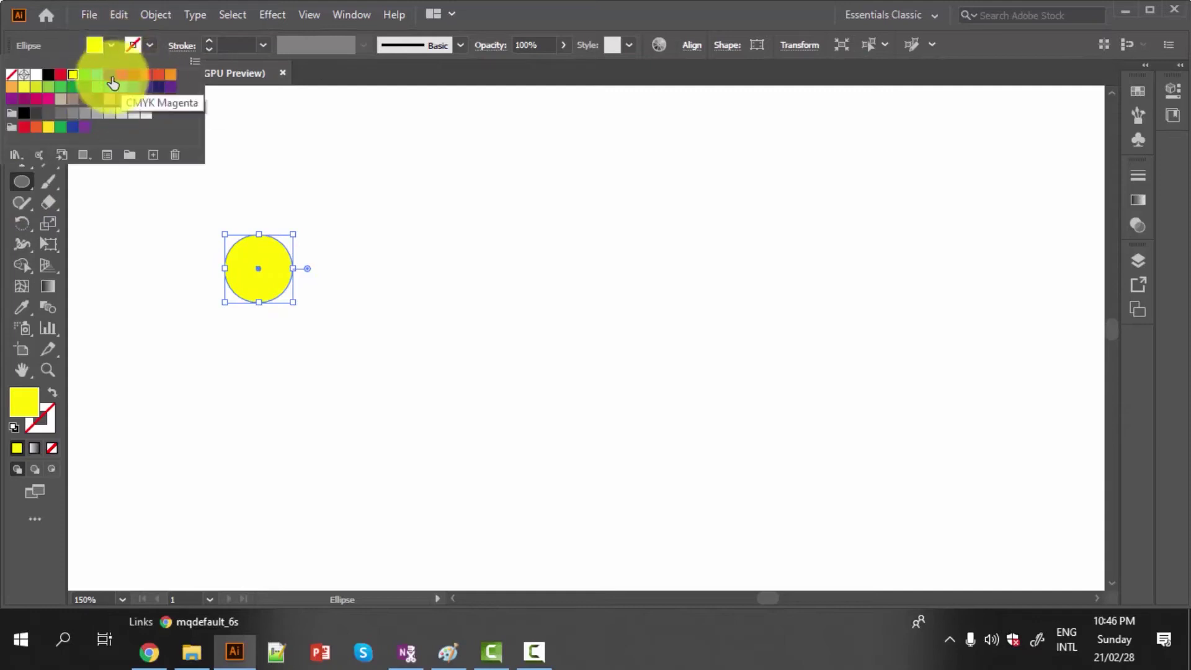
left_click(61, 74)
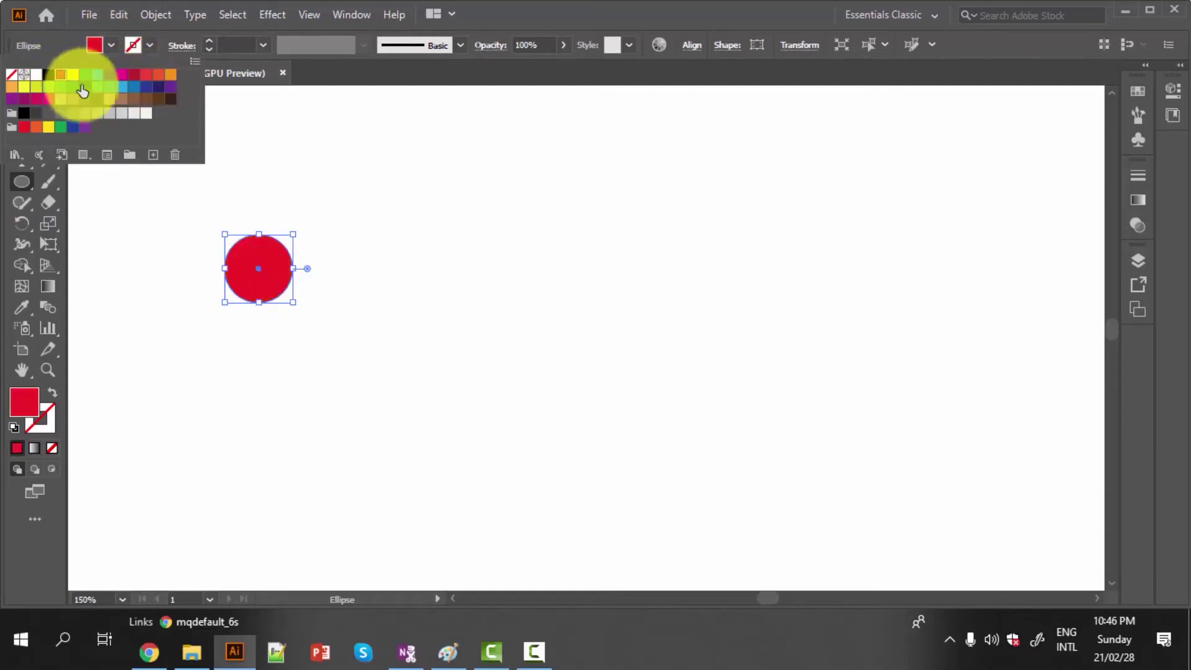
left_click(131, 263)
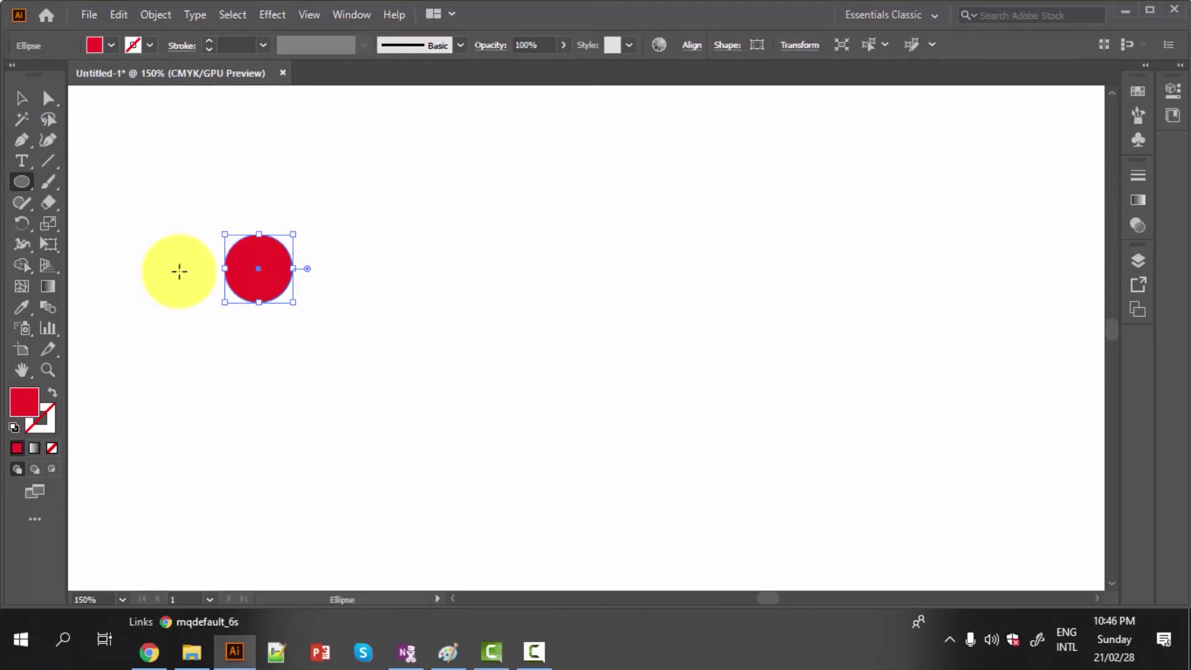
left_click(21, 98)
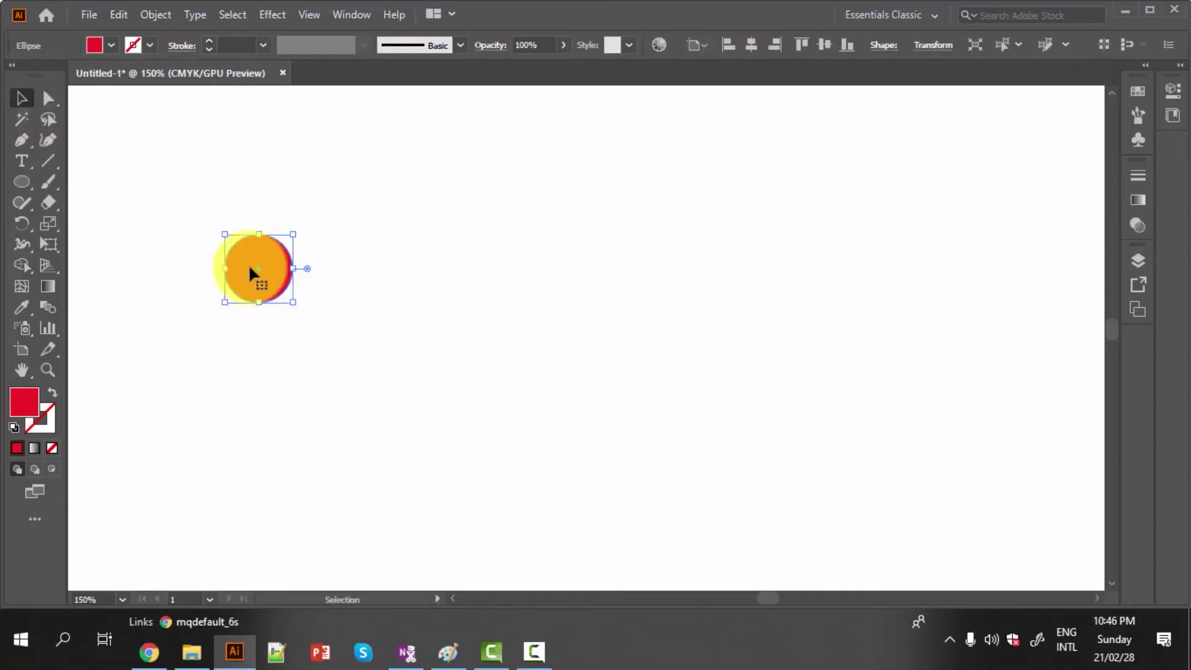
- Duplicate the red circle into a two-by-two block, grouping the pair then all four
left_click_drag(251, 271, 355, 275)
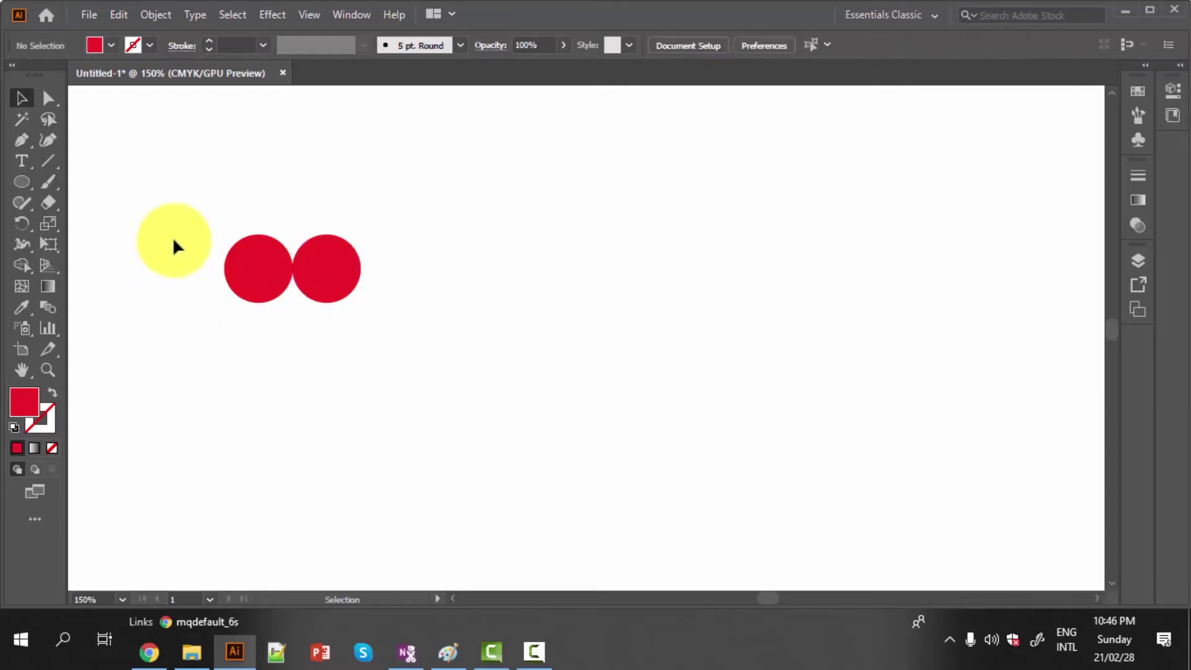
left_click_drag(174, 239, 367, 309)
right_click(326, 281)
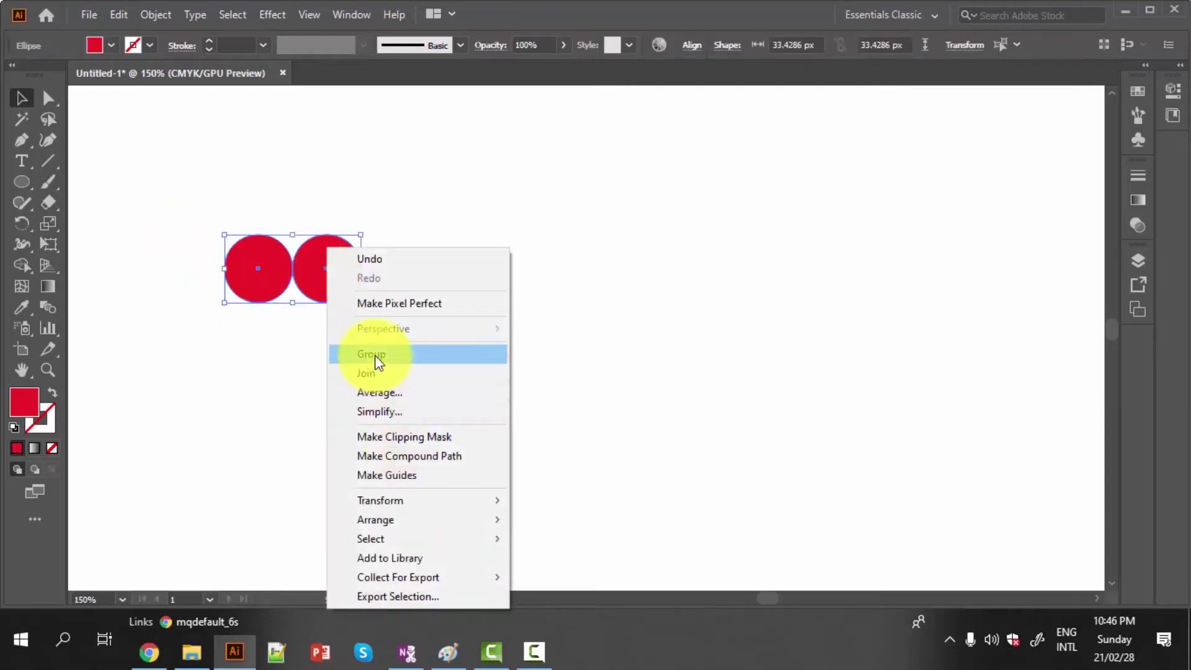
left_click(374, 354)
left_click_drag(324, 279, 323, 347)
left_click_drag(155, 241, 423, 388)
right_click(326, 282)
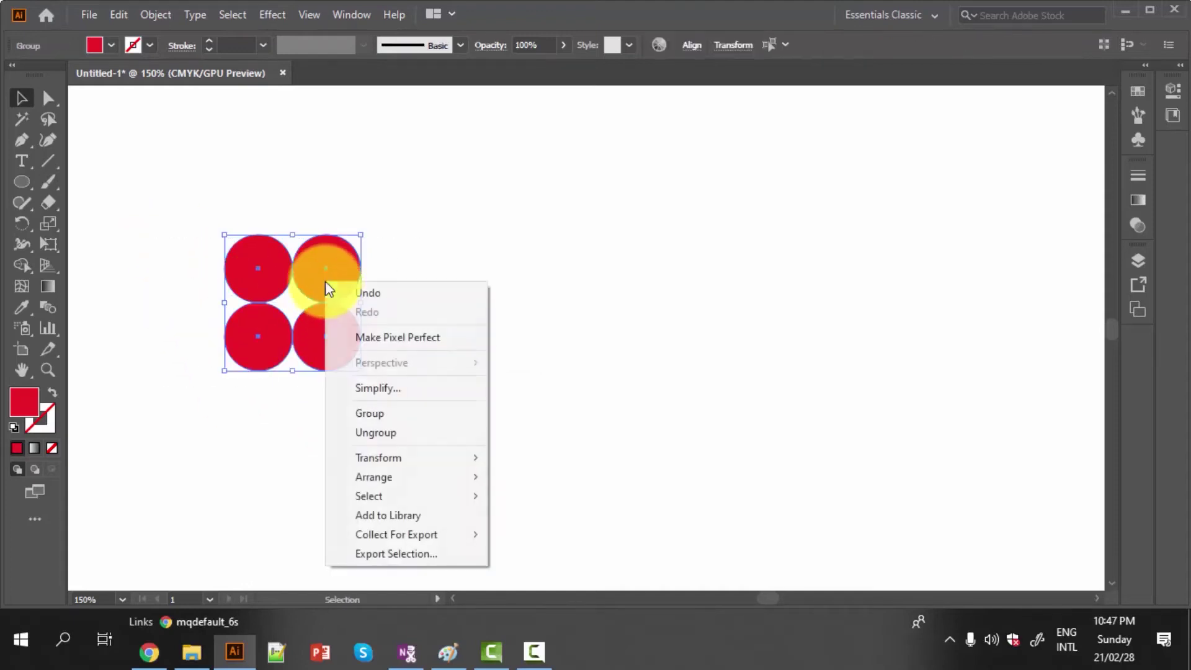
left_click(385, 413)
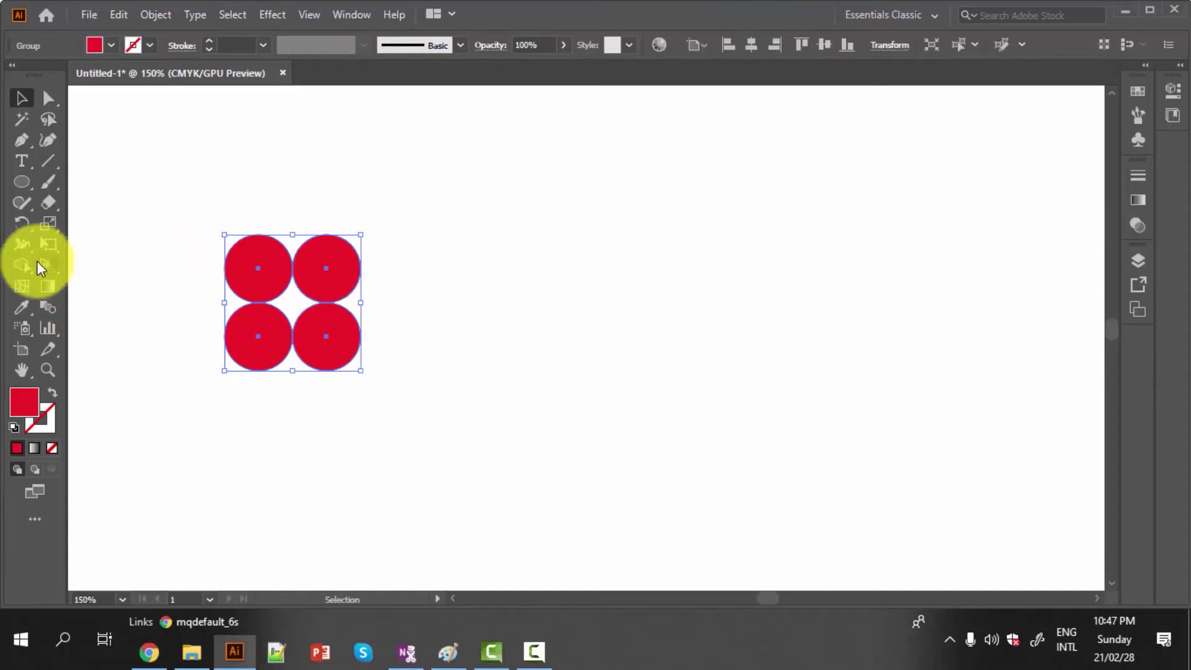
- Drag Shape Builder across the four red circles to fuse them into one flower, then deselect
left_click_drag(21, 264, 124, 266)
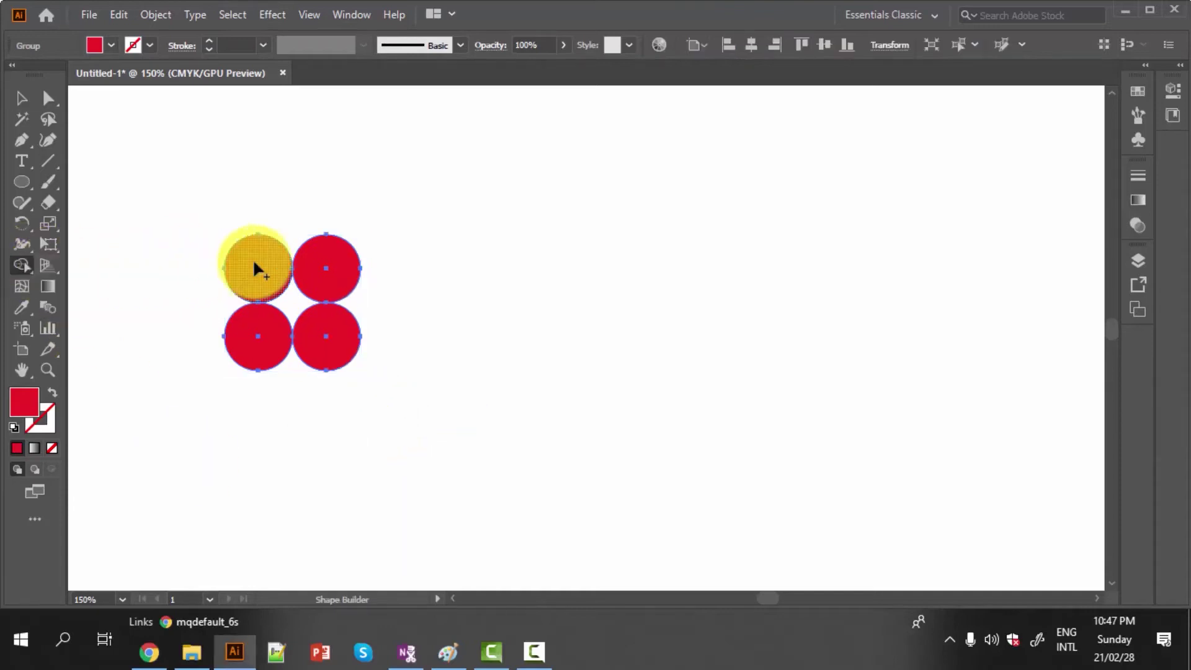
mouse_move(257, 259)
left_mouse_down()
mouse_move(331, 311)
mouse_move(304, 307)
mouse_move(326, 268)
mouse_move(258, 323)
left_mouse_up()
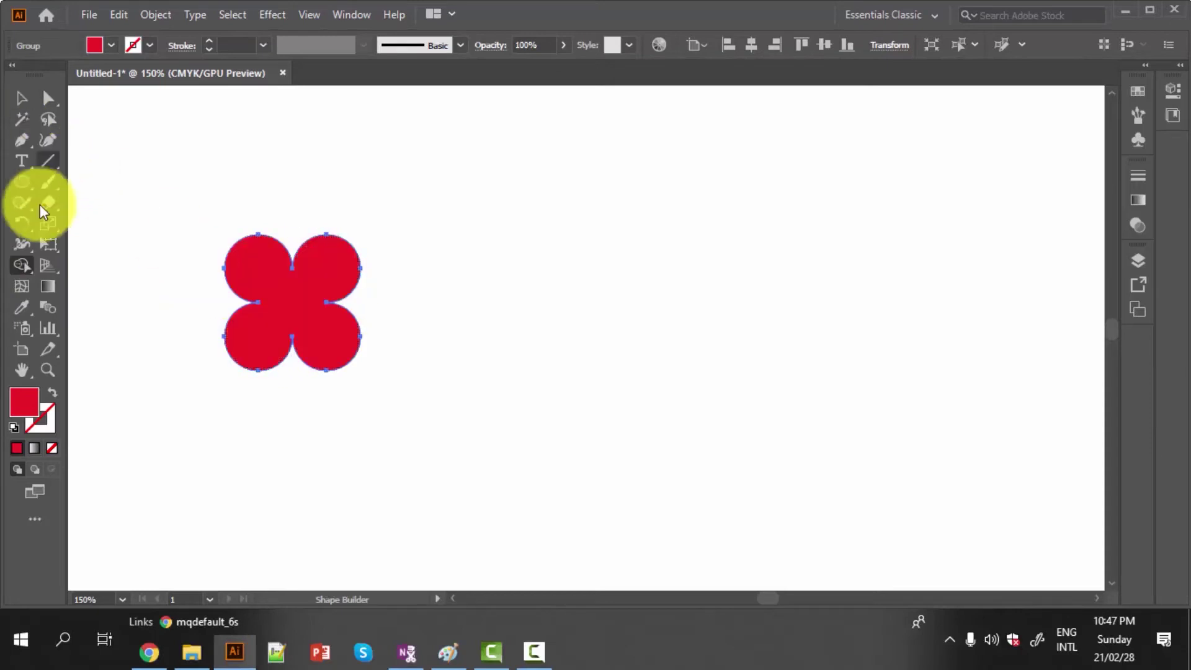
scroll(322, 372, "down", 1)
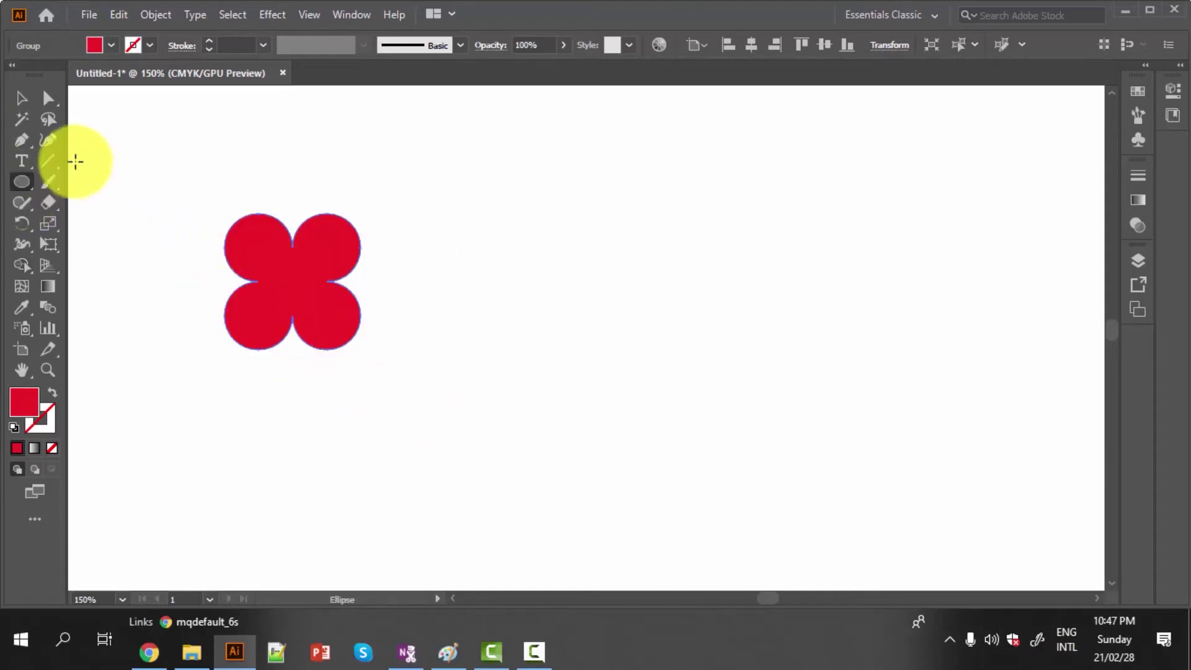
left_click(23, 98)
left_click(482, 406)
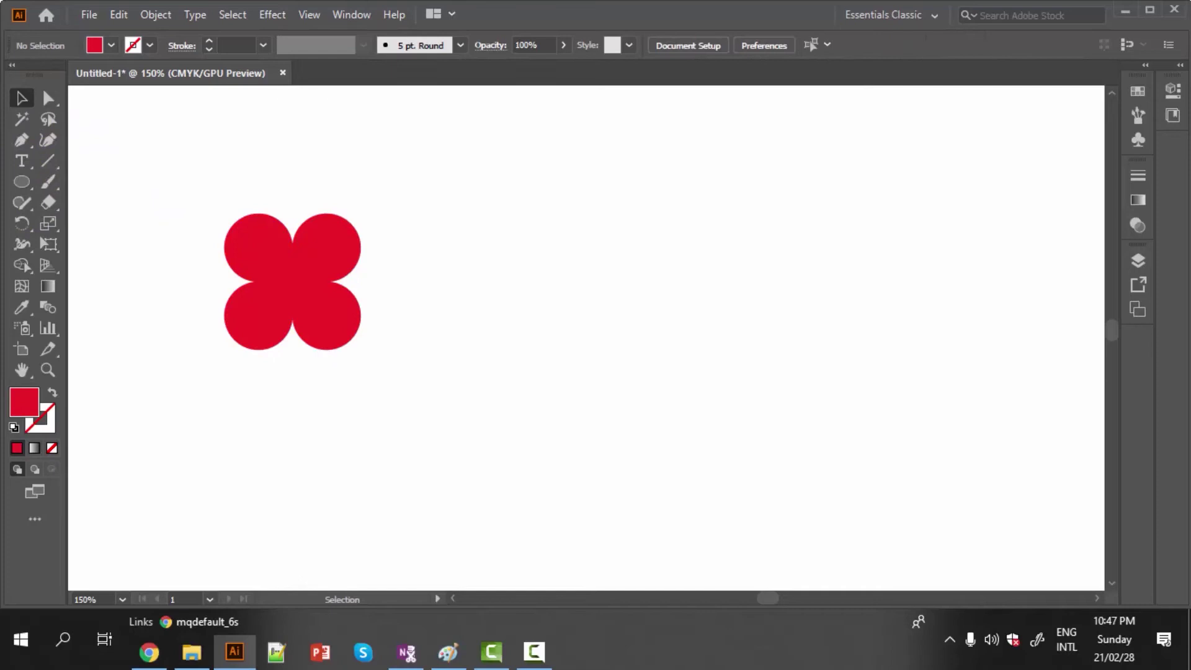
scroll(341, 343, "down", 2)
- Draw a small circle, centre it on the flower, and select both shapes
left_click_drag(17, 180, 97, 223)
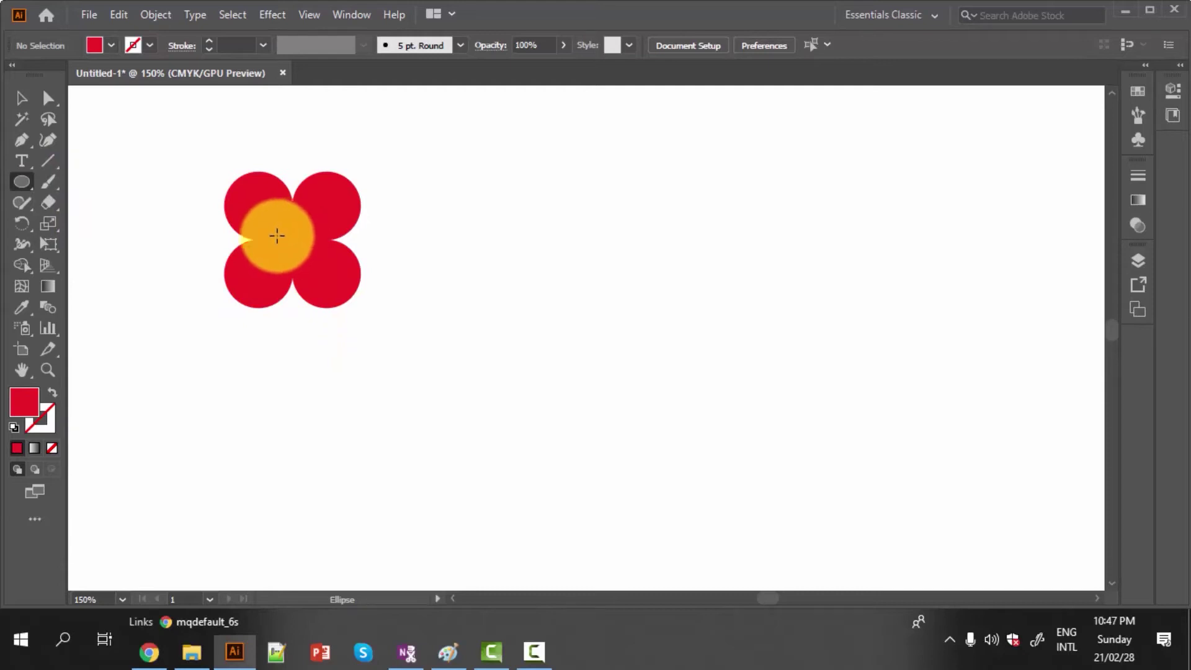
left_click_drag(290, 238, 293, 248)
left_click_drag(559, 471, 556, 466)
left_click(42, 186)
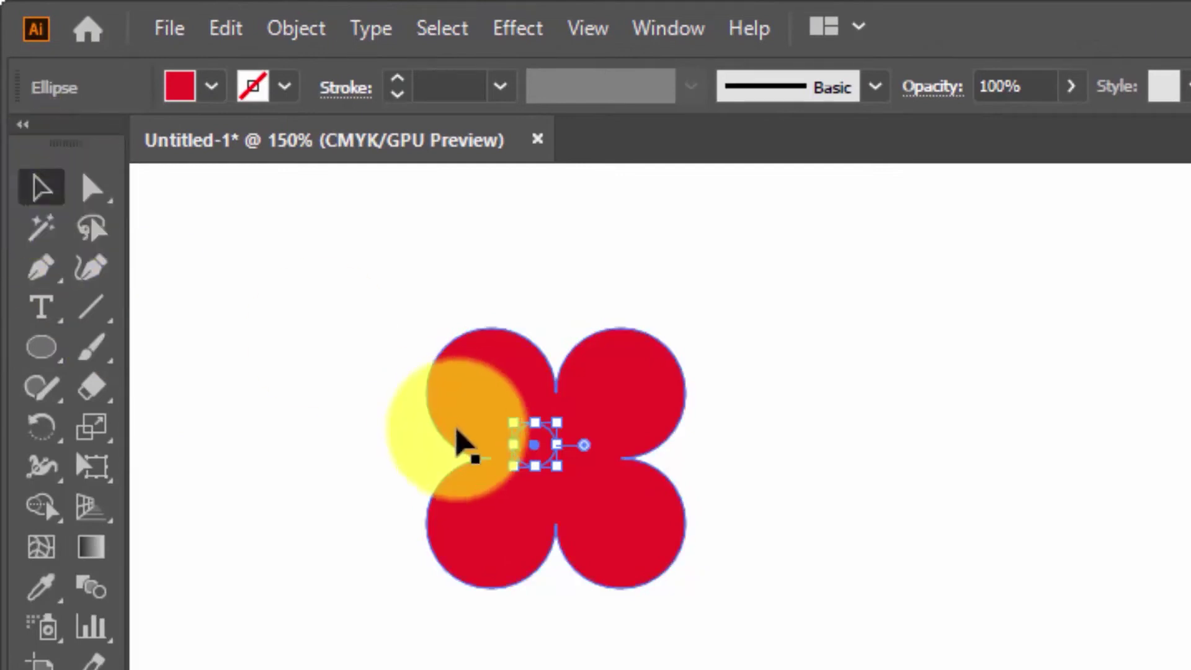
left_click_drag(531, 457, 547, 464)
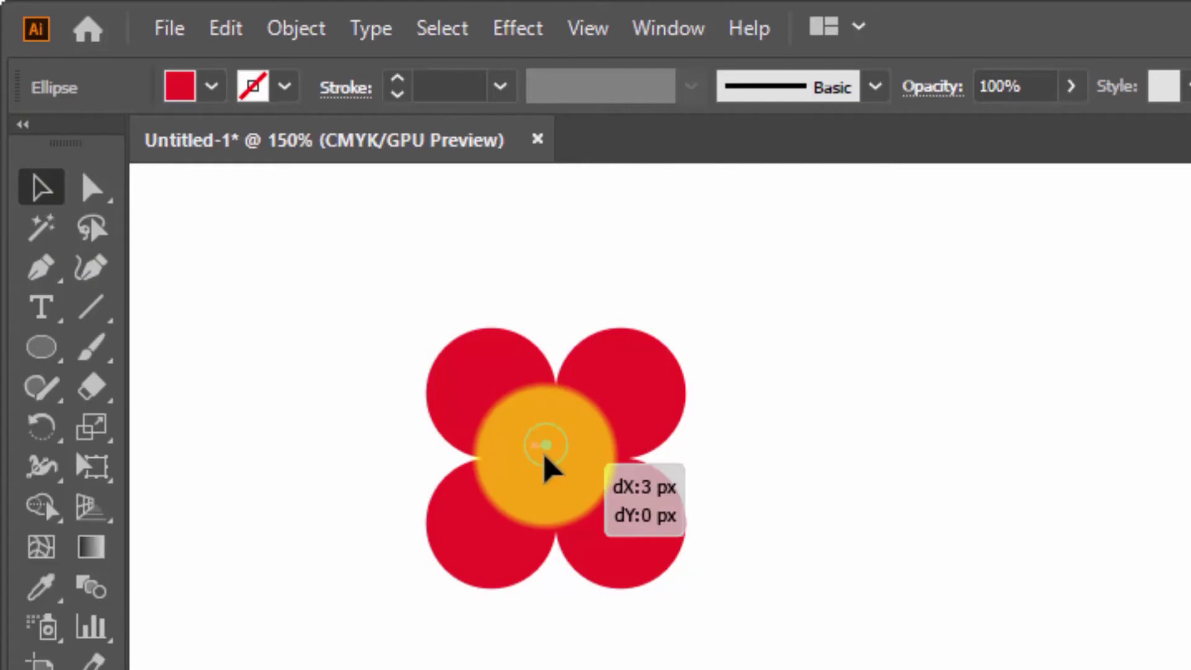
left_click_drag(548, 467, 549, 466)
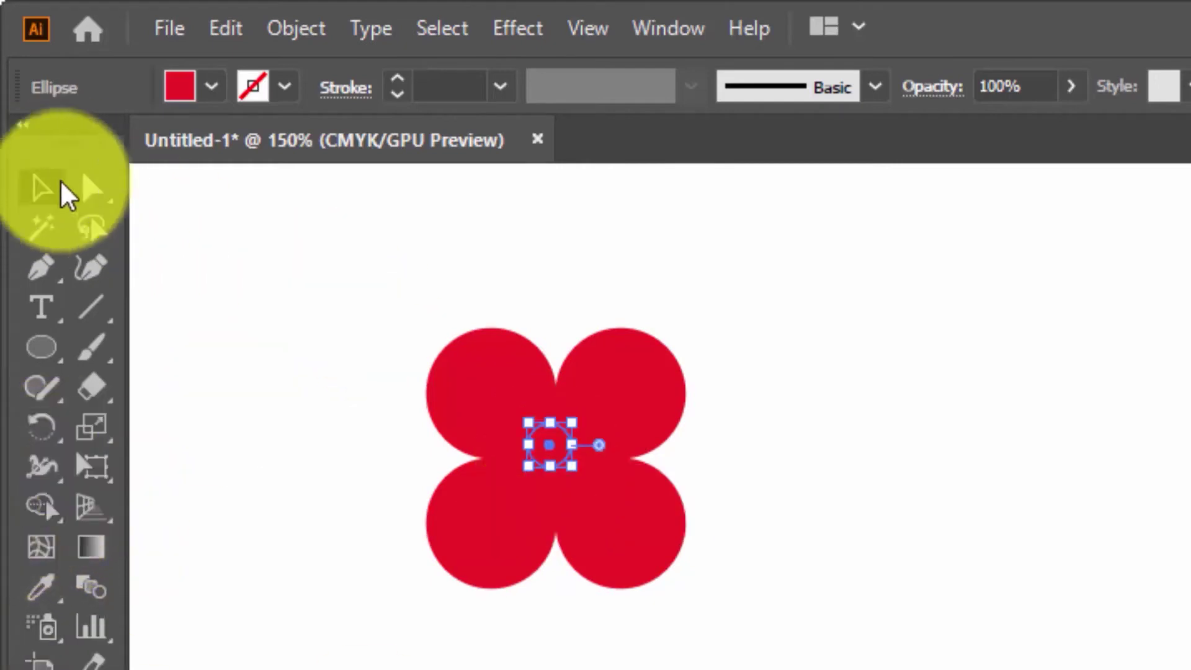
left_click_drag(387, 314, 748, 669)
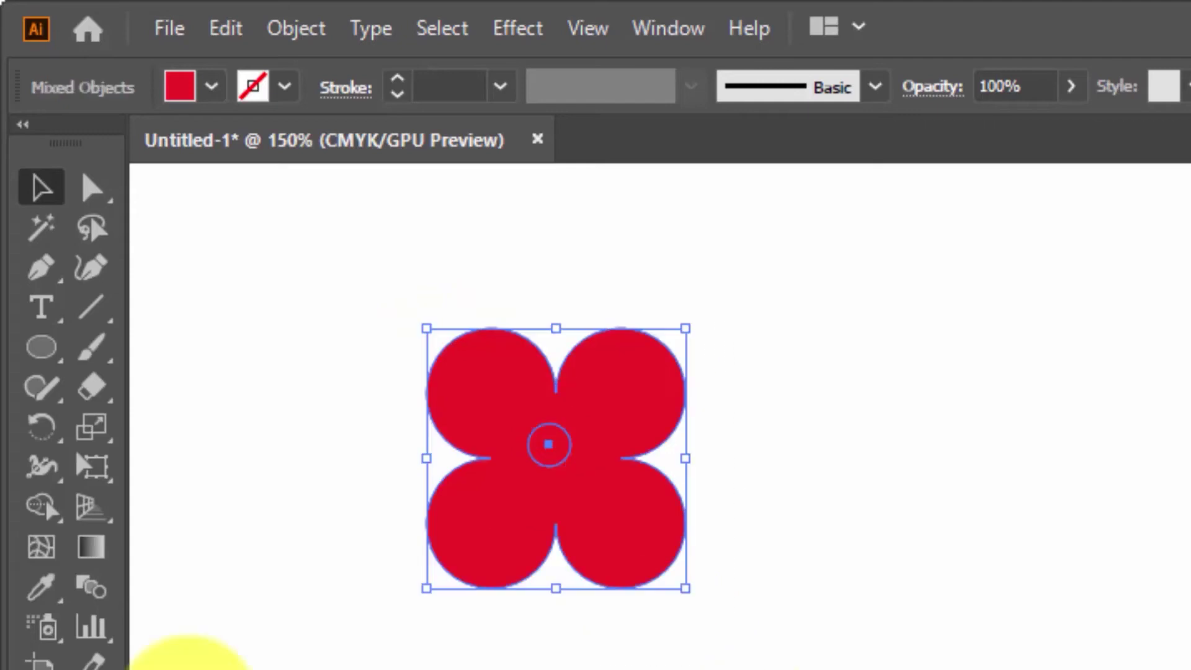
- Alt-click the centre circle with Shape Builder to delete it, leaving a hole
left_click(39, 494)
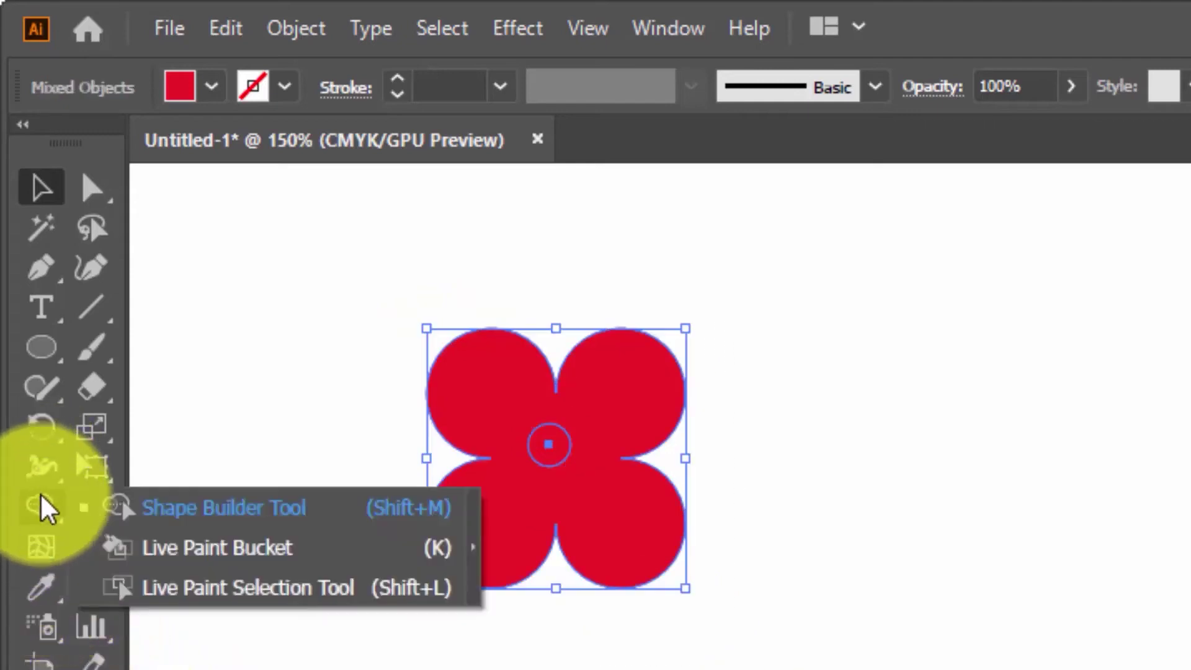
left_click(226, 524)
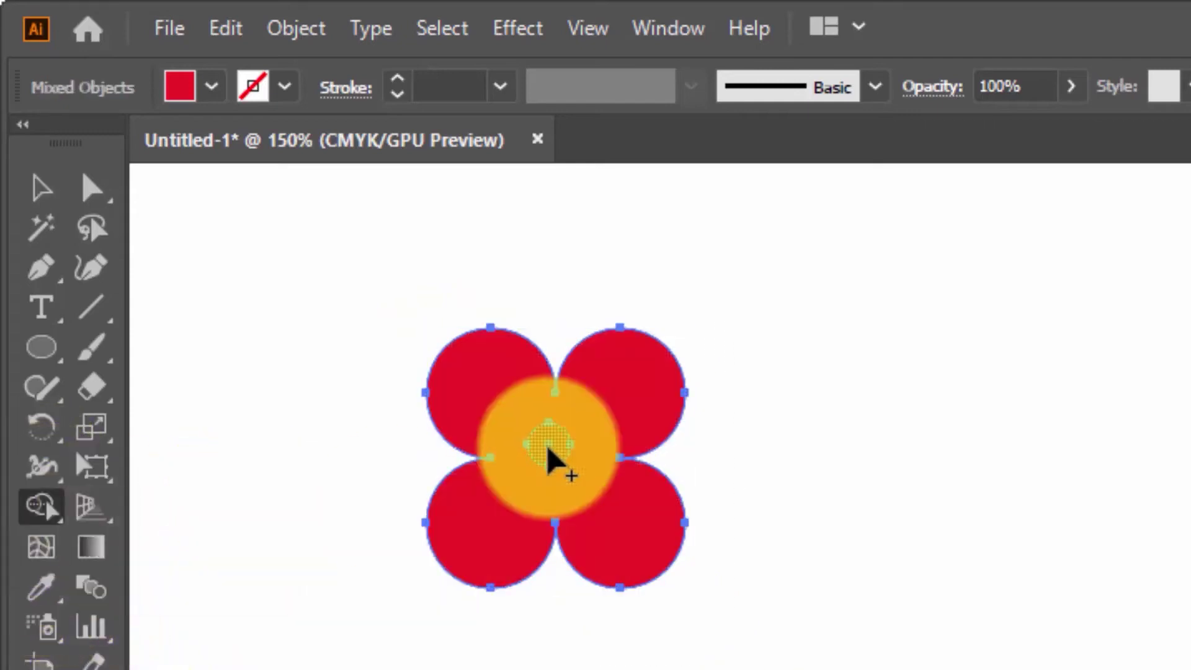
key("alt")
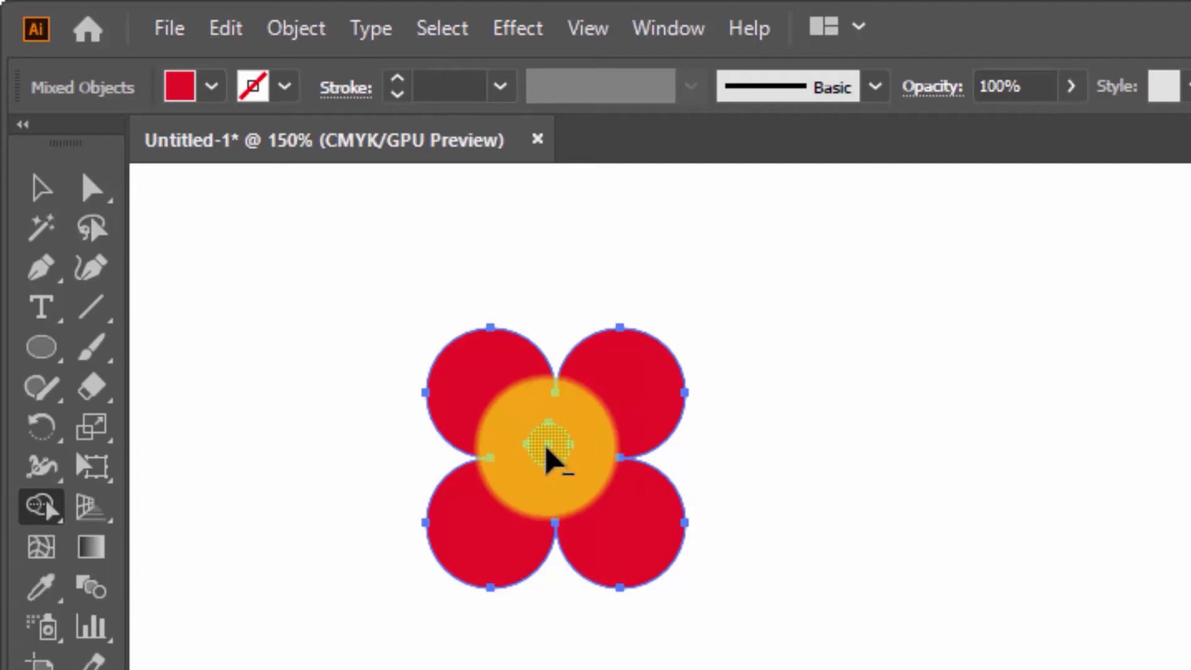
left_click(547, 454, "alt")
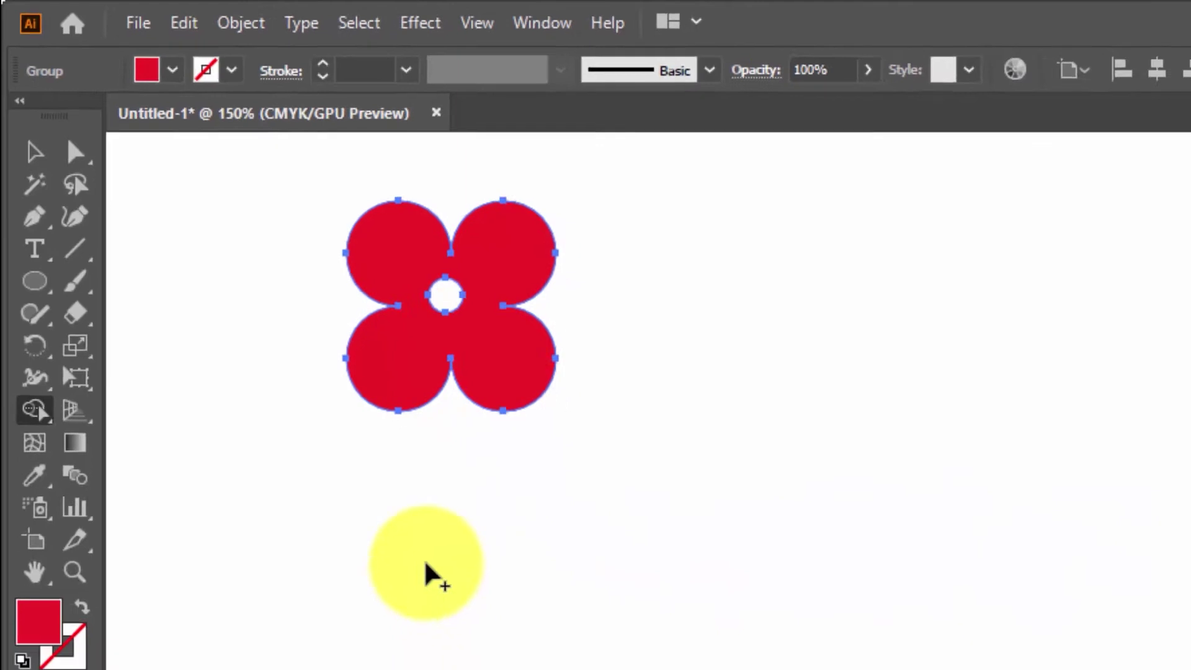
left_click(26, 183)
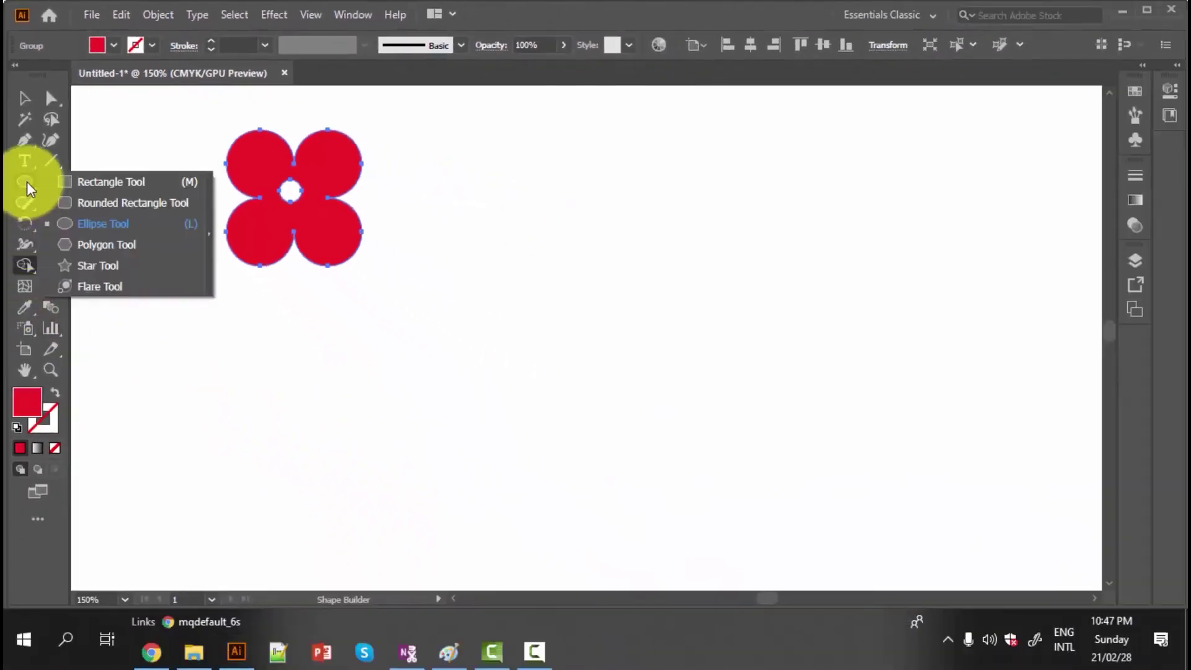
- Draw a thin red rectangle stem below the holed flower, then deselect it
left_click(91, 180)
left_click_drag(286, 235, 305, 372)
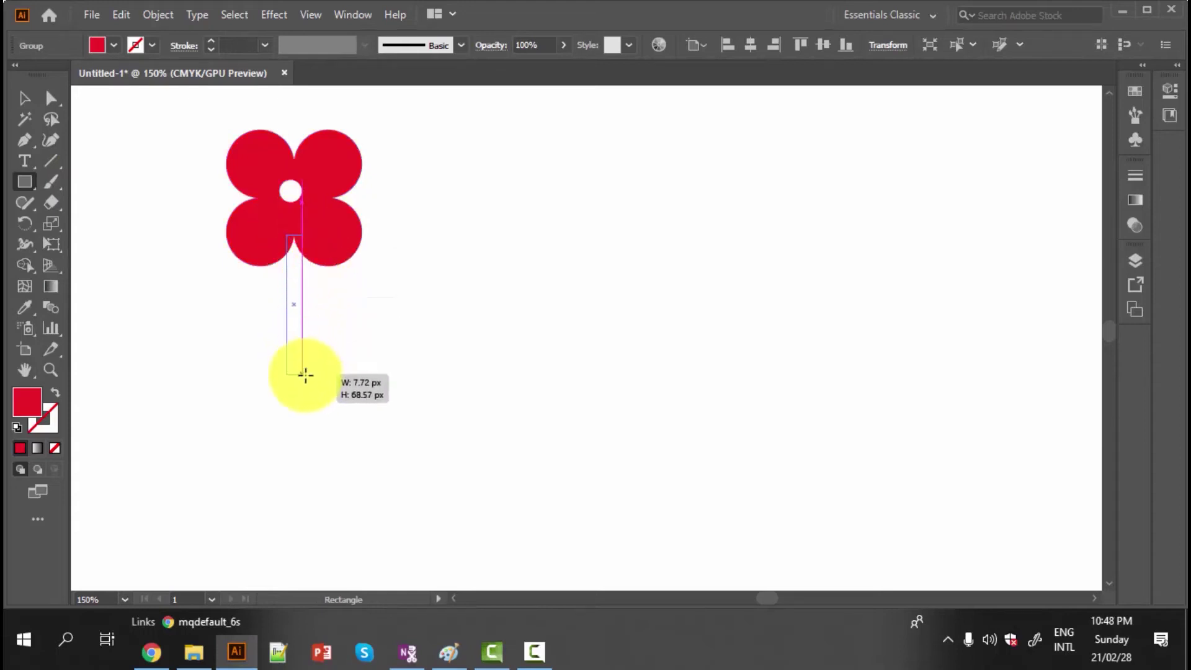
left_click_drag(305, 372, 305, 373)
left_click(24, 100)
left_click(209, 285)
scroll(391, 439, "up", 3)
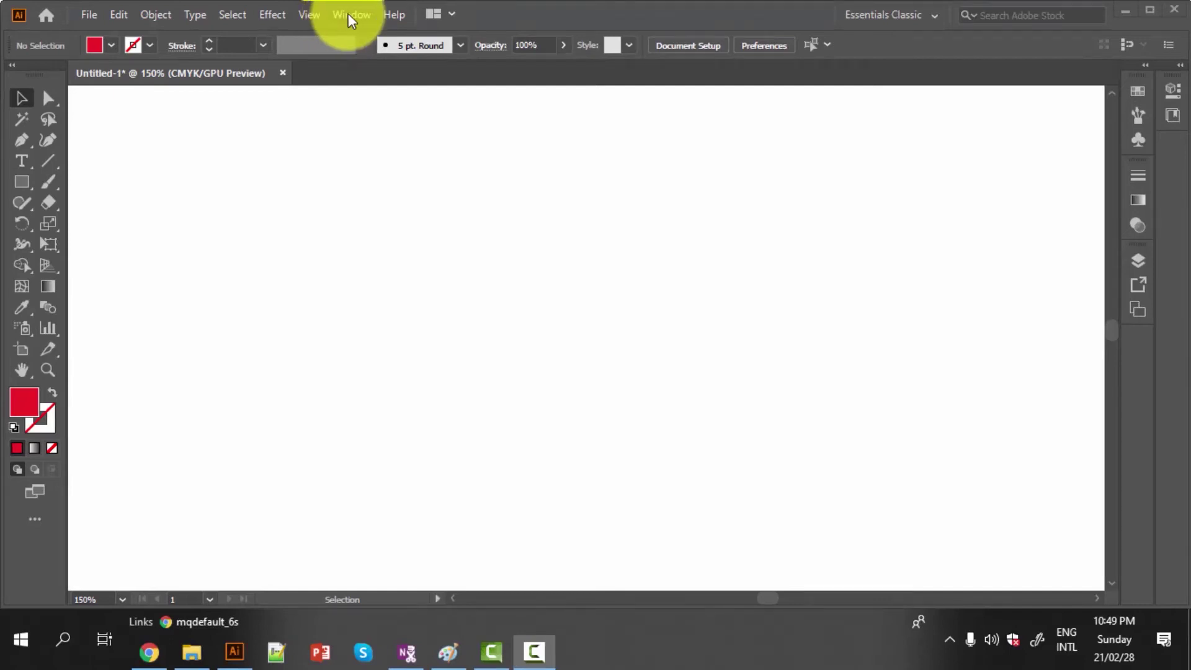
- Open the Pathfinder panel from the Window menu and move it near the top of the canvas
left_click(348, 14)
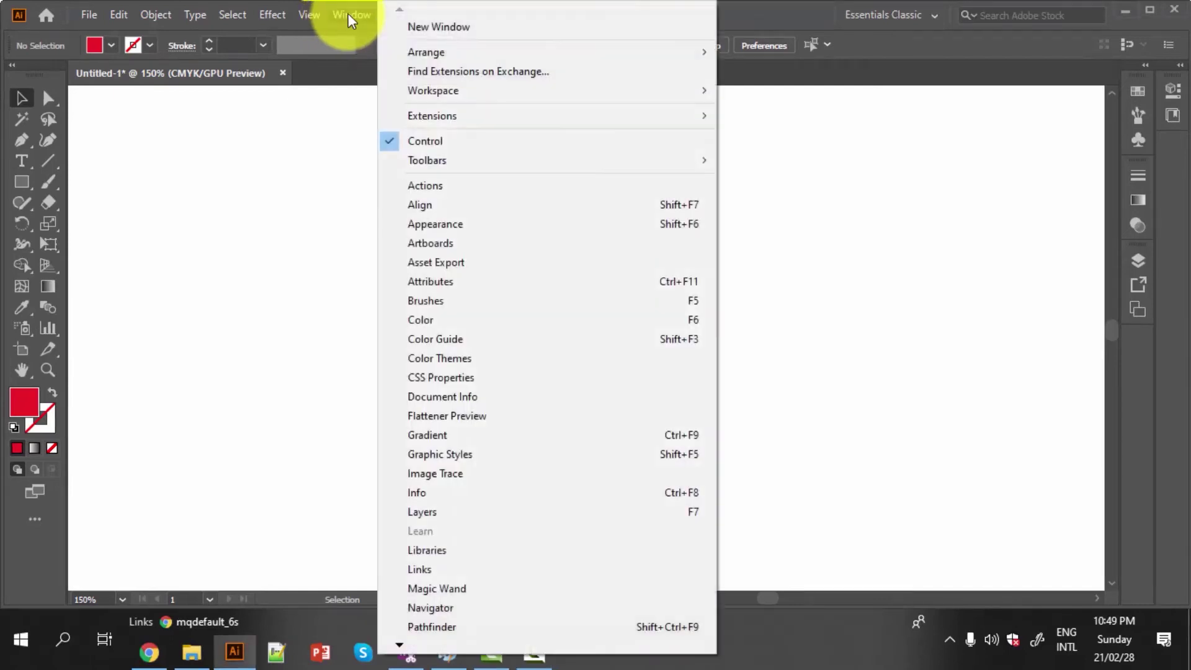
left_click(427, 627)
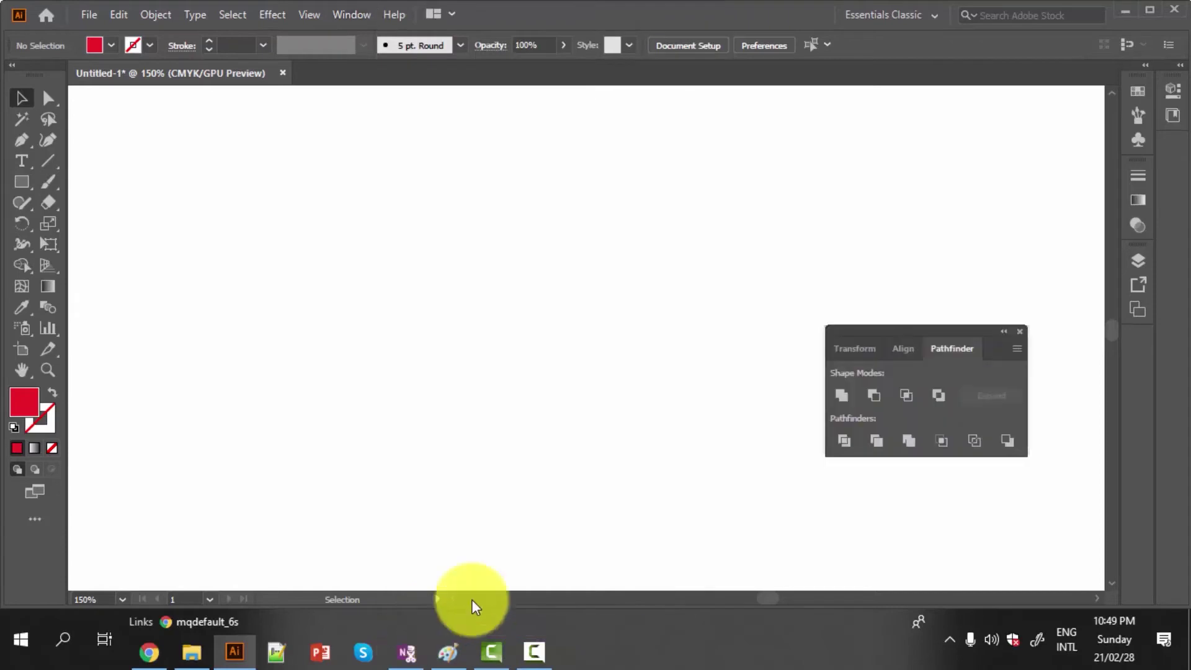
left_click_drag(919, 334, 730, 145)
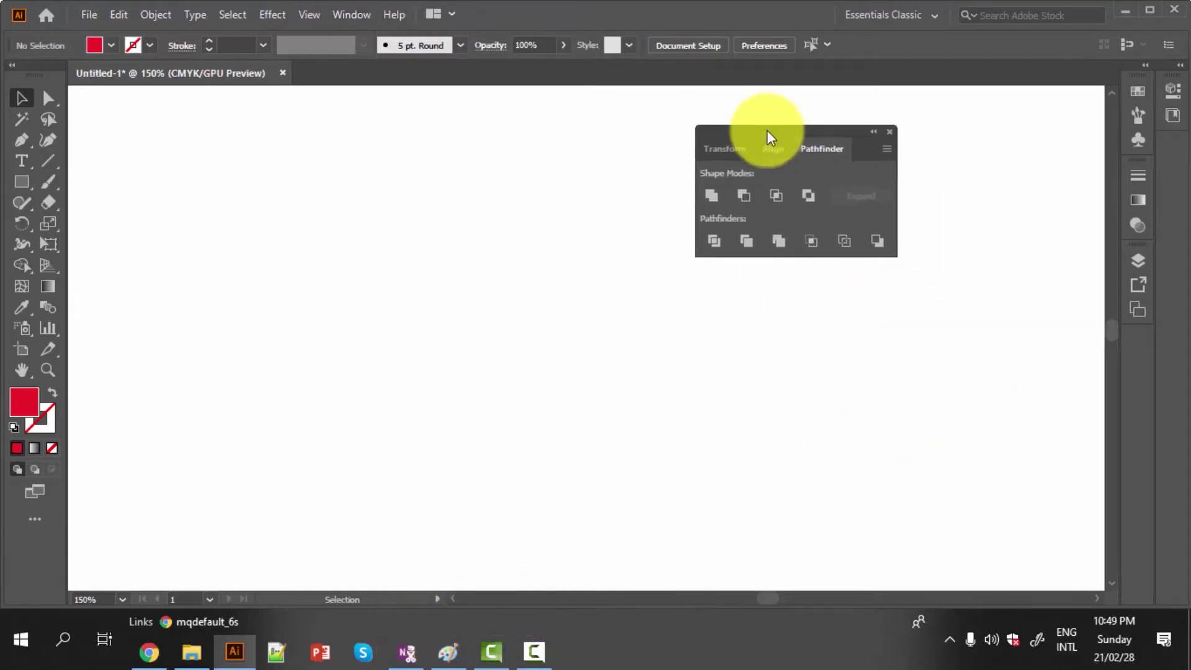
mouse_move(773, 143)
left_mouse_down()
mouse_move(799, 99)
mouse_move(819, 96)
left_mouse_up()
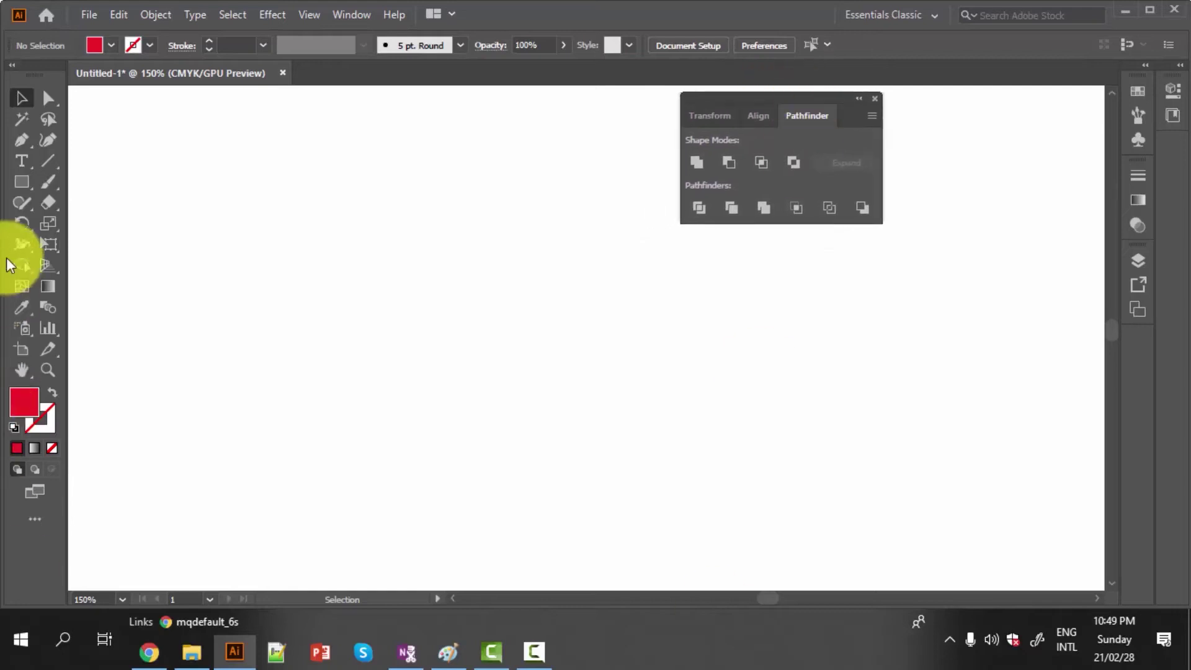
- Draw a red rectangle, then a larger red circle over its lower-right area
left_click(25, 180)
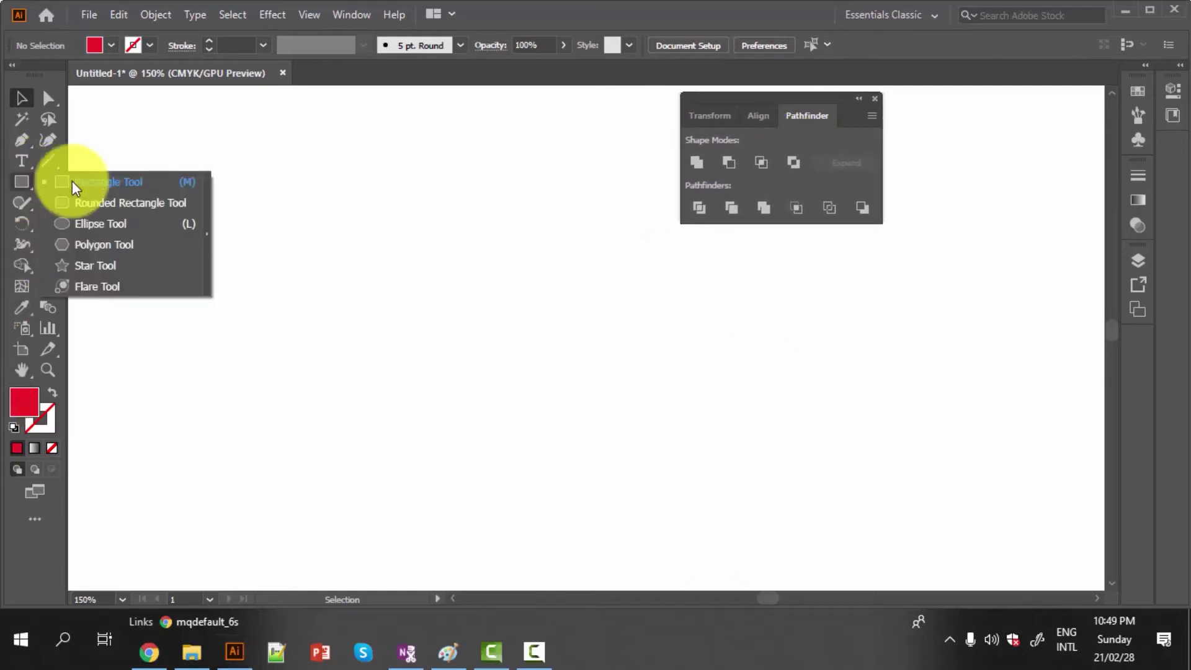
left_click(103, 181)
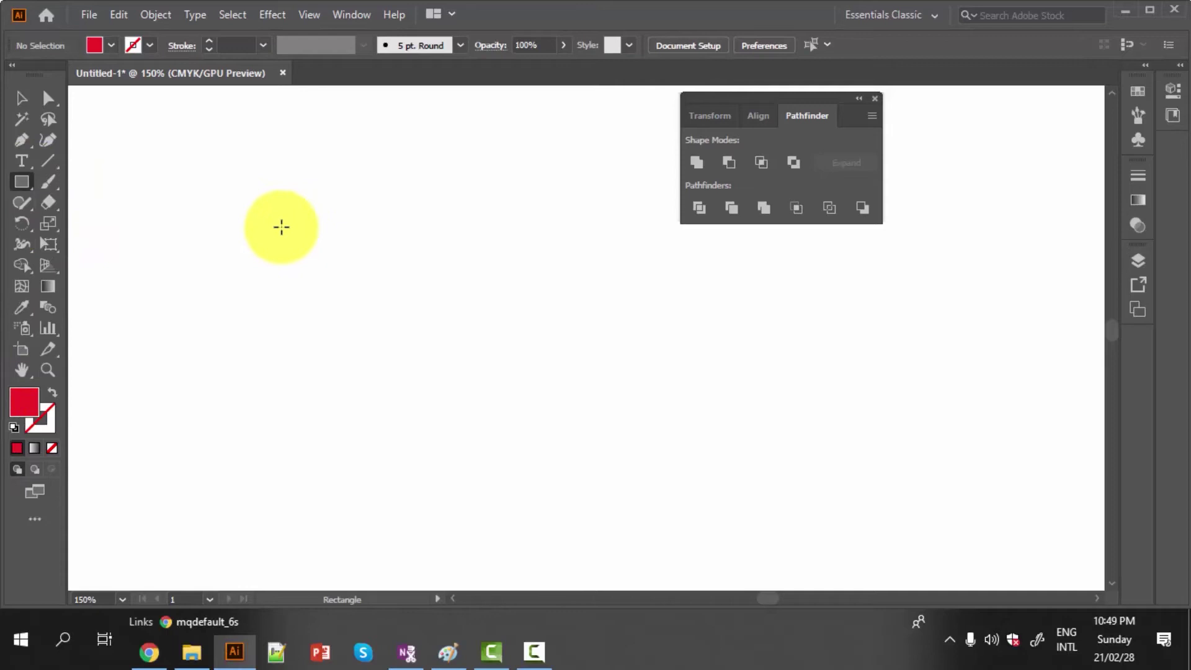
mouse_move(276, 217)
left_mouse_down()
mouse_move(425, 370)
mouse_move(459, 360)
left_mouse_up()
left_click(23, 179)
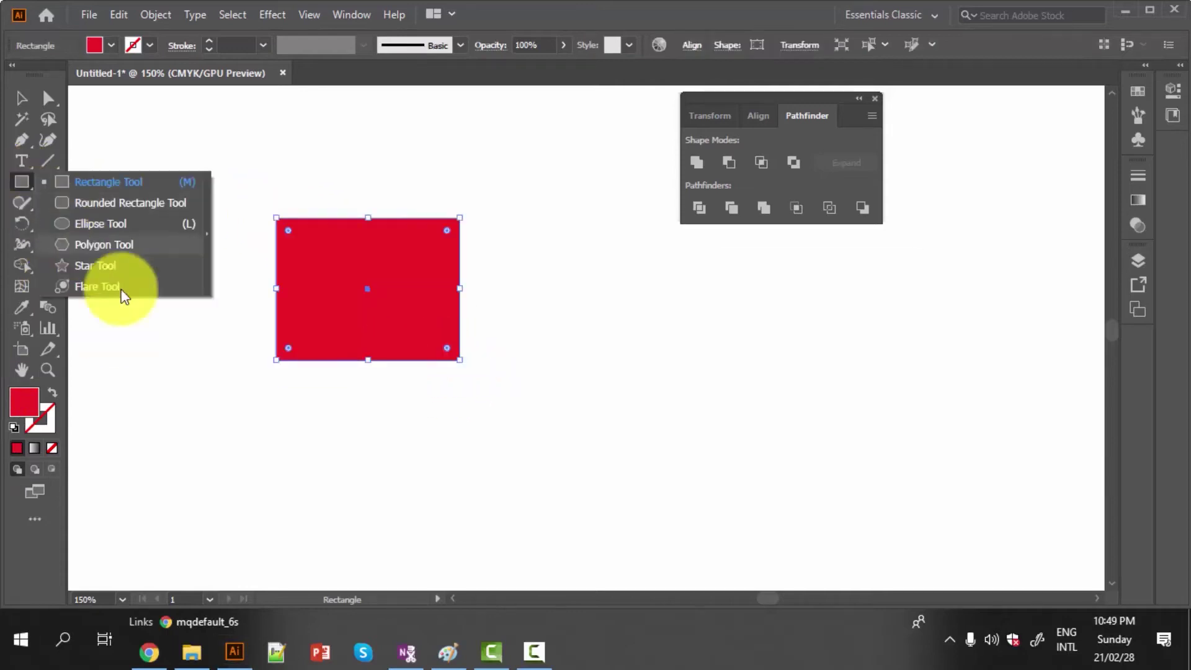
left_click(91, 225)
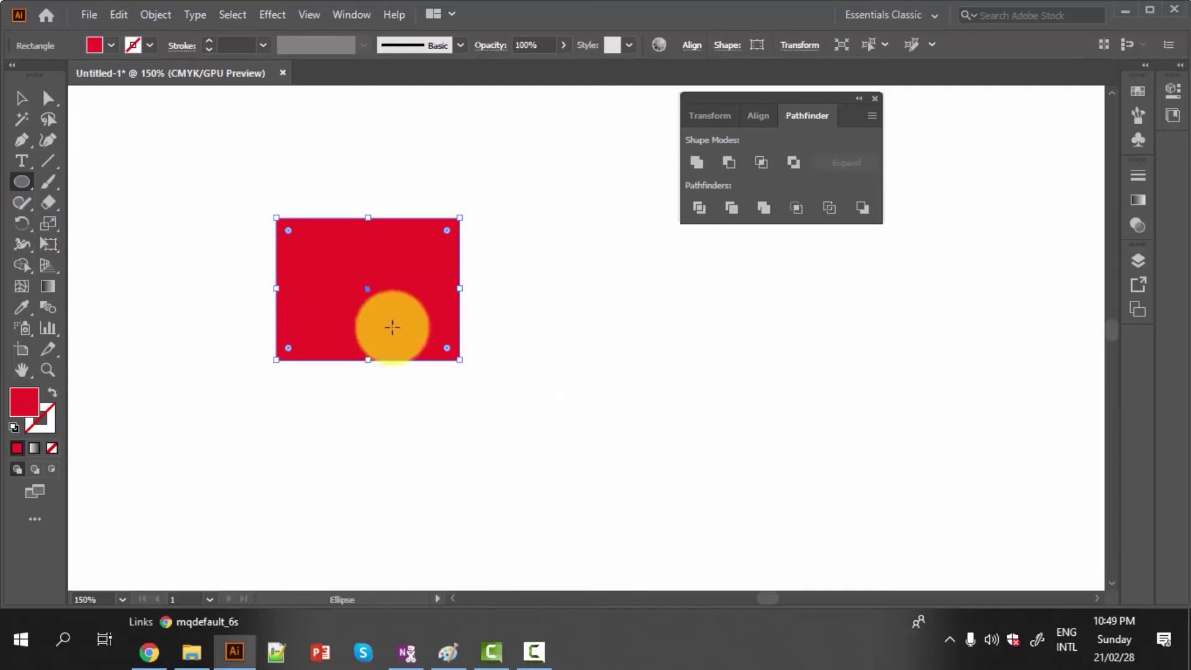
left_click_drag(389, 308, 471, 382)
- Move the red circle down-right so it overlaps the rectangle's lower-right corner
left_click(21, 98)
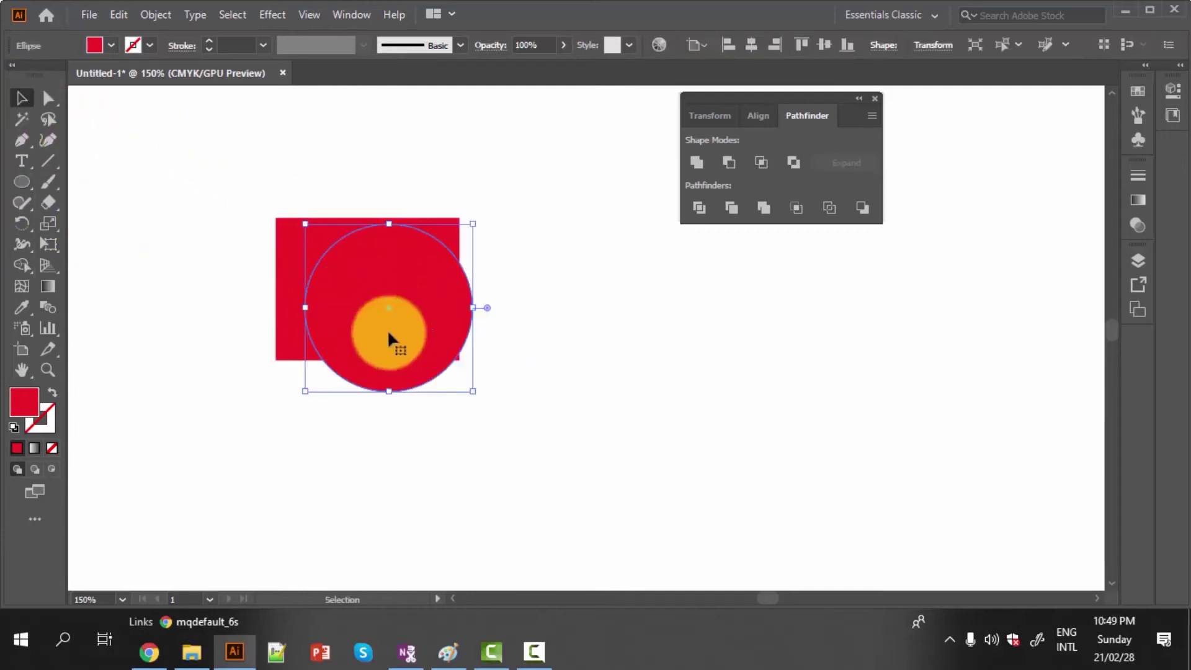
left_click_drag(386, 309, 420, 339)
left_click(567, 423)
scroll(567, 422, "down", 2)
left_click(334, 240)
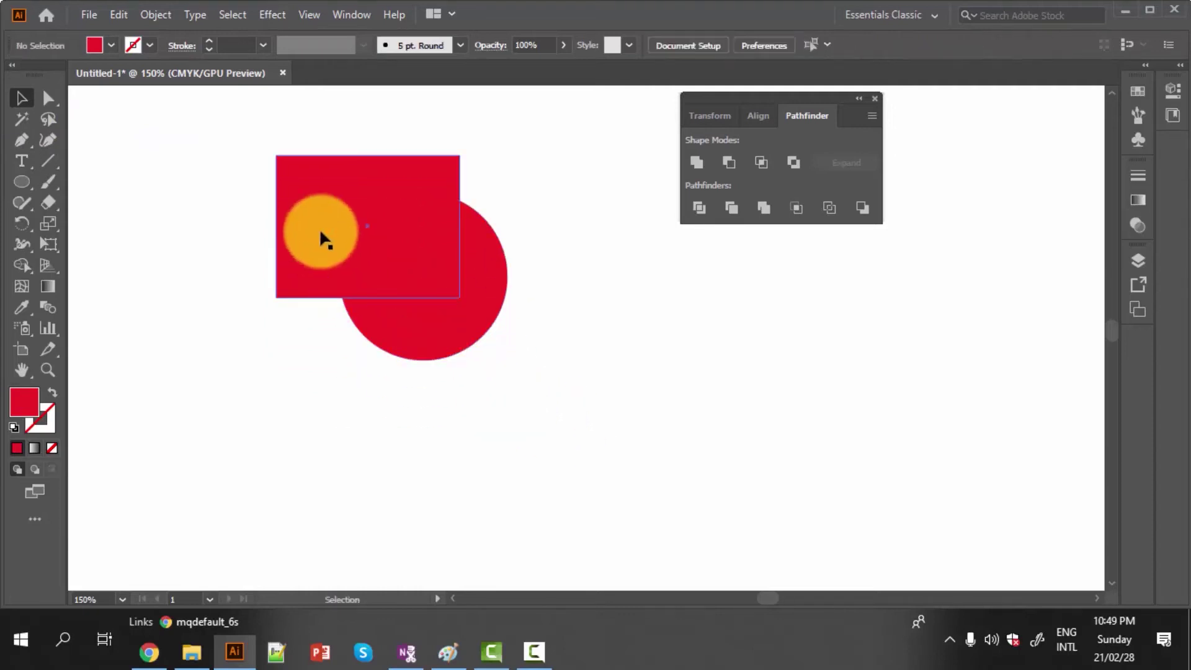
left_click(302, 230)
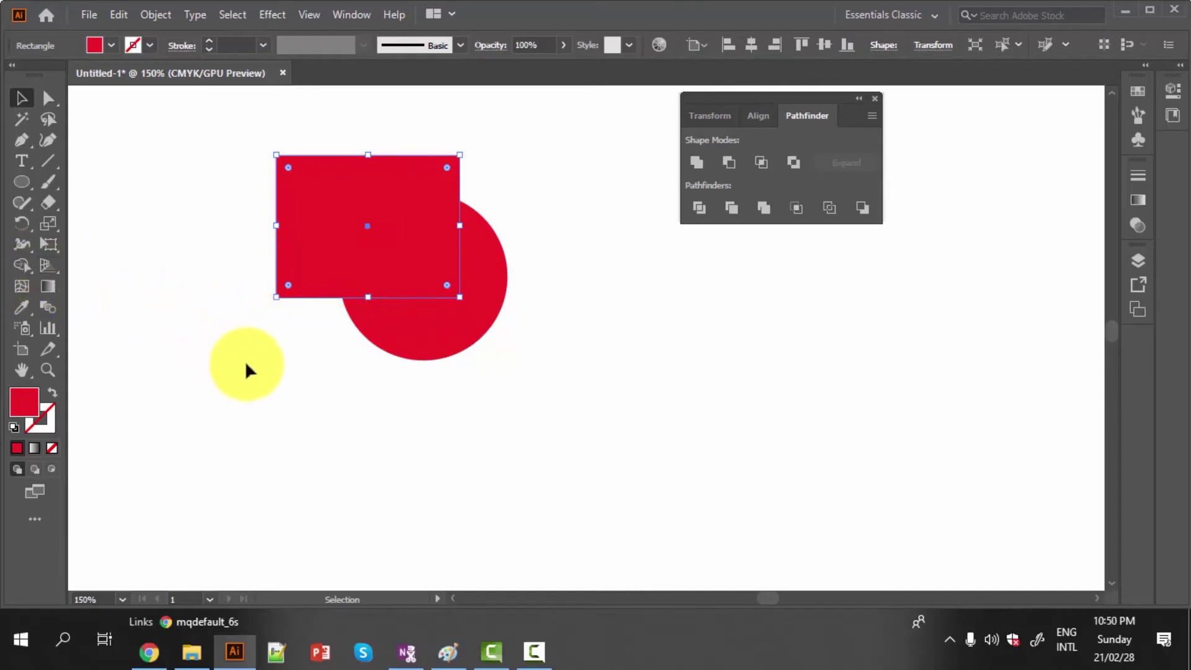
scroll(261, 397, "up", 2)
scroll(279, 412, "up", 2)
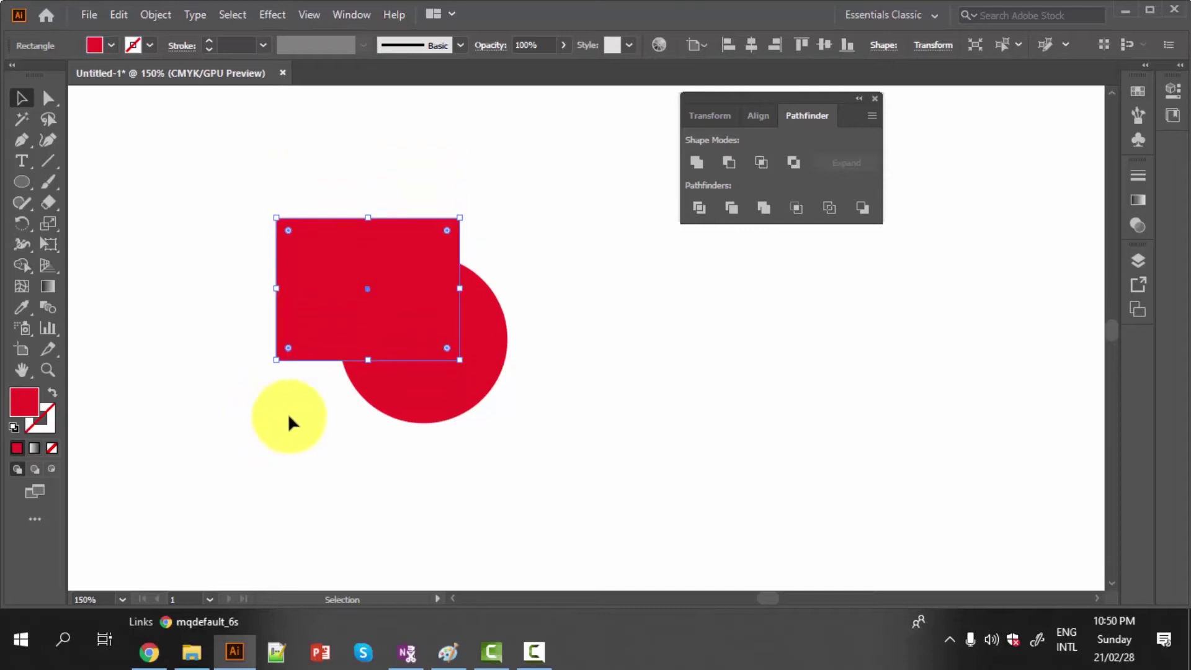
left_click_drag(425, 385, 438, 383)
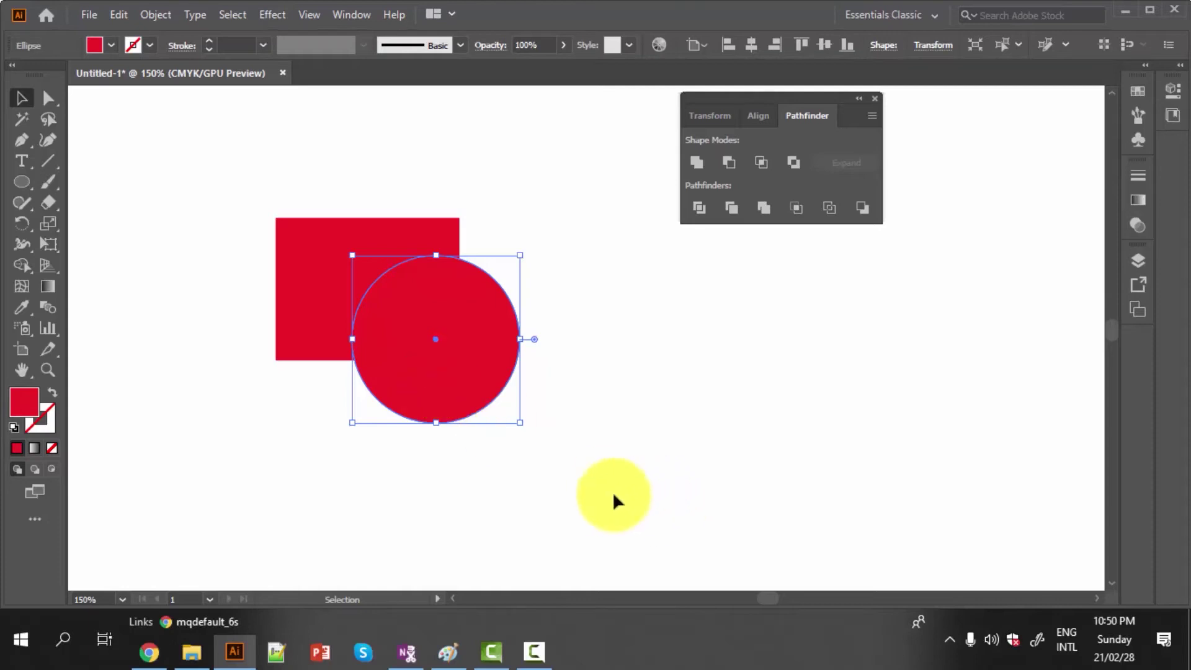
- Nudge the circle over the square, select both, and apply Pathfinder Divide
left_click(474, 465)
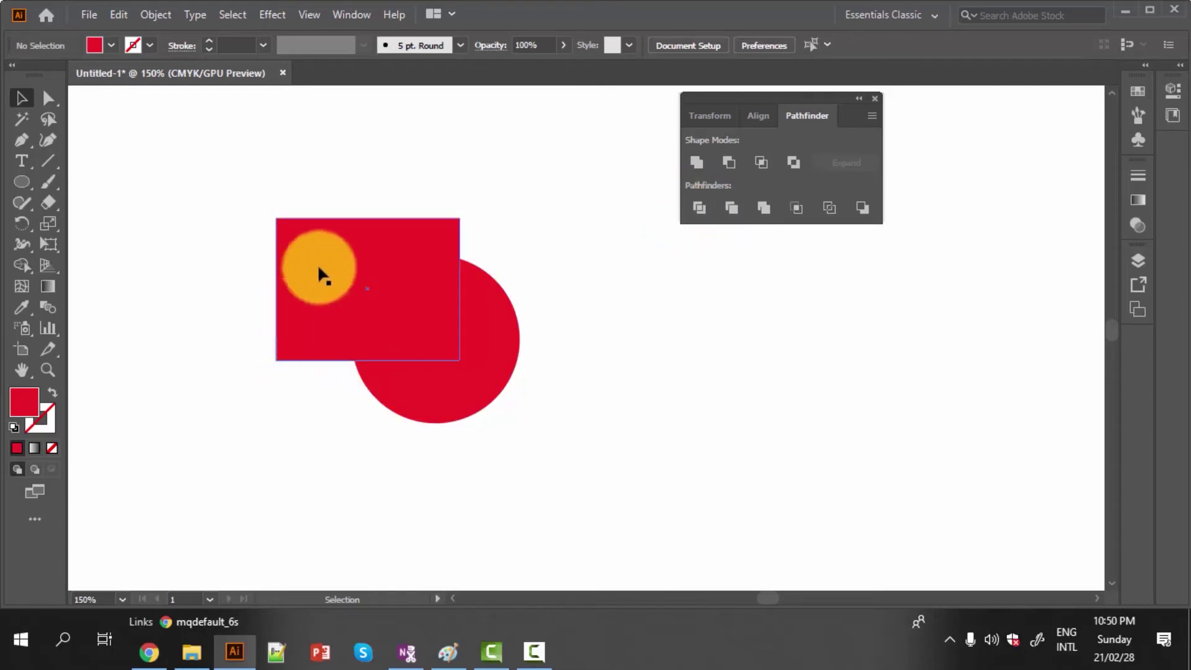
left_click_drag(489, 358, 474, 351)
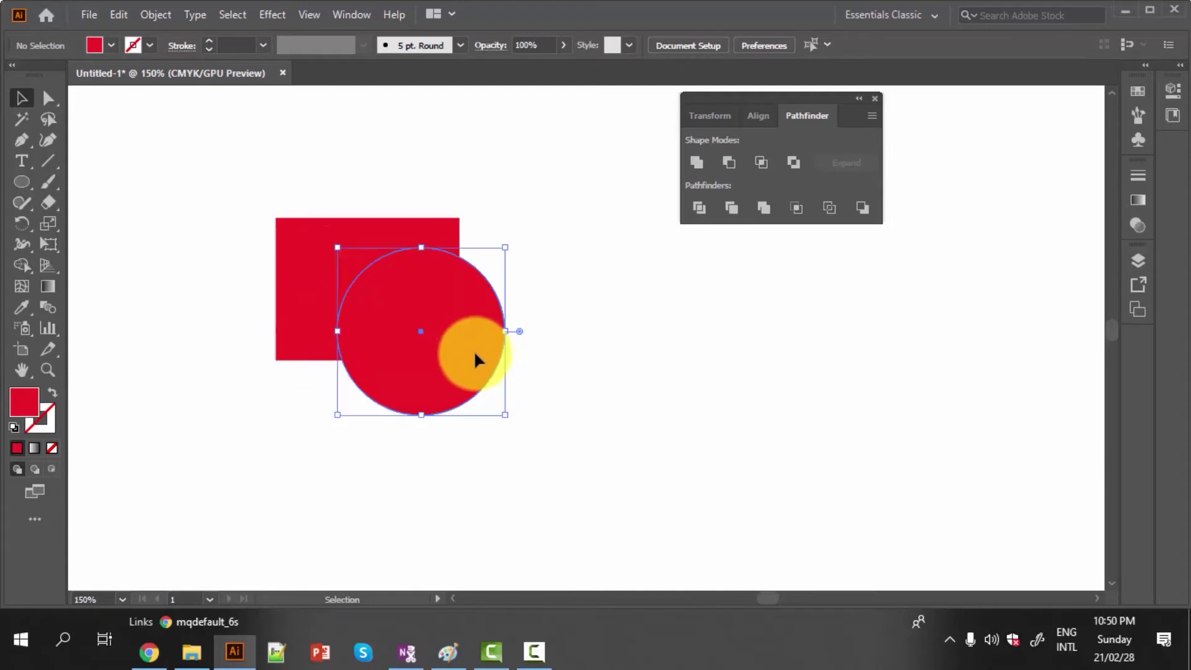
left_click(427, 318)
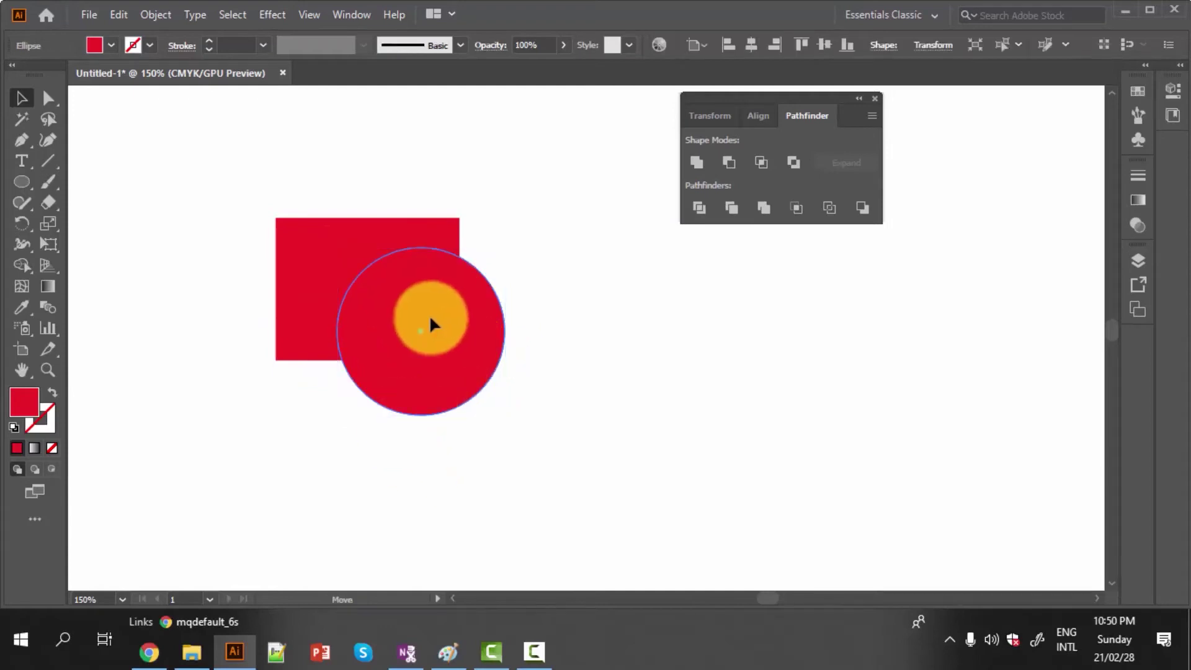
left_click(256, 414)
left_click_drag(178, 185, 549, 437)
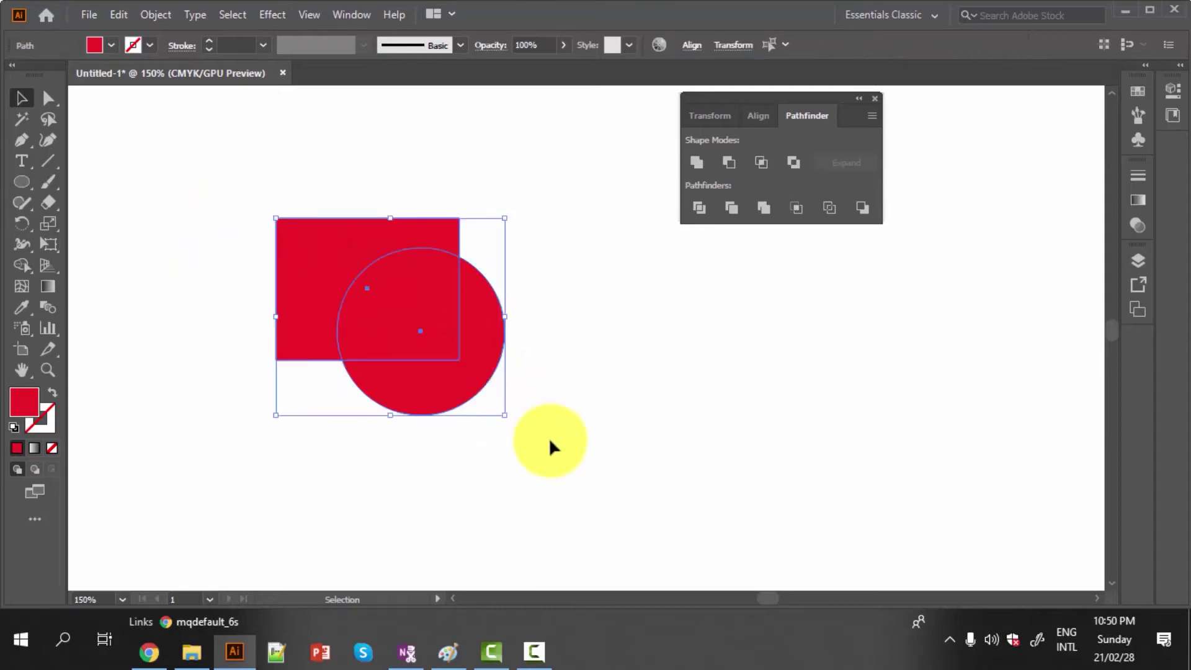
left_click(700, 210)
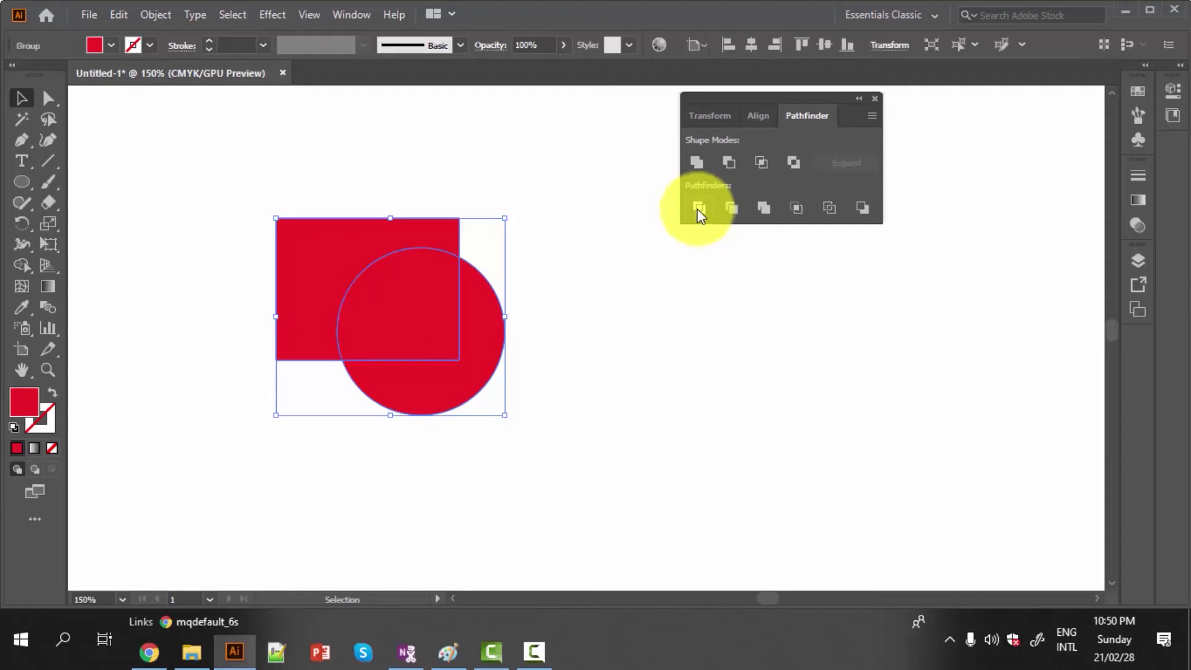
mouse_move(425, 310)
left_mouse_down()
mouse_move(256, 386)
mouse_move(456, 373)
left_mouse_up()
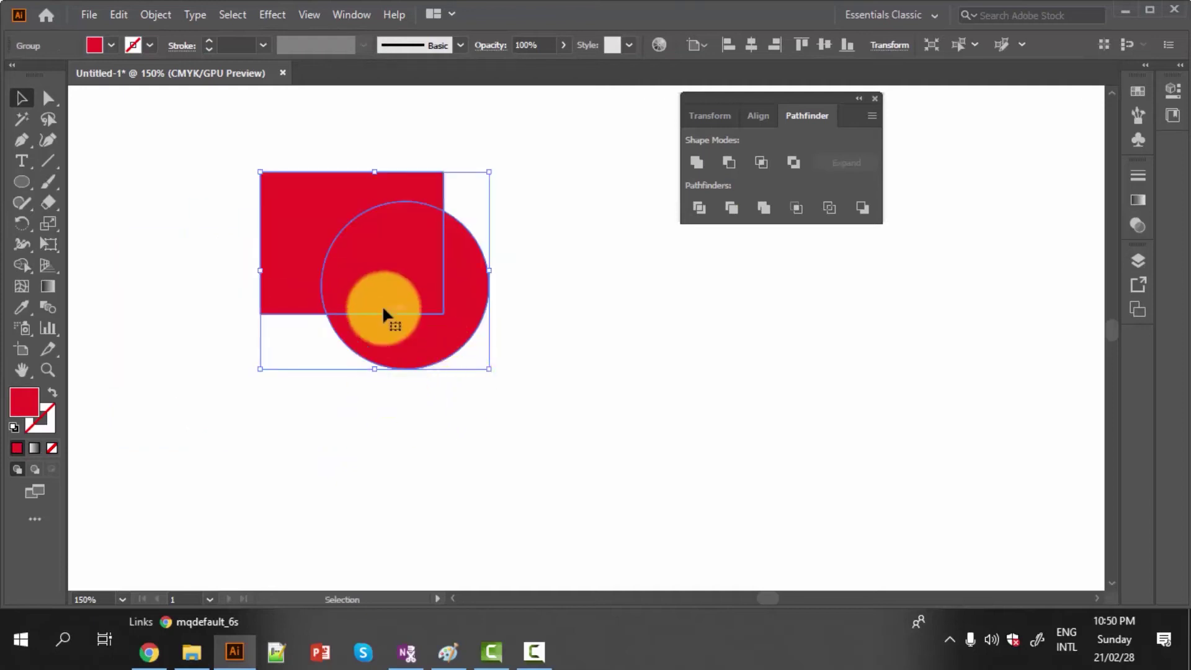
- Move the divided group lower and ungroup its pieces
left_click_drag(386, 288, 415, 357)
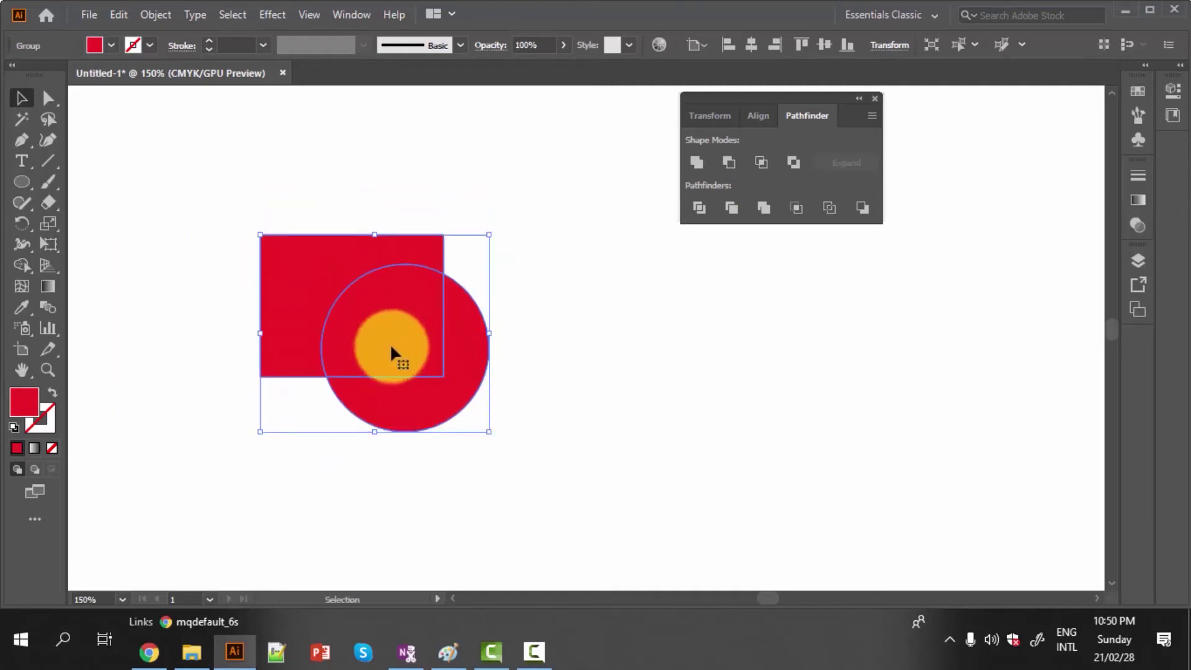
right_click(390, 348)
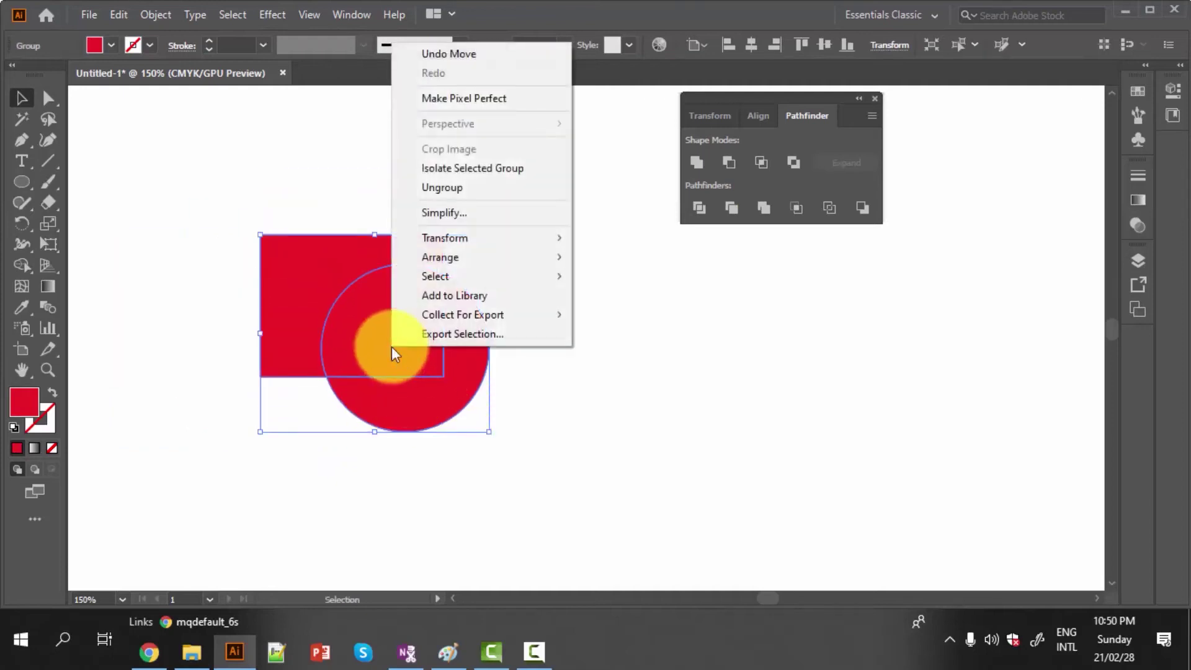
left_click(480, 192)
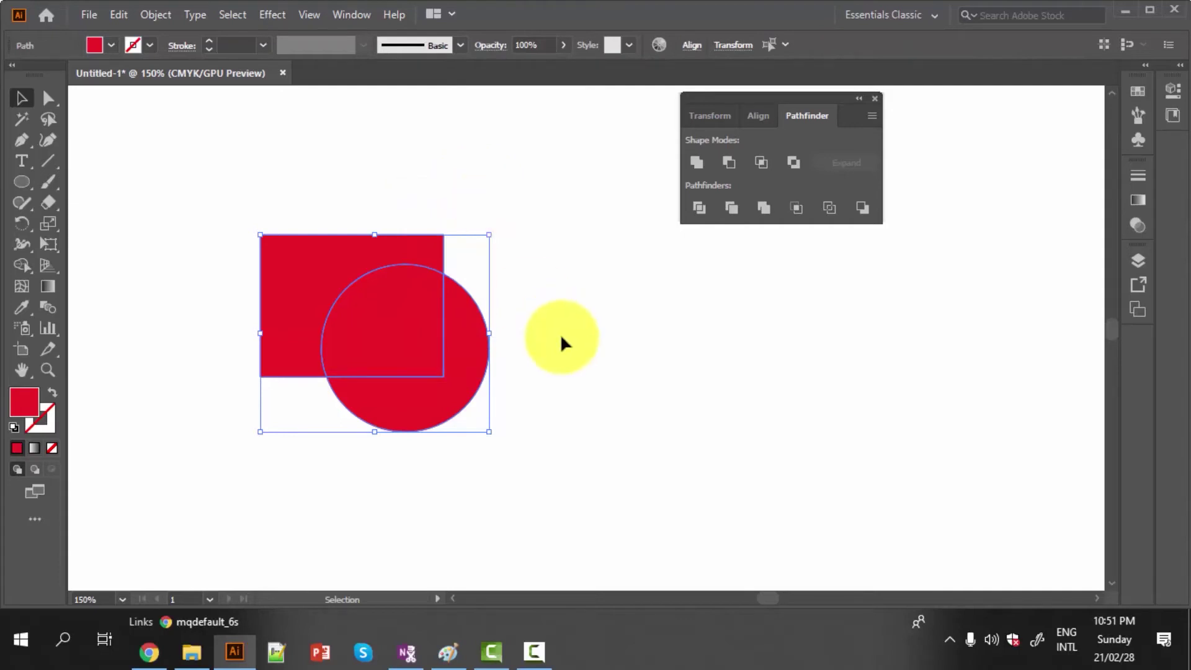
left_click(560, 334)
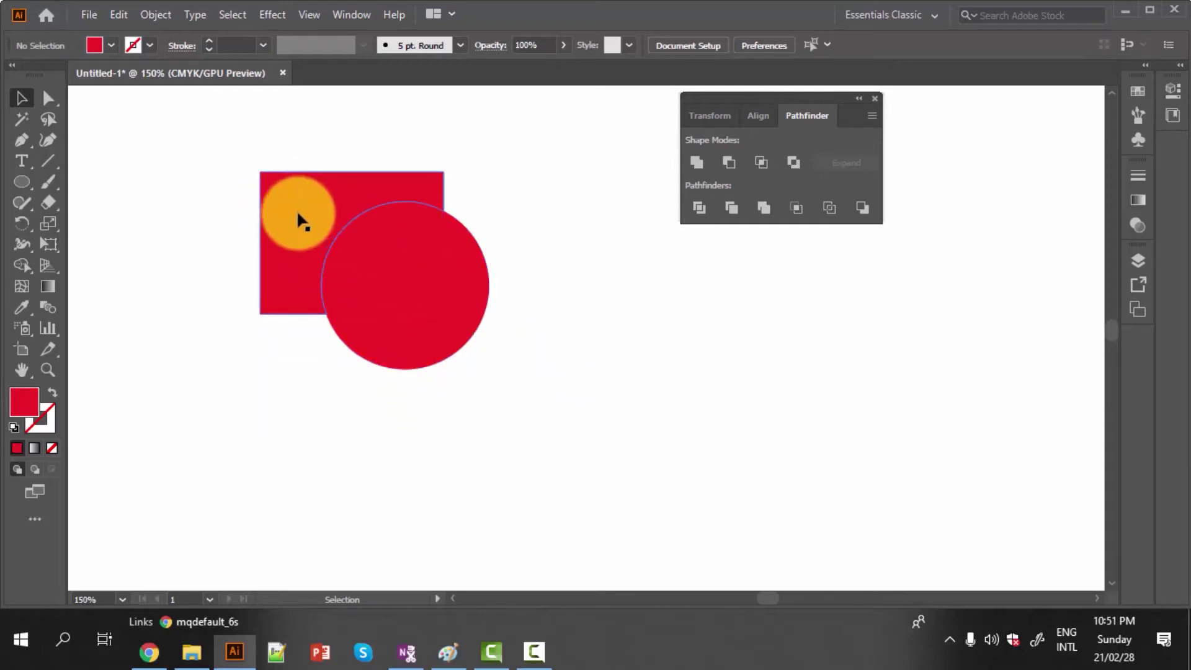
- Pull the notched square, overlap piece and notched circle apart, then undo the last moves
left_click_drag(289, 217, 194, 178)
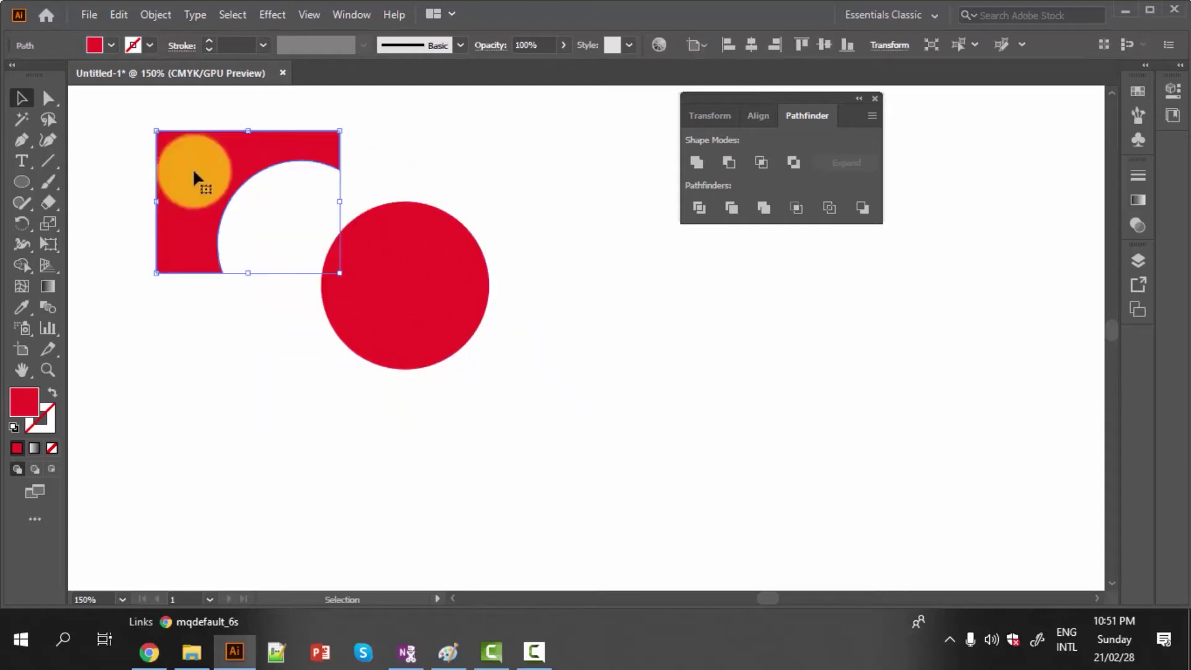
left_click_drag(440, 326, 552, 431)
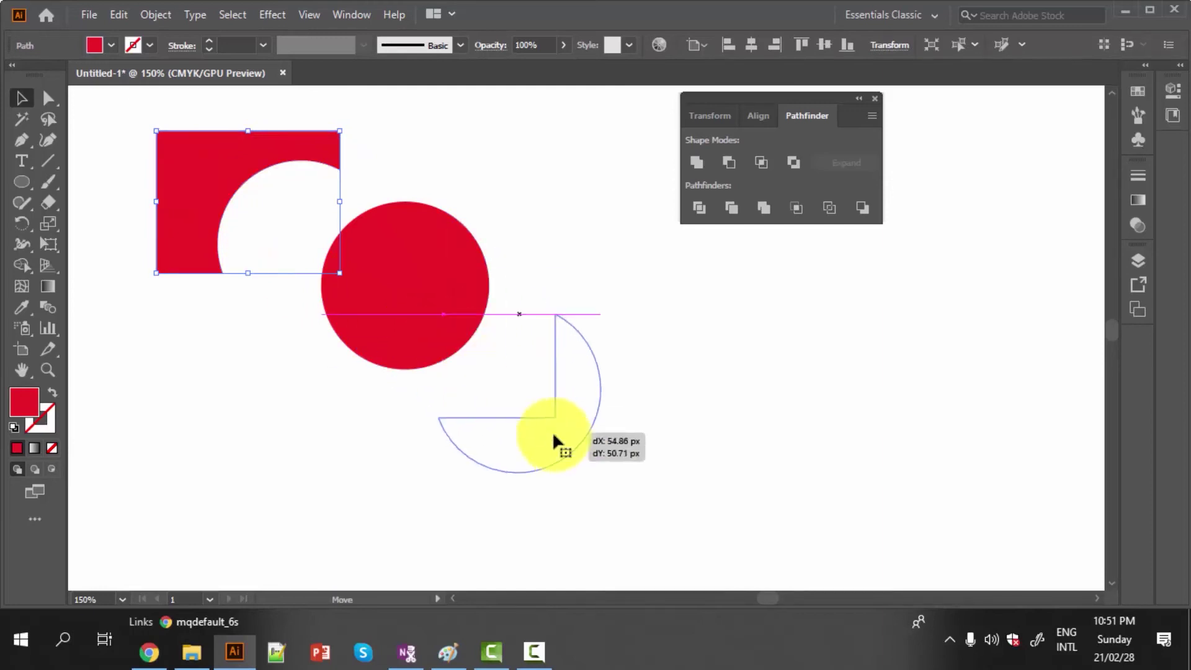
left_click_drag(404, 262, 275, 327)
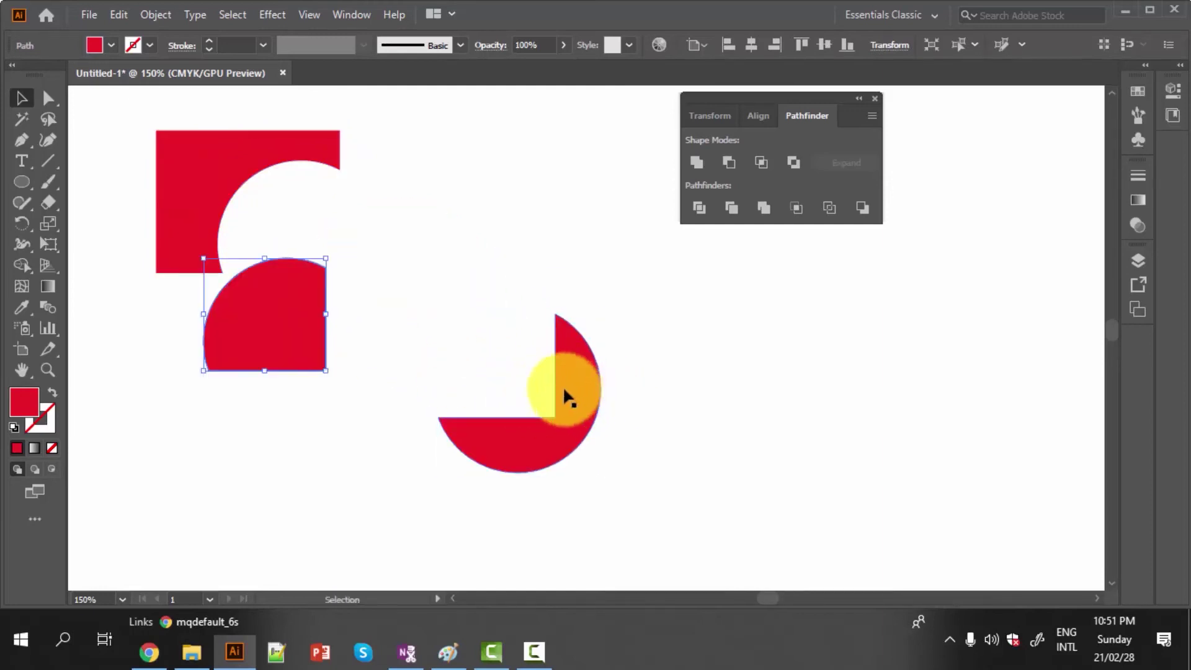
left_click_drag(564, 386, 580, 345)
left_click_drag(294, 302, 463, 294)
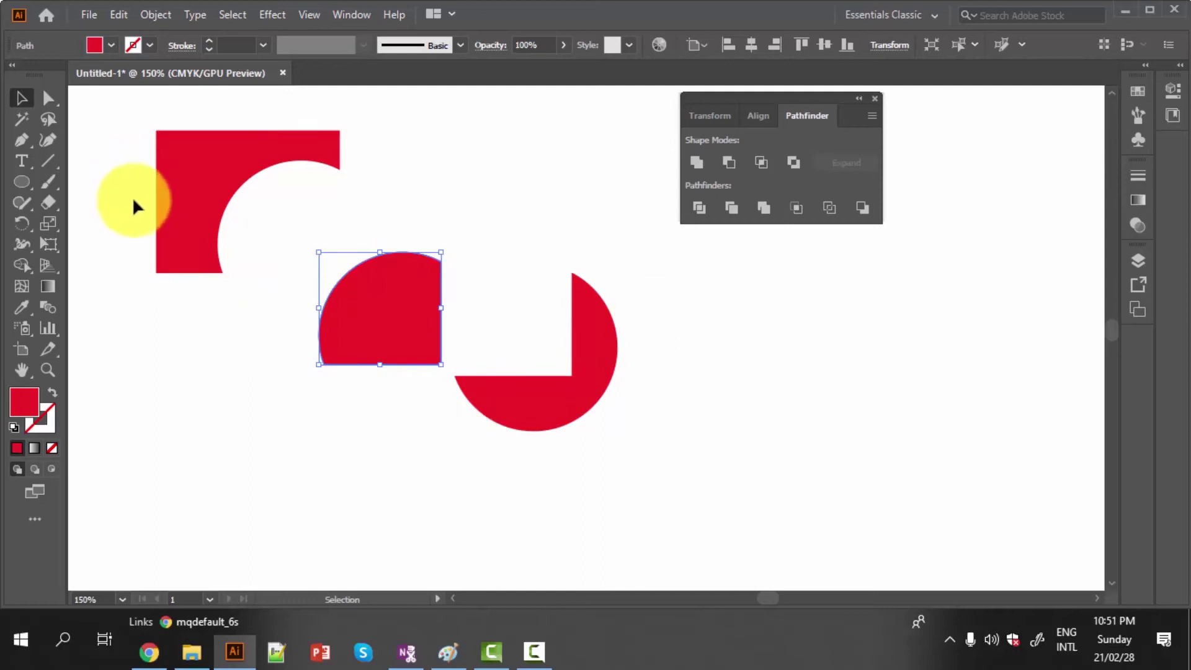
key("ctrl+z")
key("ctrl+z")
key("ctrl+z")
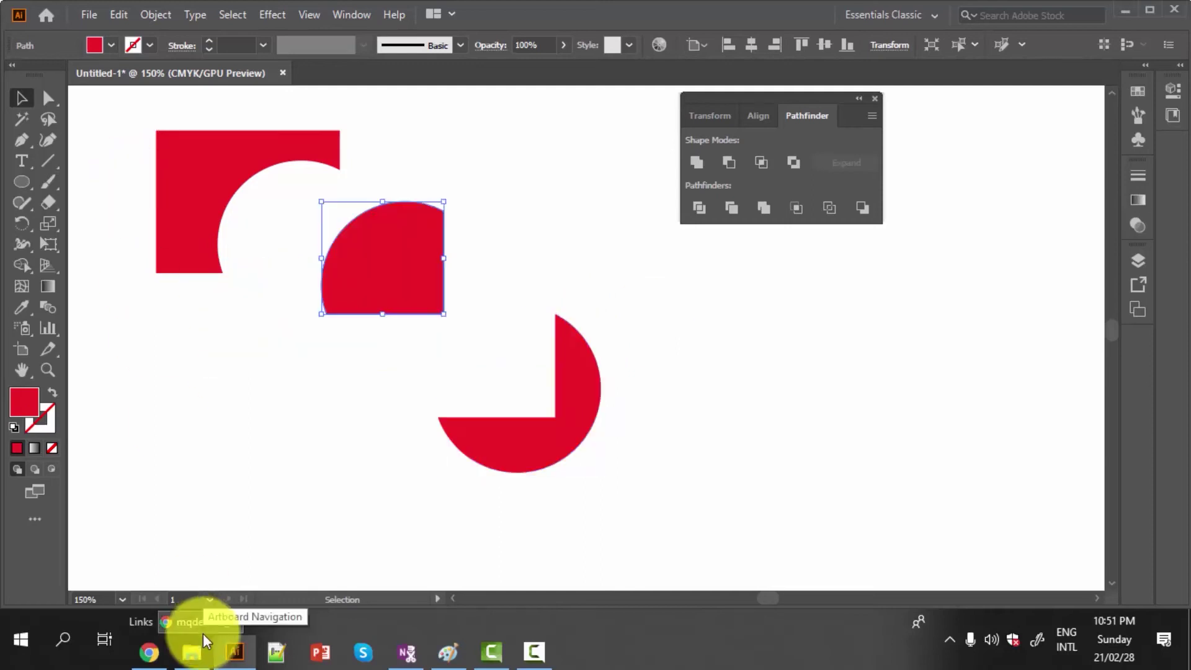
key("ctrl+z")
key("ctrl+z")
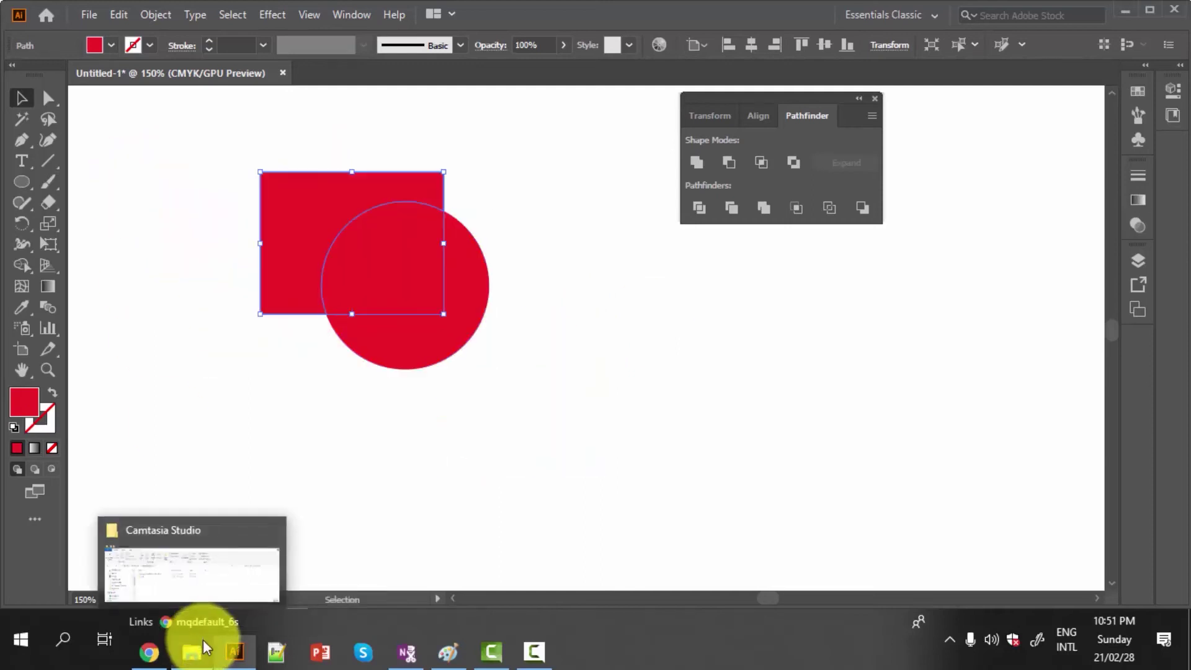
- Undo back to the whole square and circle, overlap them, and apply Pathfinder Trim
key("ctrl+z")
key("ctrl+z")
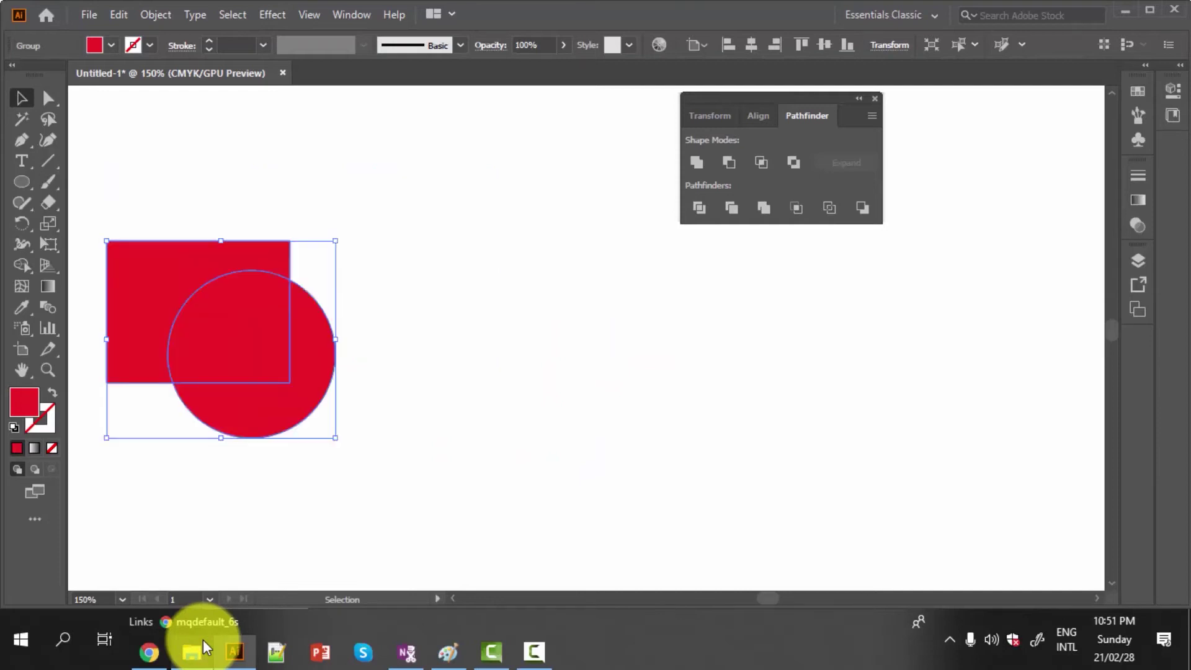
key("ctrl+z")
key("ctrl+z")
key("ctrl+z")
key("ctrl+z")
key("ctrl+z")
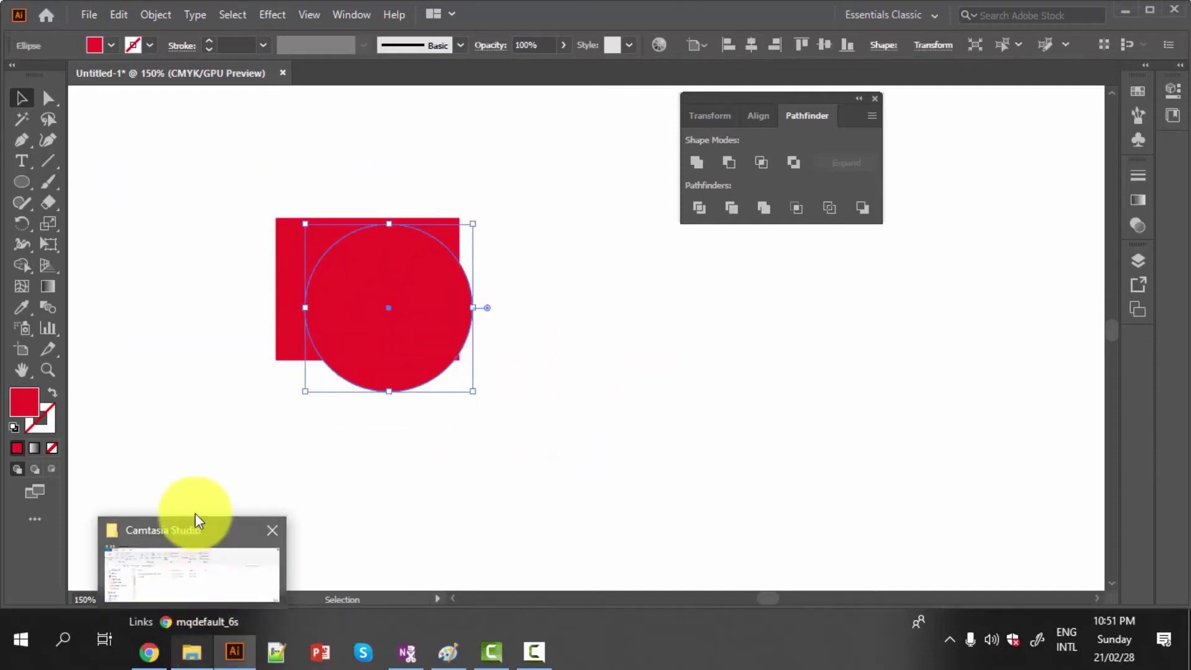
key("ctrl+z")
key("ctrl+z")
left_click_drag(415, 257, 450, 309)
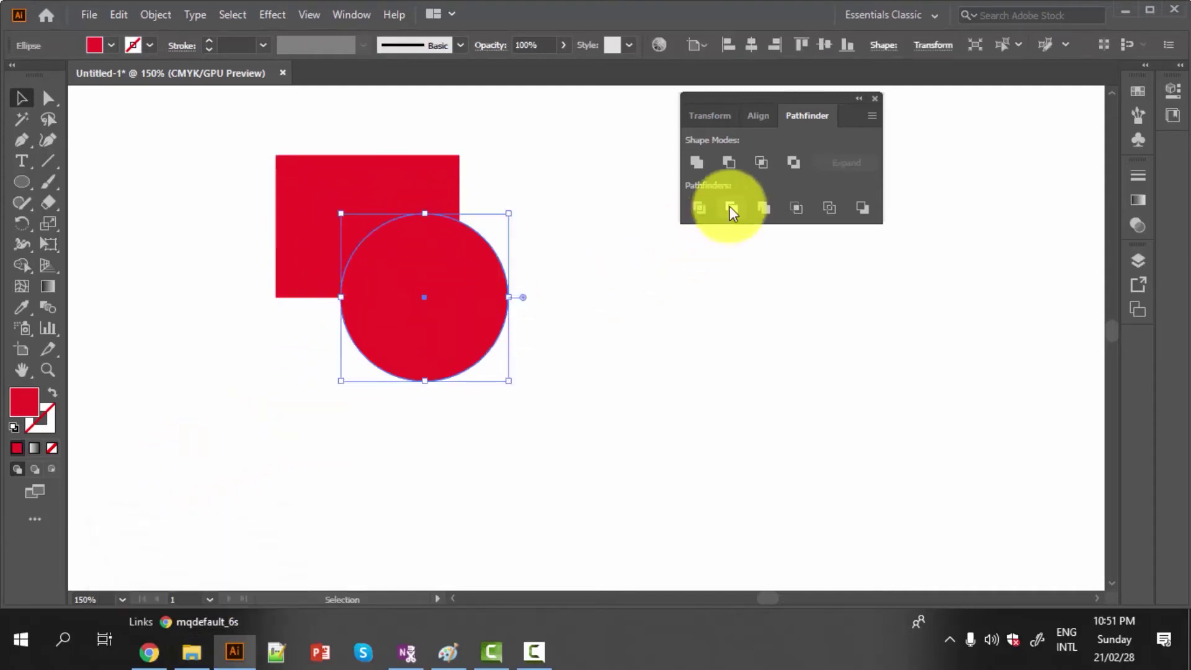
left_click_drag(192, 211, 519, 381)
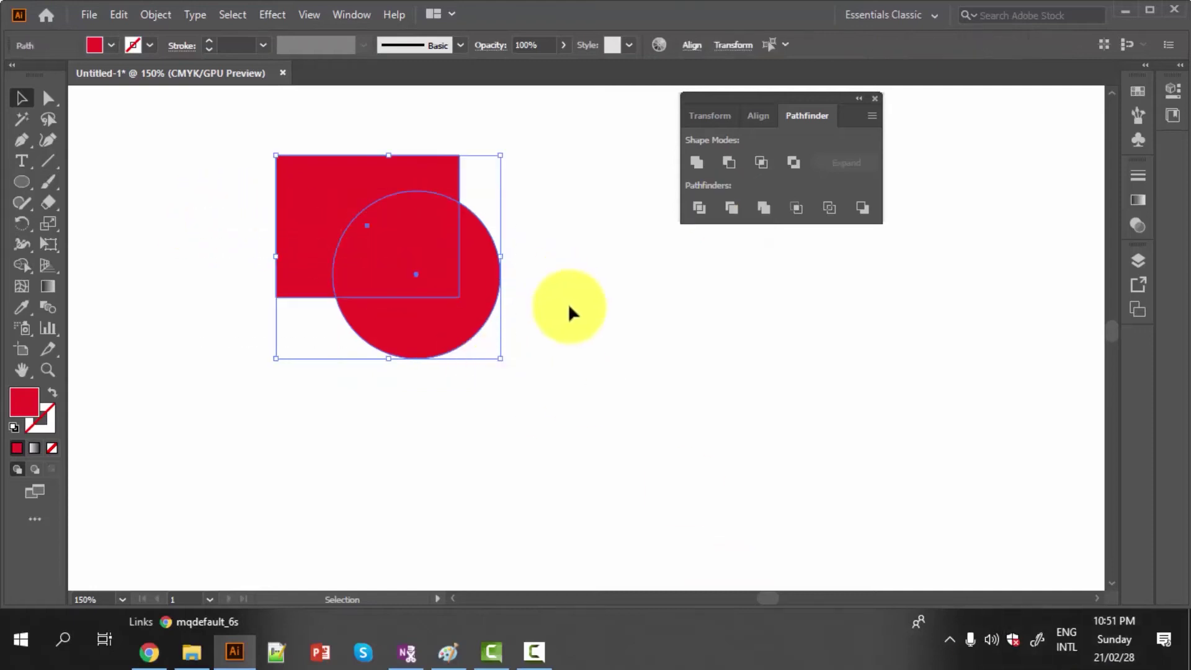
scroll(571, 323, "up", 1)
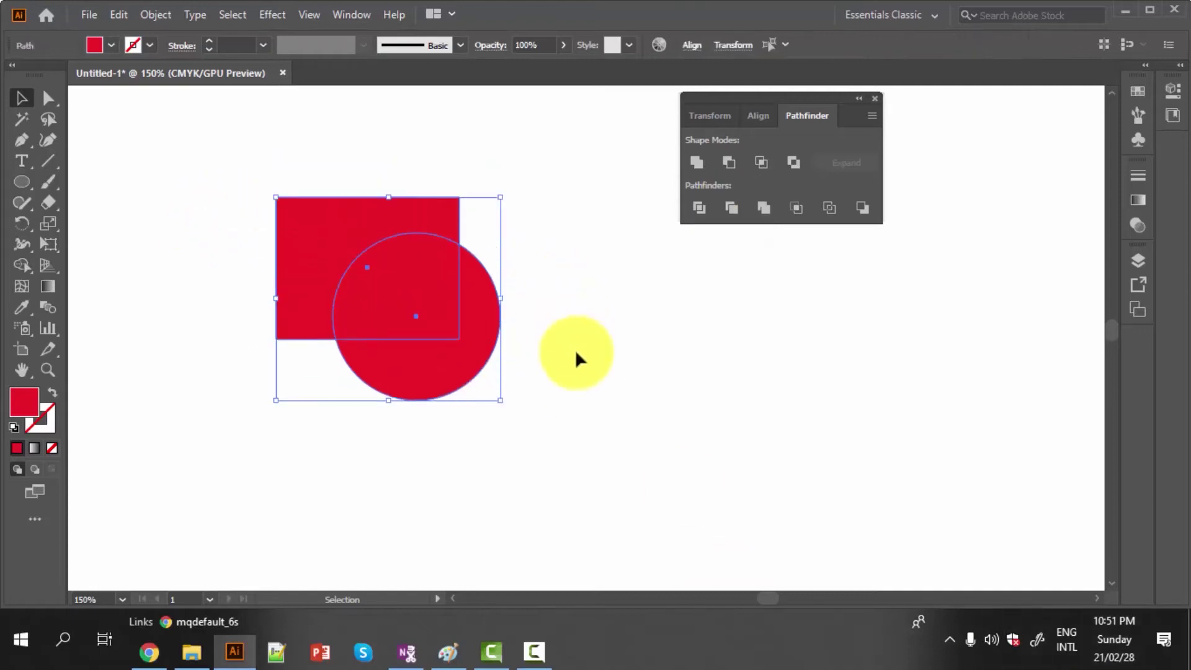
left_click(730, 206)
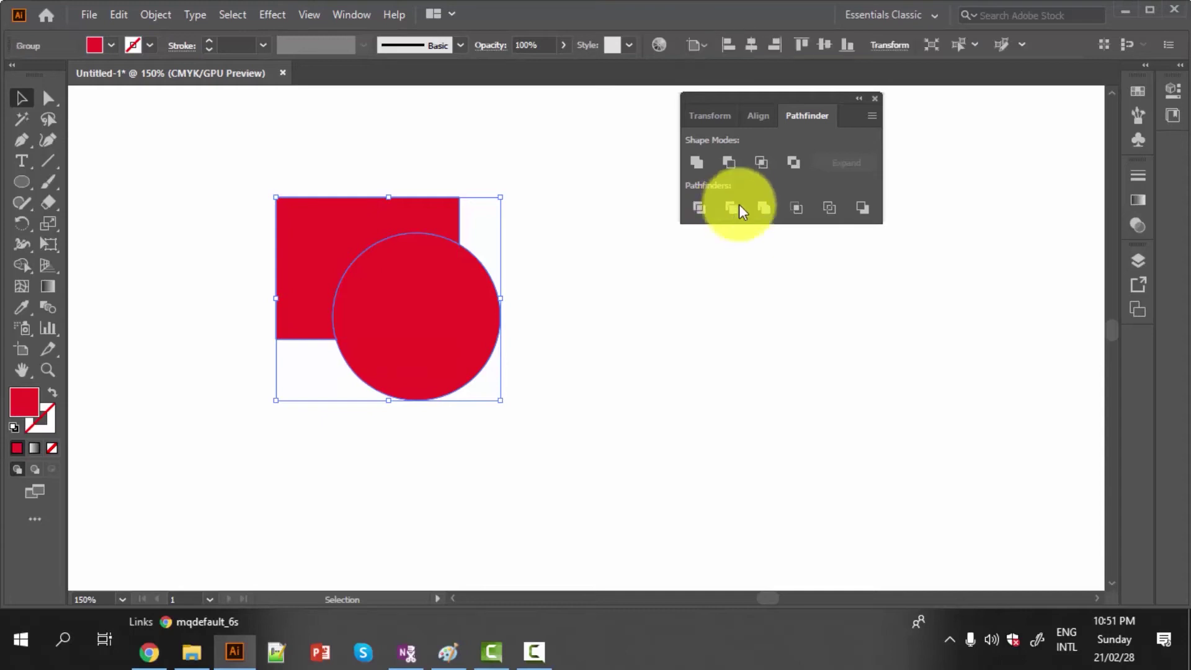
- Ungroup the trimmed result and pull the cut square and circle apart
scroll(550, 366, "down", 1)
right_click(412, 276)
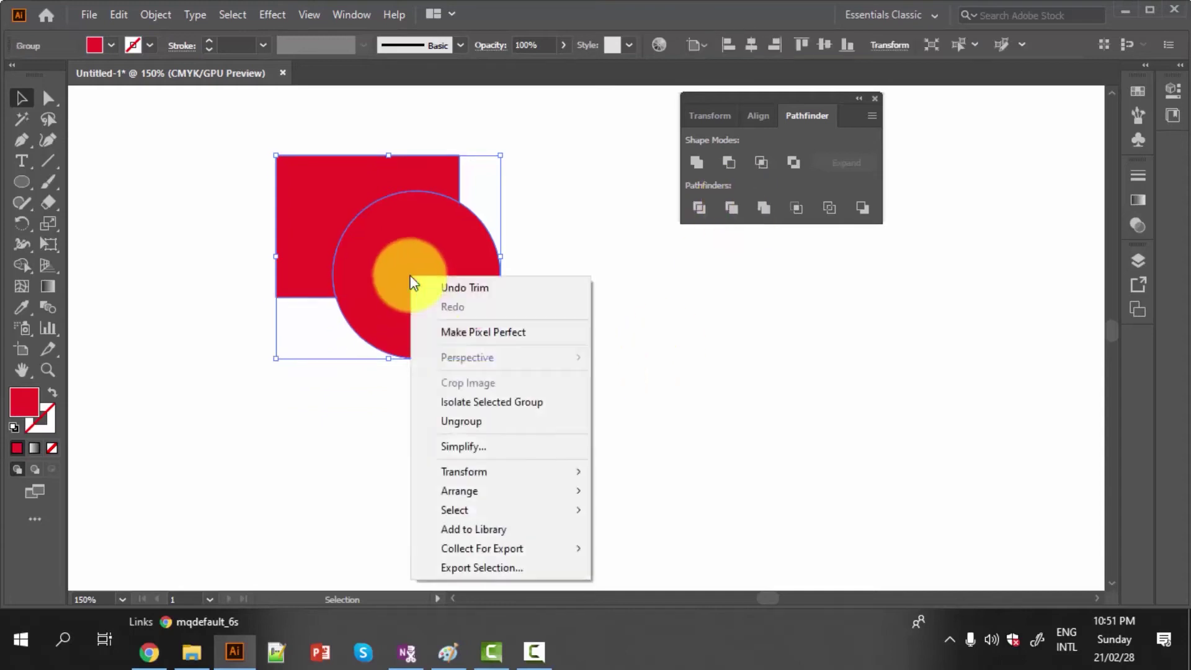
left_click(448, 422)
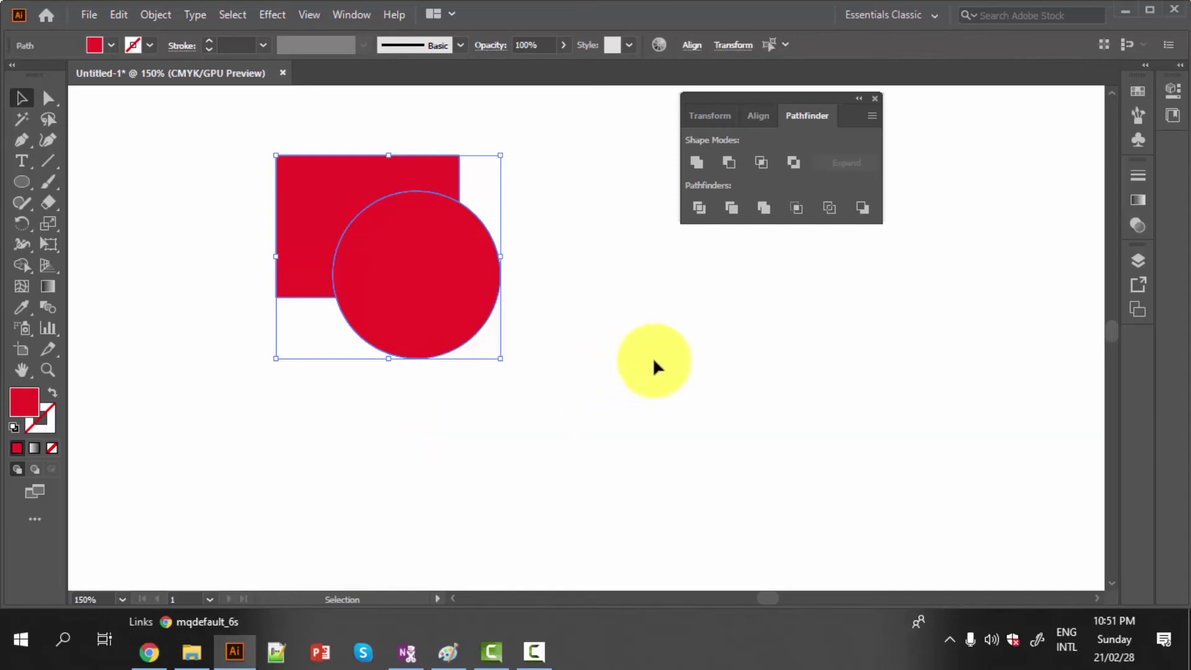
left_click(512, 355)
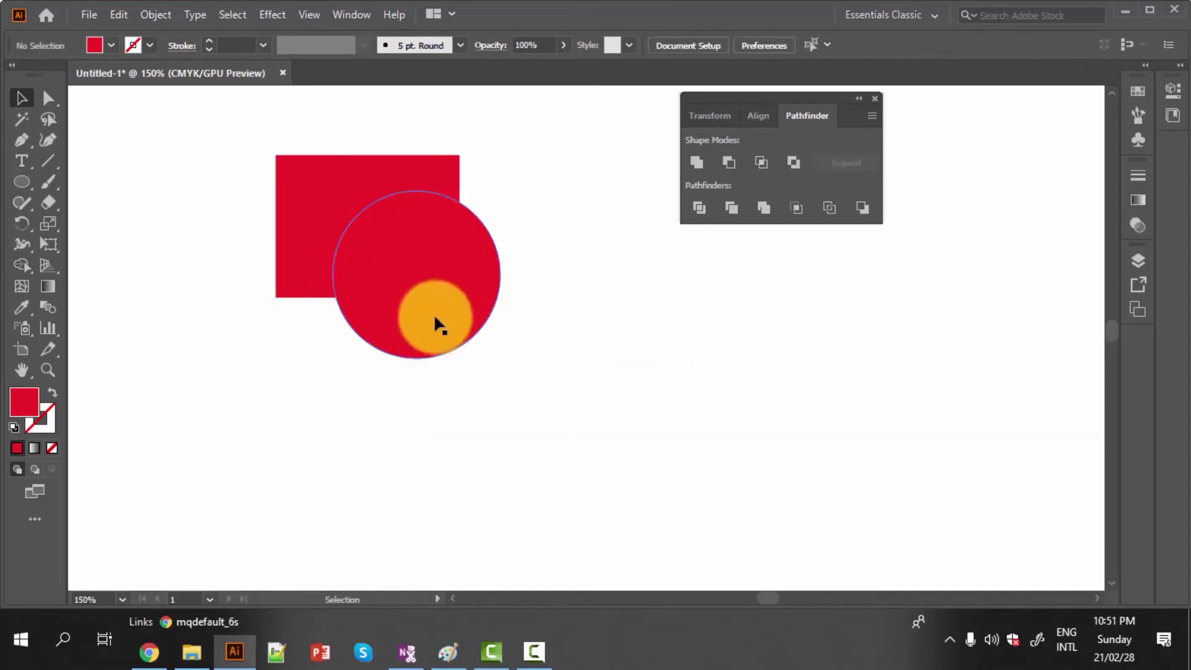
left_click_drag(481, 350, 521, 374)
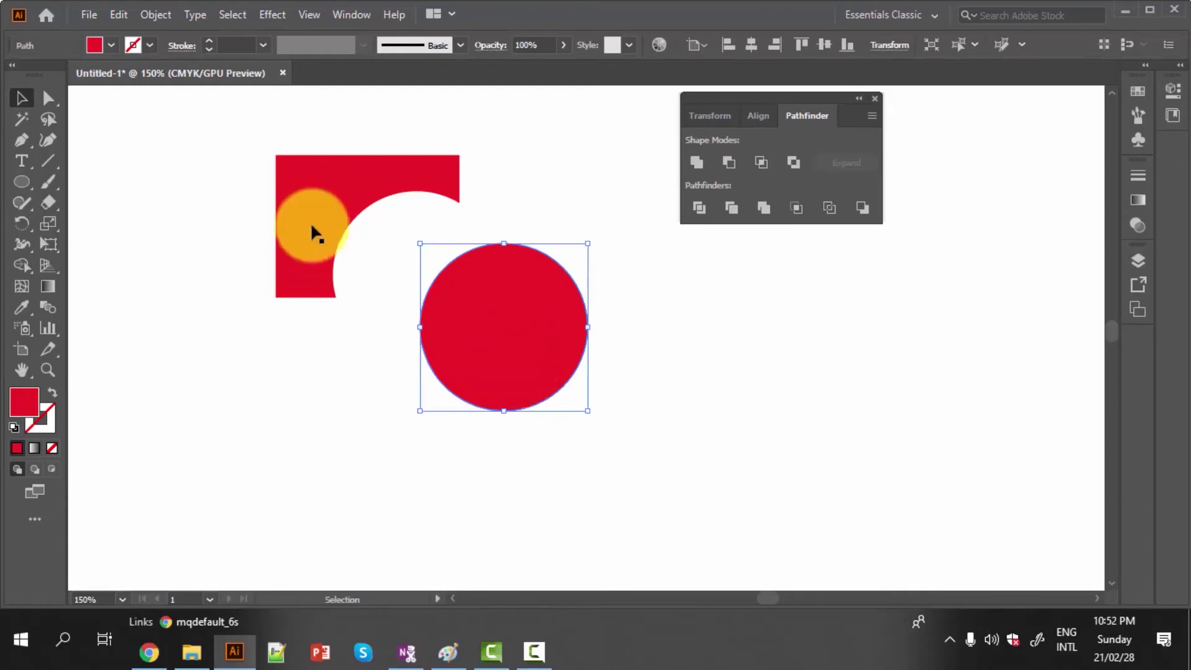
left_click_drag(311, 234, 192, 230)
left_click_drag(494, 334, 538, 279)
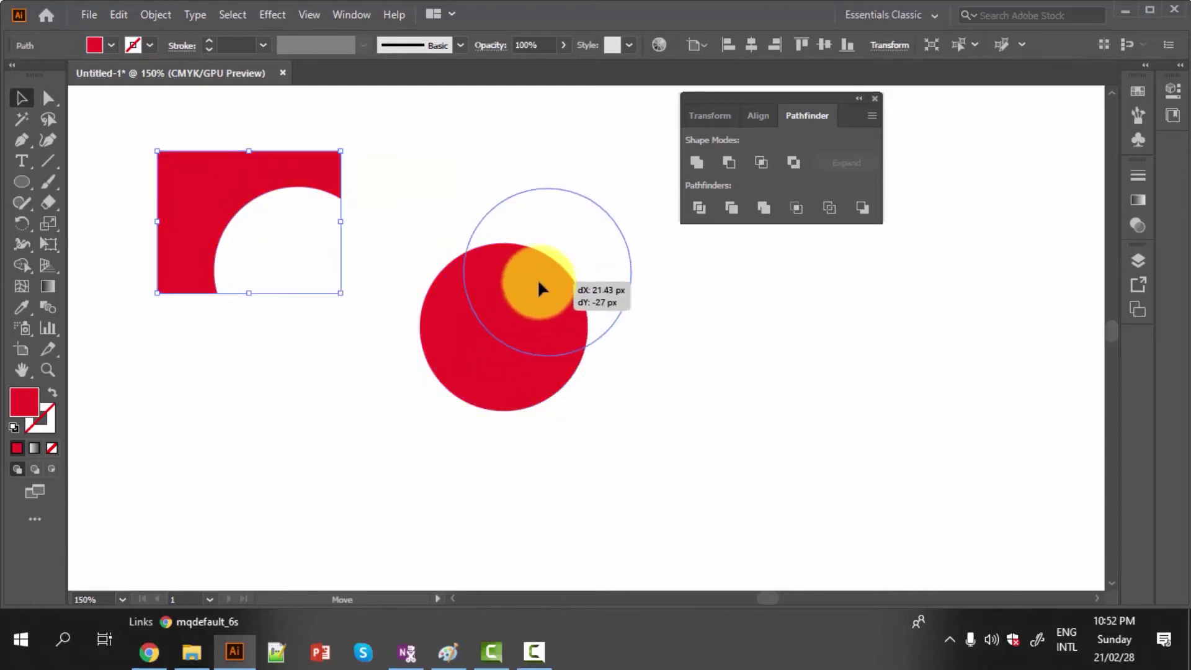
left_click_drag(245, 195, 309, 175)
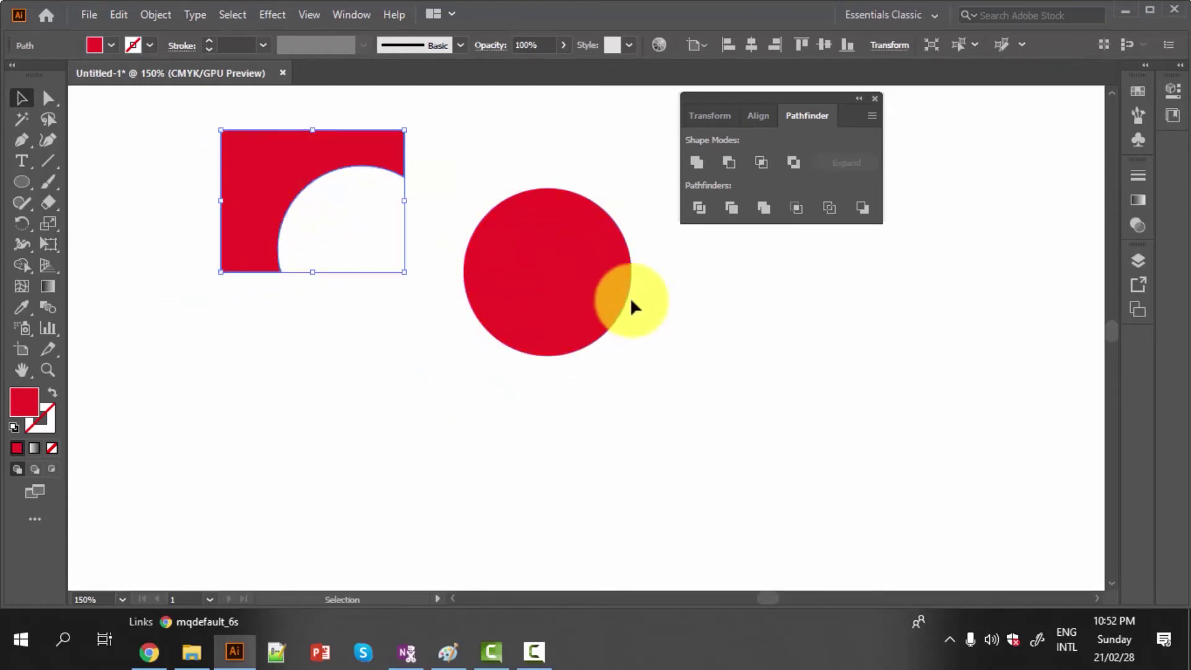
- Move the red circle back onto the square's lower-right corner and reposition it
mouse_move(527, 272)
left_mouse_down()
mouse_move(419, 317)
mouse_move(382, 291)
left_mouse_up()
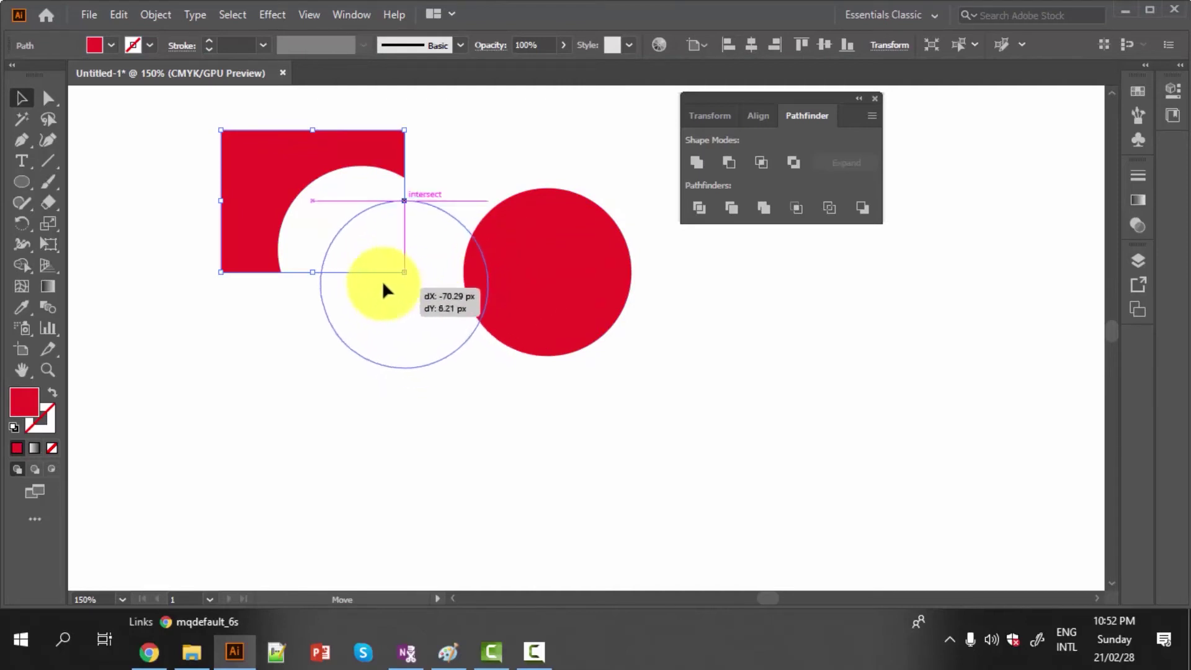
mouse_move(382, 291)
left_mouse_down()
mouse_move(413, 303)
mouse_move(356, 277)
left_mouse_up()
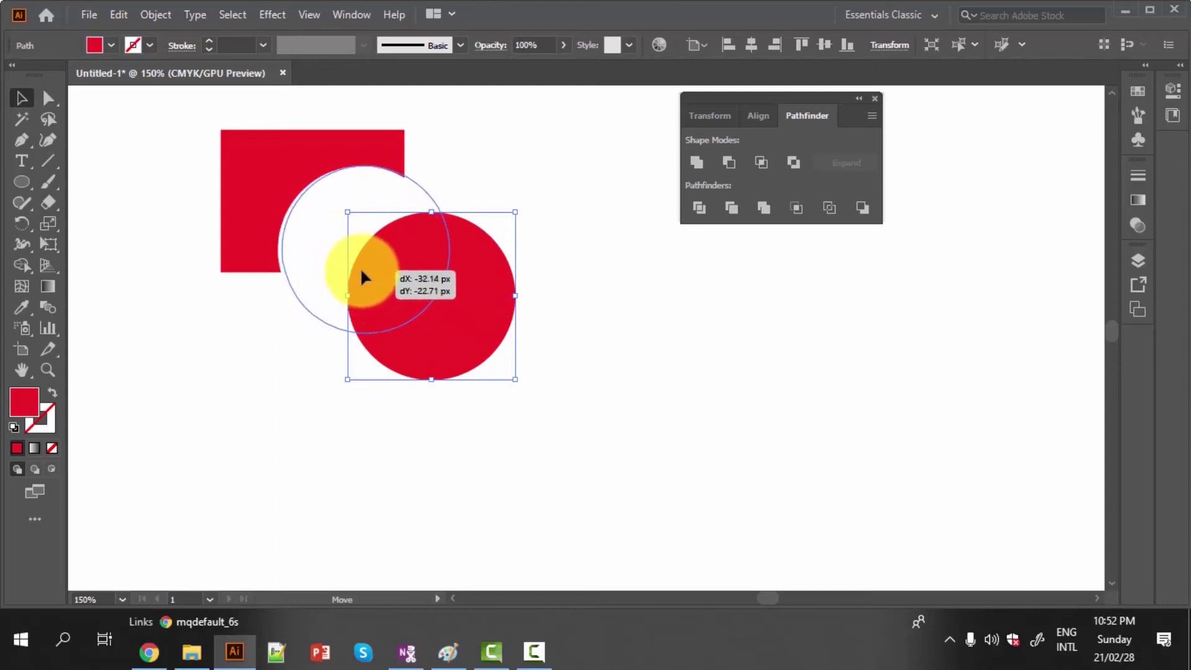
mouse_move(356, 278)
left_mouse_down()
mouse_move(478, 335)
mouse_move(391, 230)
left_mouse_up()
left_click(386, 471)
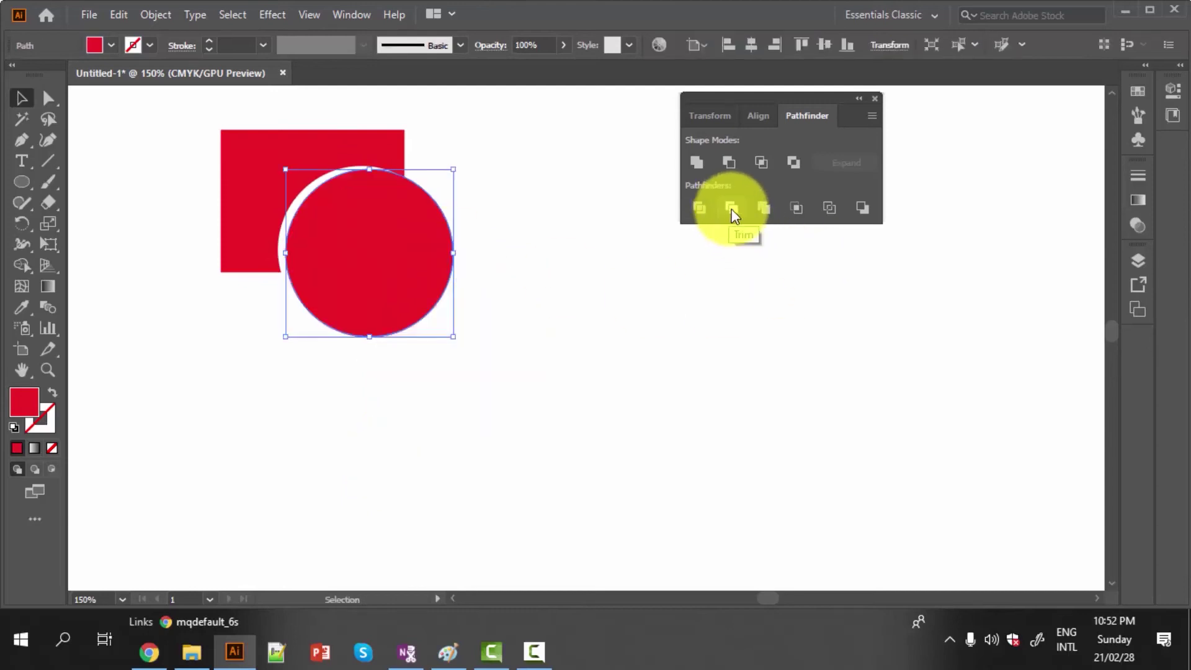
left_click(389, 288)
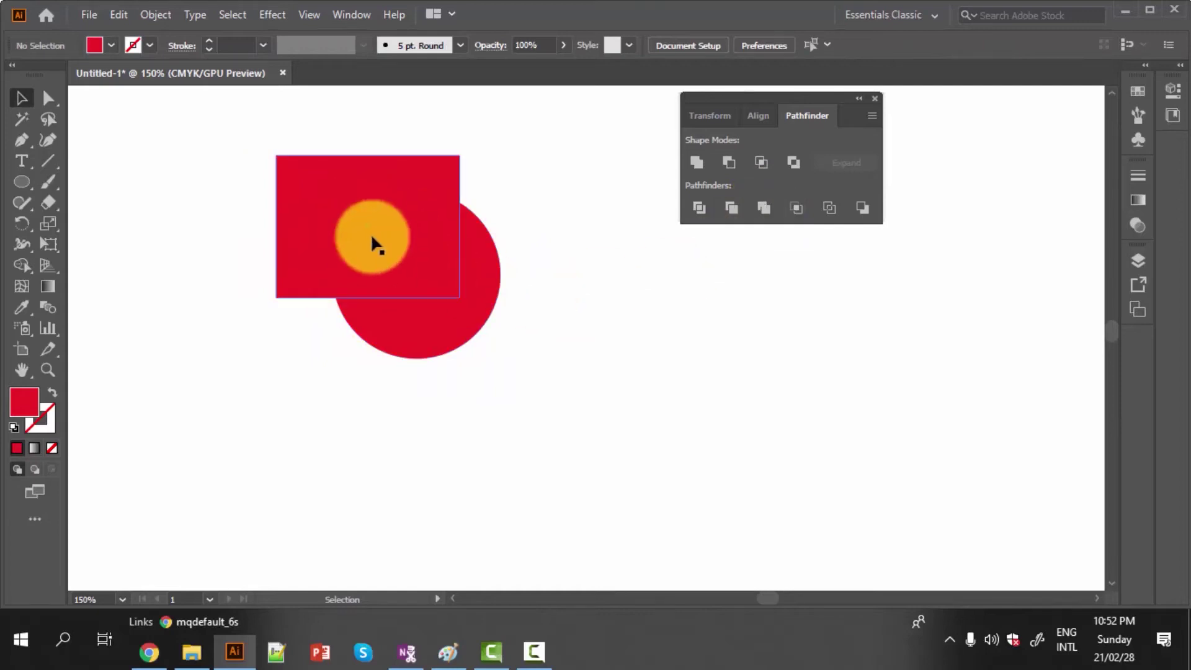
left_click_drag(441, 306, 557, 364)
- Overlap the red circle with the square's corner and fuse them with Pathfinder Merge
left_click_drag(376, 216, 329, 207)
left_click_drag(534, 306, 383, 283)
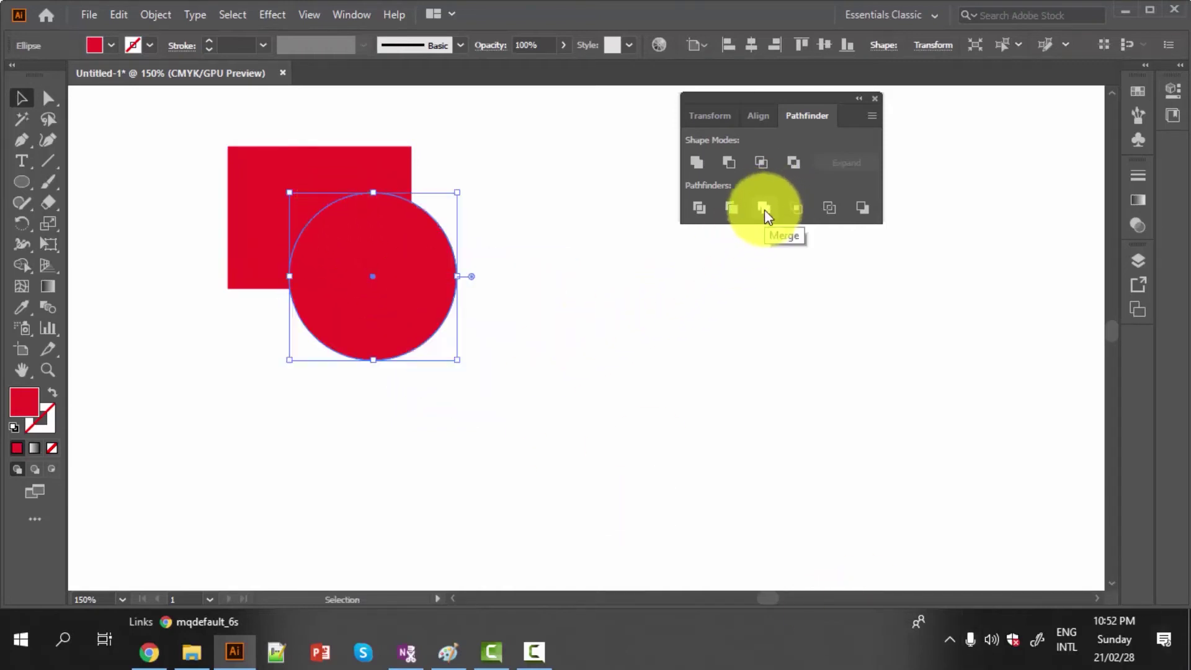
left_click(363, 307)
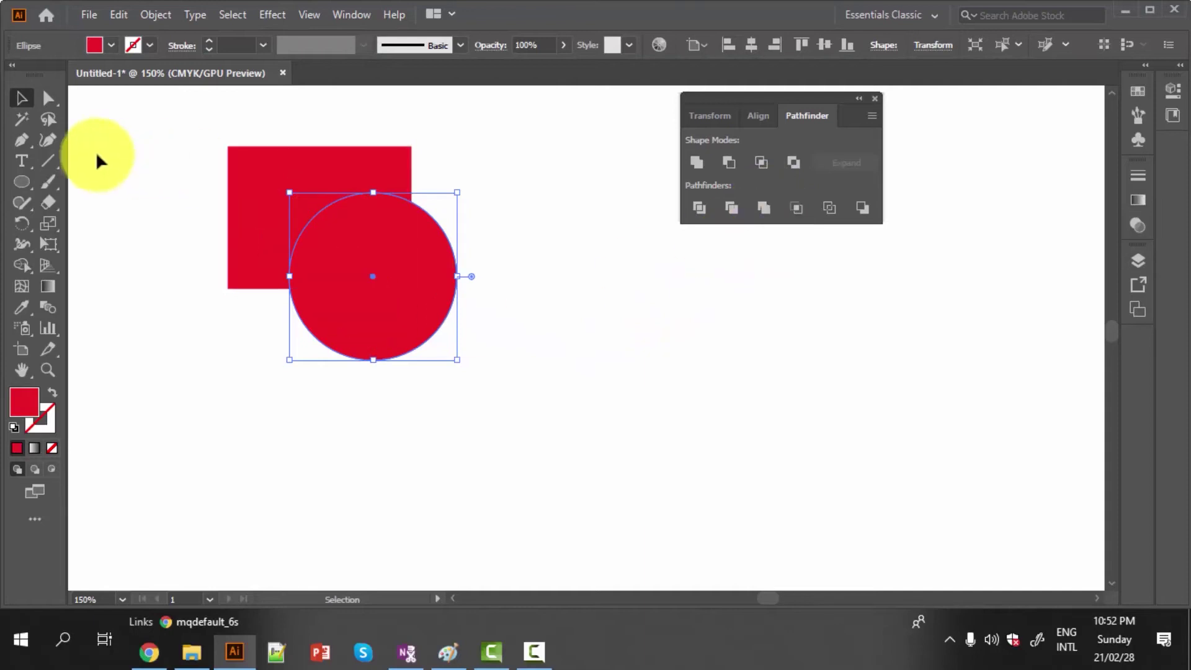
left_click_drag(138, 150, 464, 370)
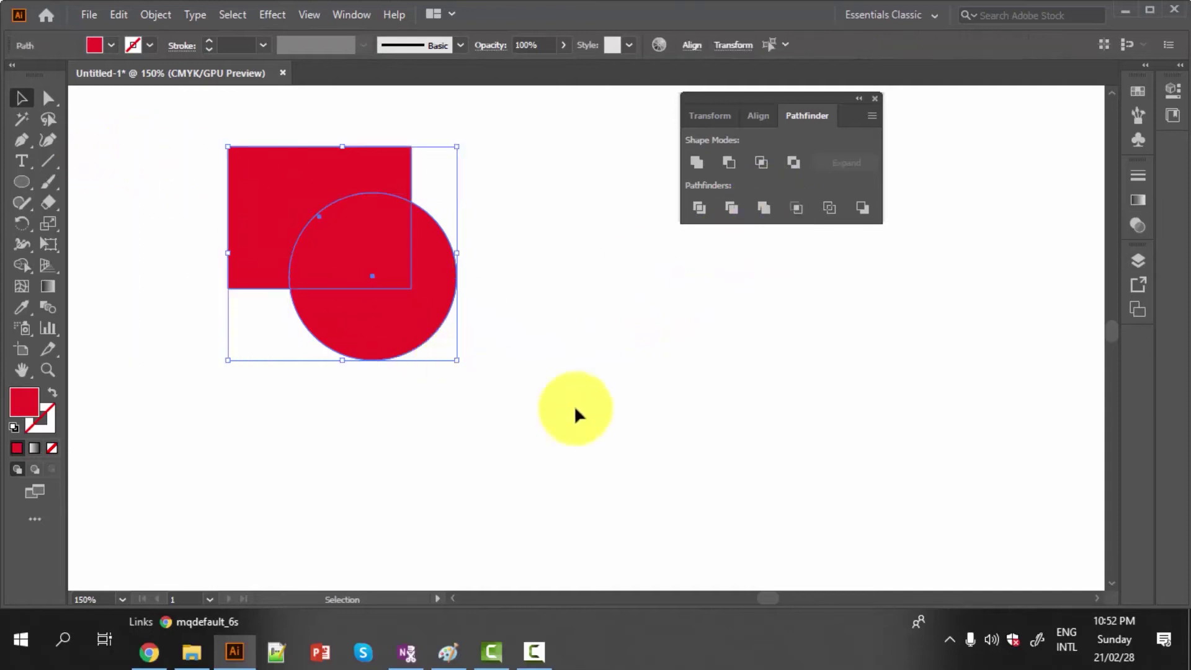
left_click(766, 206)
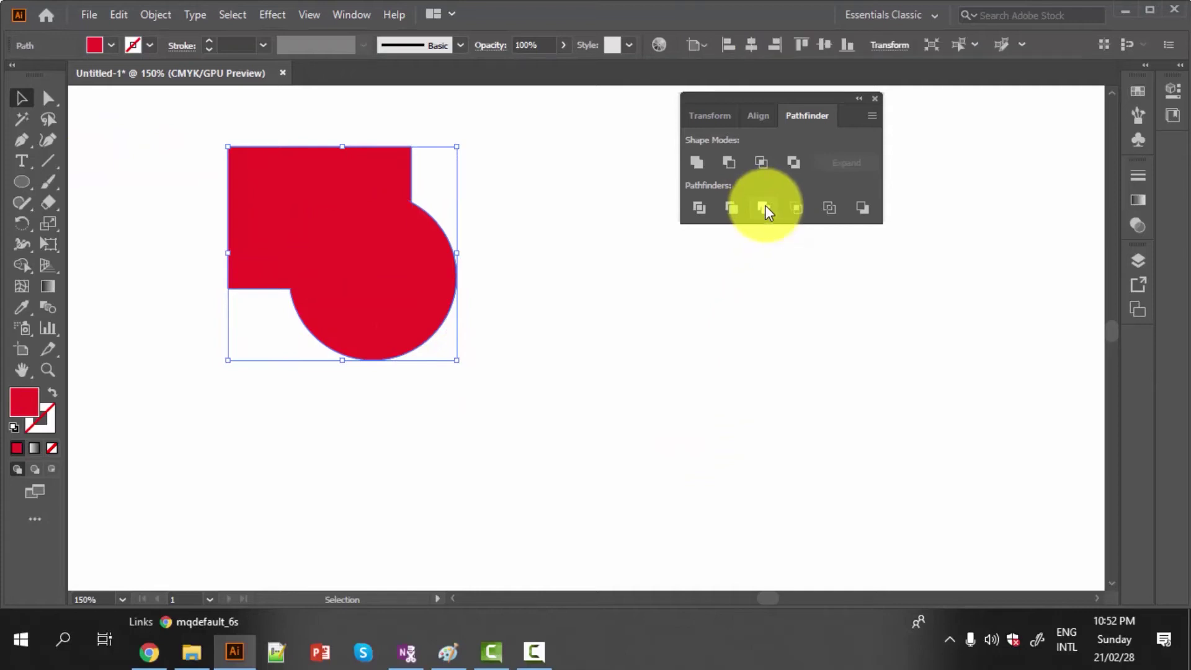
- Reselect the merged red shape, check its context menu, and shift it down and right
left_click(586, 332)
left_click(382, 266)
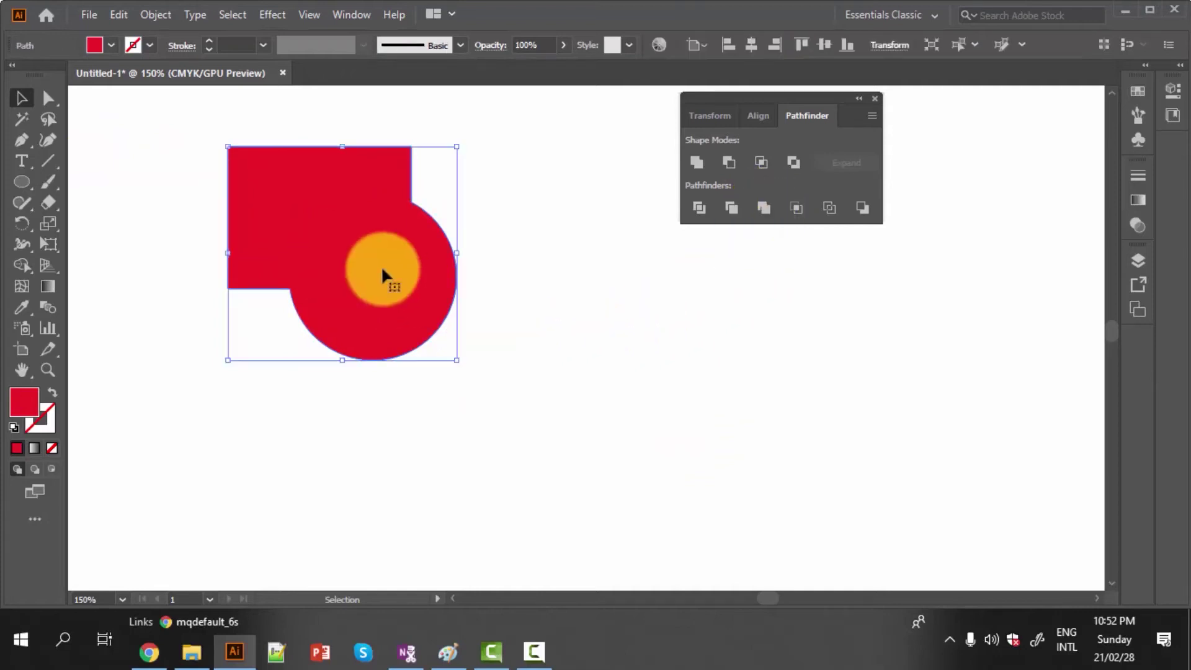
right_click(382, 267)
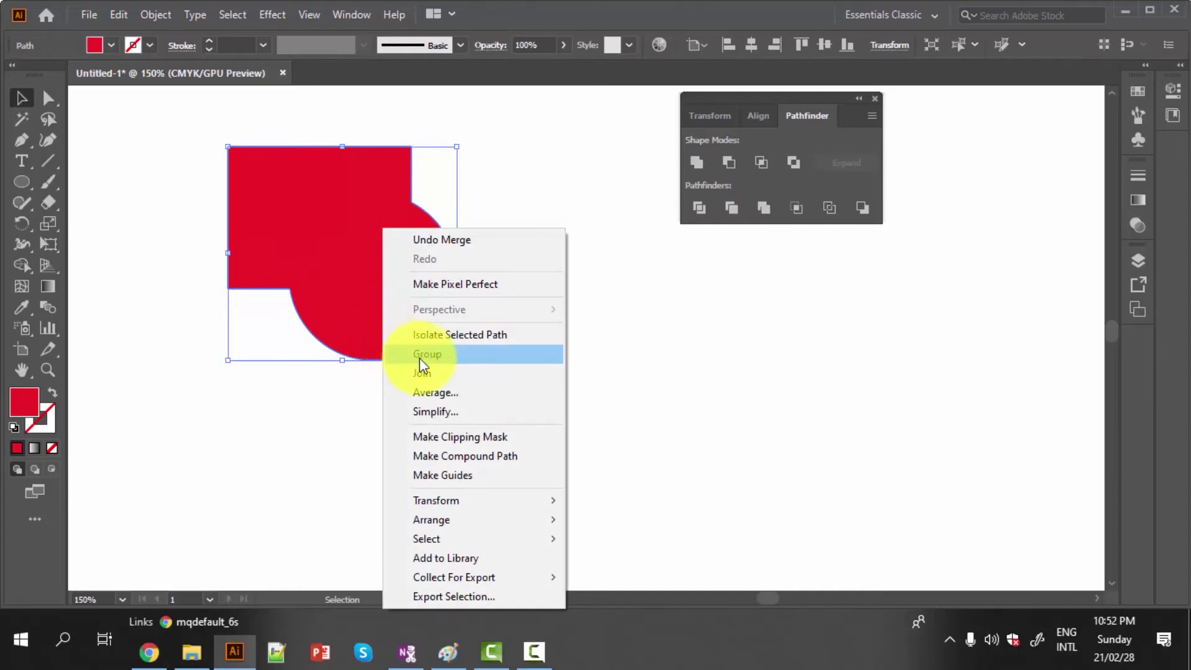
left_click(326, 257)
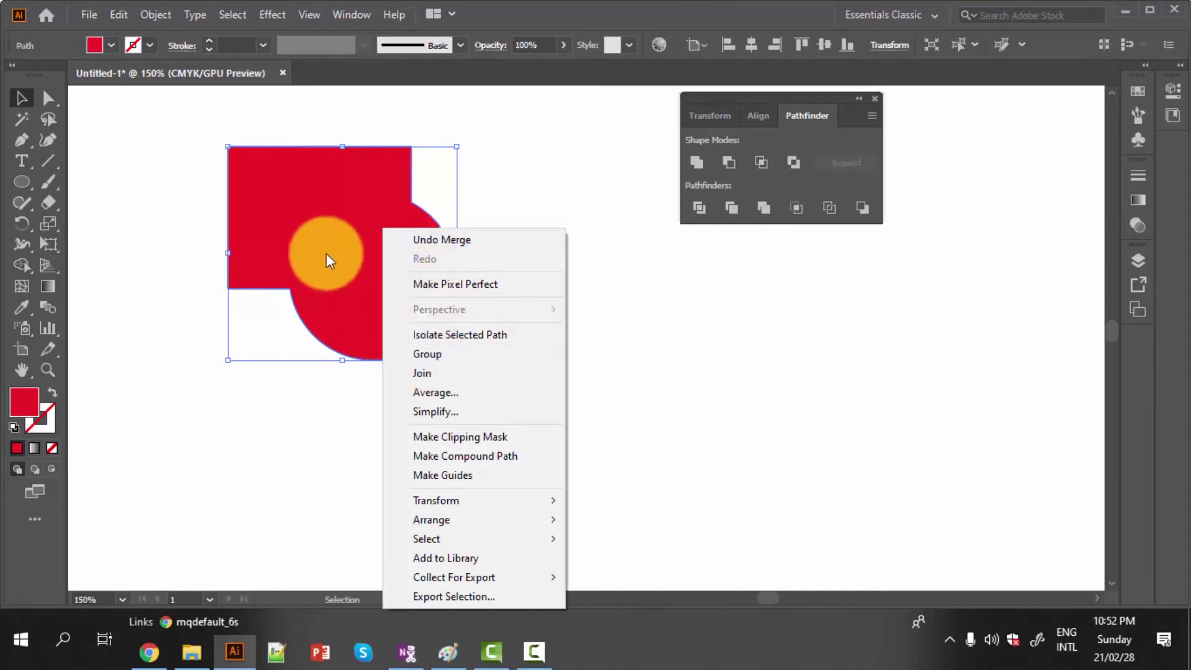
left_click(549, 183)
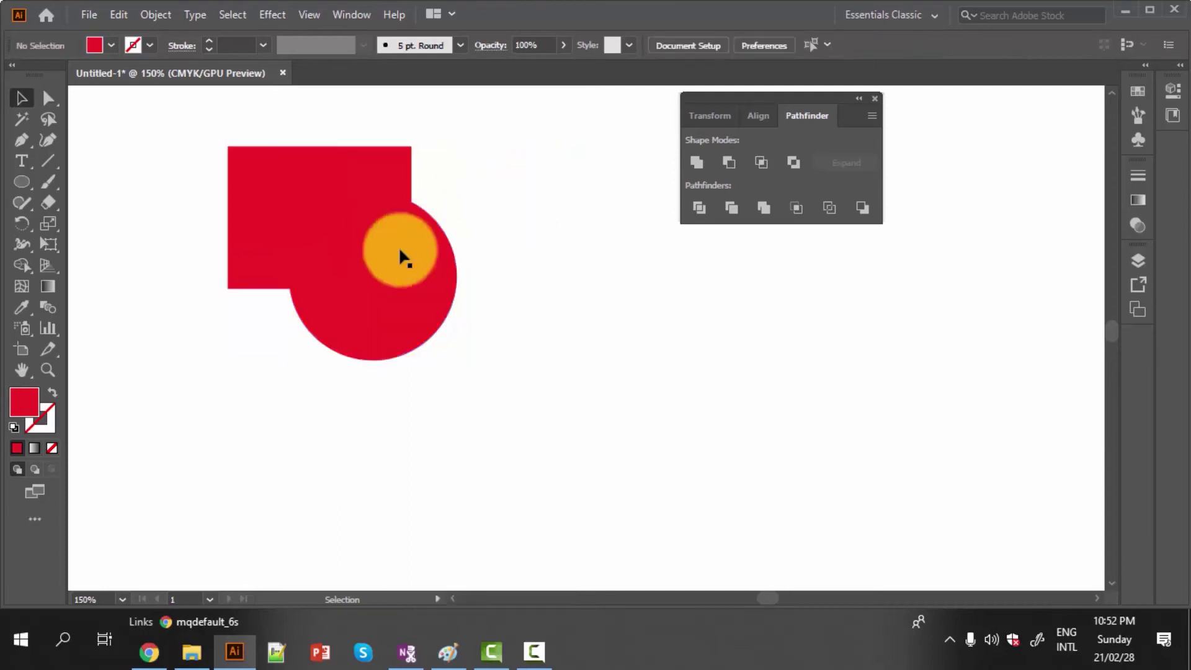
left_click_drag(469, 263, 545, 274)
right_click(453, 303)
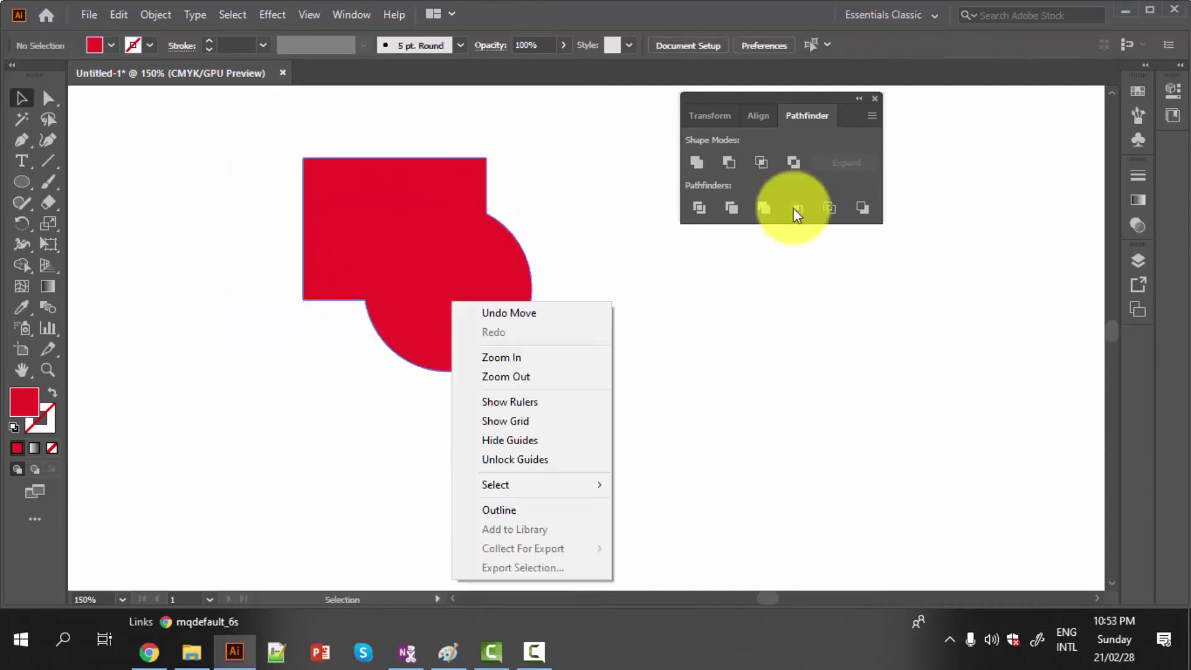
- Undo the merge, reposition the circle over the square, and nudge both shapes down
left_click(809, 212)
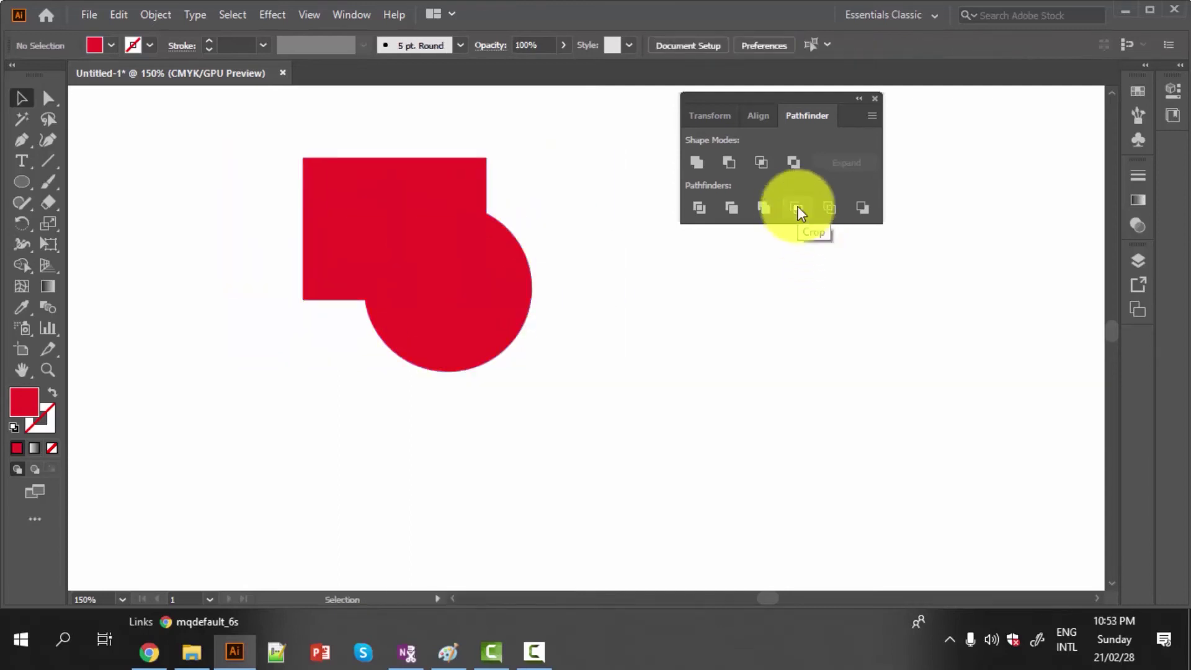
key("ctrl+z")
key("ctrl+z")
key("ctrl+shift+z")
key("ctrl+z")
key("ctrl+z")
key("ctrl+z")
key("ctrl+z")
key("ctrl+z")
key("v")
left_click(498, 407)
mouse_move(388, 297)
left_mouse_down()
mouse_move(410, 317)
mouse_move(373, 279)
left_mouse_up()
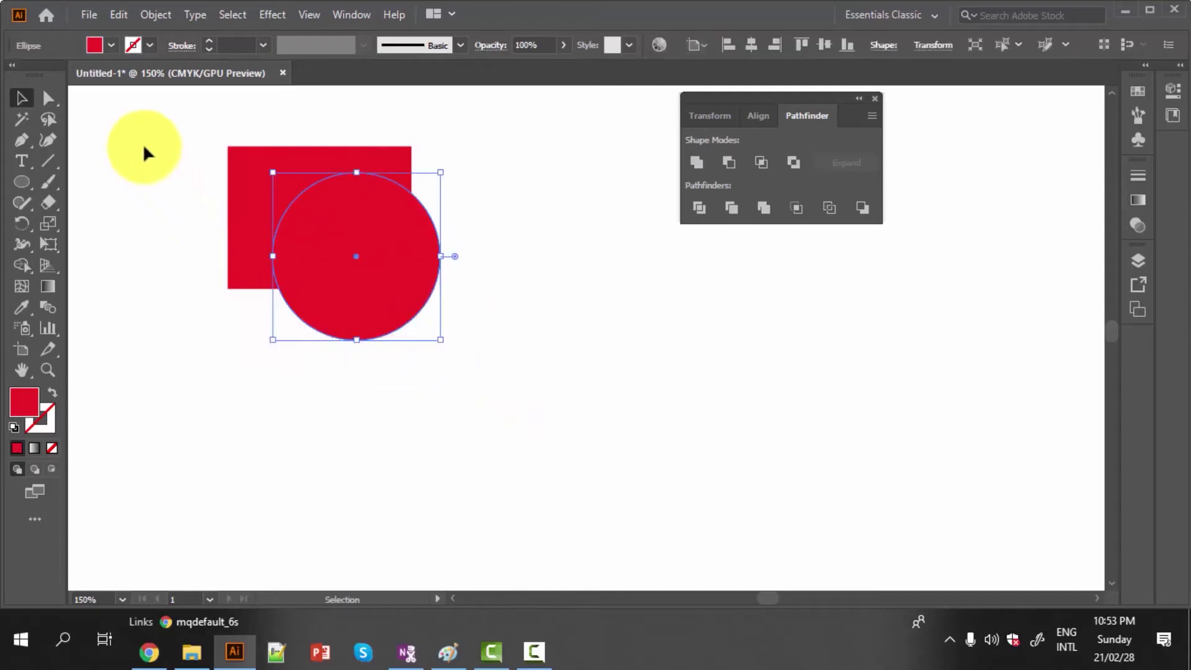
key("ctrl+a")
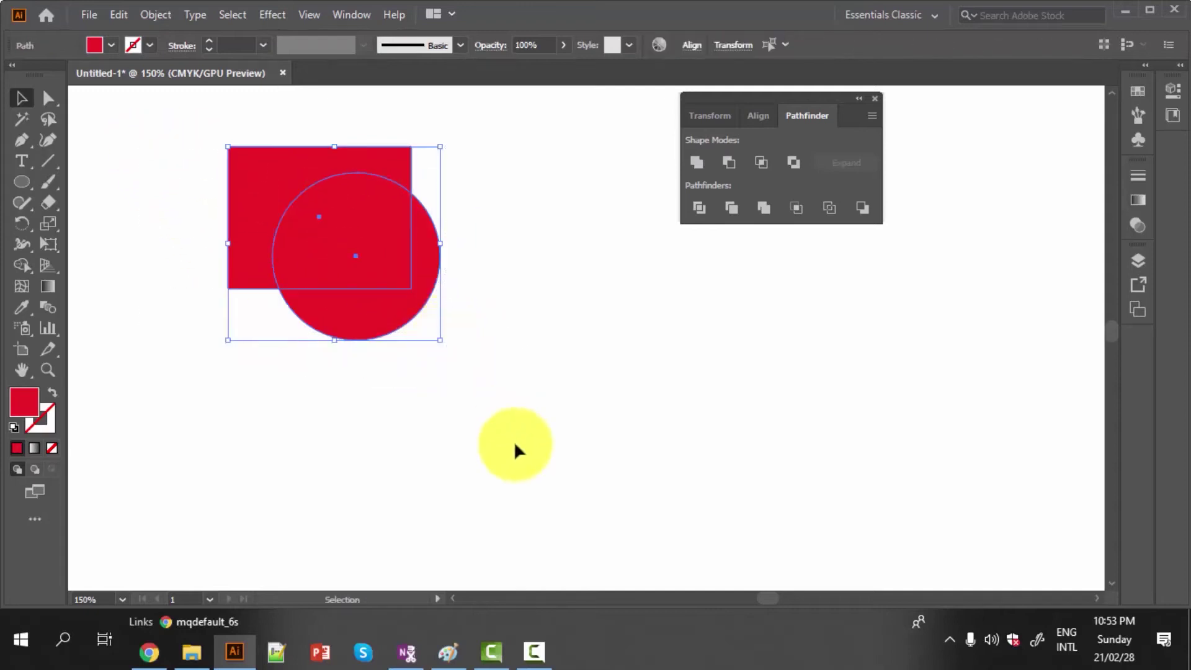
key("shift+Down")
key("shift+Down")
key("shift+Down")
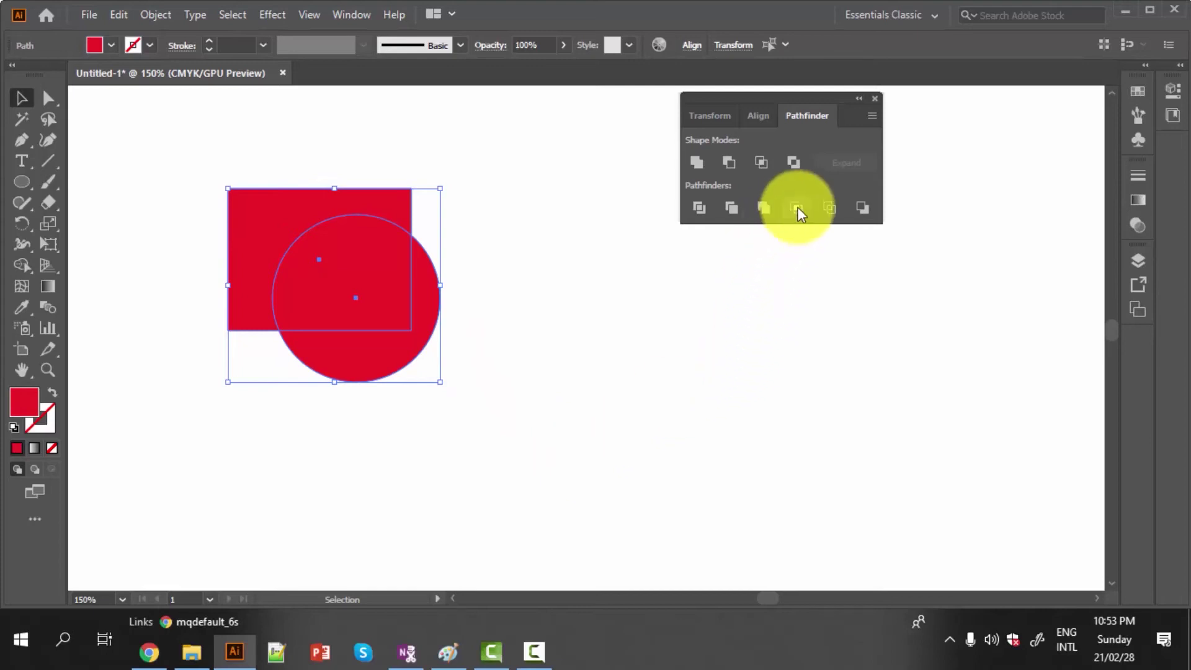
- Try Pathfinder Crop, undo it, and reselect both the square and the circle
left_click(797, 208)
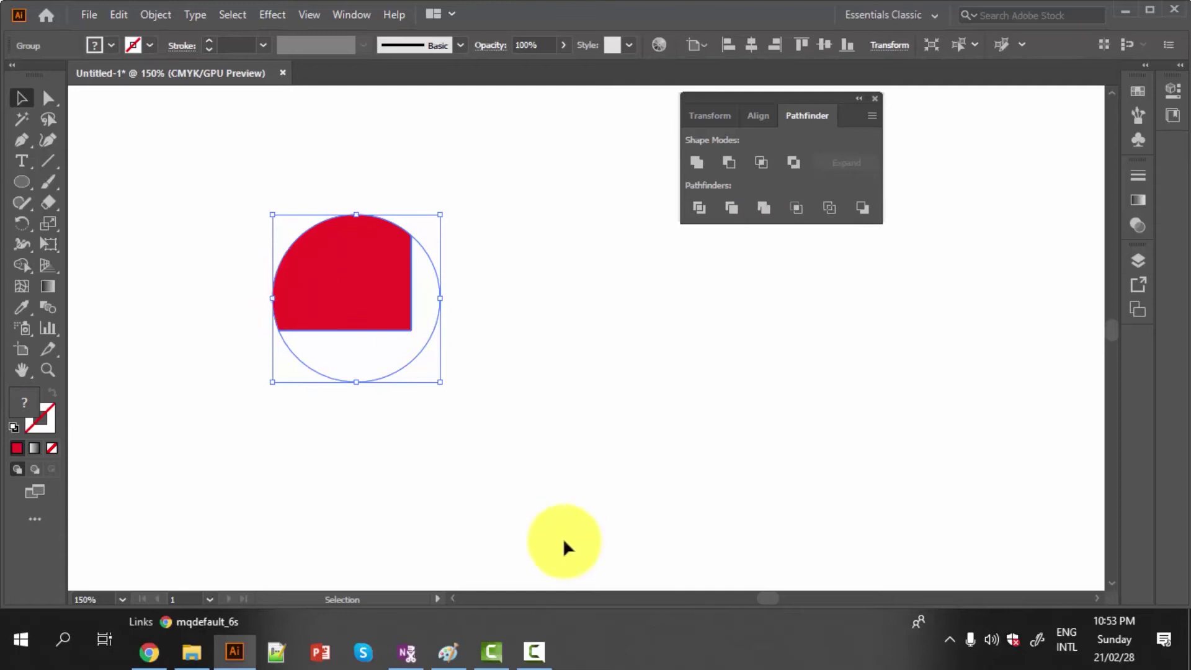
key("ctrl+z")
key("ctrl+z")
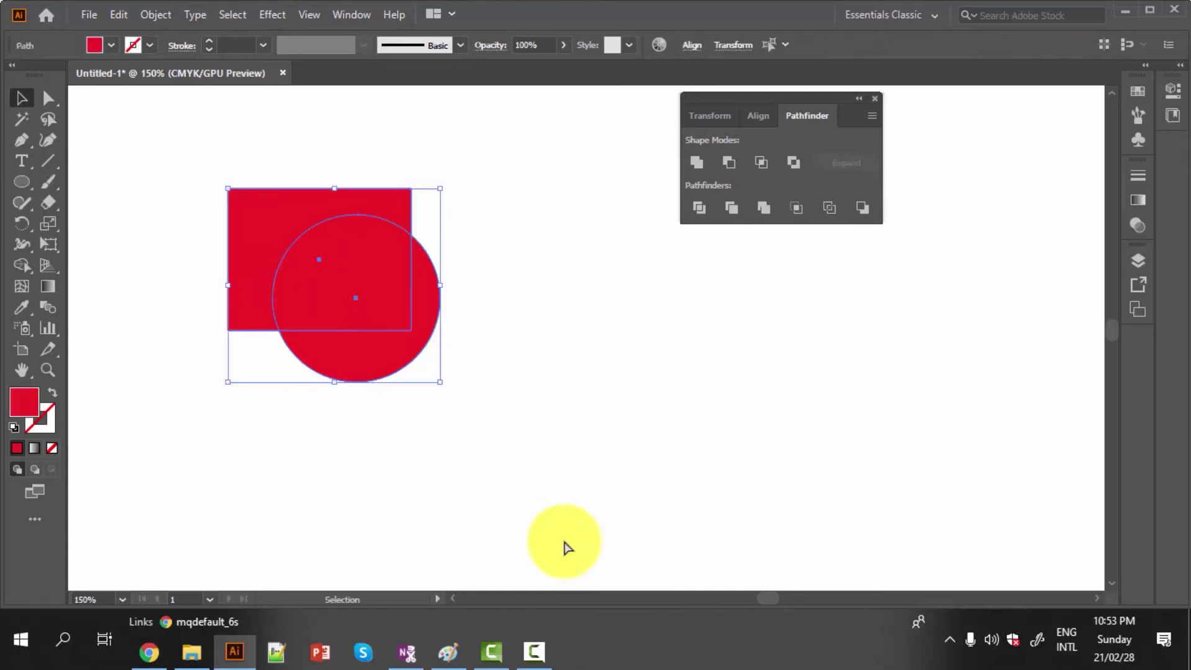
left_click(293, 368)
left_click(278, 212)
left_click(392, 246, "shift")
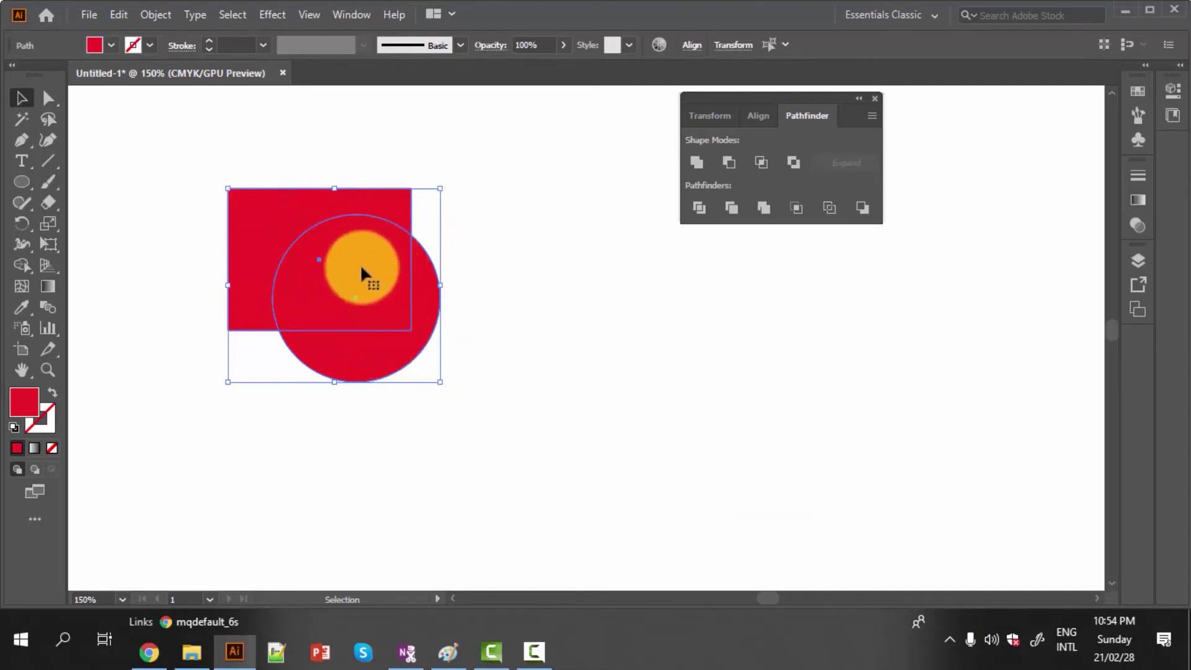
left_click(798, 212)
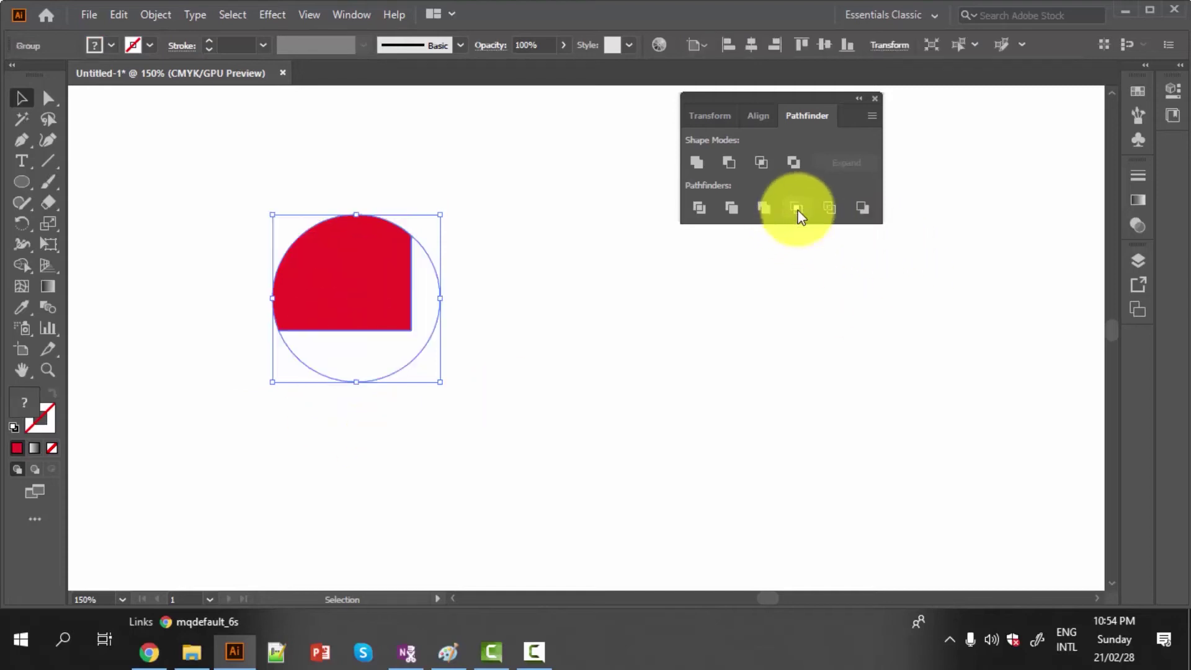
left_click(707, 313)
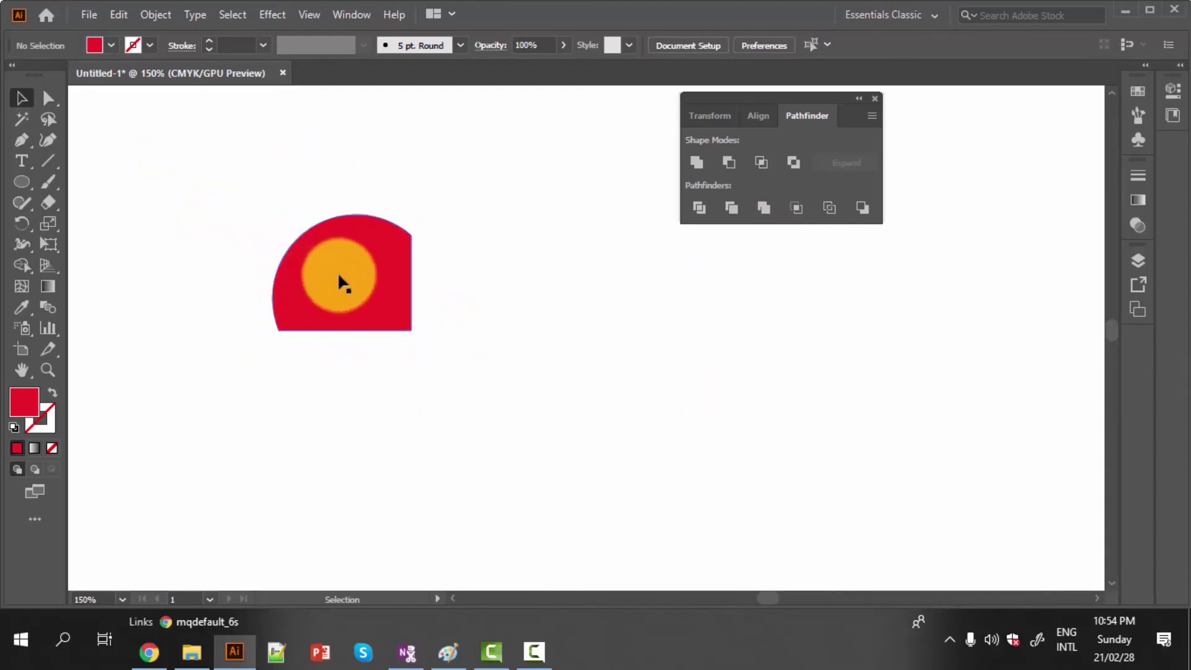
left_click_drag(350, 276, 346, 286)
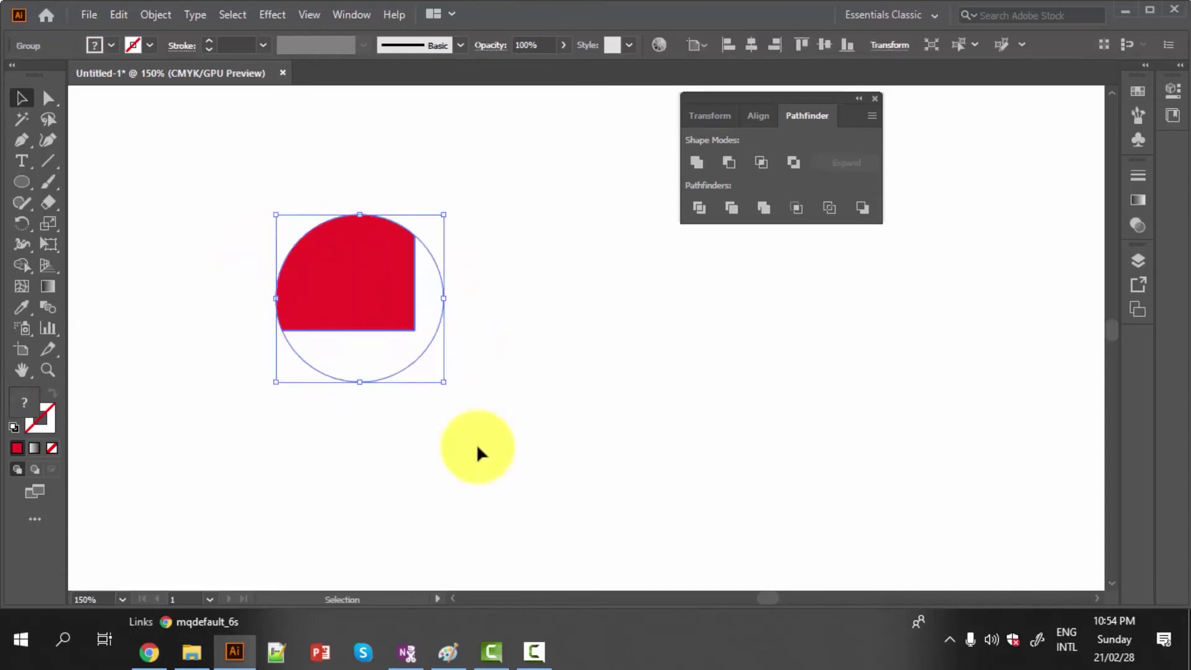
key("ctrl+shift+b")
key("ctrl+z")
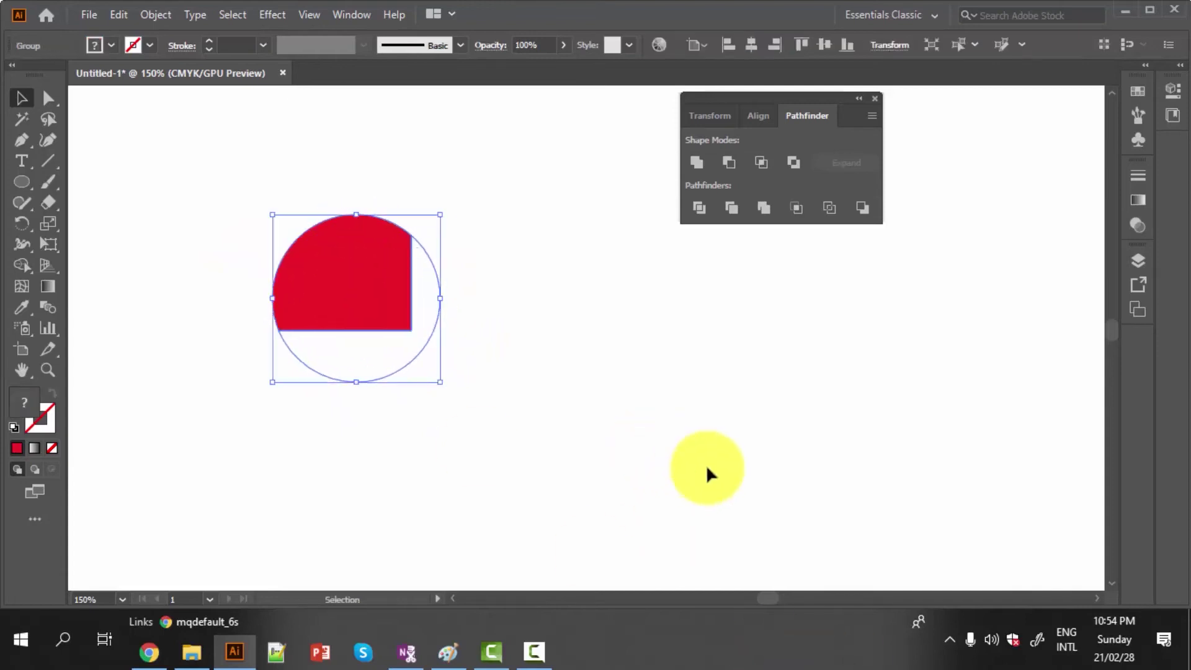
key("ctrl+z")
key("ctrl+z")
key("ctrl+z")
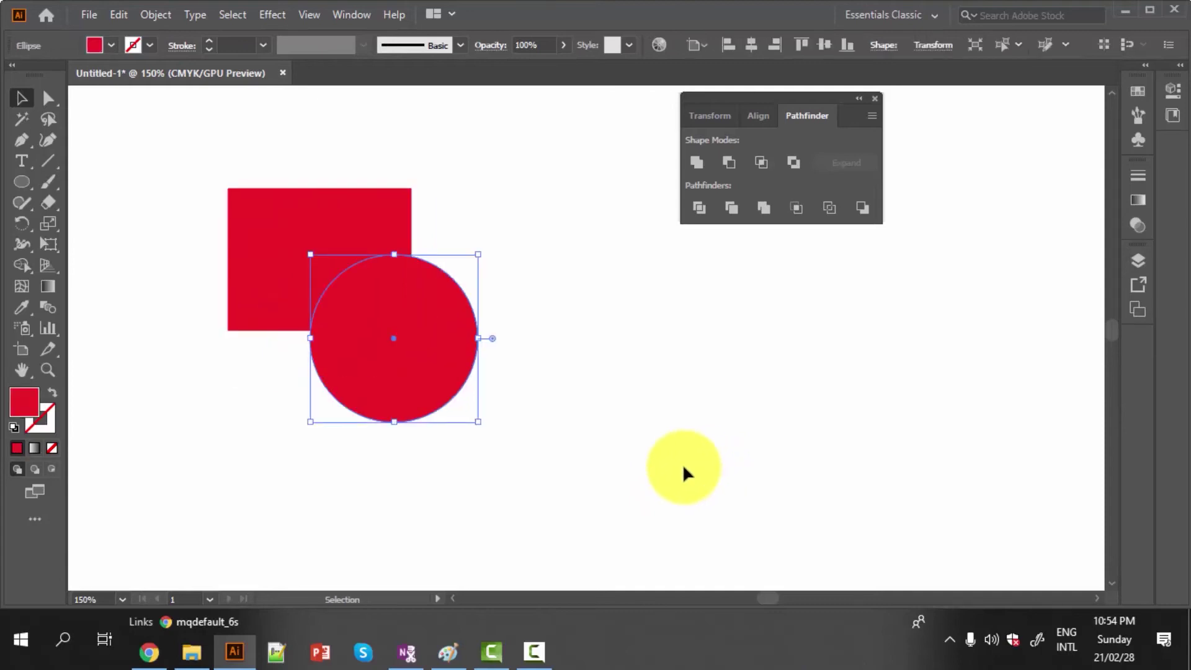
- Reposition the circle against the square and turn both into unfilled outlines with Pathfinder Outline
left_click(683, 465)
mouse_move(433, 345)
left_mouse_down()
mouse_move(533, 398)
mouse_move(397, 346)
left_mouse_up()
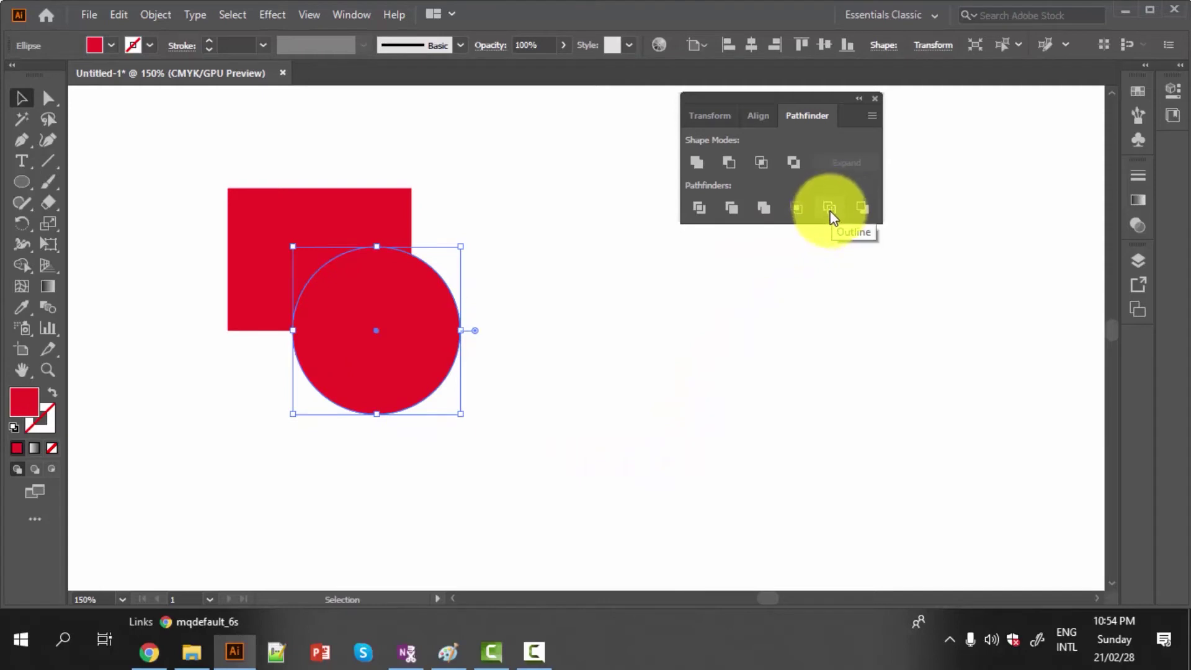
left_click(333, 221, "shift")
left_click_drag(349, 339, 342, 333)
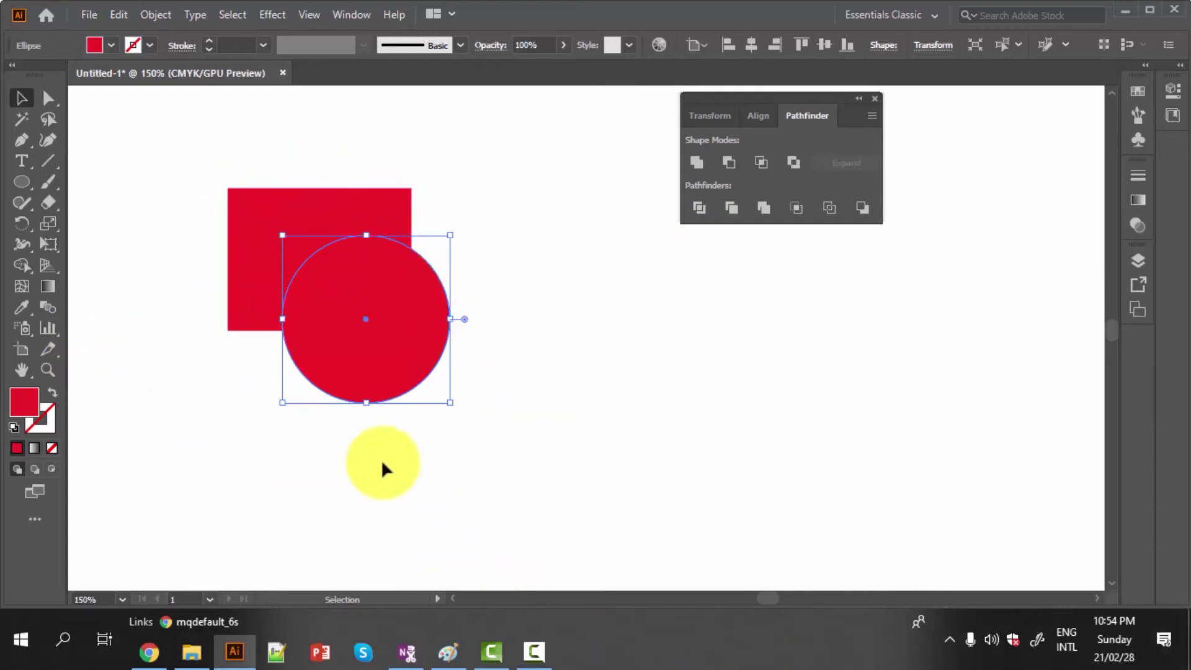
left_click_drag(167, 177, 543, 442)
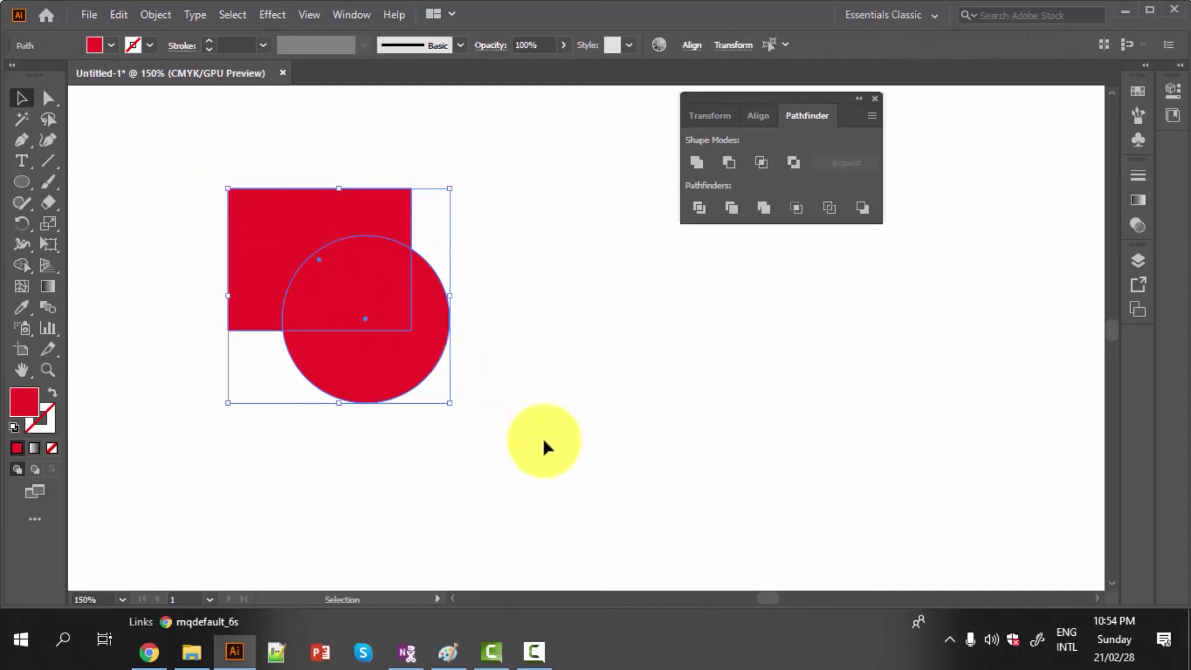
left_click(828, 206)
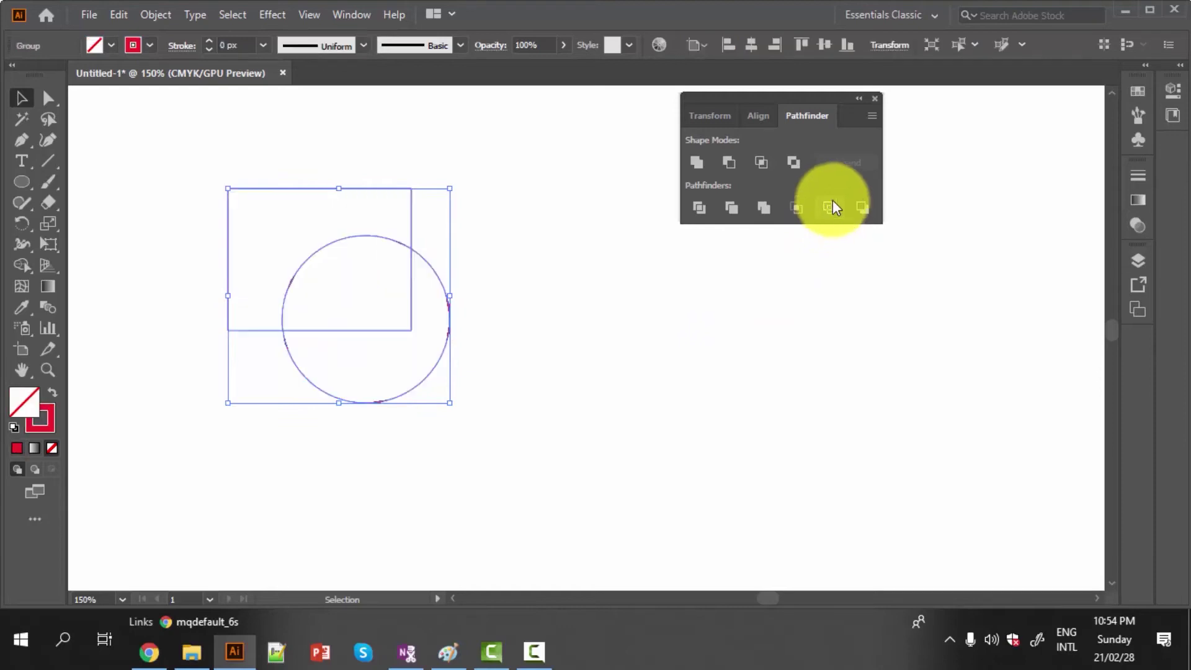
left_click(628, 372)
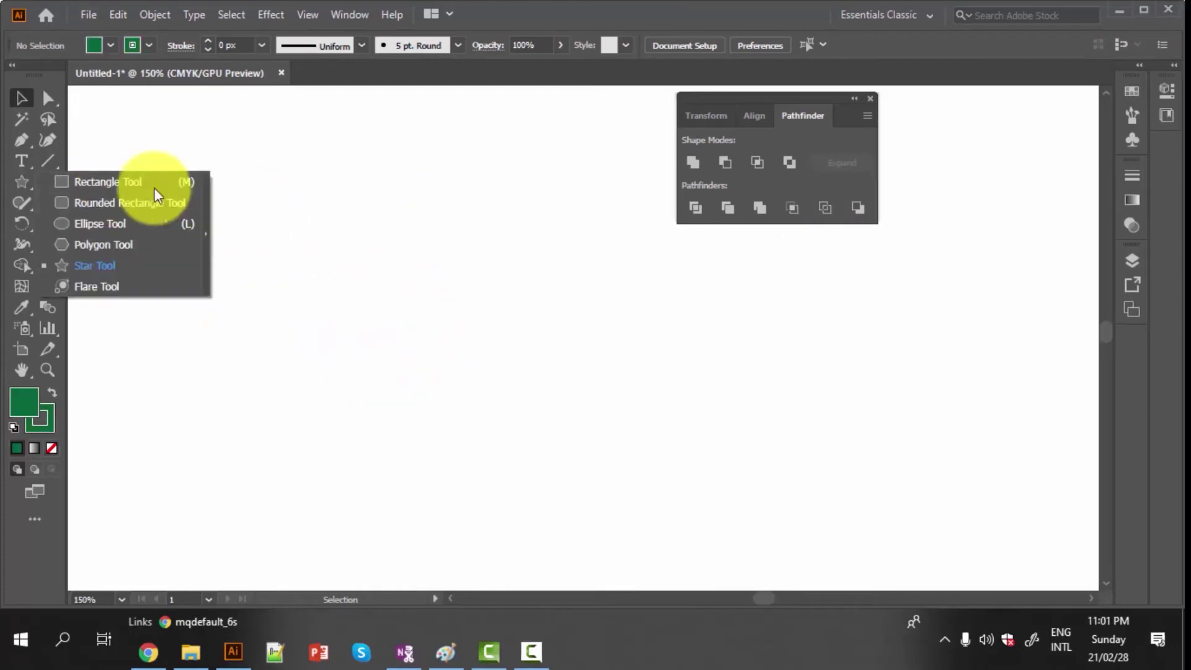
- Draw a green rectangle and a star overlapping its right edge
left_click(99, 181)
mouse_move(185, 181)
left_mouse_down()
mouse_move(360, 319)
mouse_move(353, 306)
left_mouse_up()
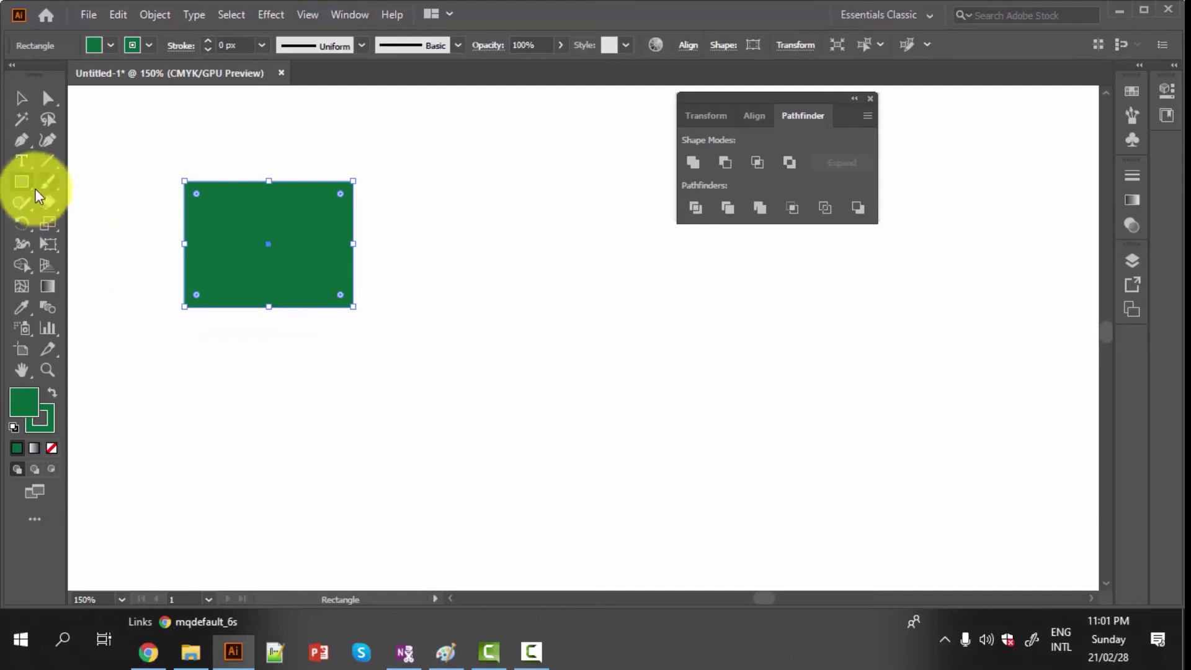
left_click_drag(21, 184, 61, 196)
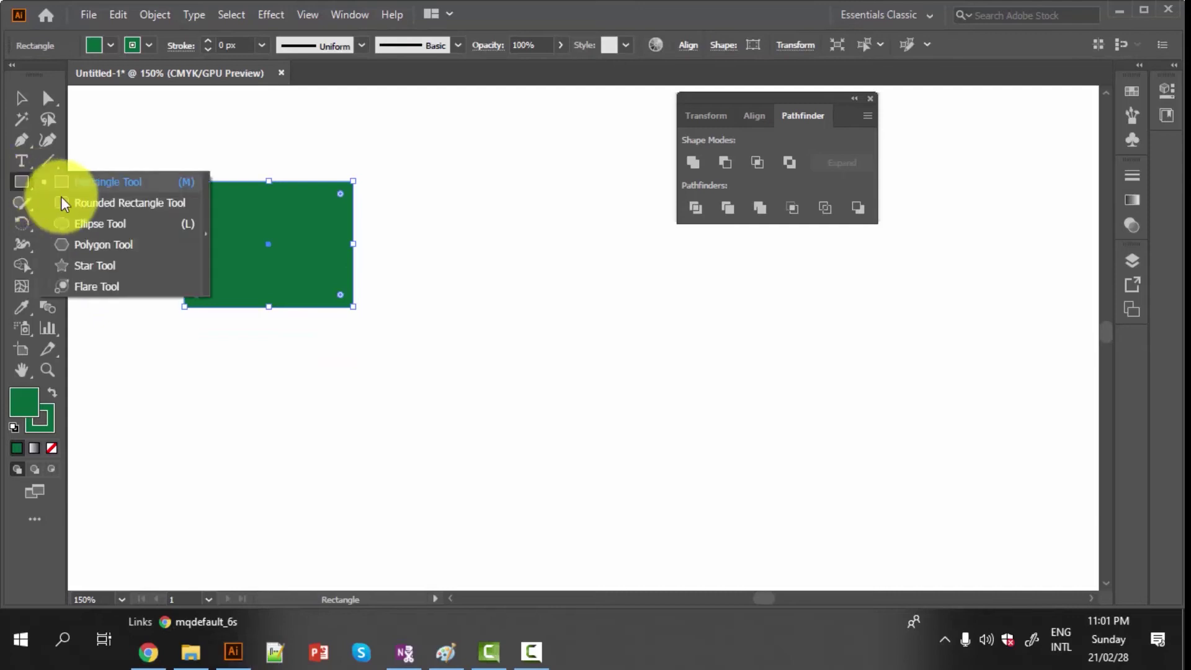
left_click(100, 267)
mouse_move(298, 260)
left_mouse_down()
mouse_move(368, 319)
mouse_move(359, 322)
left_mouse_up()
left_click(17, 102)
mouse_move(310, 214)
left_mouse_down()
mouse_move(359, 225)
mouse_move(377, 218)
mouse_move(371, 207)
left_mouse_up()
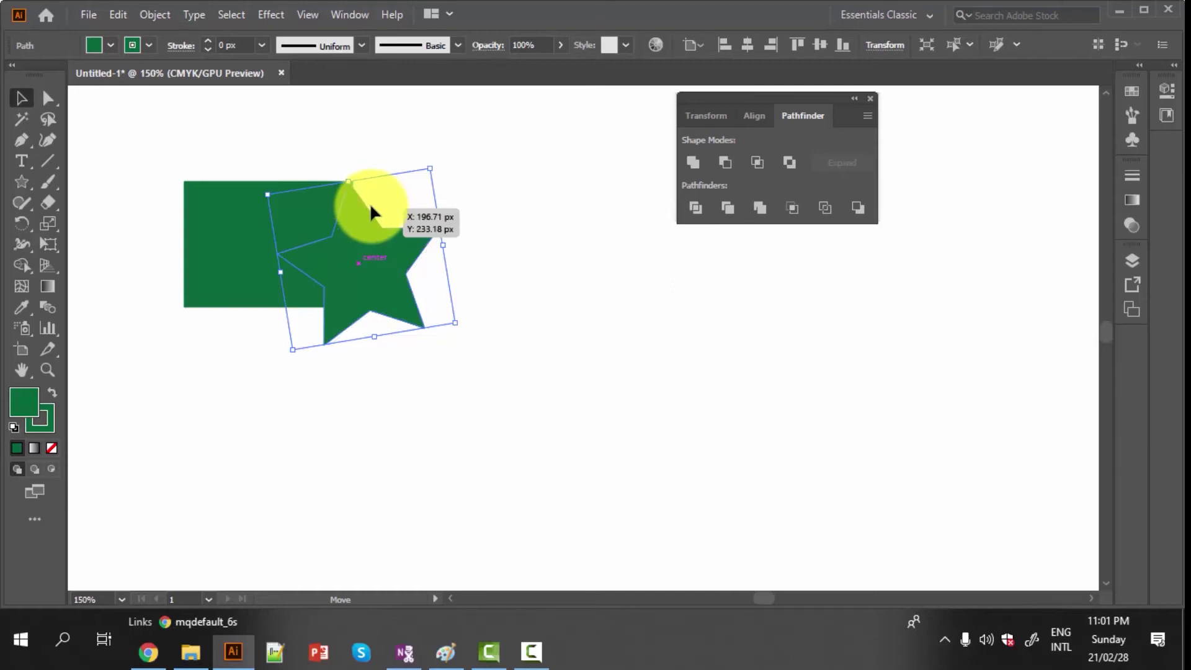
- Select both shapes and cut the star with Pathfinder Minus Back
left_click_drag(371, 207, 371, 206)
left_click_drag(171, 140, 444, 372)
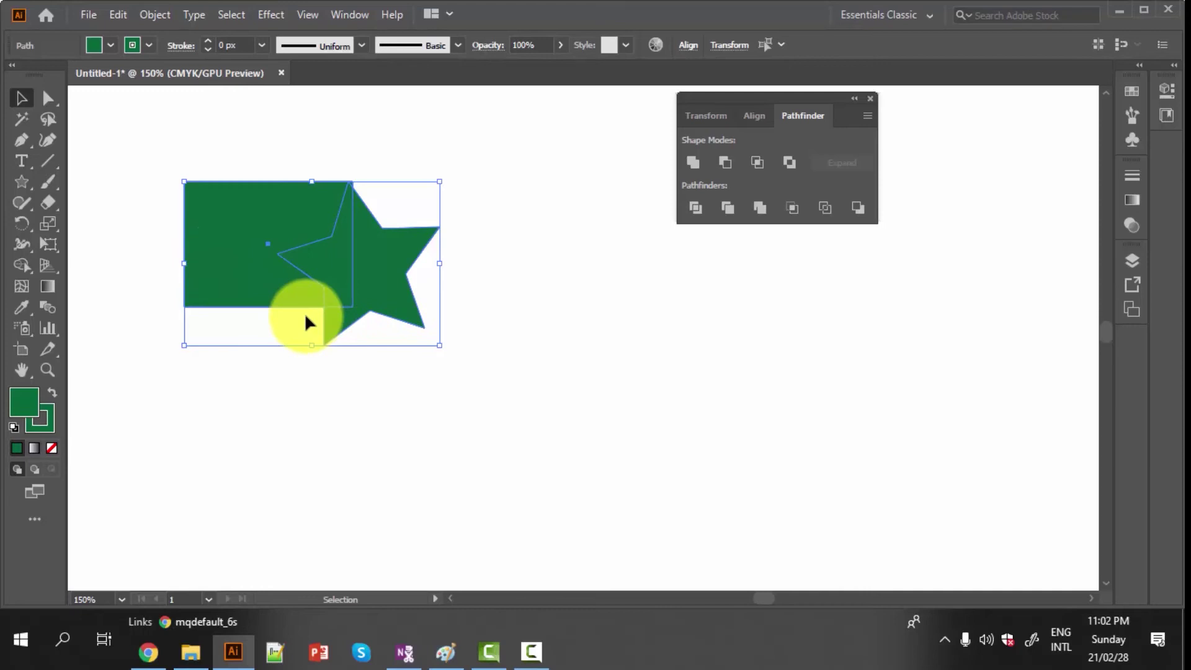
left_click(859, 207)
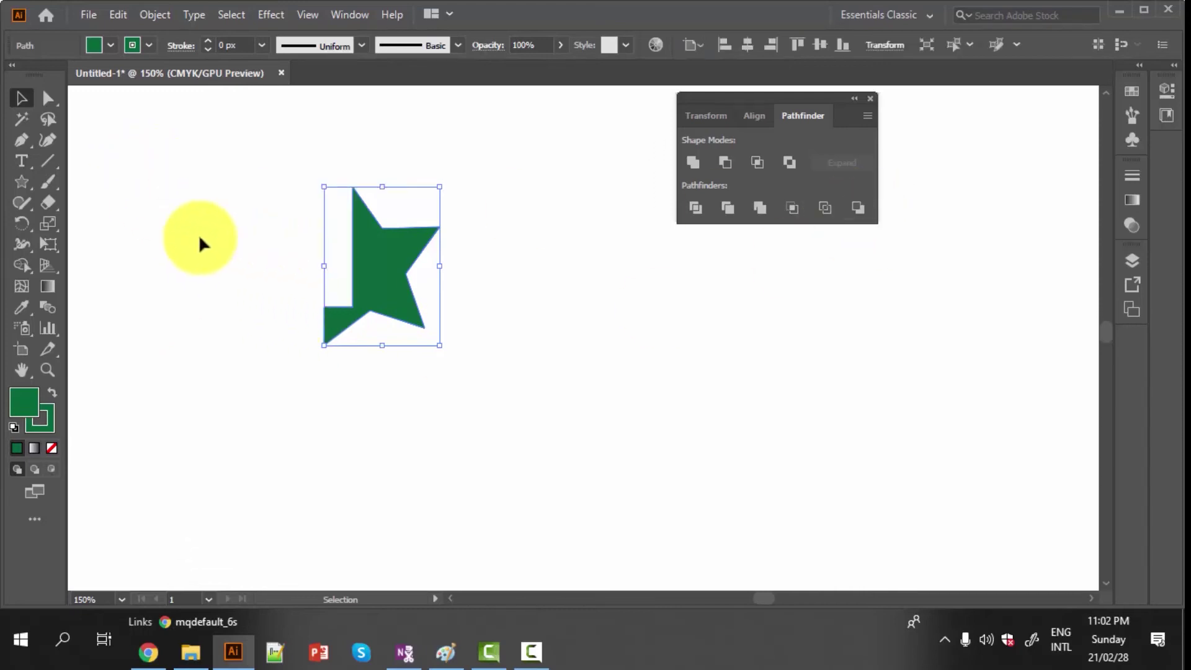
left_click(435, 428)
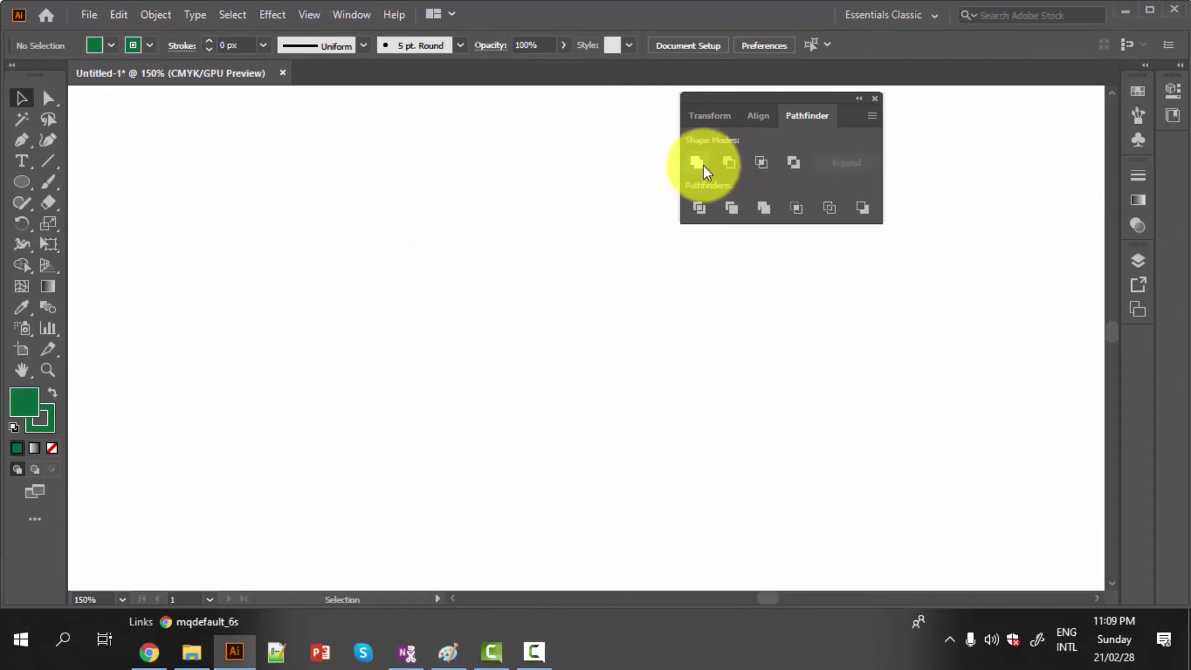
- Draw a green rectangle and an overlapping circle, and fill the circle red
left_click_drag(22, 181, 96, 186)
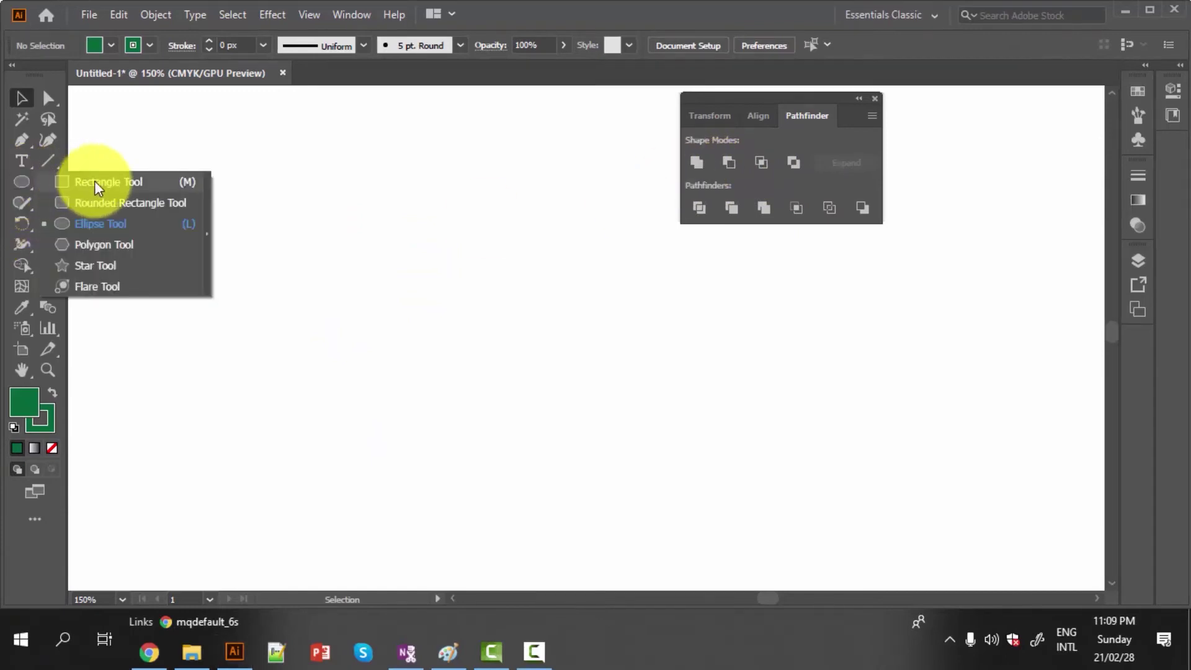
mouse_move(207, 222)
left_mouse_down()
mouse_move(338, 340)
mouse_move(386, 343)
left_mouse_up()
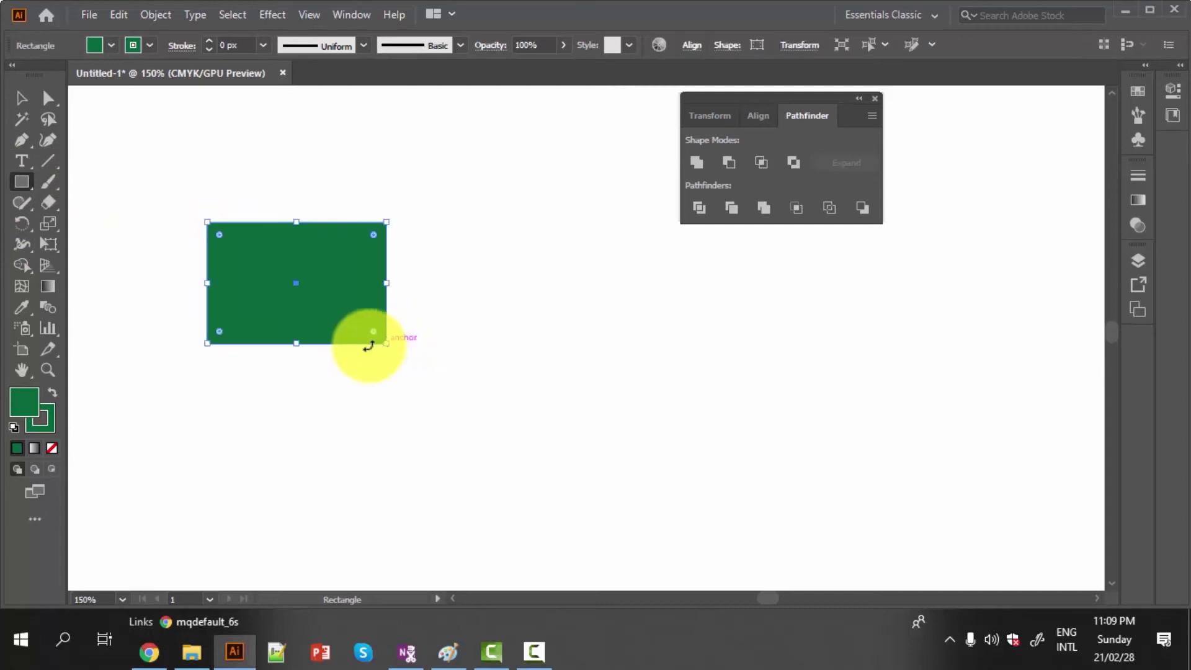
left_click_drag(18, 178, 108, 223)
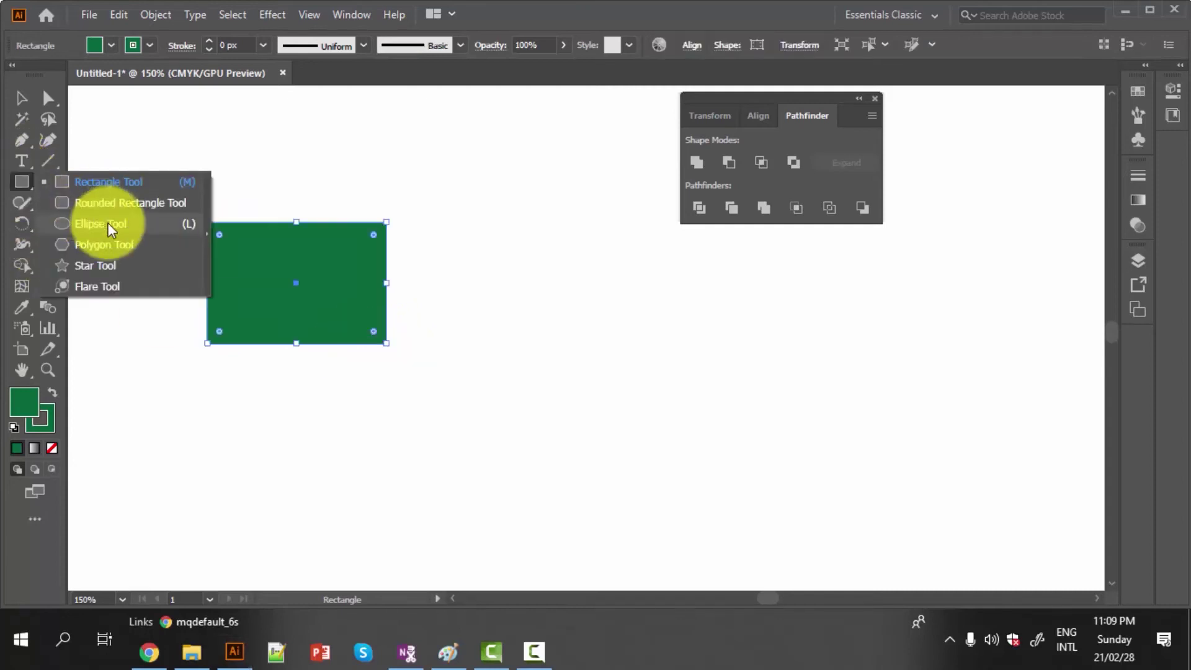
left_click_drag(318, 308, 397, 385)
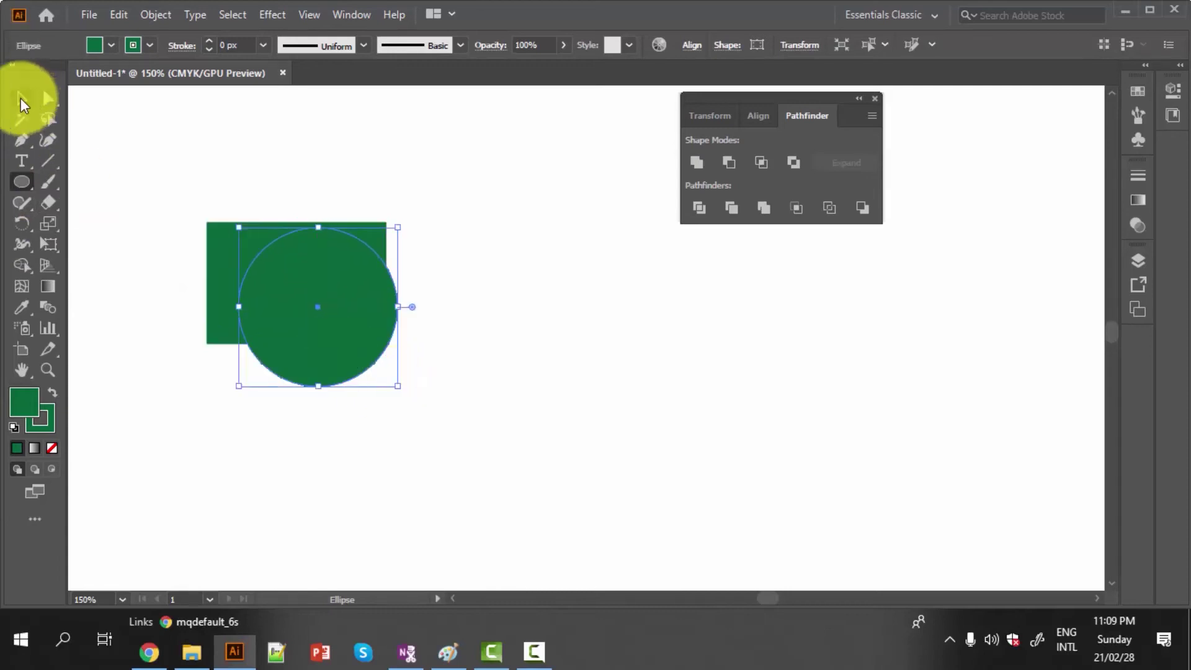
left_click(20, 98)
left_click_drag(280, 271, 321, 280)
left_click(110, 45)
left_click(60, 75)
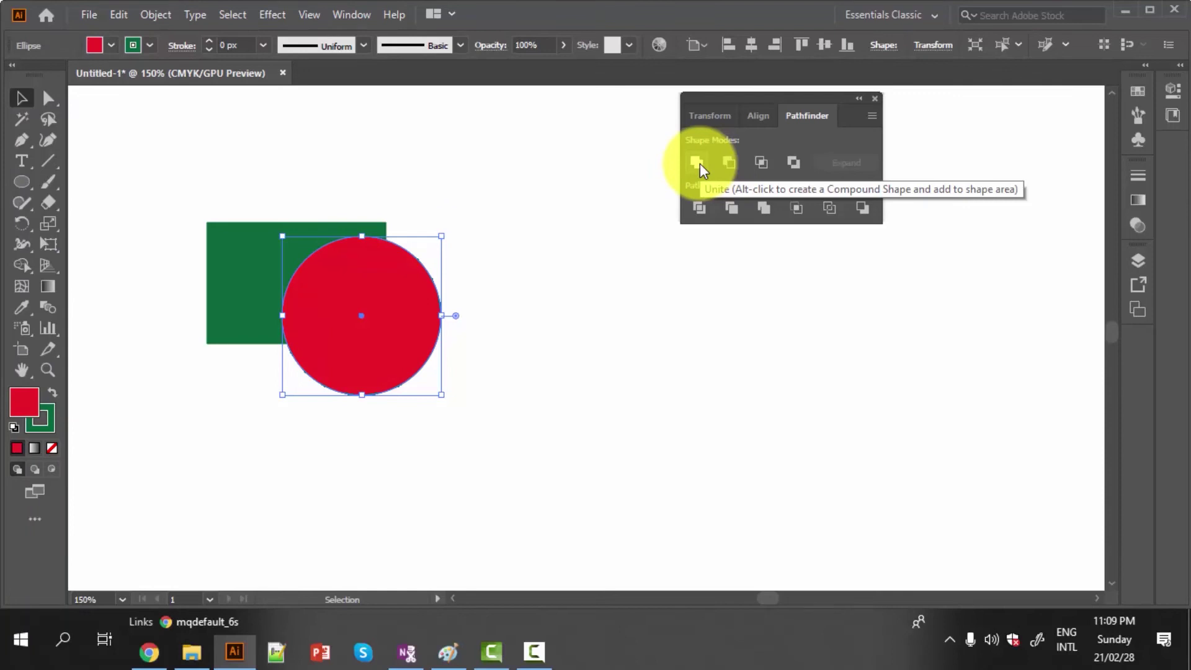
- Unite the rectangle and circle into one red shape, move it, then delete it
left_click_drag(129, 162, 486, 374)
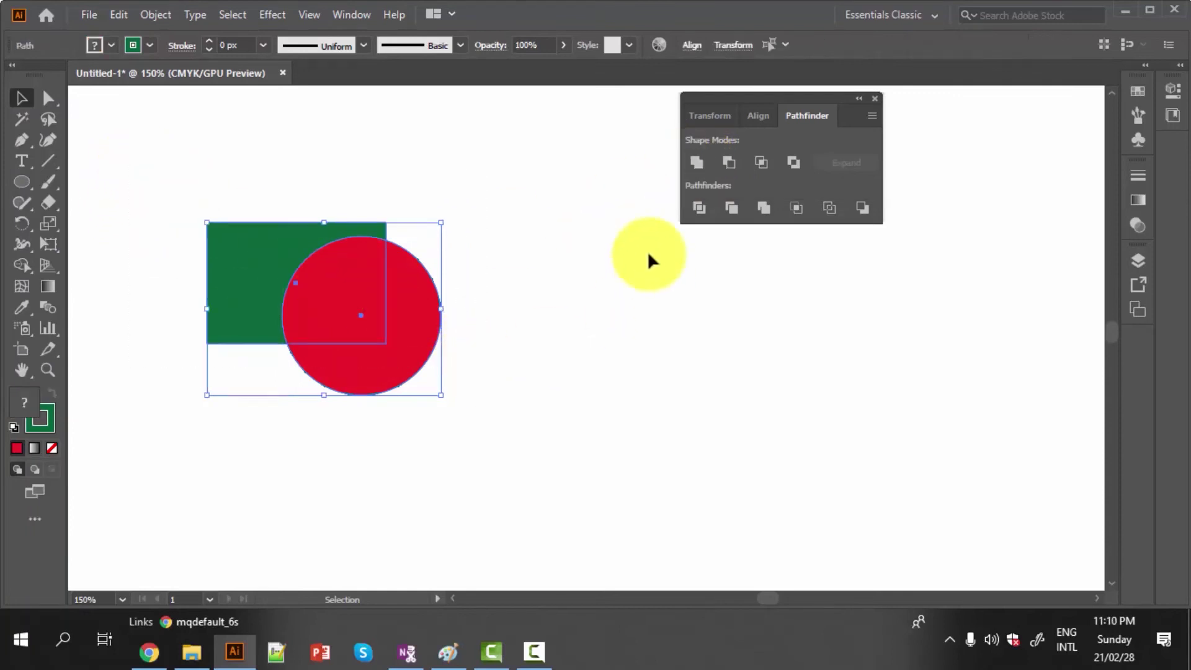
left_click(696, 163)
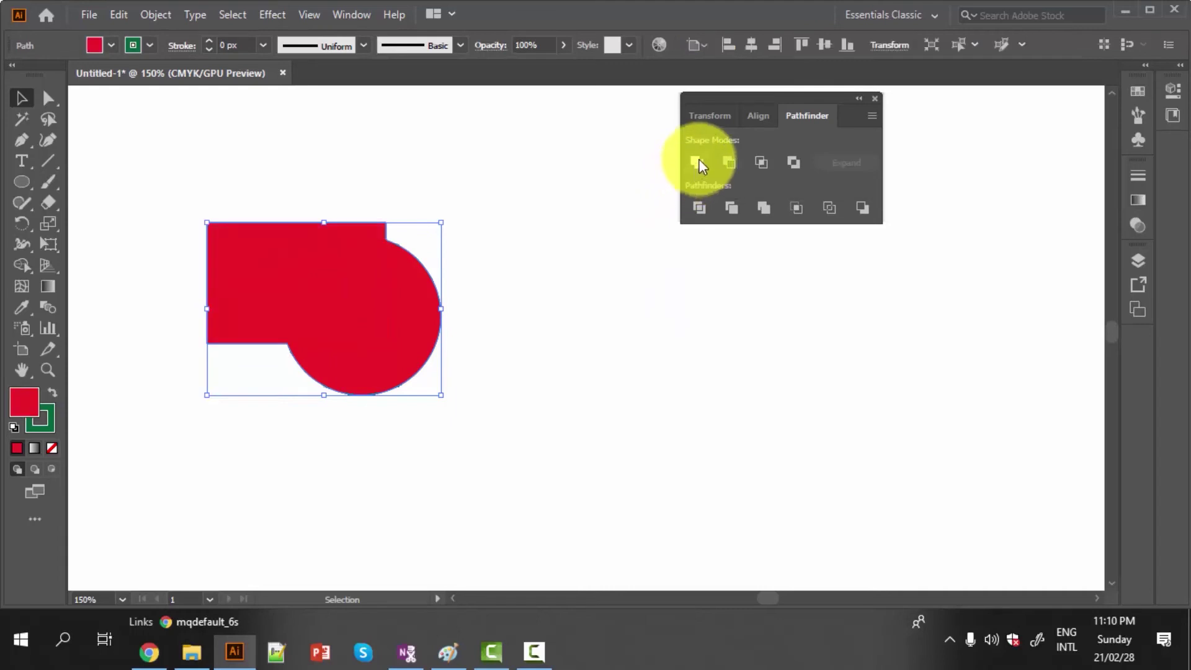
left_click(254, 198)
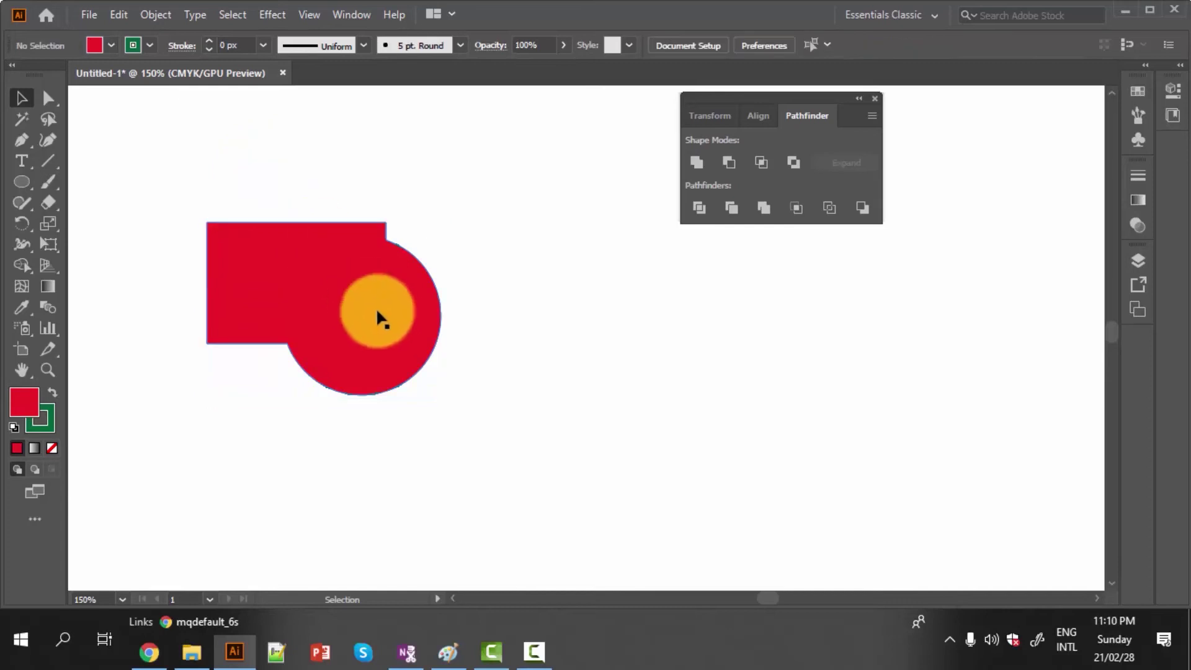
left_click_drag(367, 321, 318, 265)
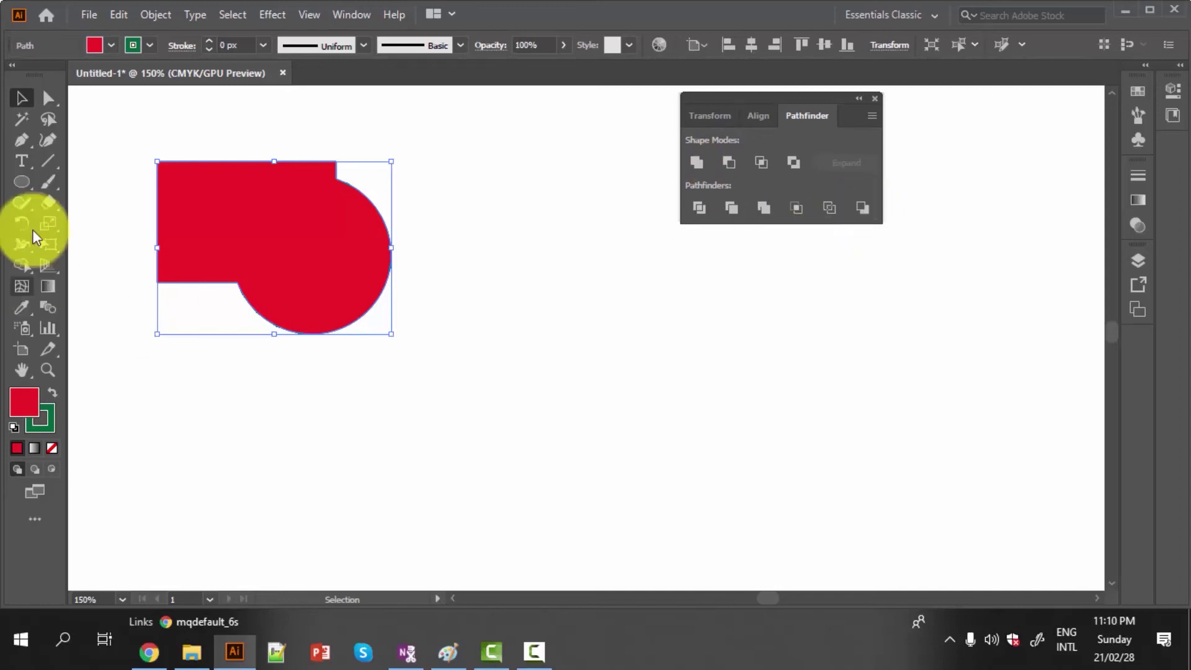
key("Delete")
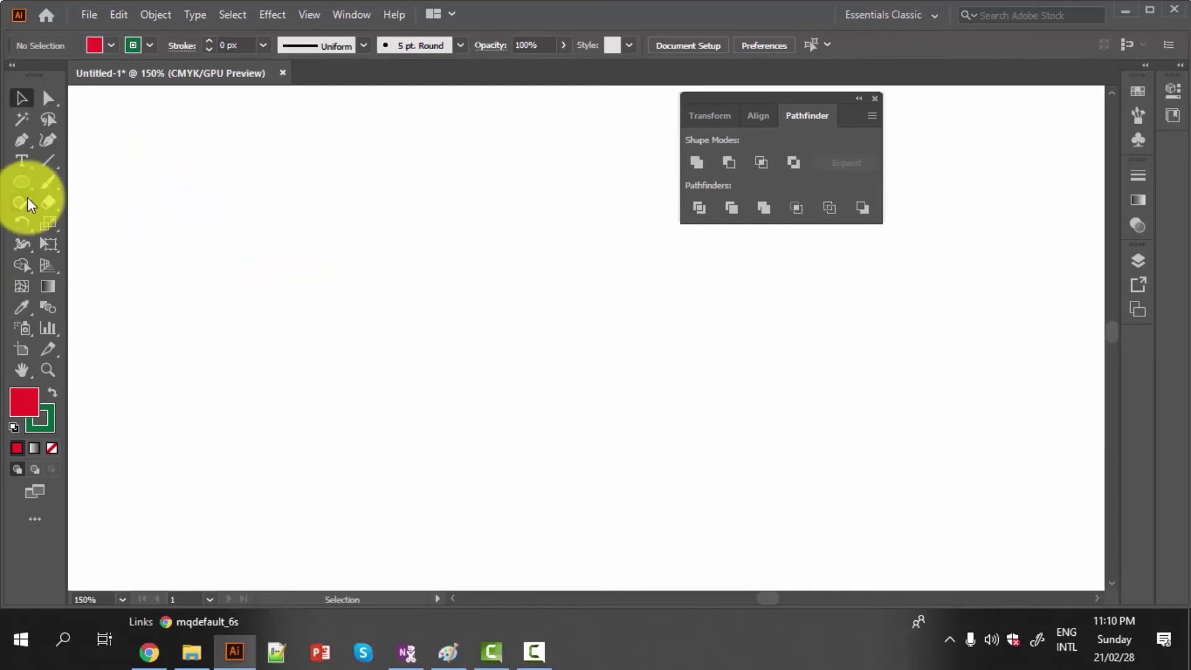
- Draw a red rectangle and a star overlapping its right side
left_click_drag(21, 179, 102, 190)
key("m")
left_click_drag(225, 192, 456, 323)
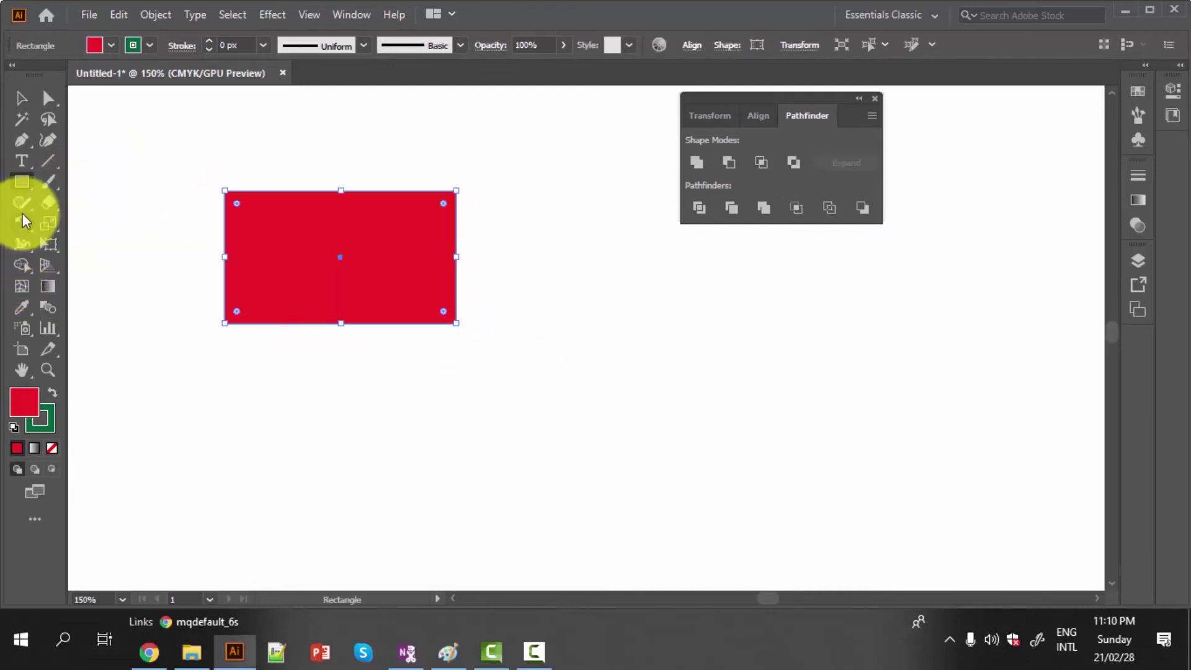
left_click_drag(21, 180, 89, 271)
left_click(91, 267)
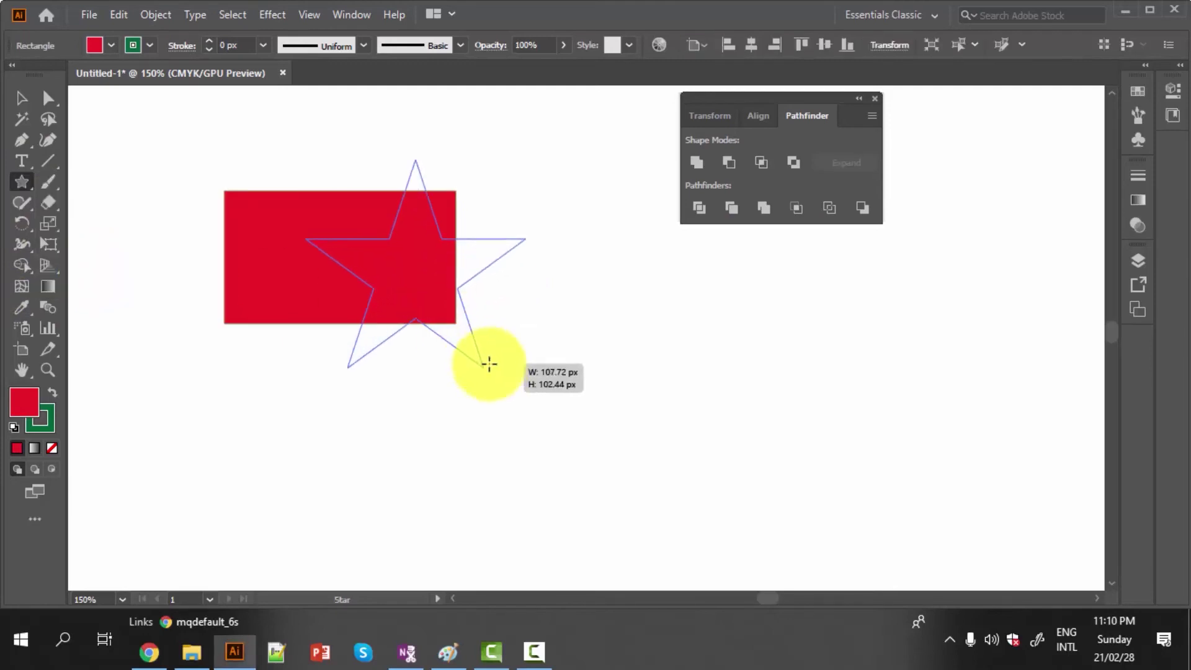
left_click_drag(417, 275, 483, 367)
left_click(18, 101)
left_click_drag(406, 262, 475, 274)
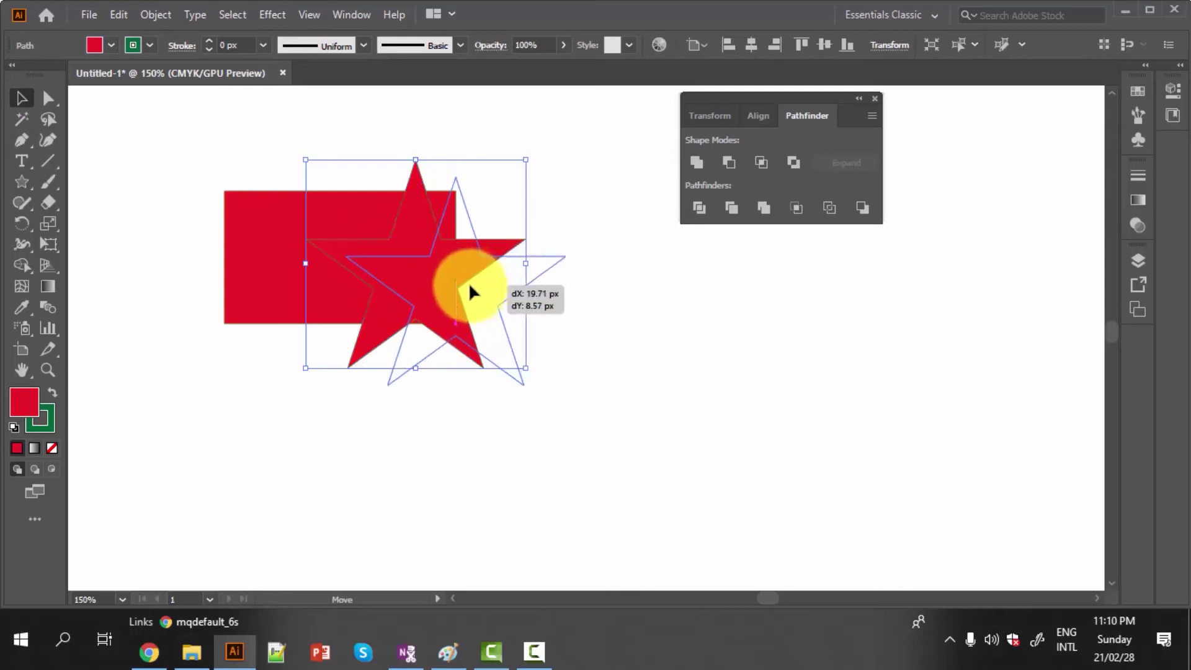
left_click_drag(476, 280, 487, 314)
- Select the rectangle and star together and apply Pathfinder Minus Front to notch the rectangle
left_click(598, 378)
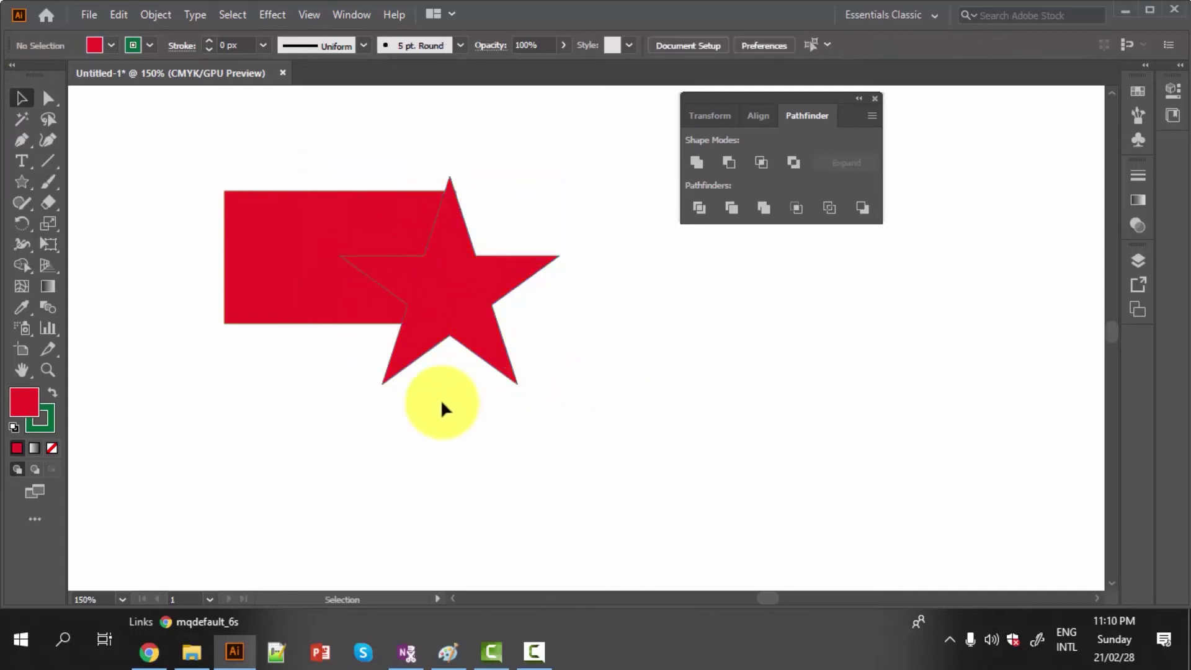
left_click_drag(163, 198, 302, 331)
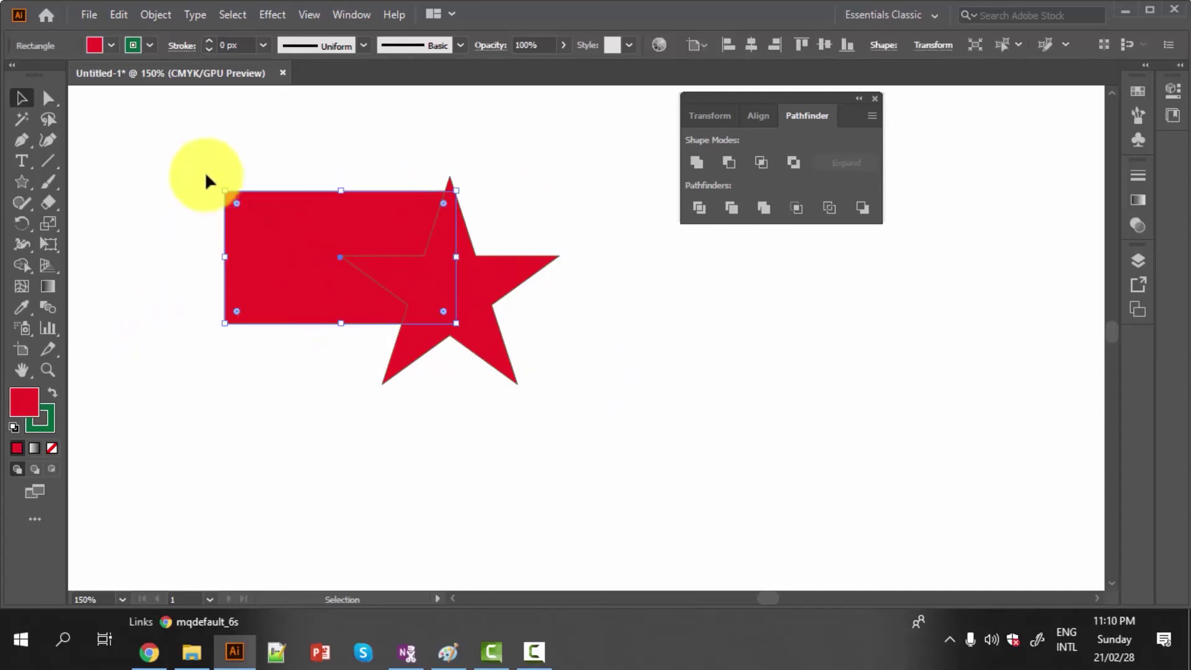
left_click_drag(205, 171, 311, 286)
left_click_drag(582, 356, 339, 342)
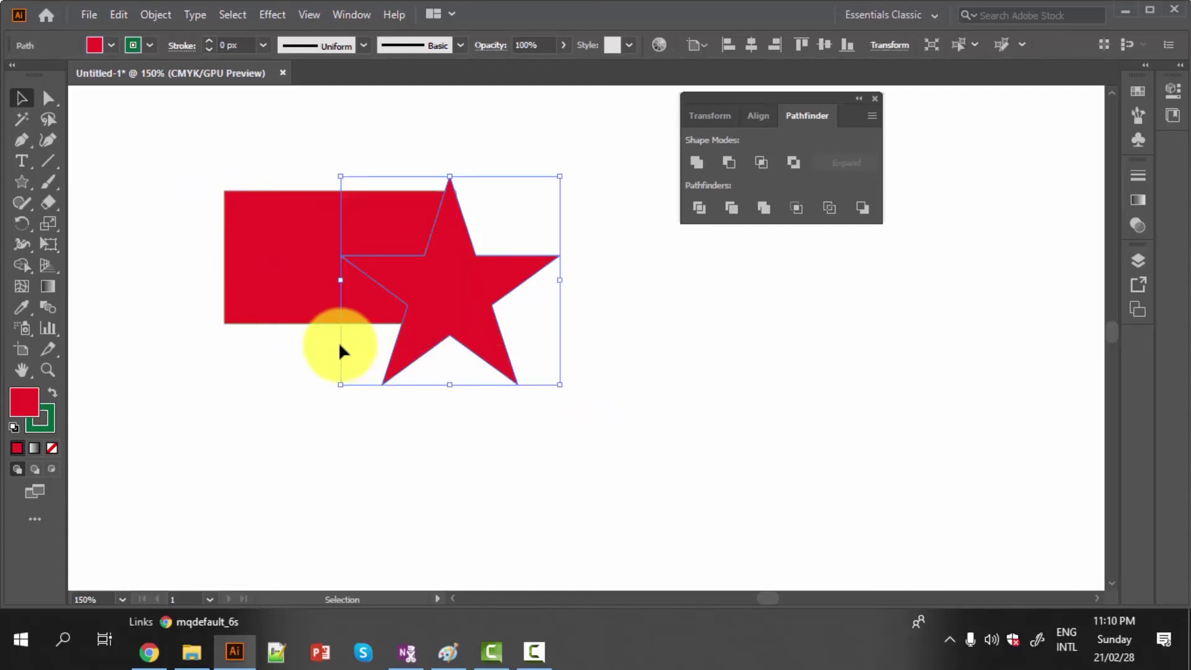
left_click(287, 390)
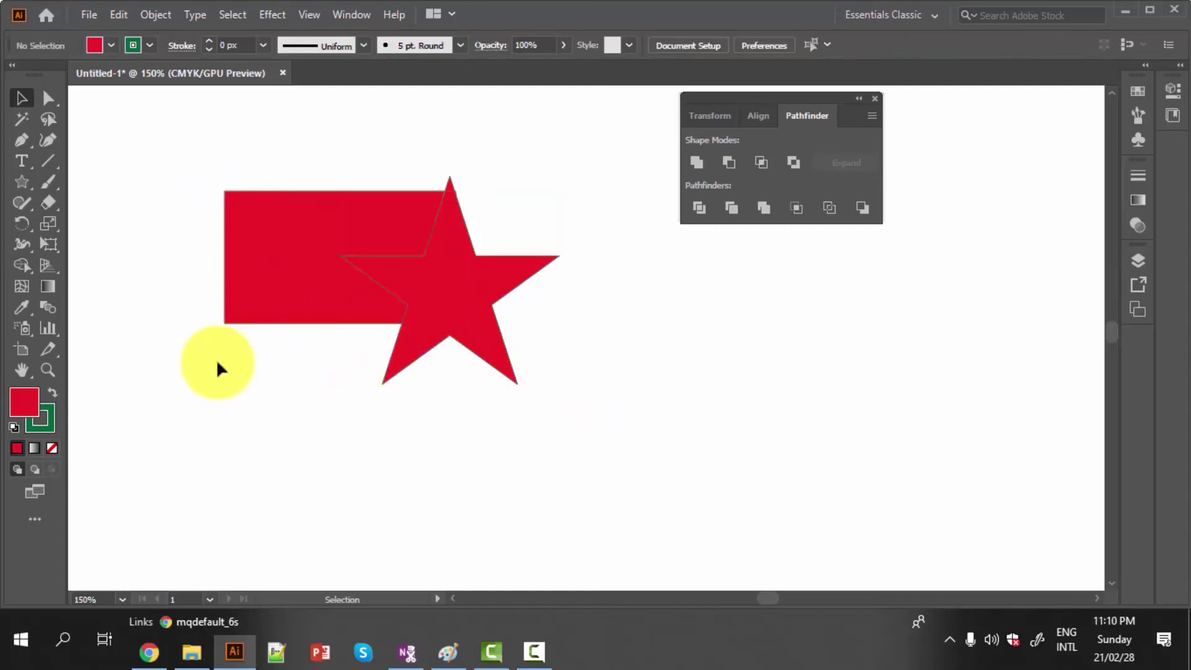
left_click_drag(145, 173, 523, 424)
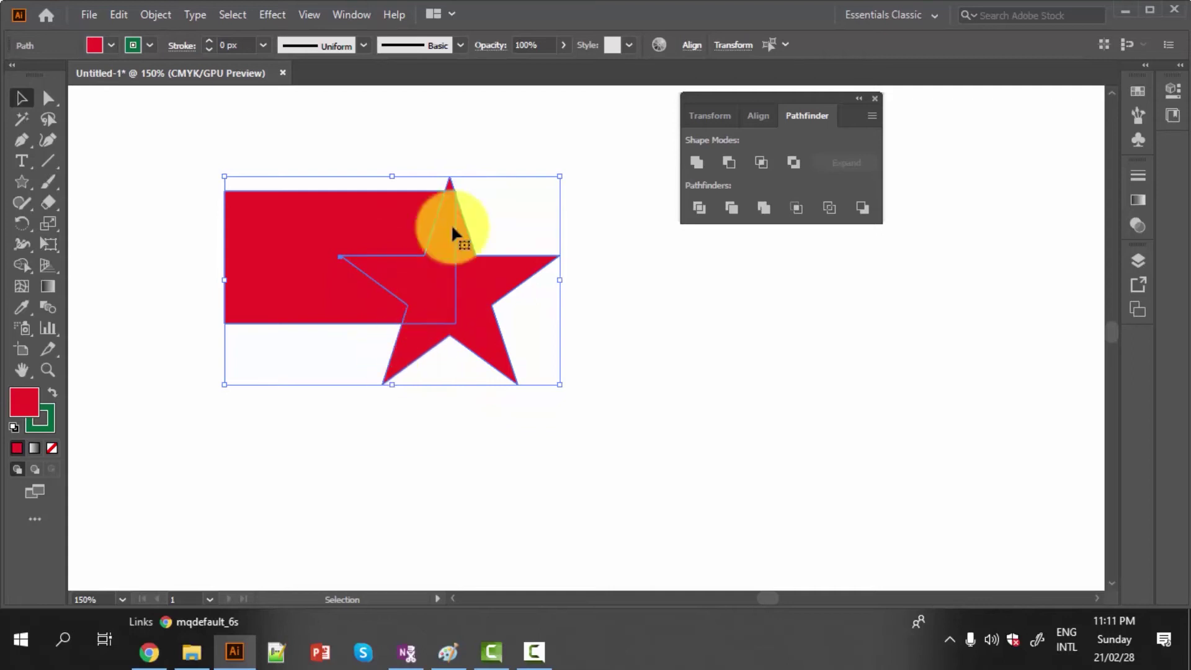
left_click(729, 162)
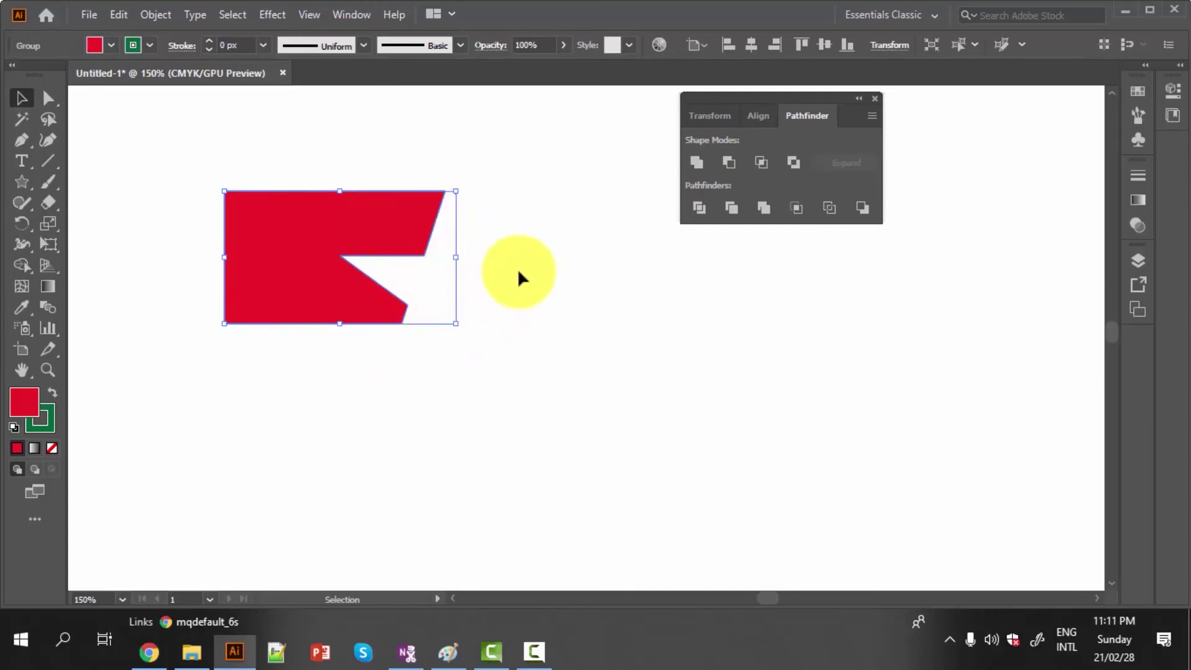
left_click(470, 312)
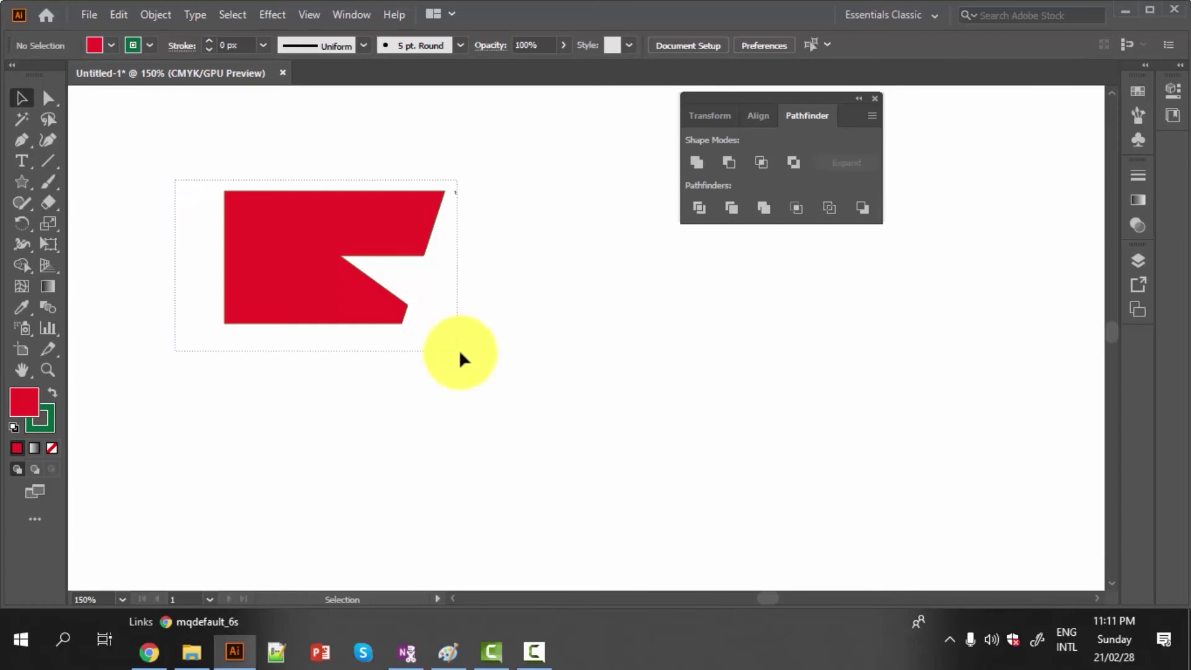
- Draw a new red rectangle below the notched shape and a circle overlapping it
left_click_drag(175, 181, 459, 349)
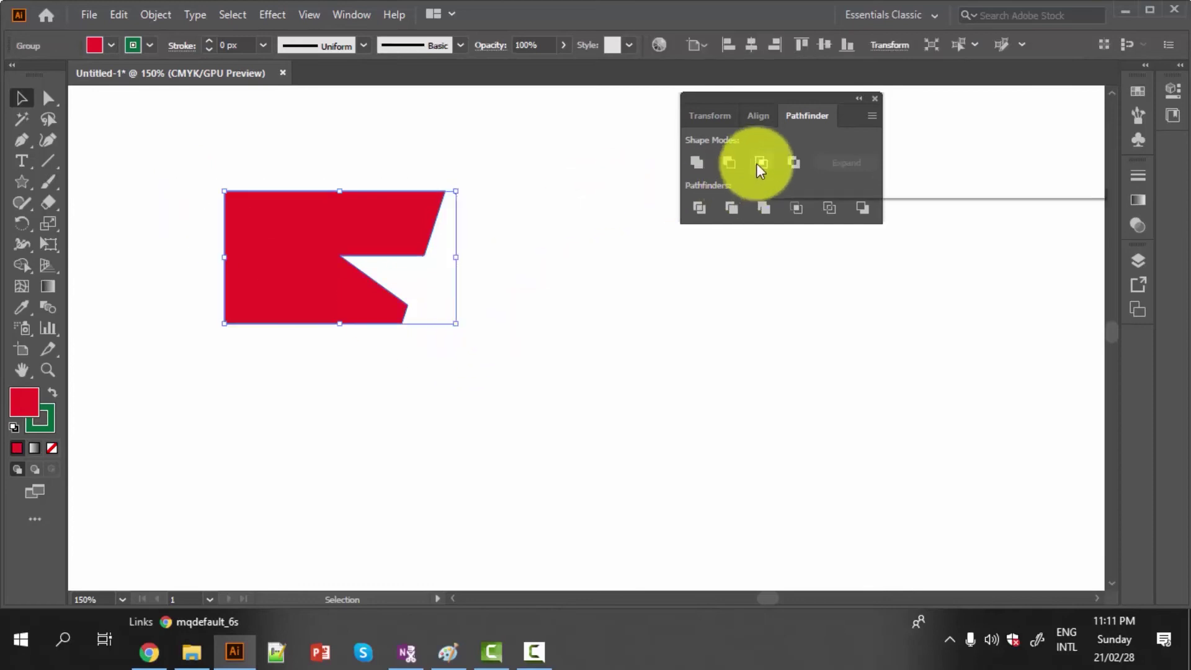
scroll(512, 337, "down", 3)
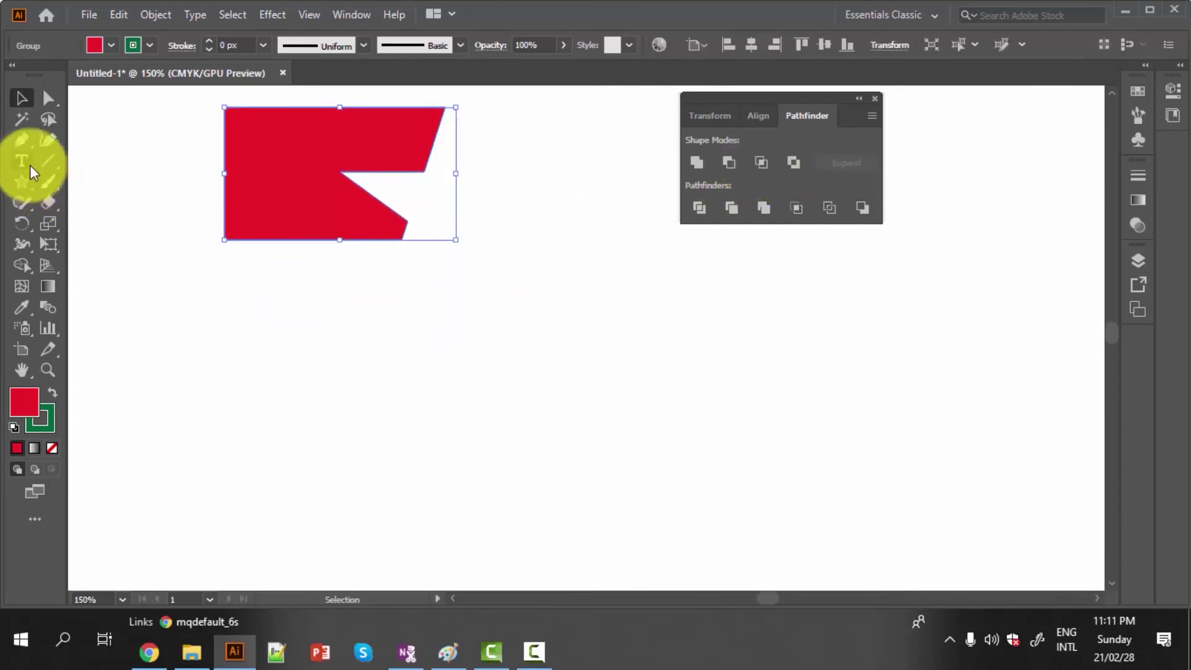
left_click_drag(14, 188, 107, 177)
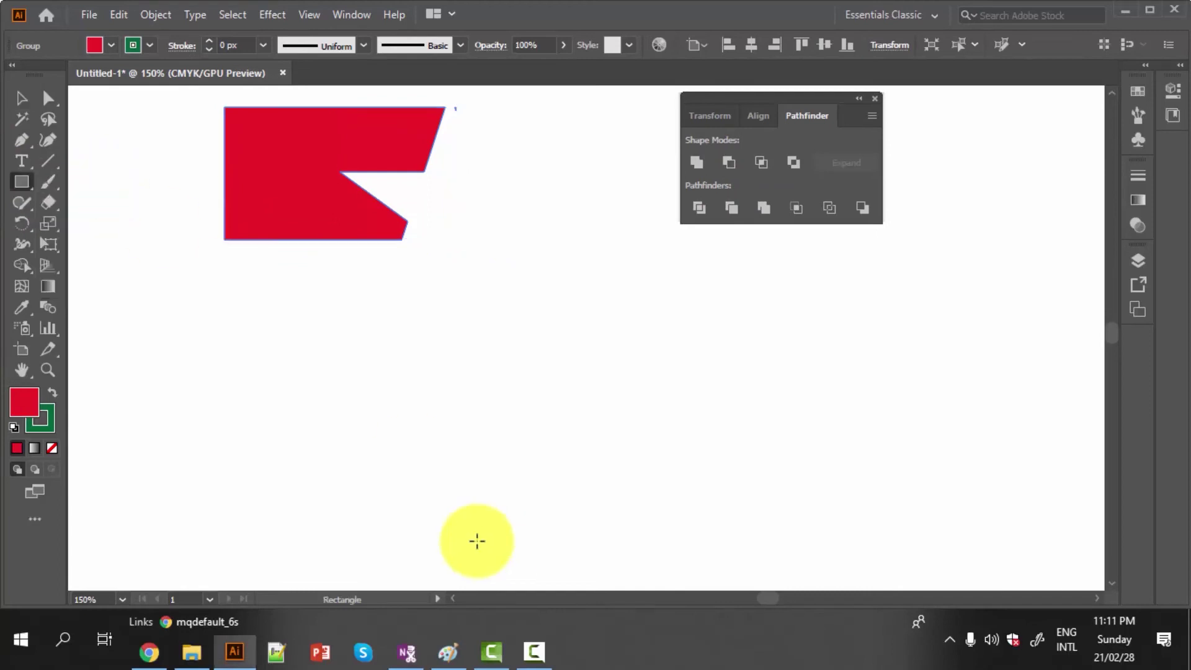
left_click_drag(224, 352, 453, 494)
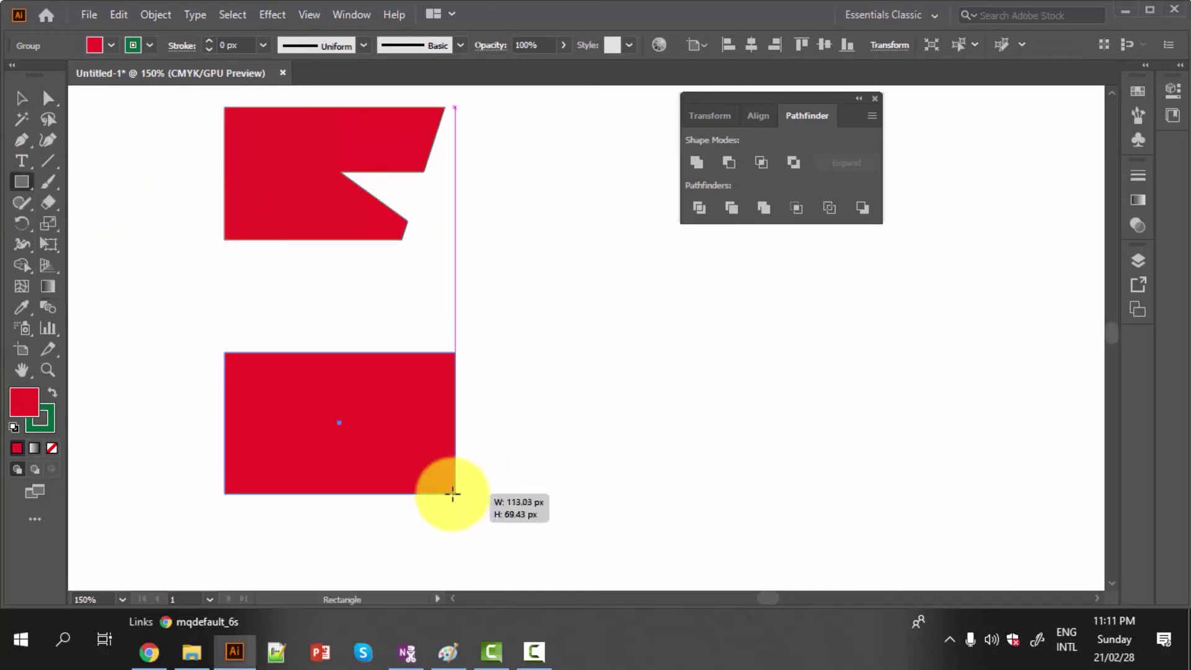
scroll(452, 489, "down", 3)
left_click(24, 182)
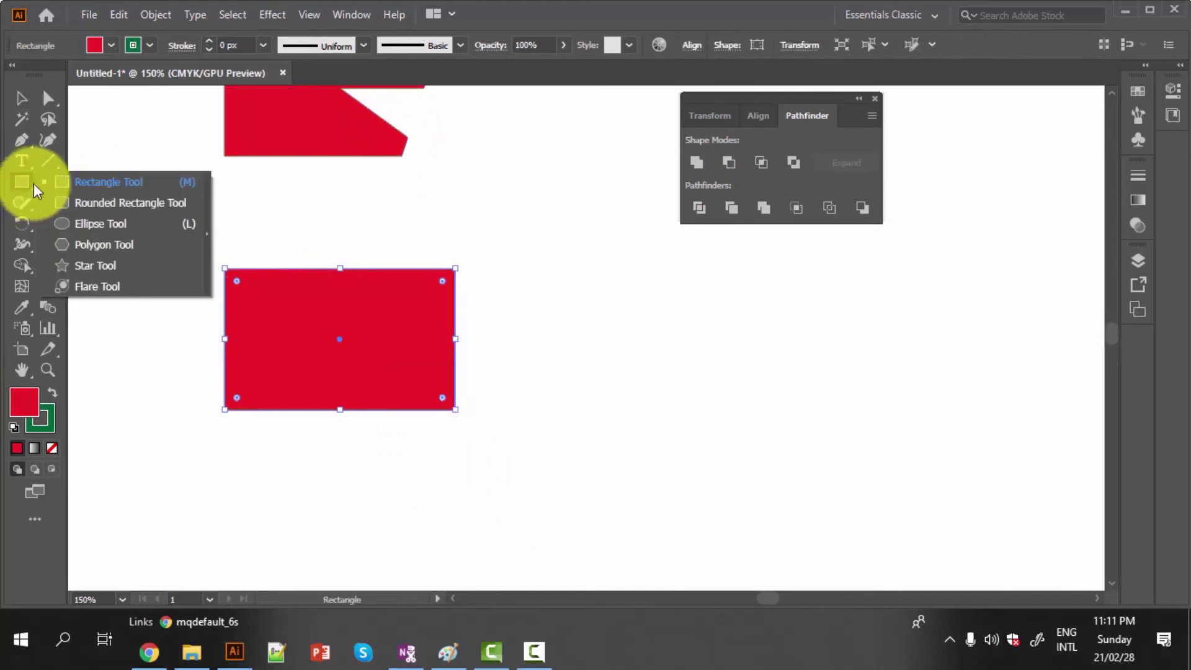
left_click(89, 223)
left_click_drag(365, 231, 585, 469)
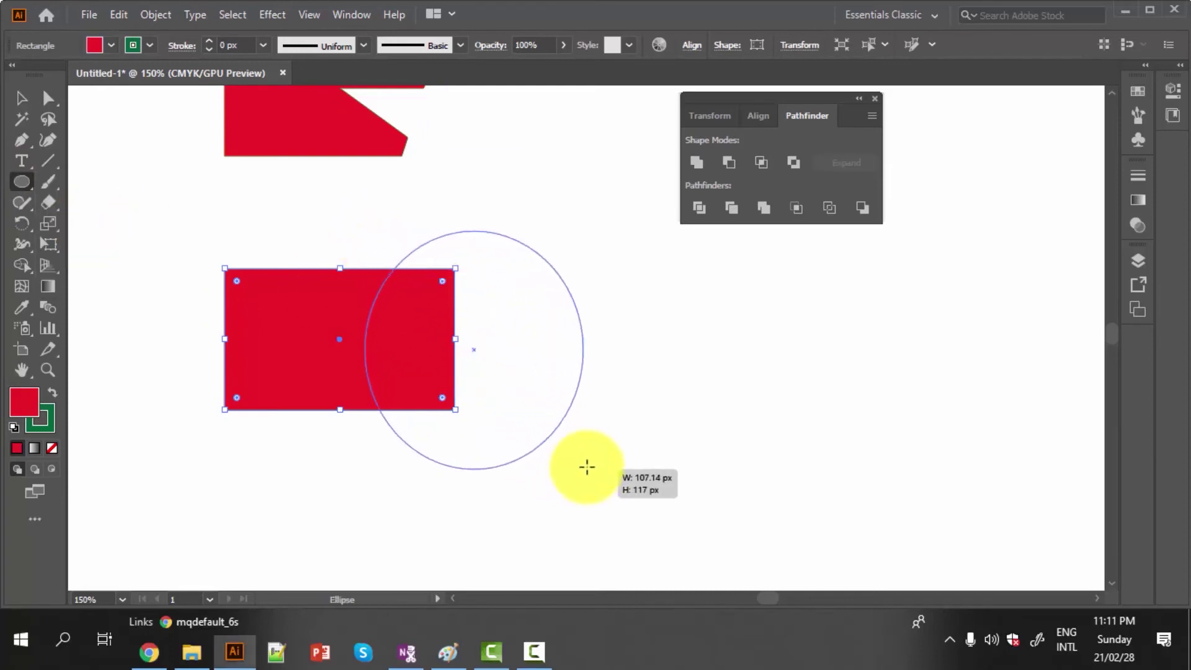
left_click_drag(584, 468, 604, 450)
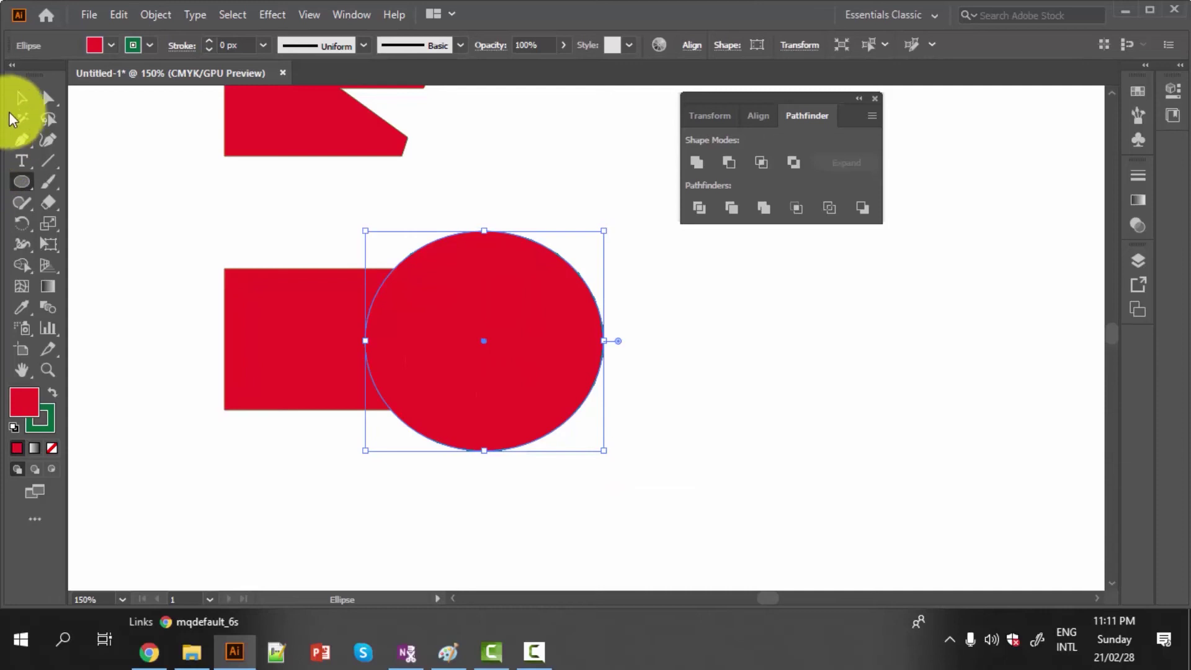
- Intersect the rectangle and circle into a half-round shape and shift it slightly right
left_click(21, 98)
left_click_drag(563, 366, 556, 367)
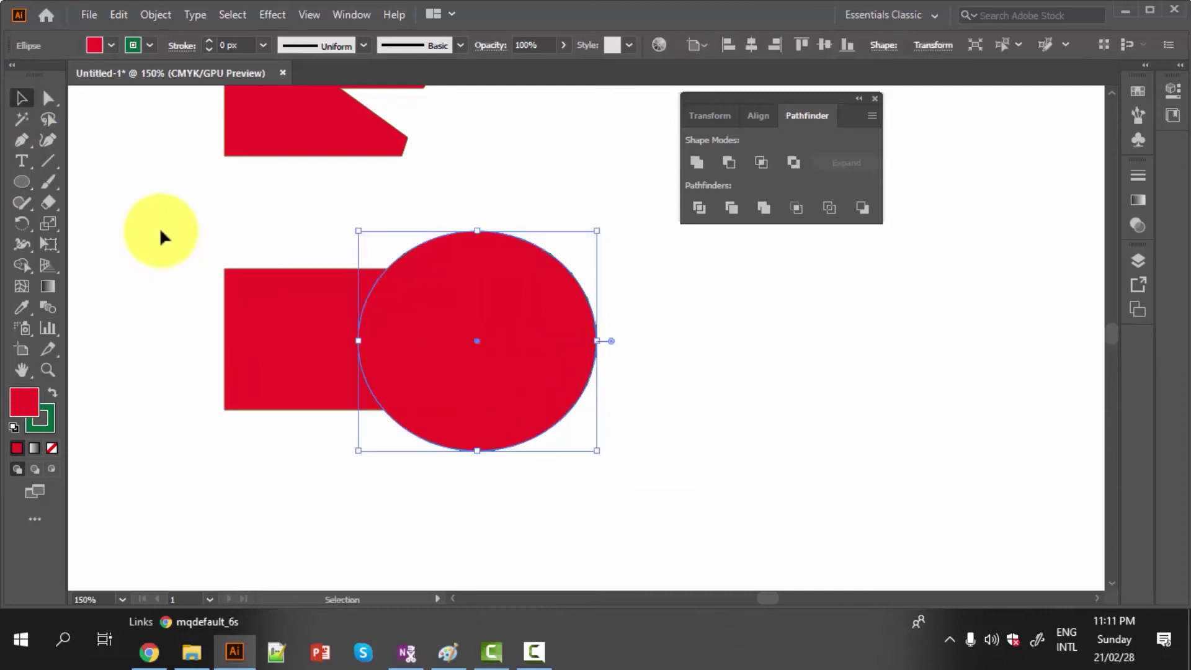
left_click_drag(162, 236, 664, 453)
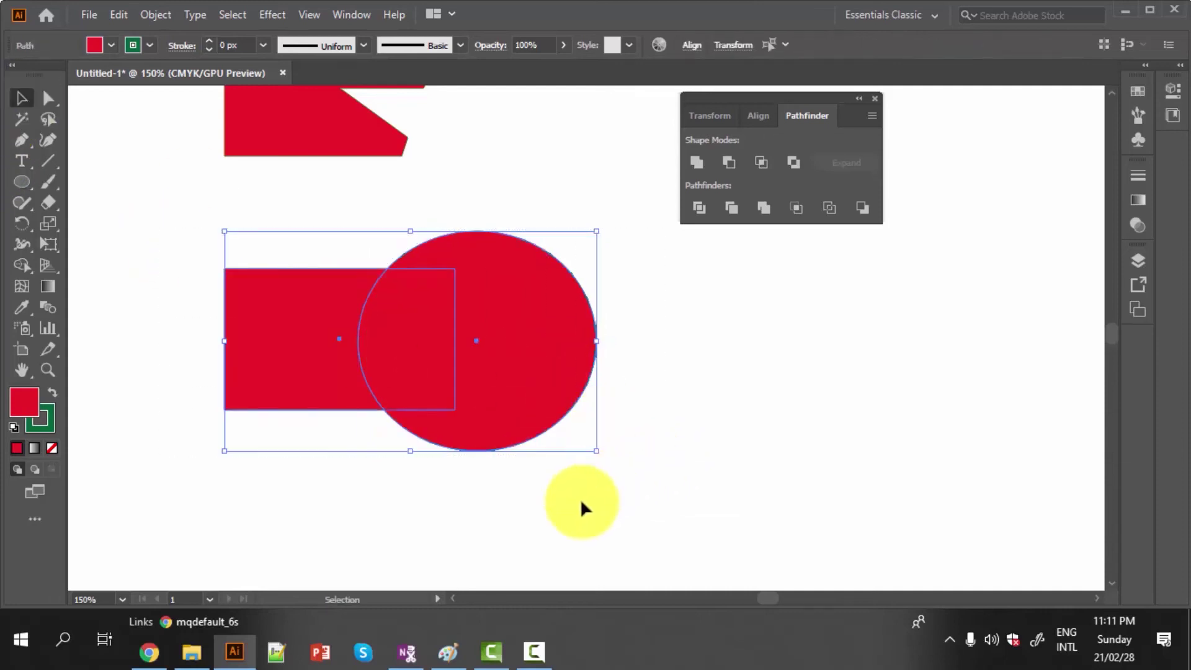
left_click(529, 387)
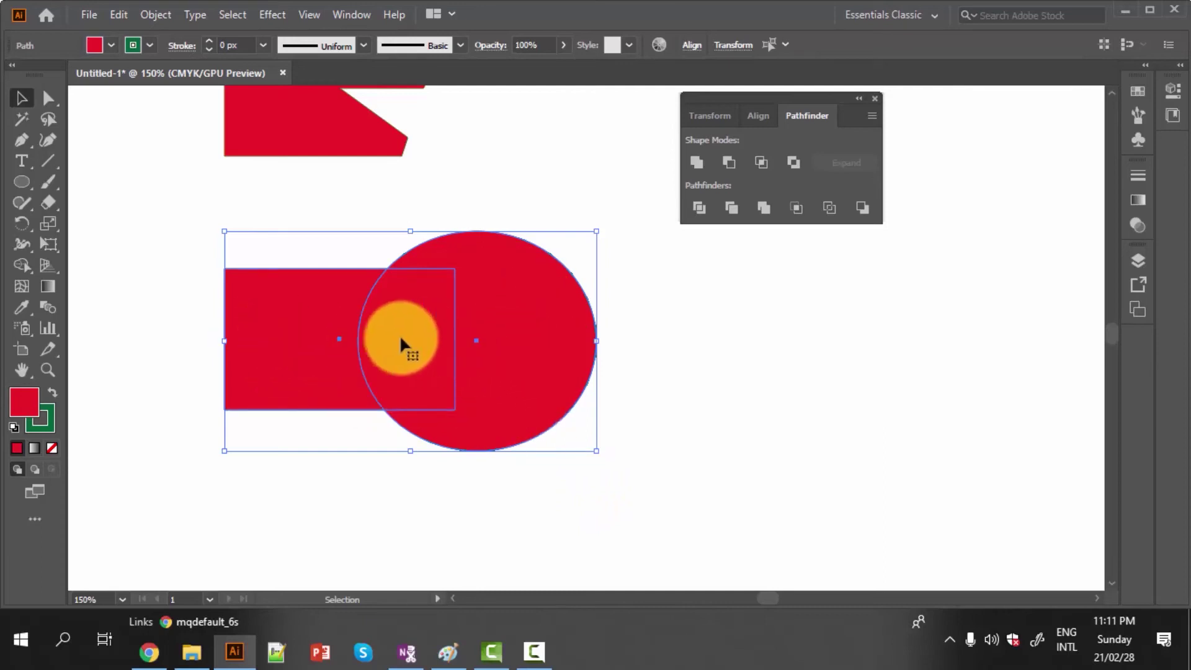
left_click(761, 161)
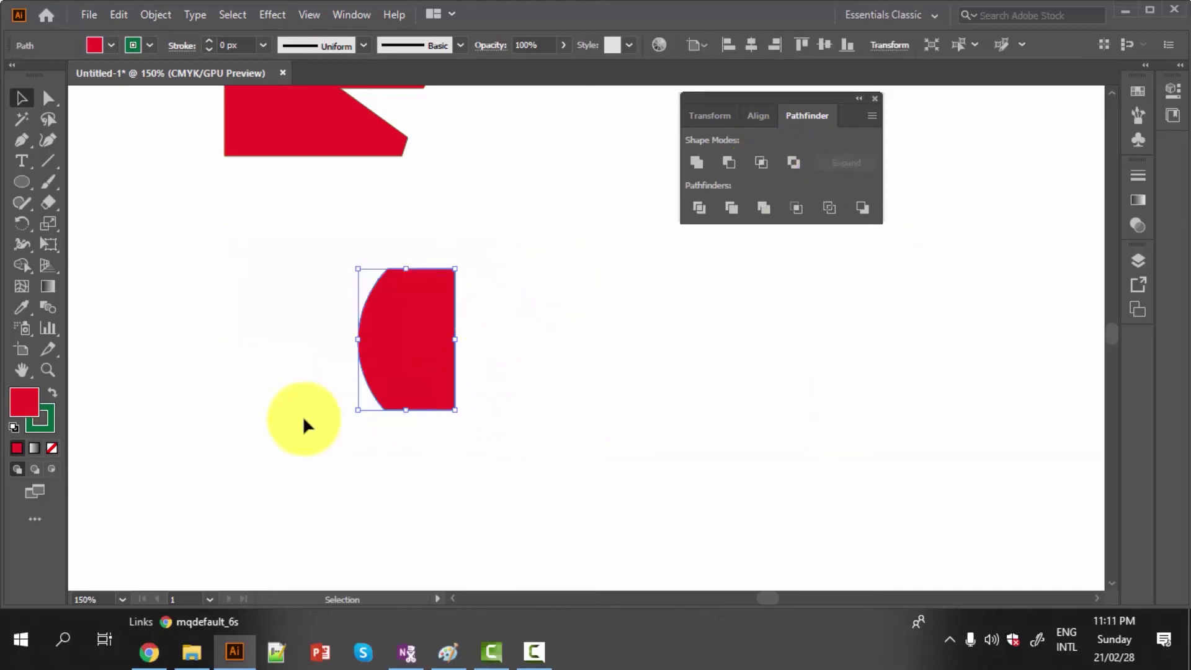
left_click(412, 315)
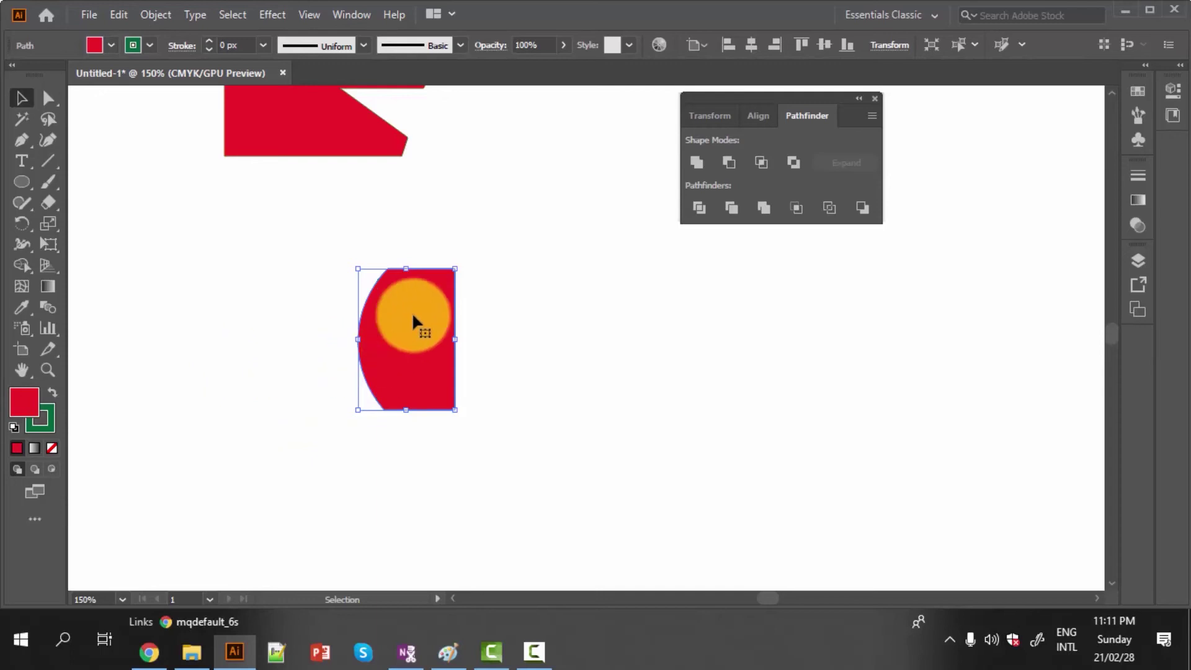
left_click(404, 367)
left_click_drag(404, 367, 409, 367)
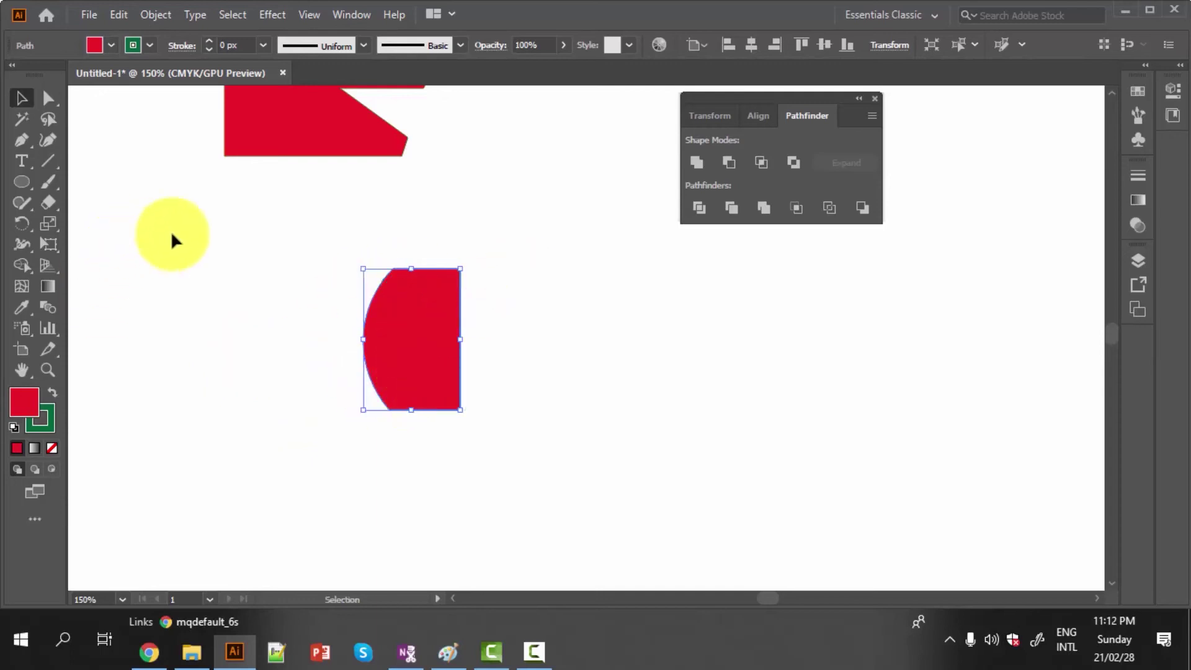
left_click(425, 332)
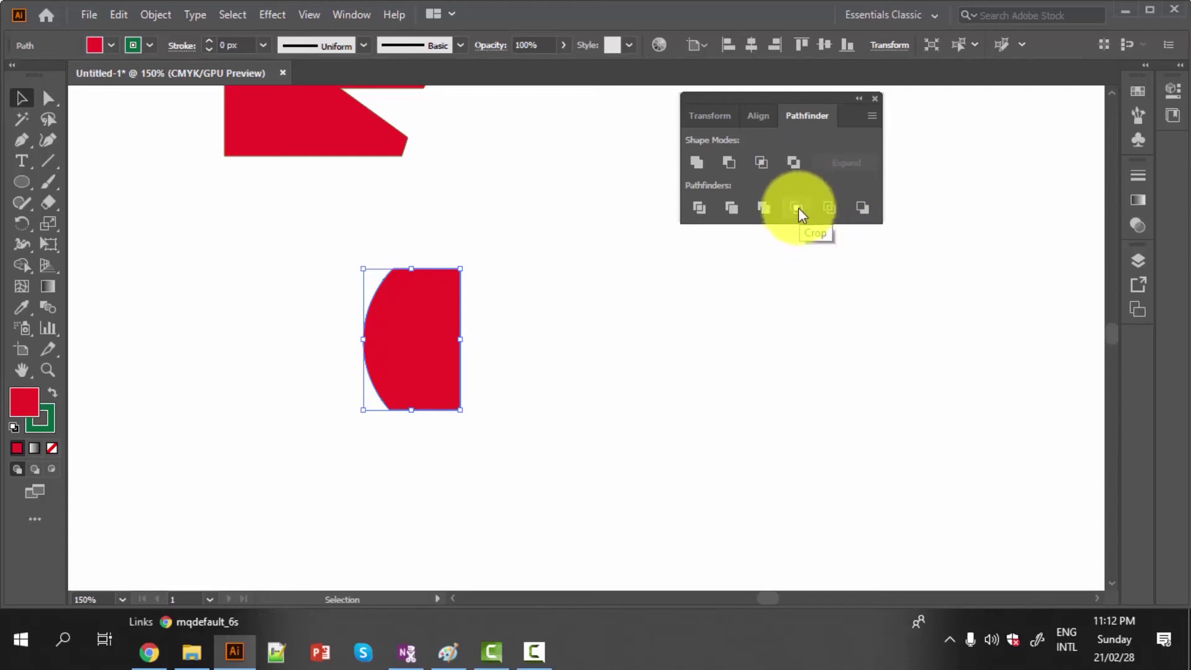
- Move the half-round shape up-left and draw a red square to its right
left_click_drag(401, 345, 221, 286)
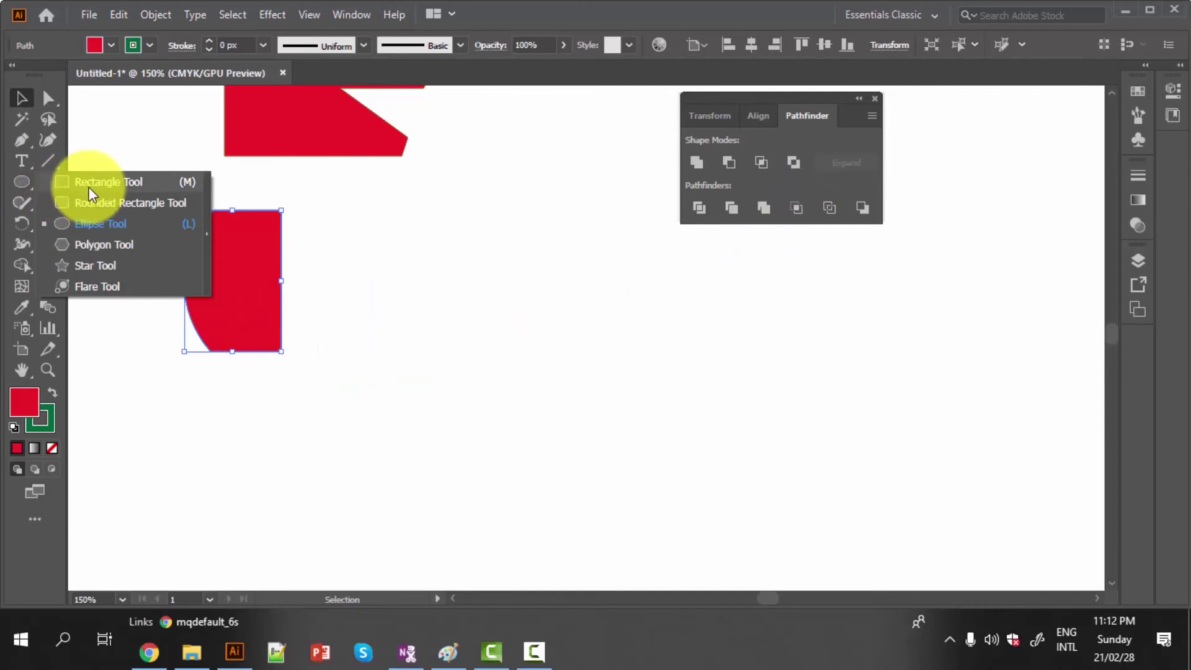
left_click_drag(22, 181, 86, 179)
left_click_drag(368, 291, 549, 468)
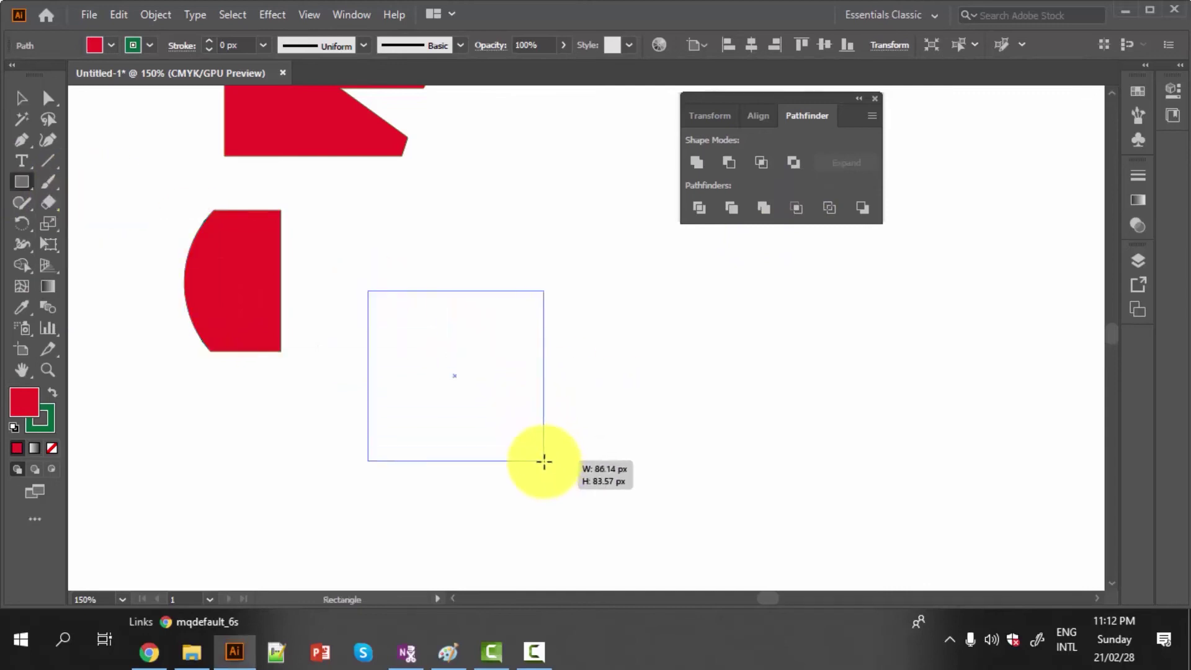
- Place a red circle over the square's lower-right corner and select both shapes
left_click_drag(22, 181, 96, 225)
scroll(739, 513, "down", 1)
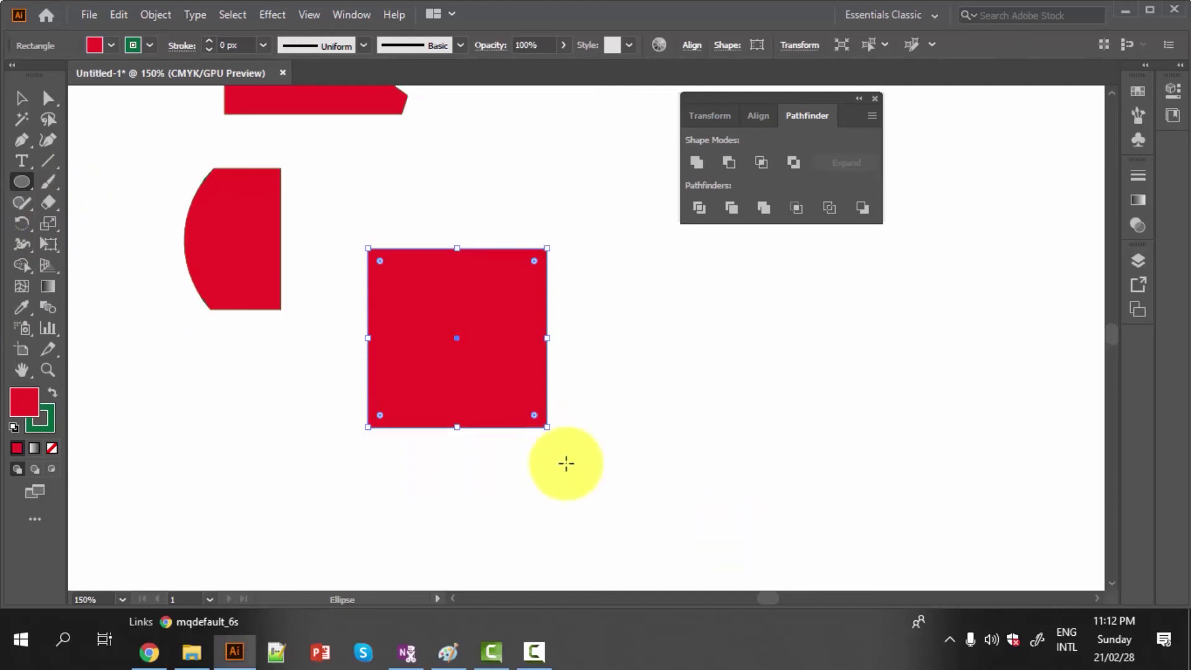
left_click_drag(486, 358, 646, 529)
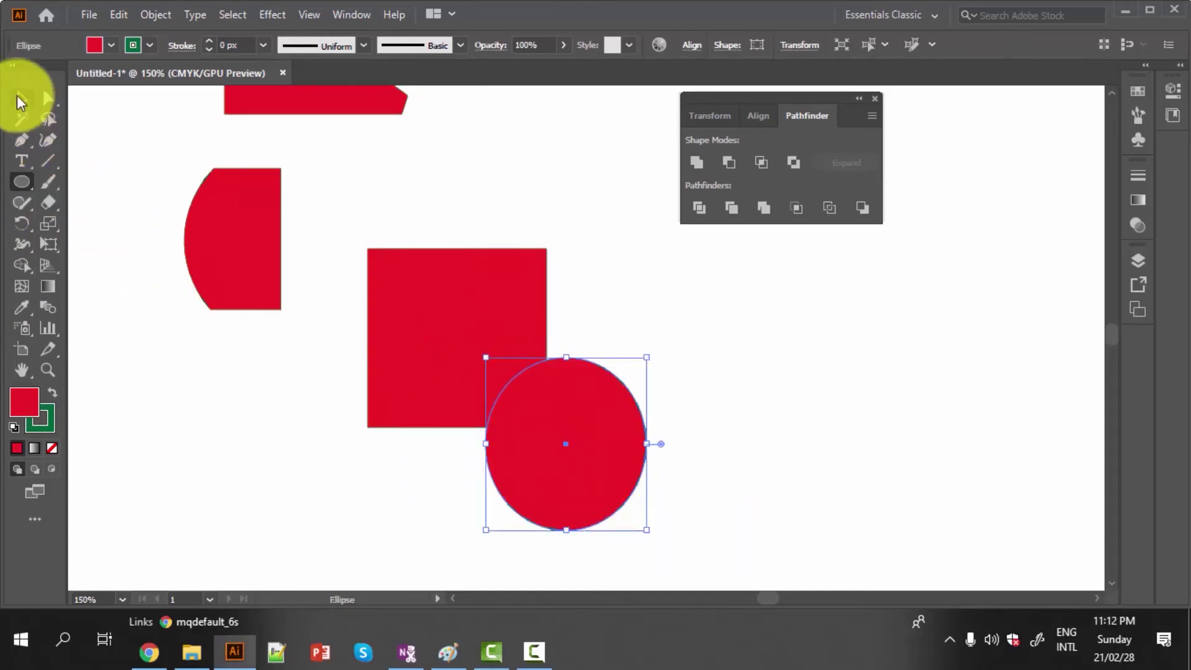
left_click(22, 98)
left_click_drag(575, 429, 535, 360)
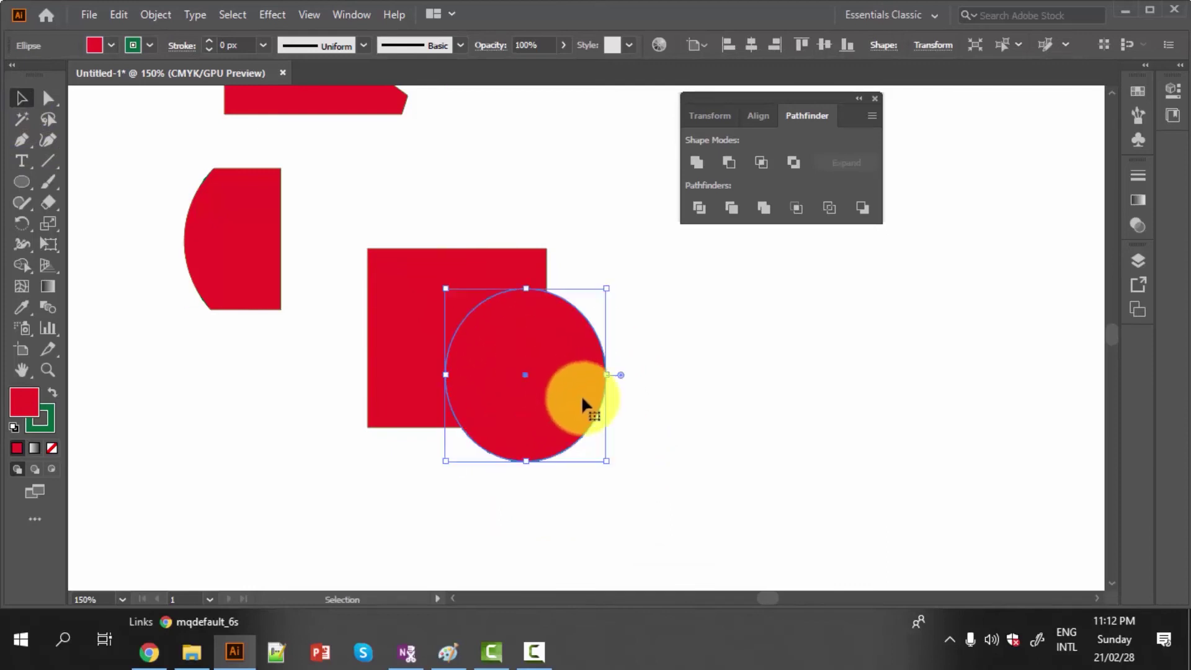
left_click_drag(578, 396, 585, 392)
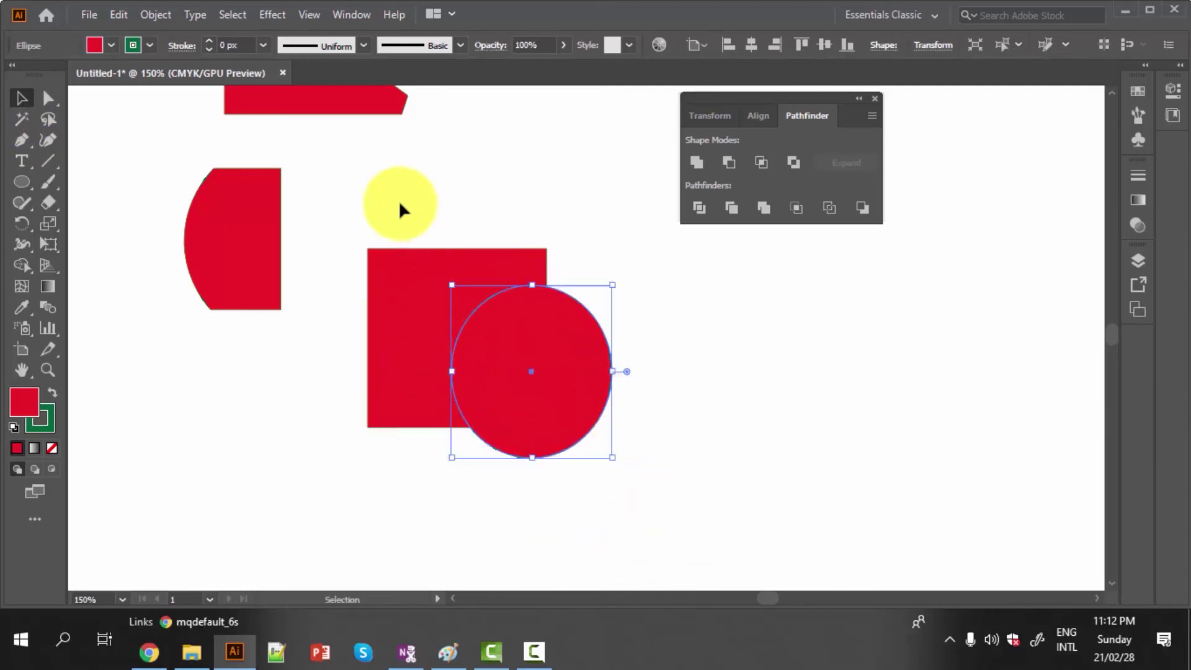
left_click_drag(360, 208, 630, 482)
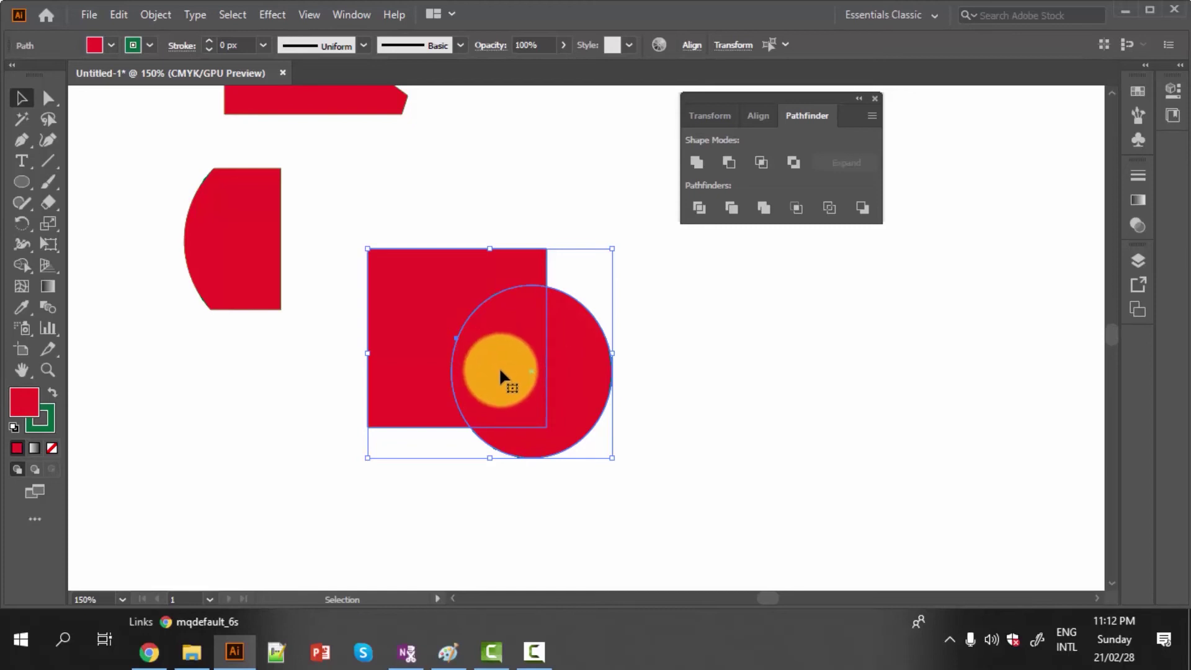
- Apply Pathfinder Exclude to punch the square–circle overlap out as a hole
left_click(794, 160)
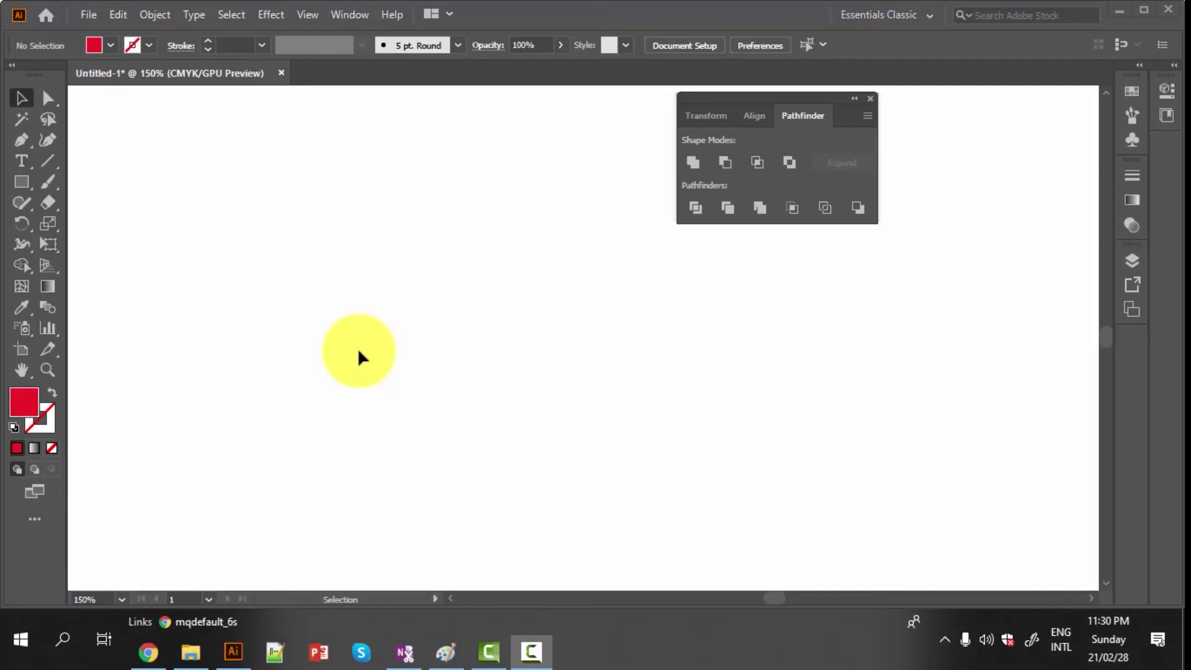
- Draw a tall thin red post and copy it to the right as the second post
key("m")
left_click_drag(184, 181, 205, 510)
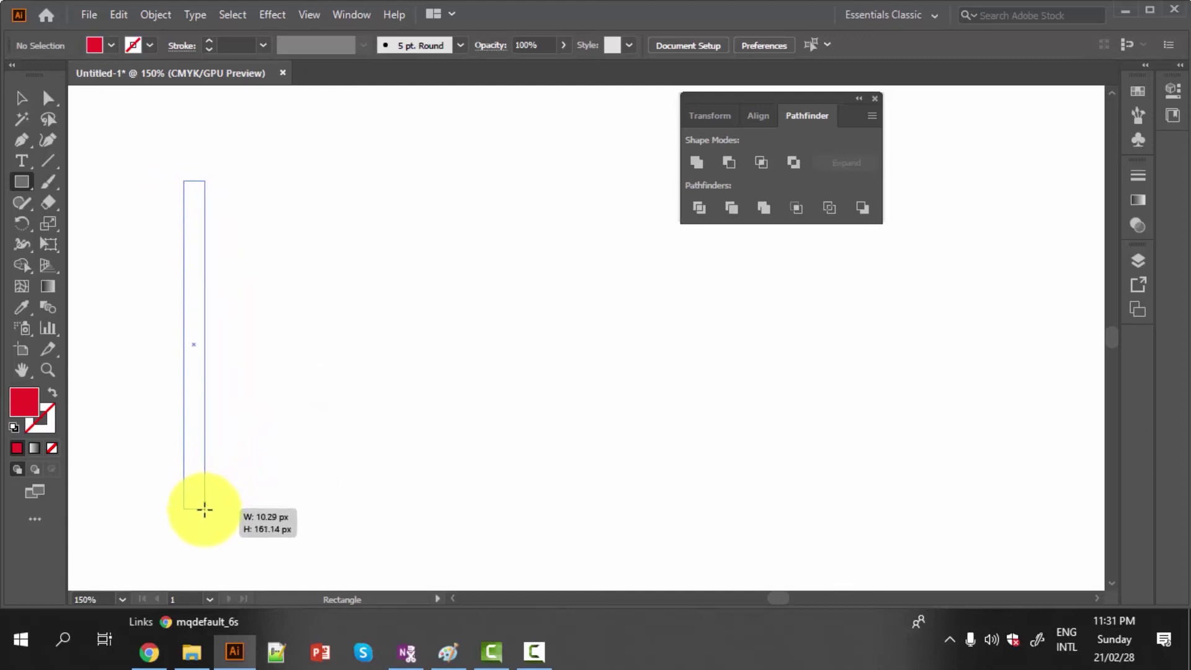
left_click_drag(205, 510, 204, 510)
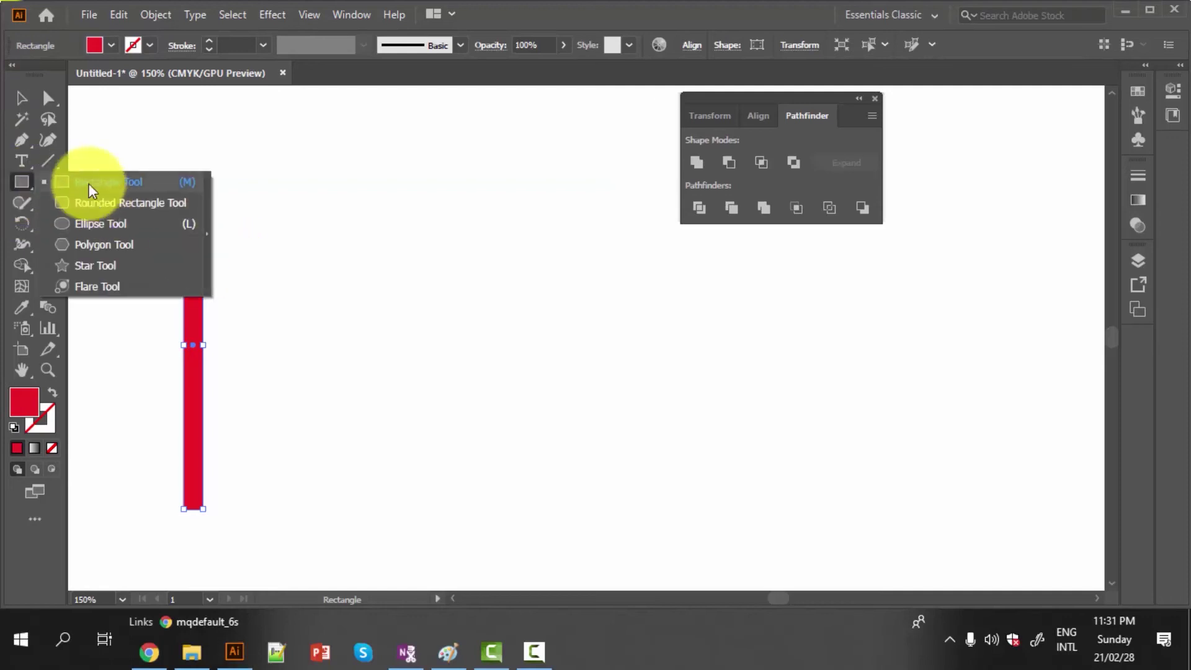
left_click_drag(20, 185, 88, 184)
left_click(22, 98)
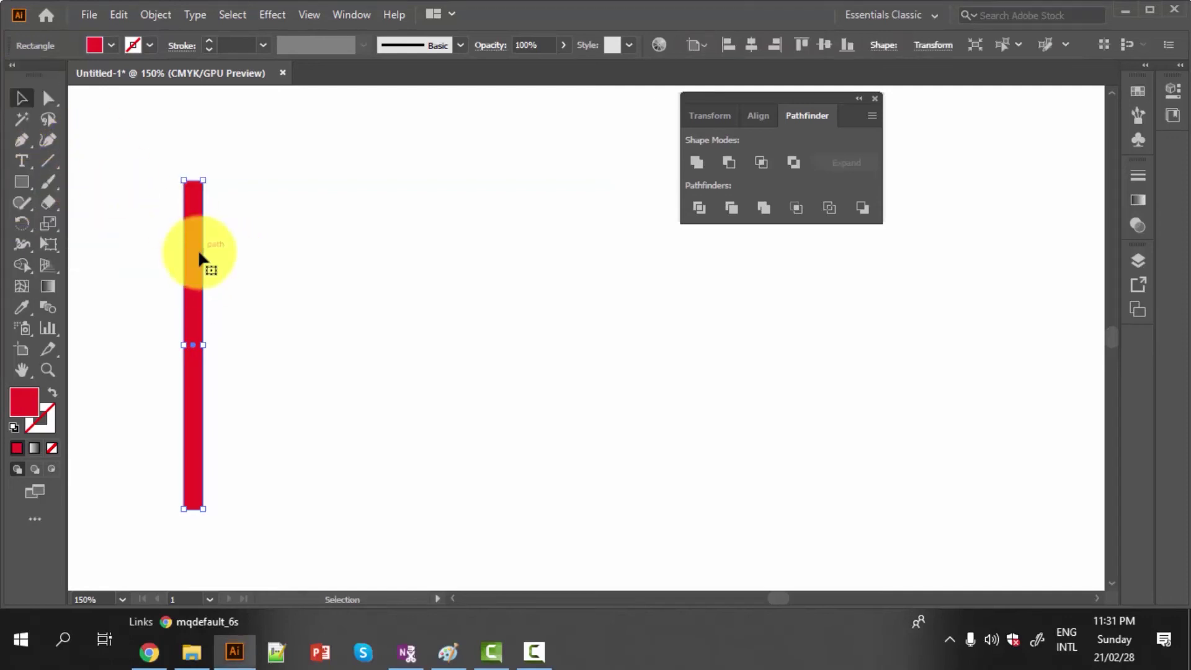
left_click_drag(200, 253, 324, 261)
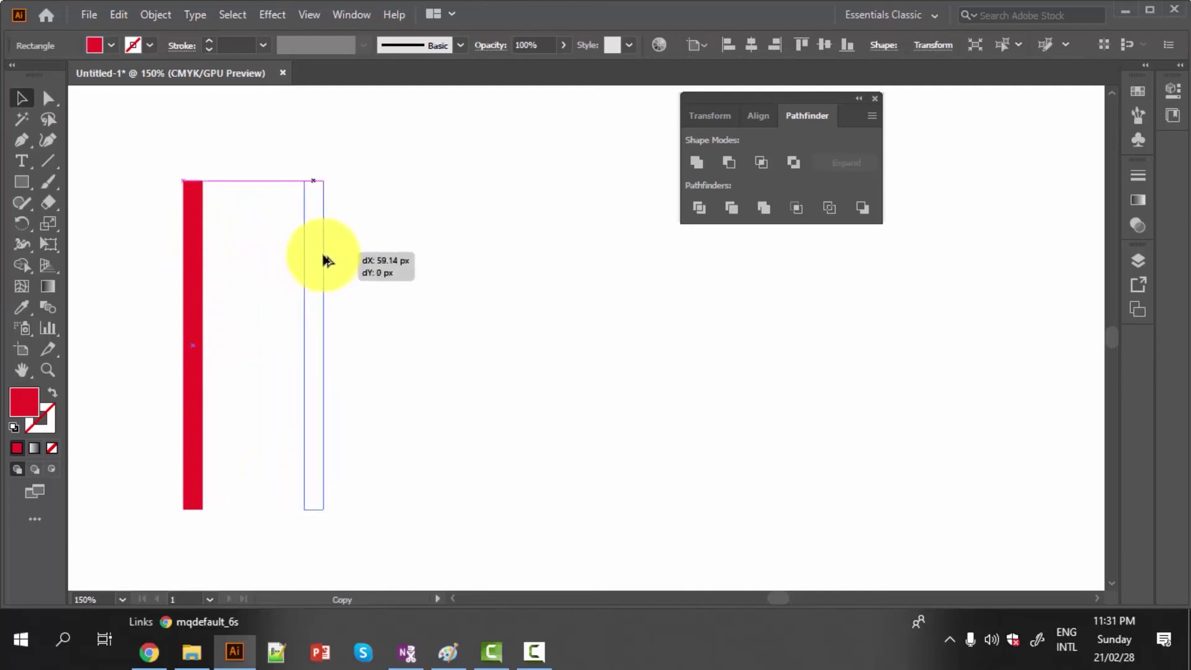
left_click_drag(324, 267, 323, 258)
- Draw a rung joining the posts and duplicate it downward with Ctrl+D into evenly spaced rungs
left_click(24, 185)
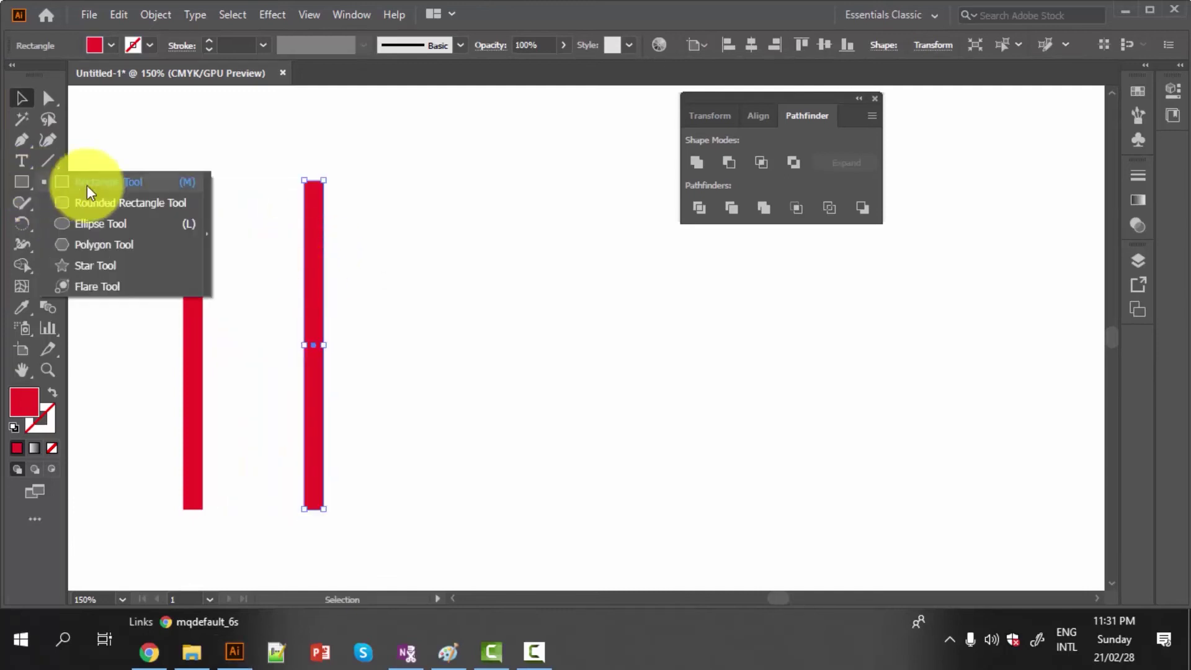
left_click(95, 182)
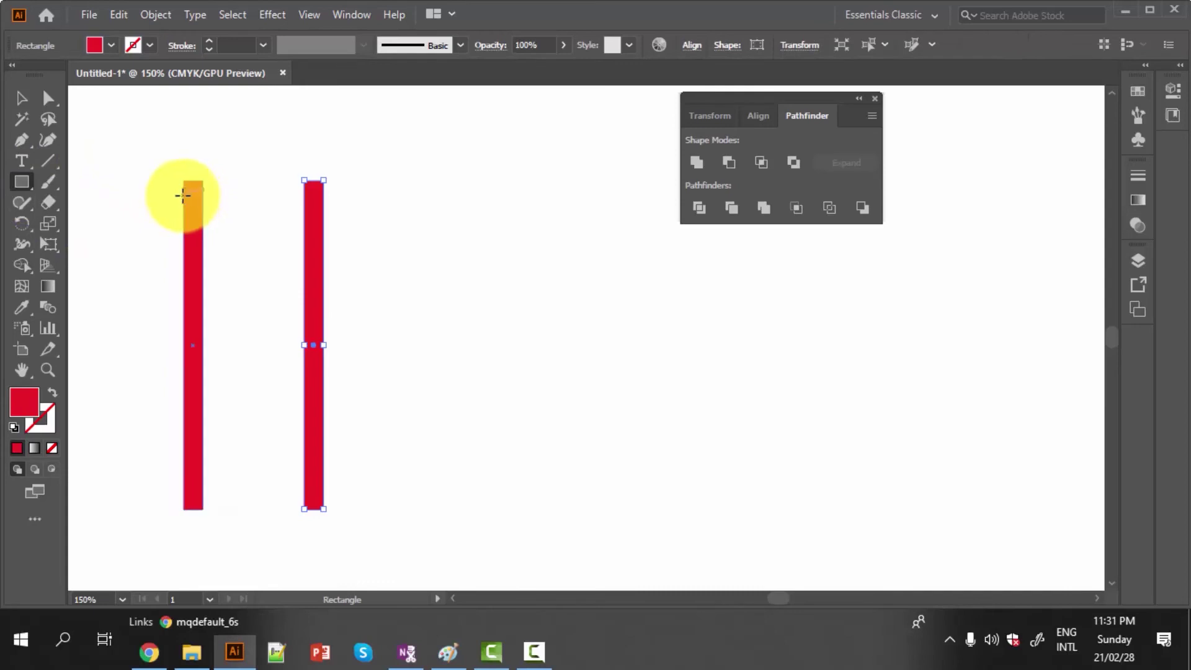
left_click_drag(183, 195, 327, 224)
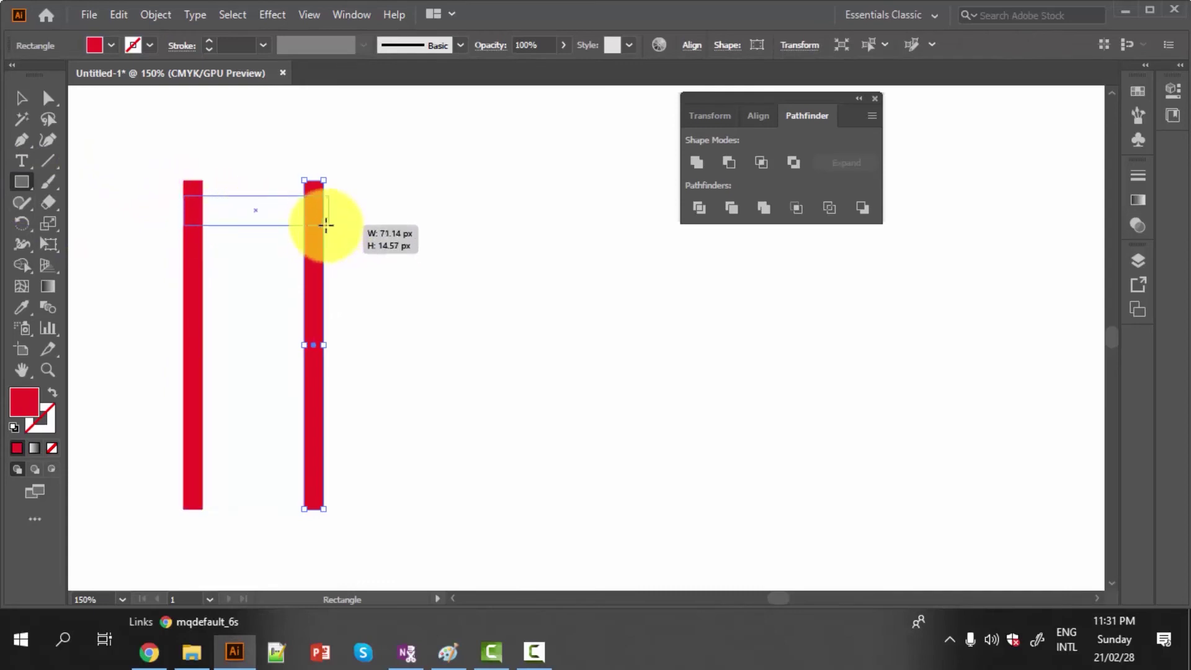
left_click_drag(327, 225, 324, 212)
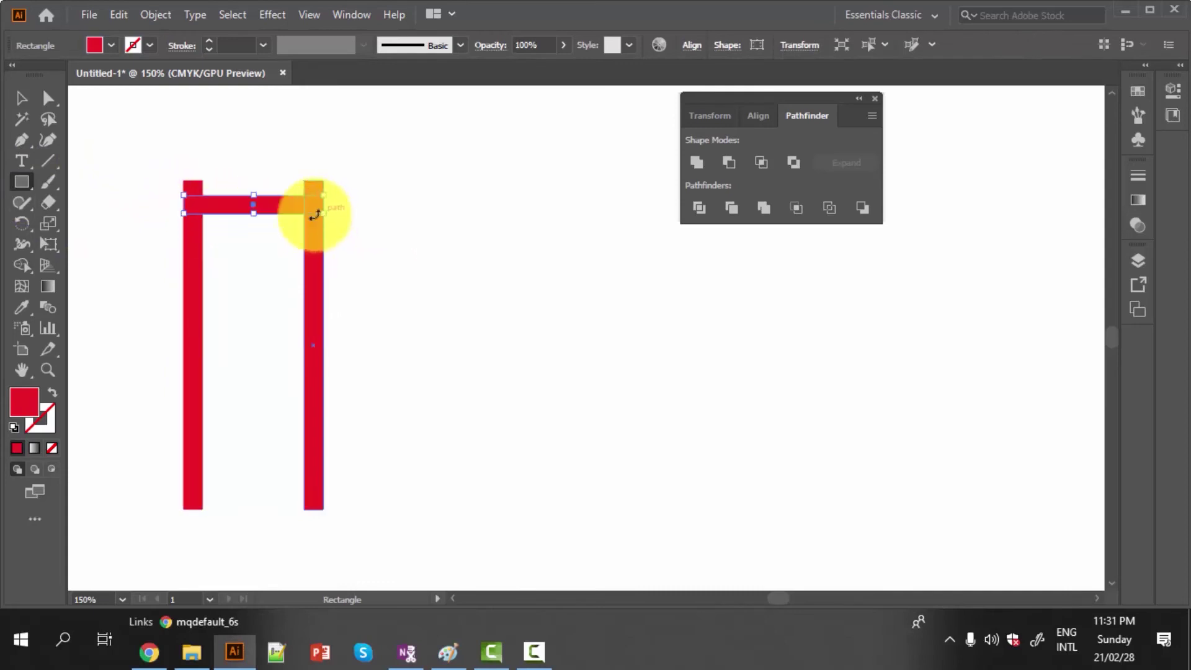
left_click(23, 100)
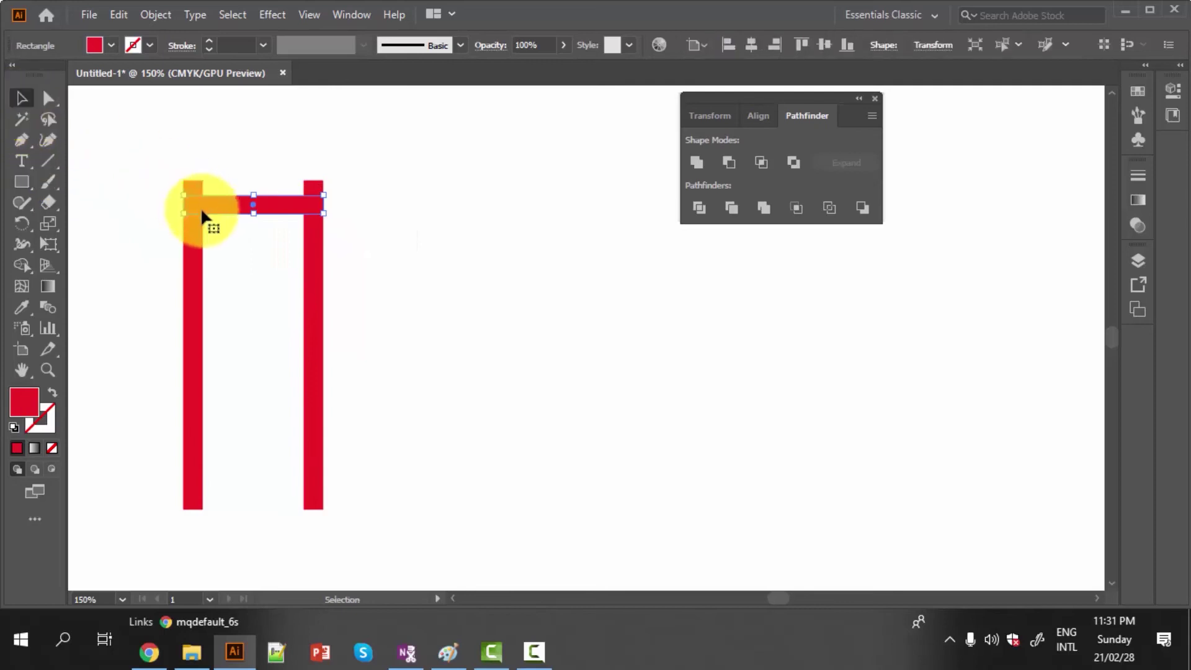
left_click_drag(202, 213, 209, 253)
key("a")
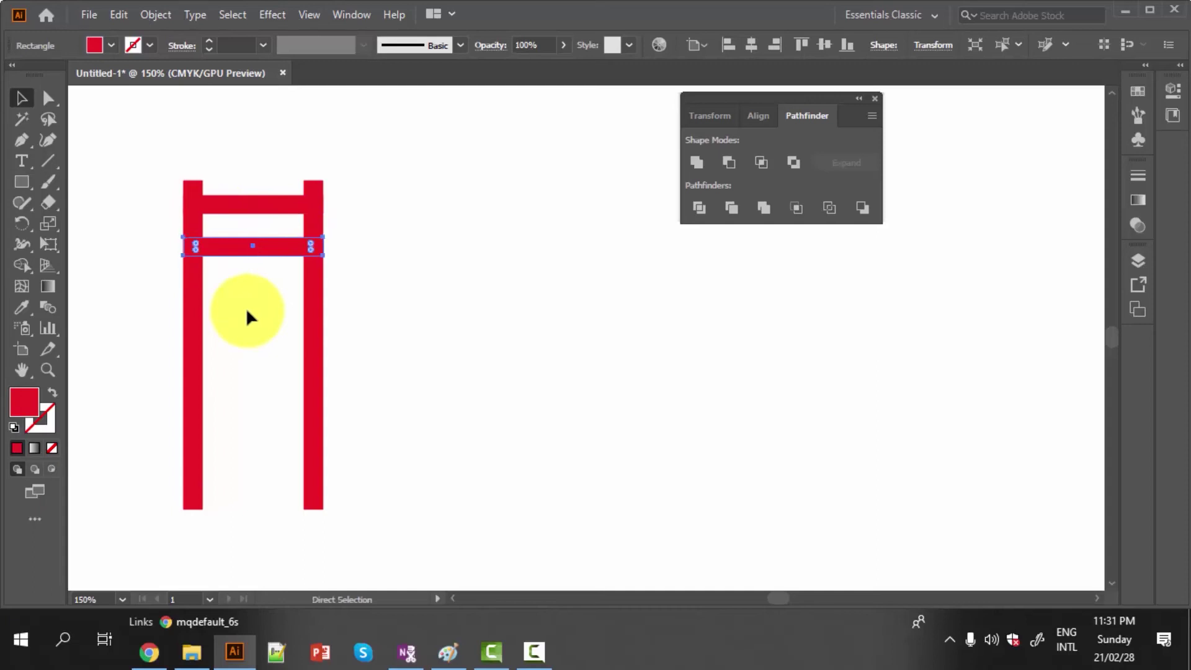
key("ctrl+d")
key("ctrl+d")
key("ctrl+d")
key("ctrl+d")
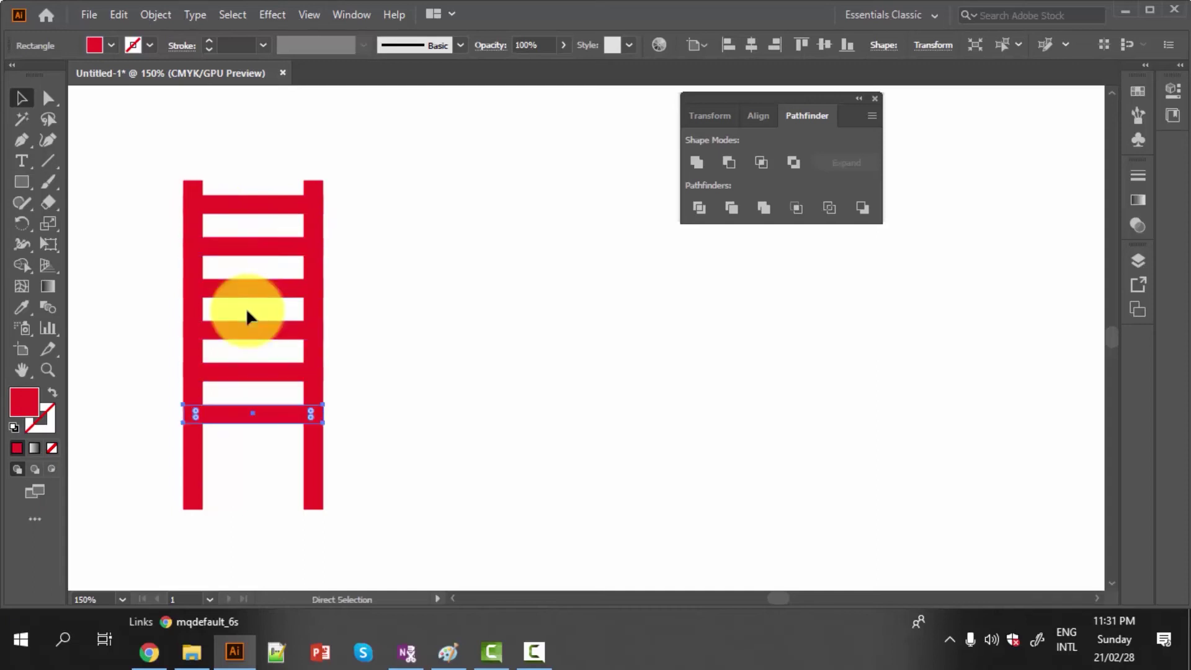
key("ctrl+d")
key("ctrl+d")
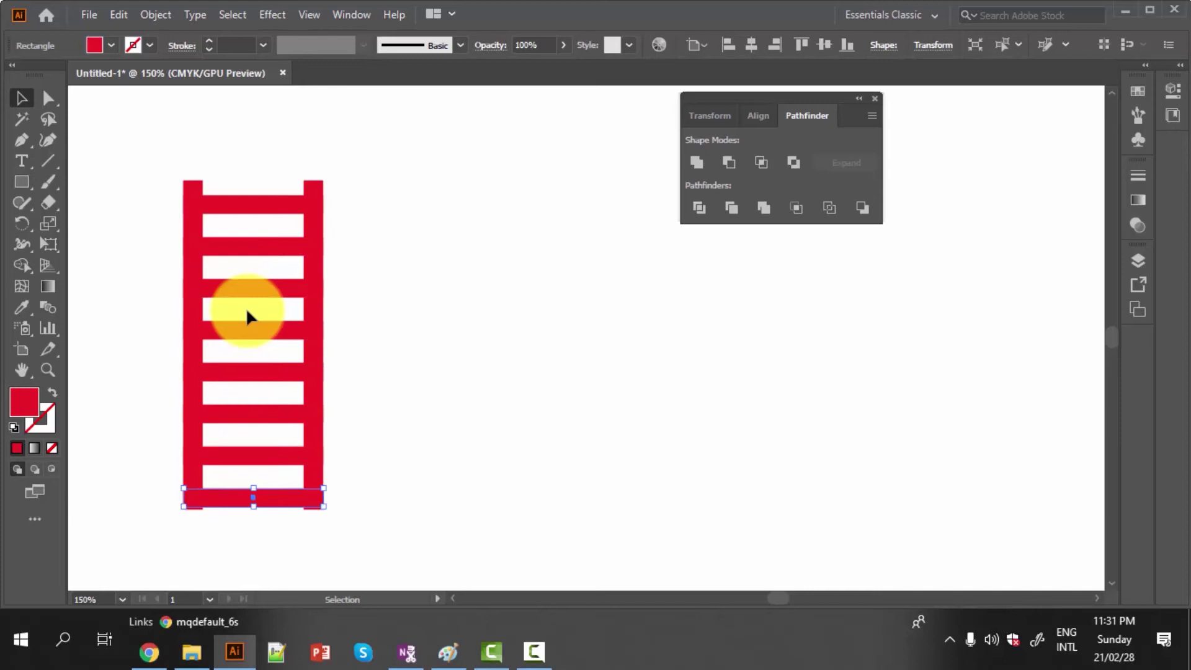
left_click(104, 211)
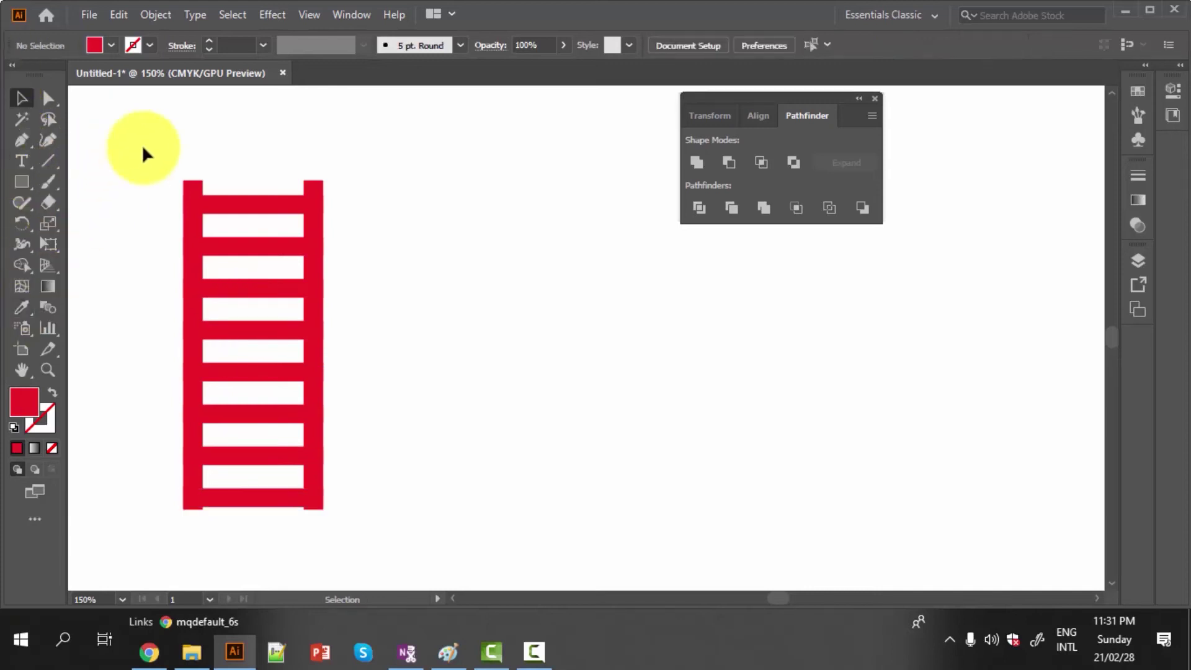
- Use Shape Builder to merge the left rail pieces and the right rail pieces into single rails
left_click_drag(119, 124, 391, 521)
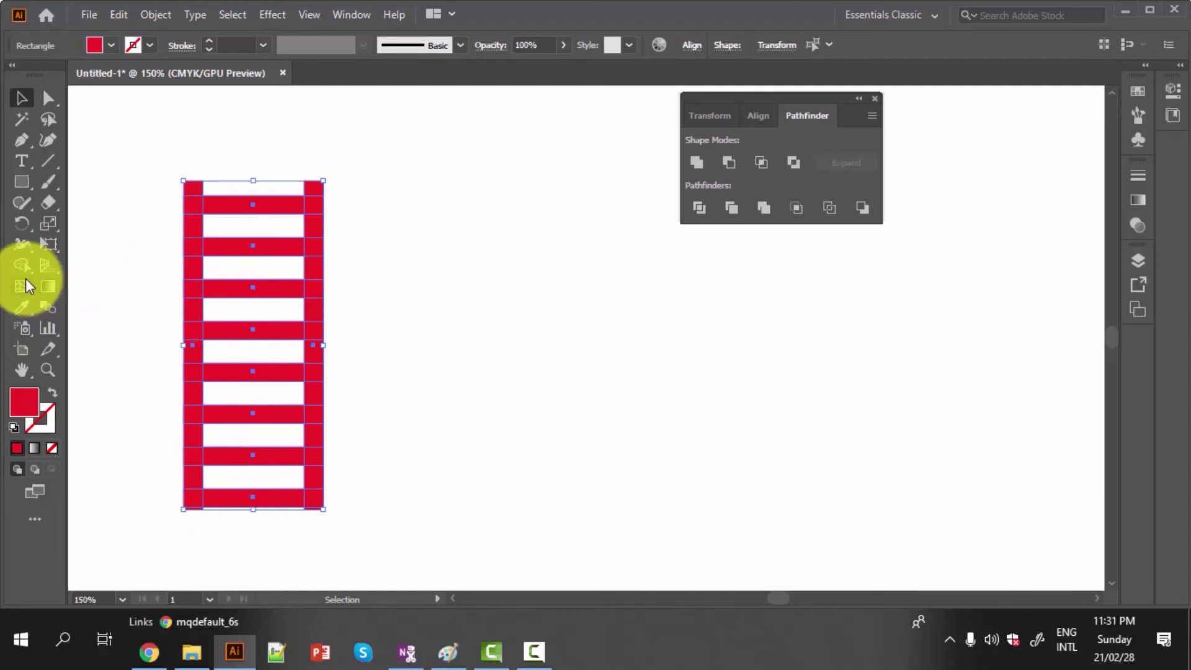
left_click_drag(18, 264, 109, 264)
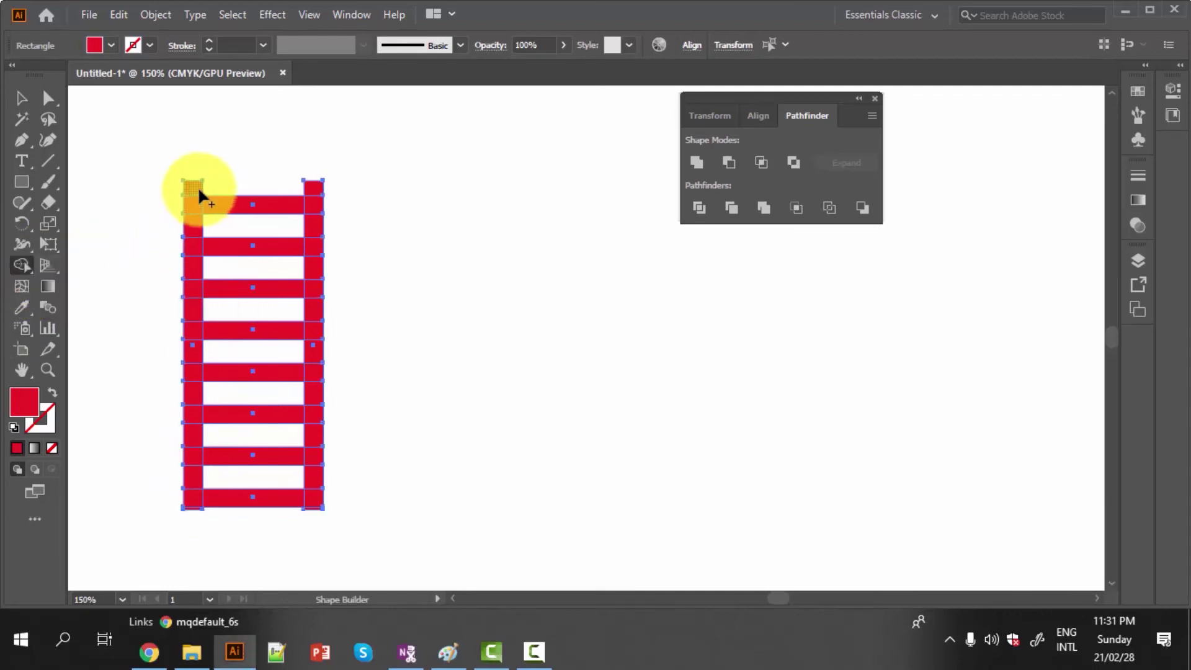
left_click_drag(194, 186, 196, 269)
left_click_drag(190, 342, 190, 421)
left_click_drag(189, 482, 189, 494)
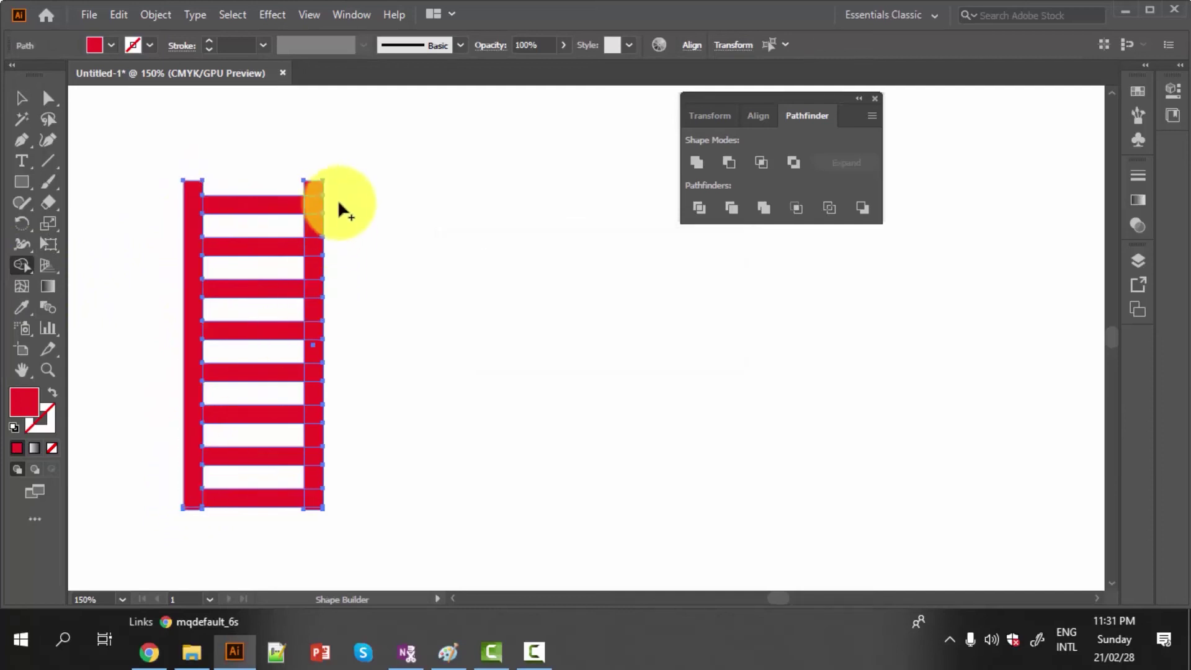
left_click_drag(311, 184, 316, 452)
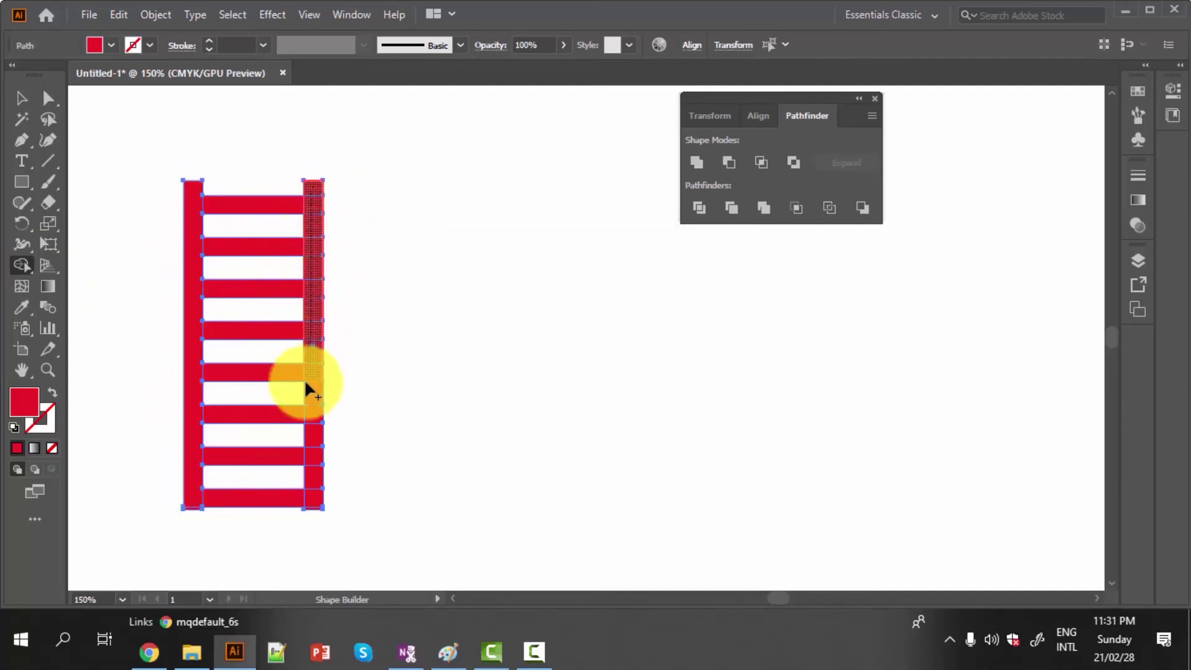
left_click_drag(317, 451, 319, 488)
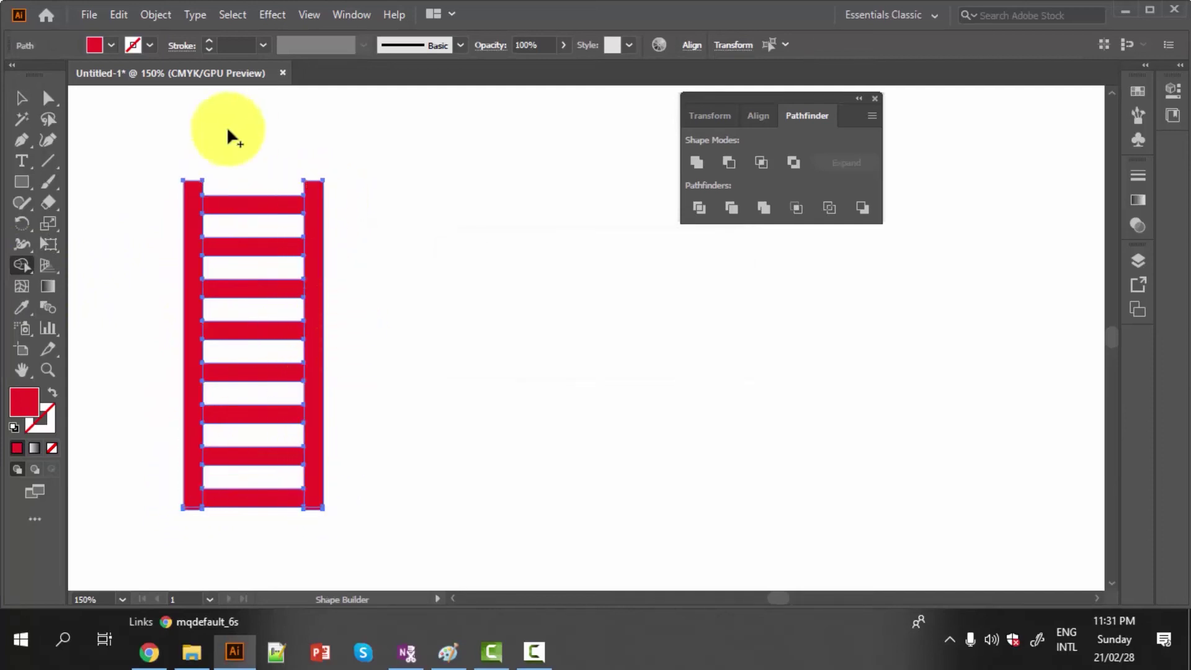
- Try pulling the top rung up out of the ladder, then undo to restore it
left_click(21, 98)
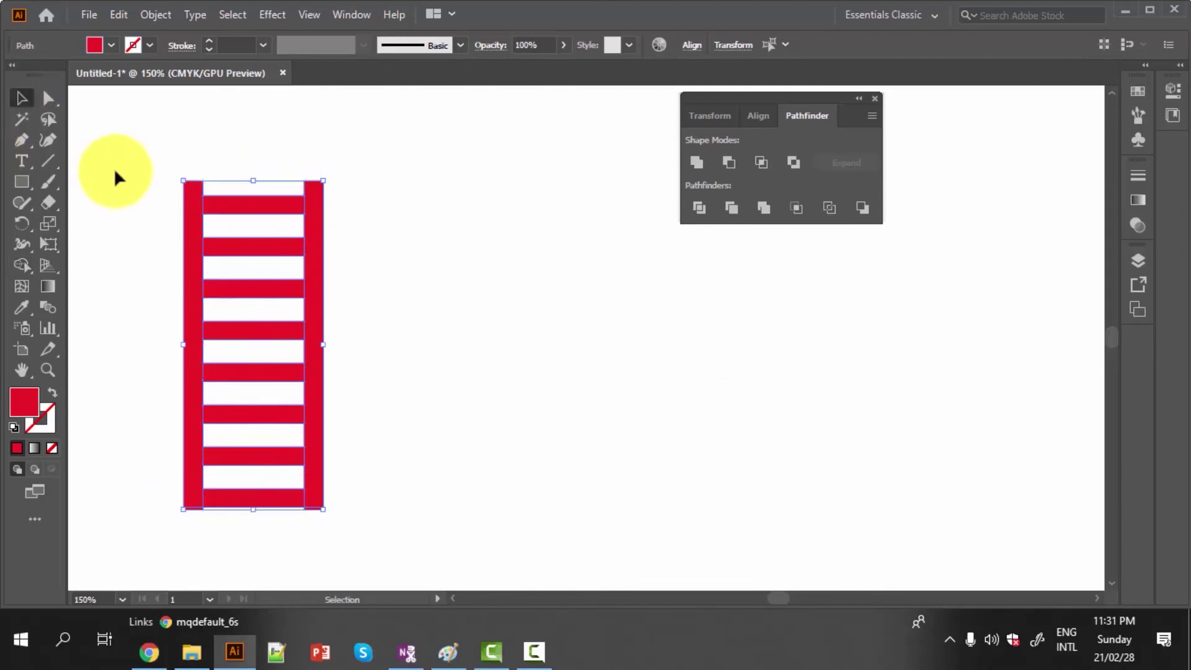
left_click(117, 169)
left_click_drag(237, 208, 237, 166)
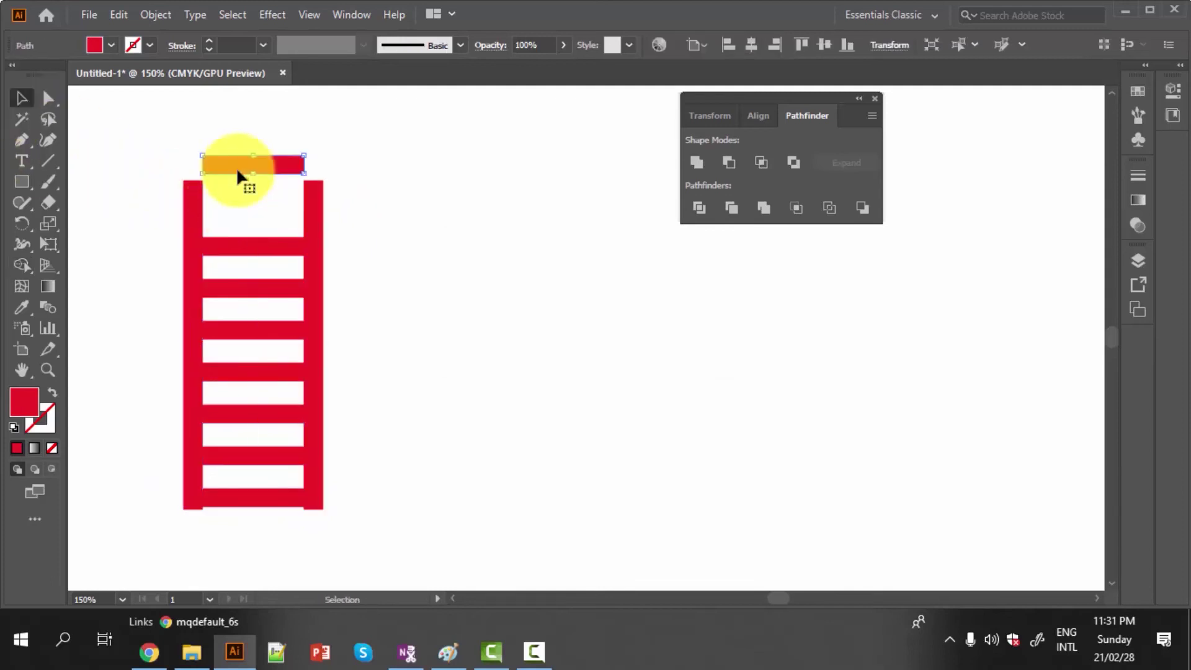
key("ctrl+z")
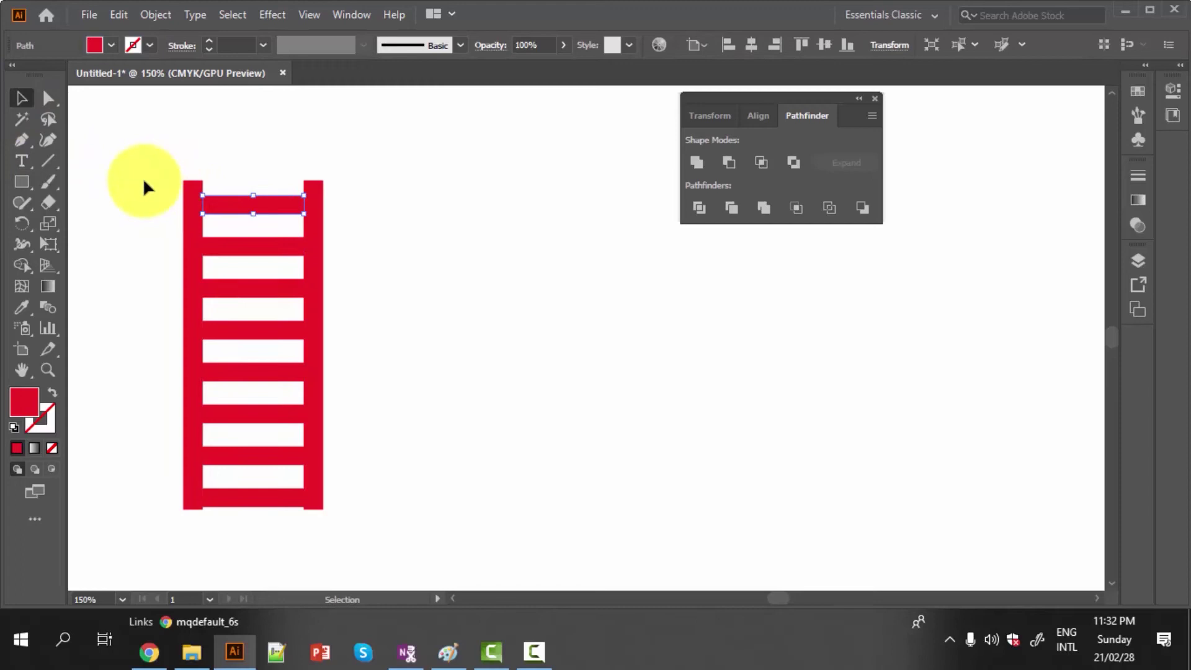
left_click(141, 183)
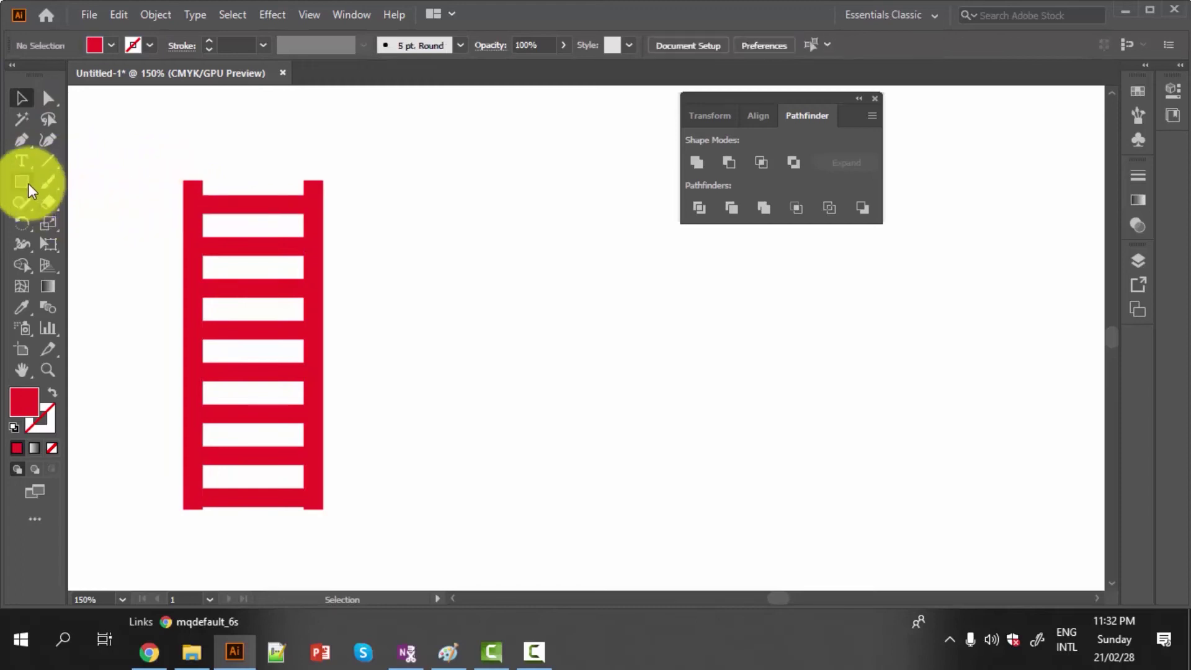
- Reselect the ladder and merge both rails with the top rung into one shape
left_click_drag(20, 264, 79, 262)
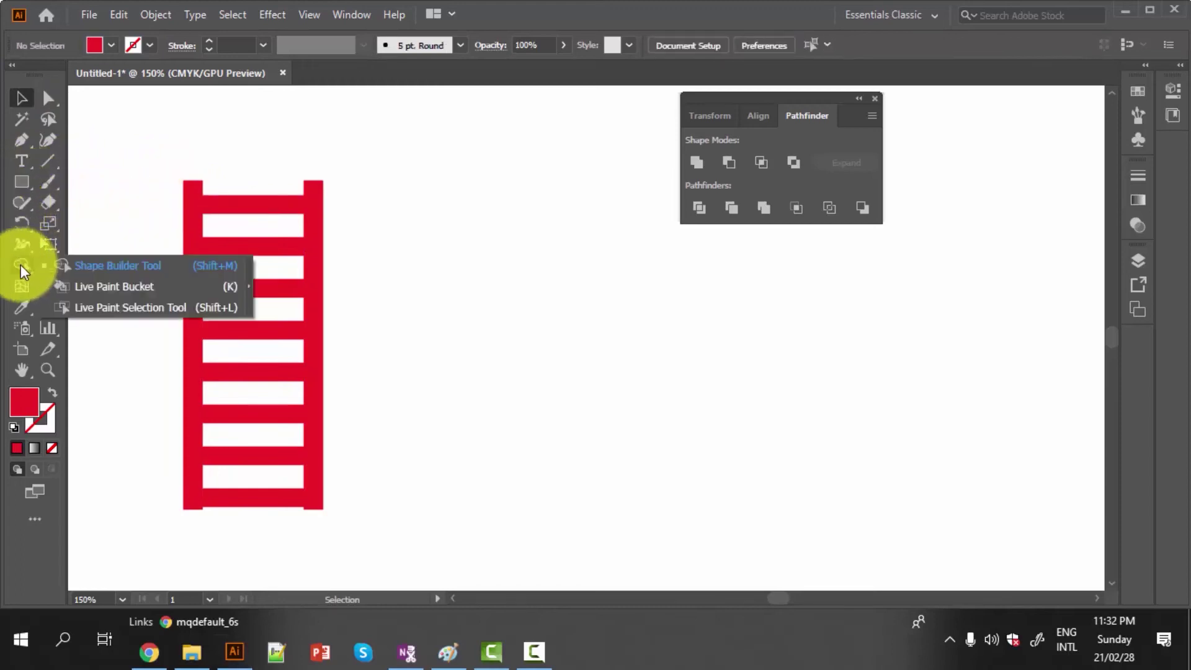
left_click(79, 266)
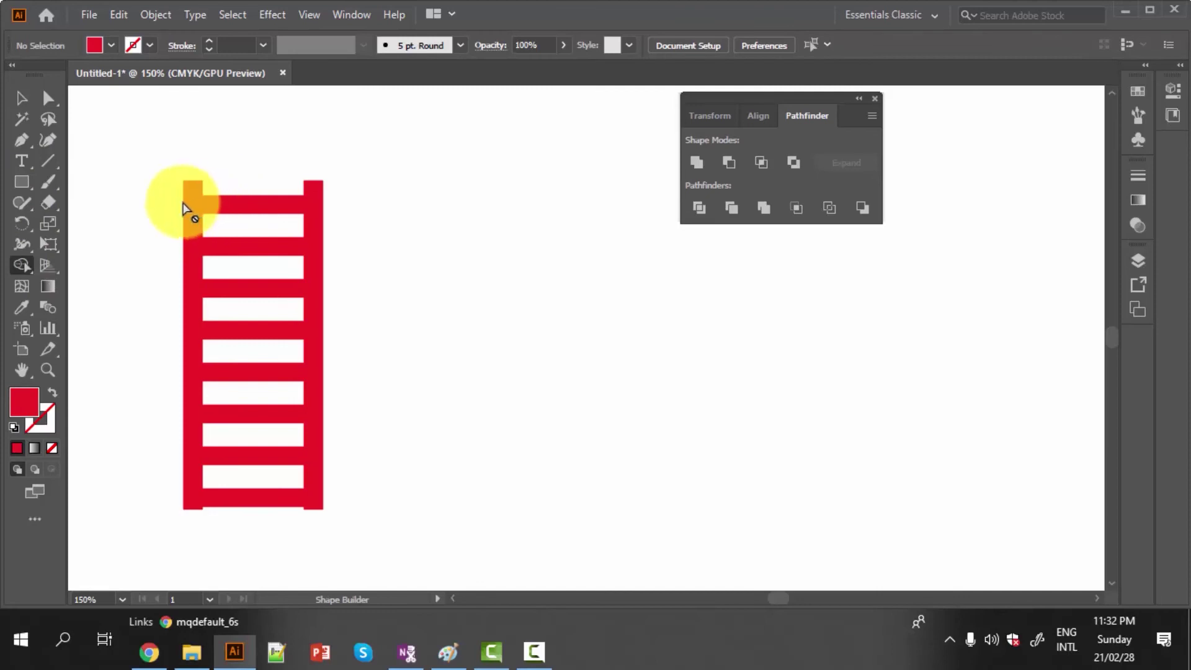
left_click(30, 101)
left_click_drag(150, 156, 371, 488)
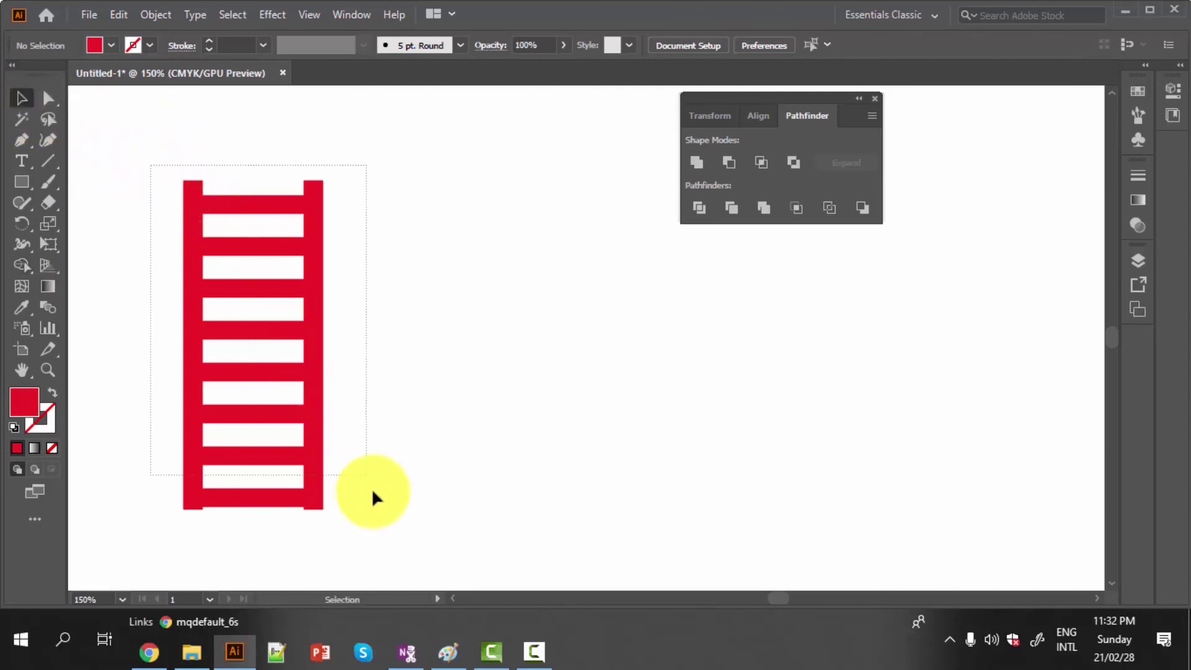
left_click(22, 264)
left_click_drag(190, 201, 310, 205)
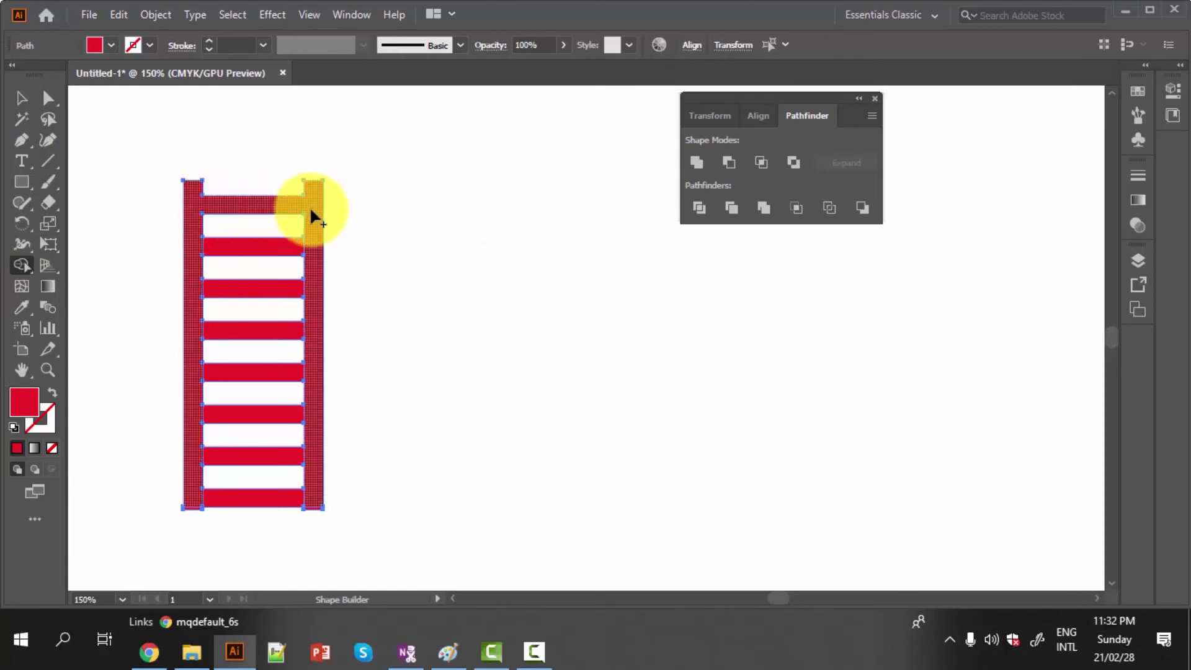
left_click_drag(188, 245, 308, 237)
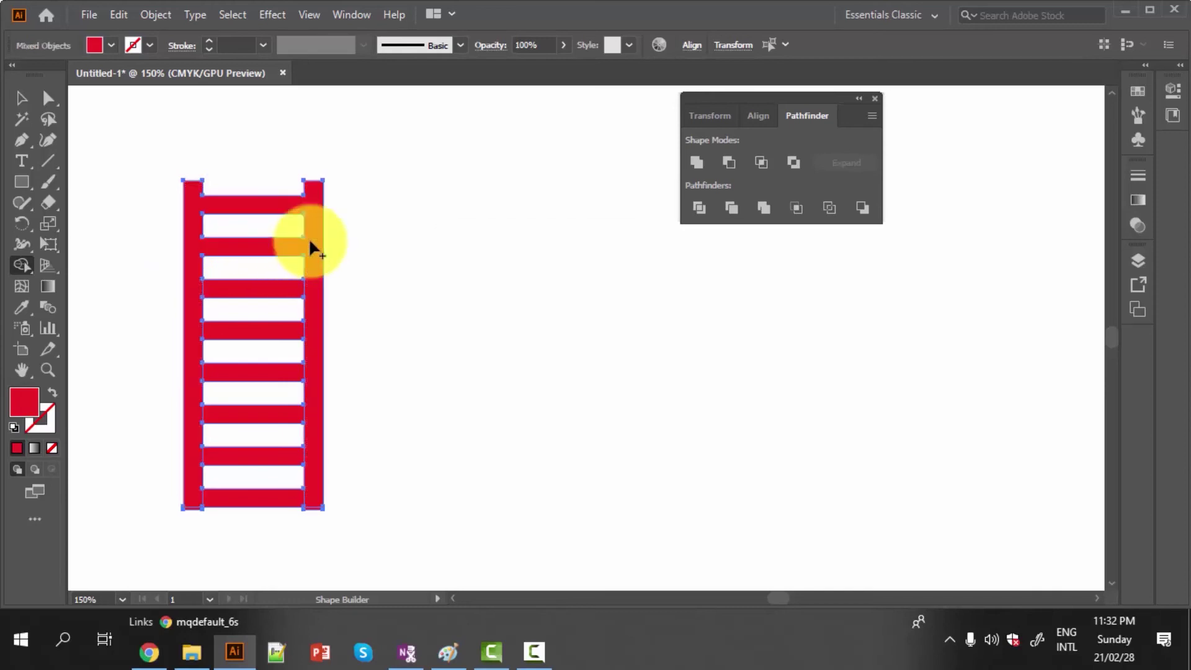
- Fill the ladder's bottom gaps solid, undo that merge, and reselect the whole ladder
scroll(310, 242, "down", 1)
scroll(310, 242, "down", 1)
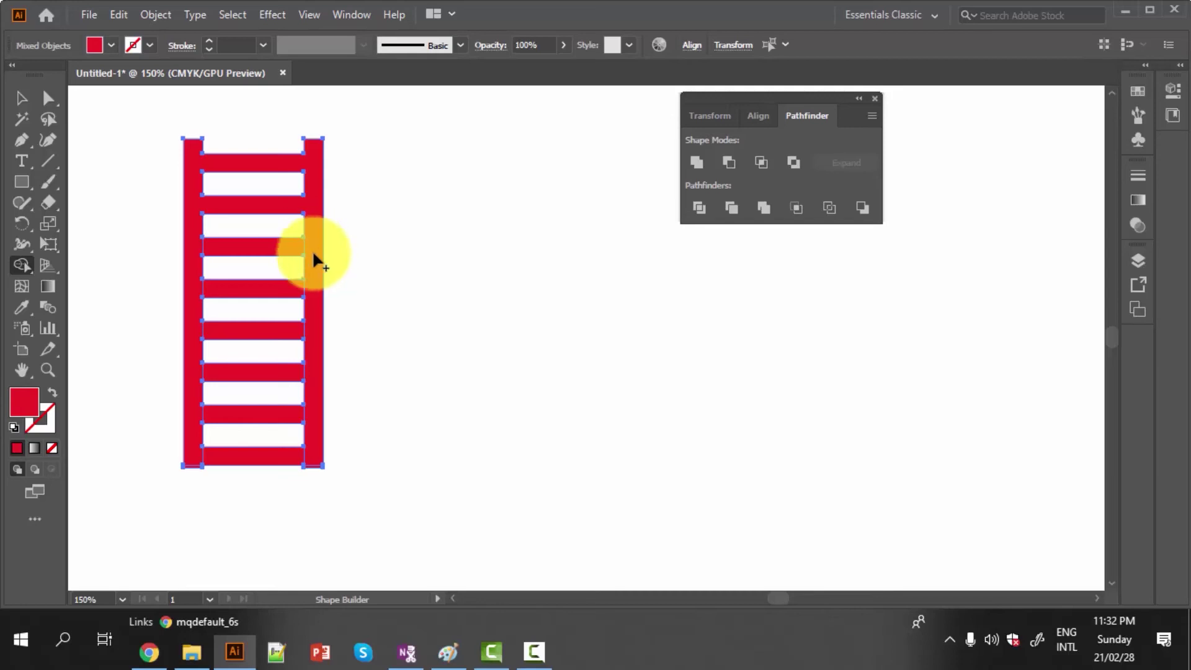
left_click(22, 102)
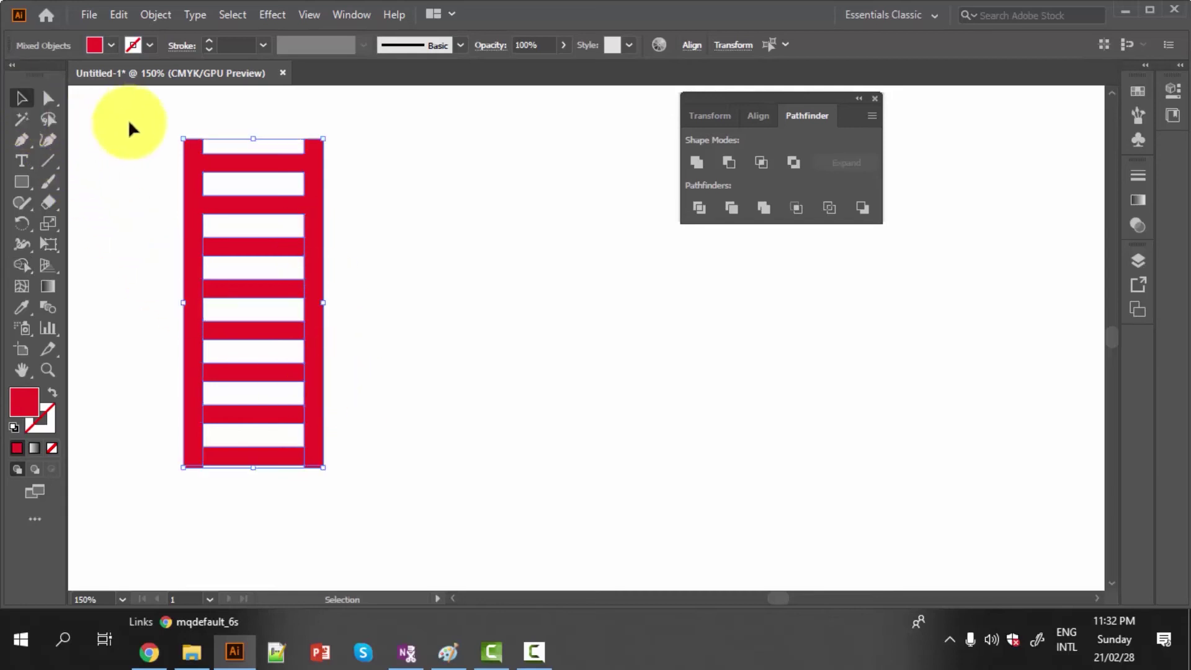
left_click_drag(128, 119, 375, 456)
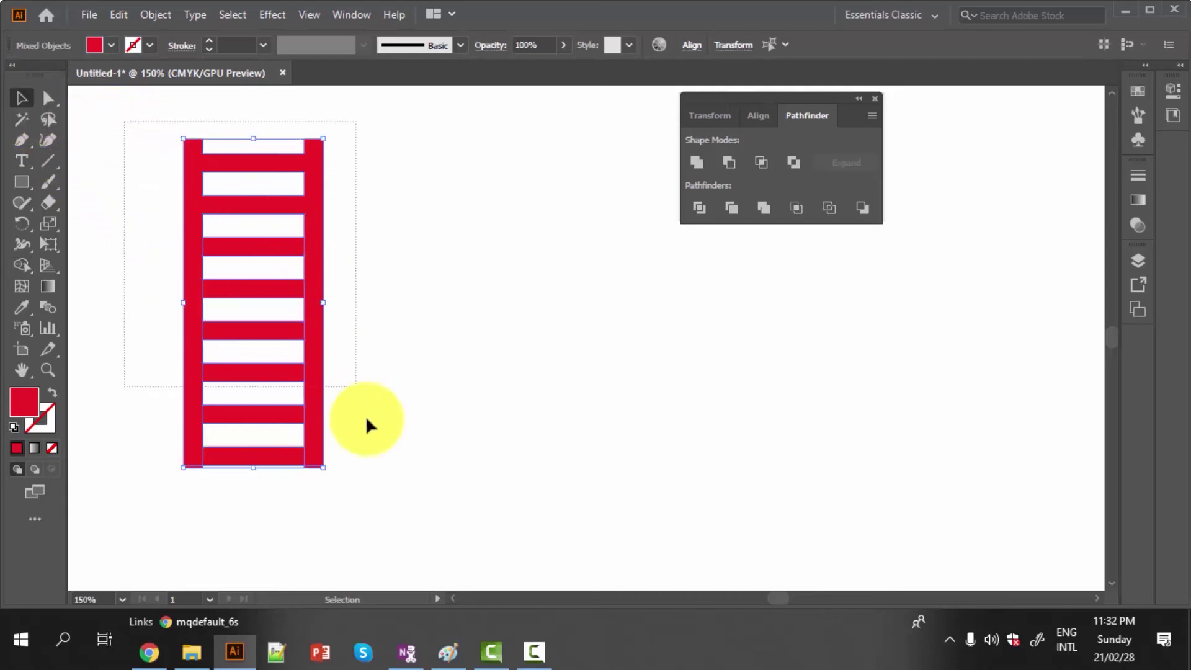
left_click(25, 265)
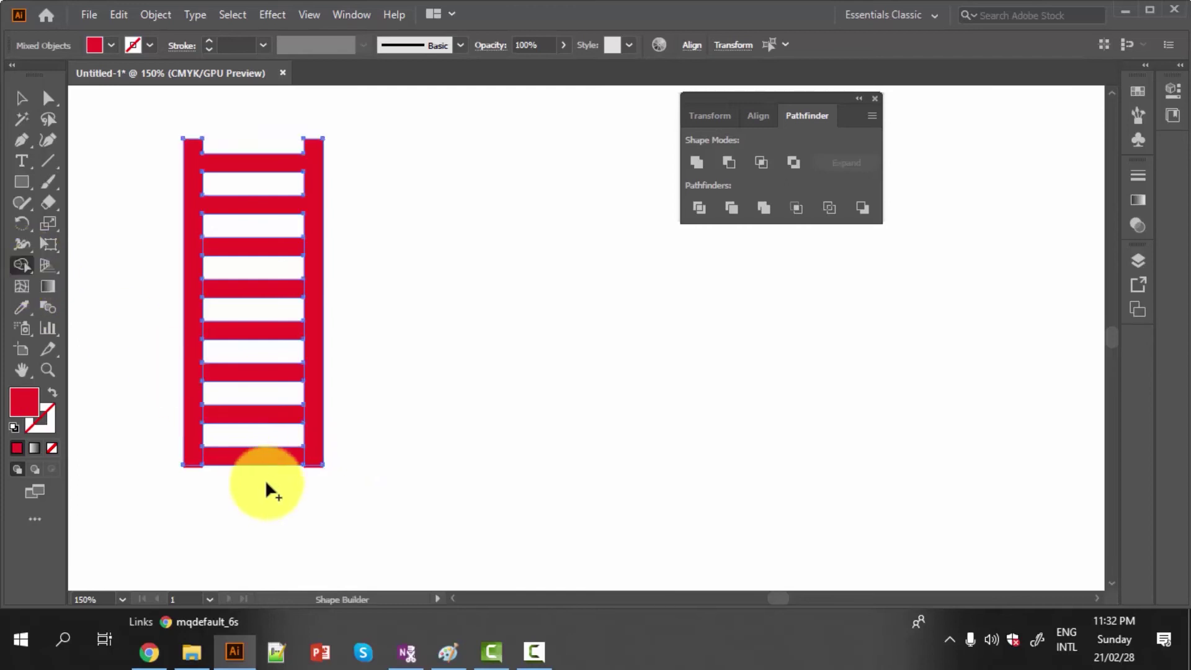
left_click_drag(265, 459, 239, 393)
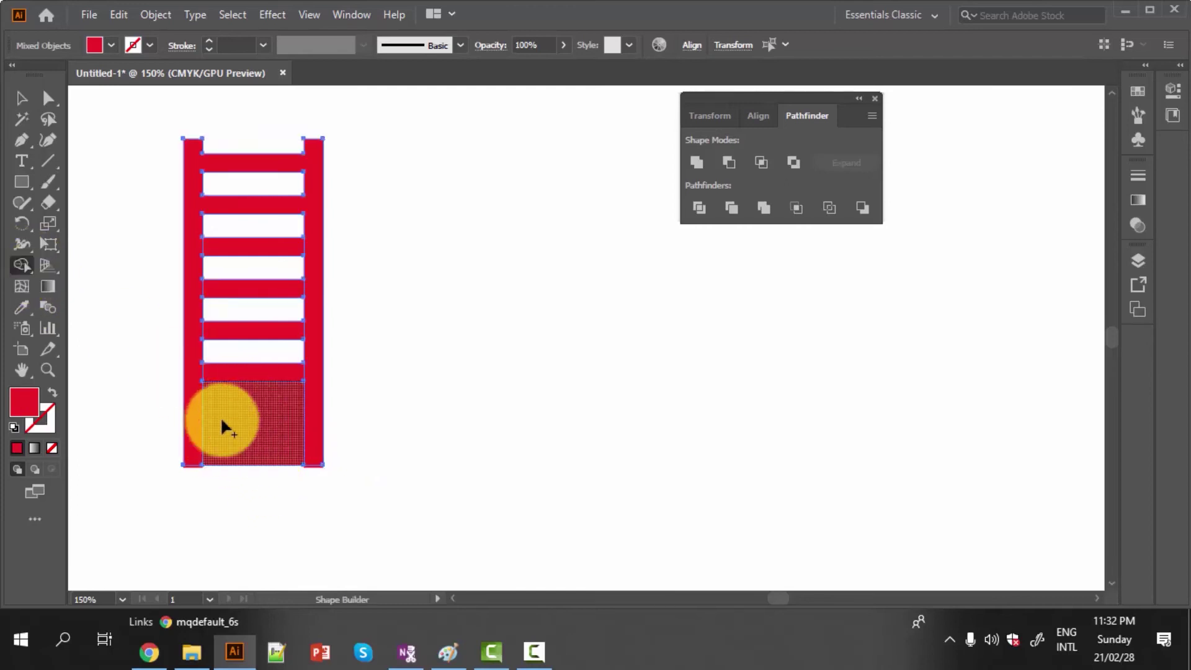
left_click(22, 98)
key("ctrl+z")
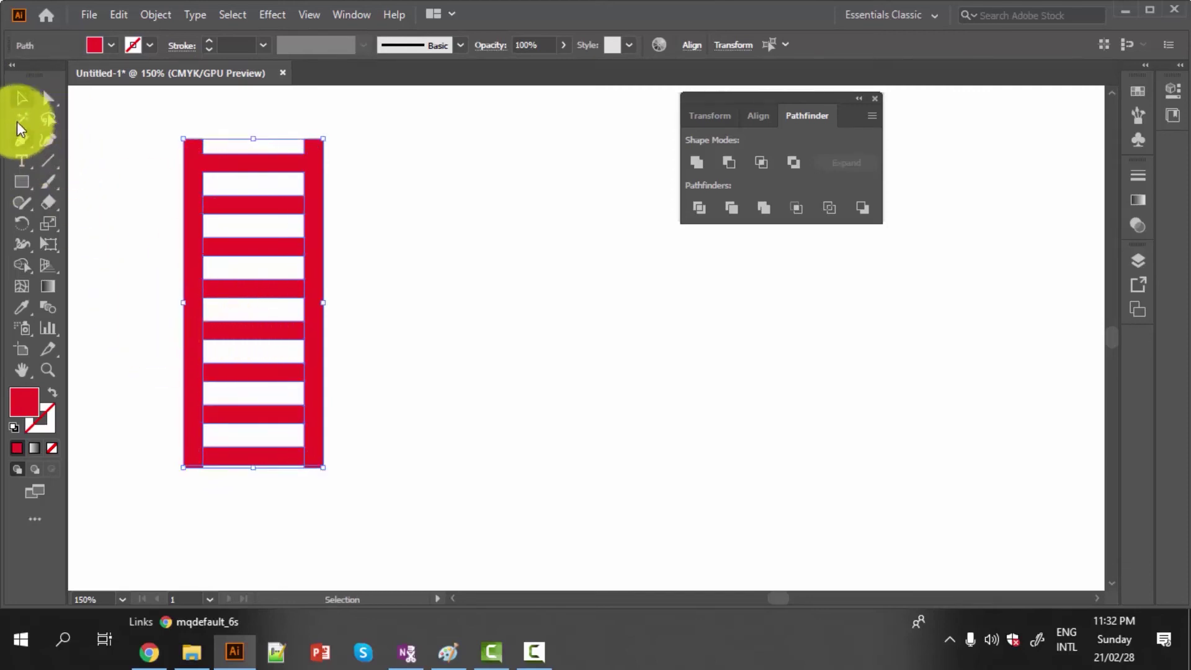
left_click_drag(142, 129, 422, 484)
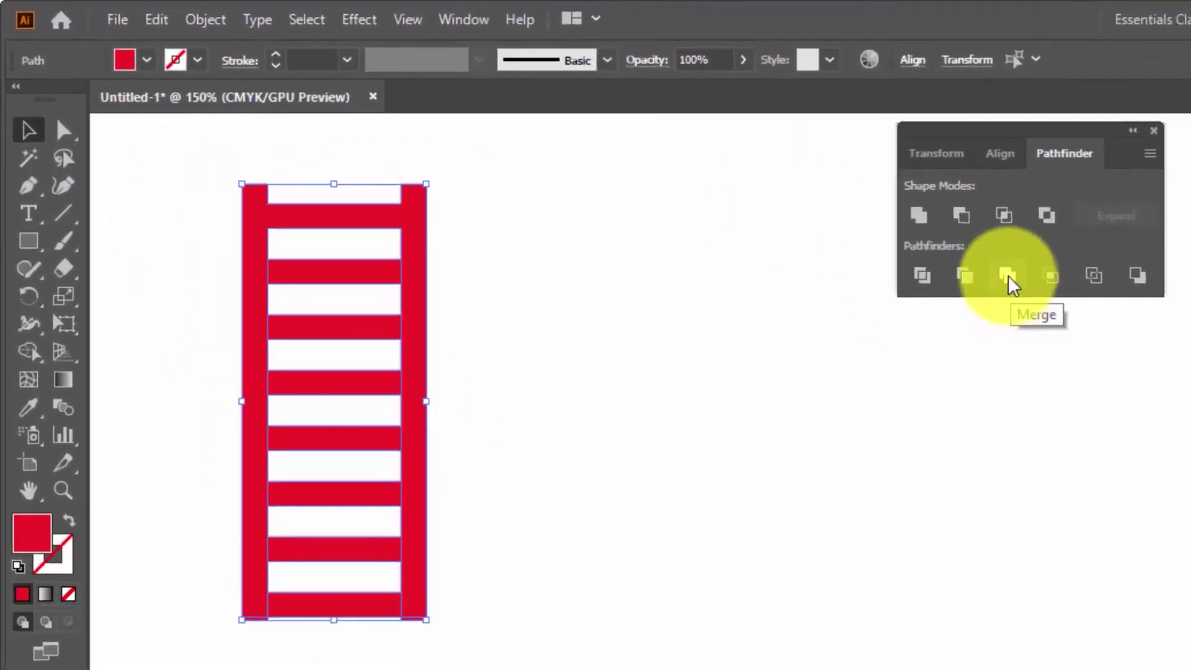
- Merge all ladder pieces with Pathfinder Merge and move the group down and right
left_click(1009, 279)
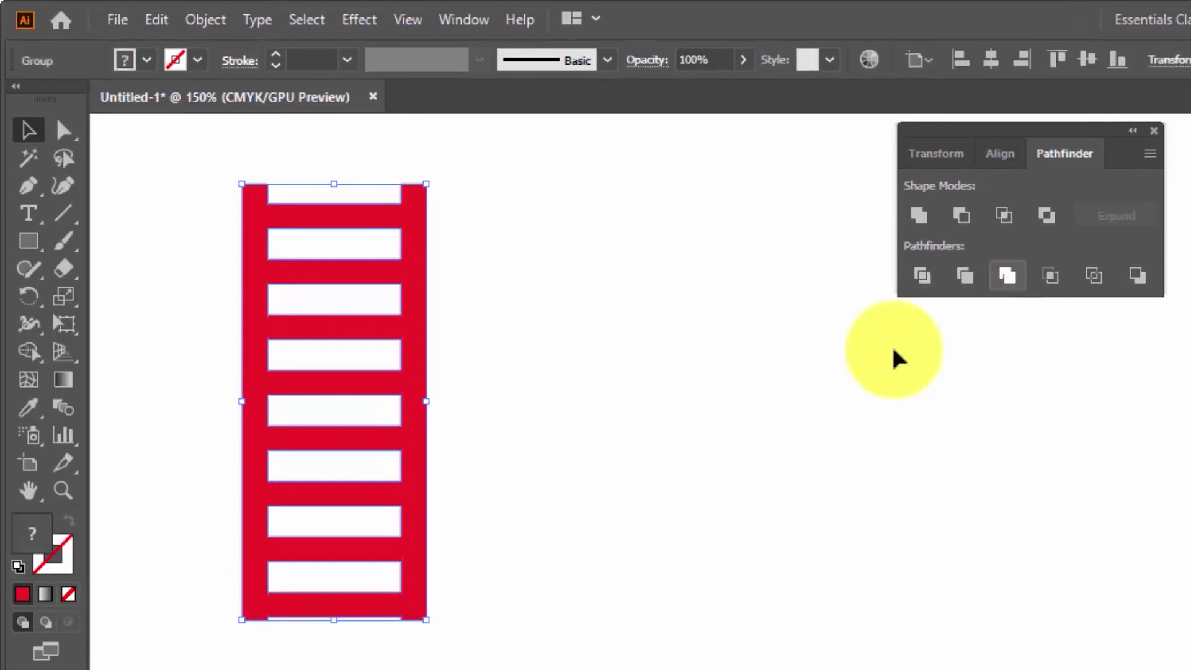
scroll(428, 425, "down", 1)
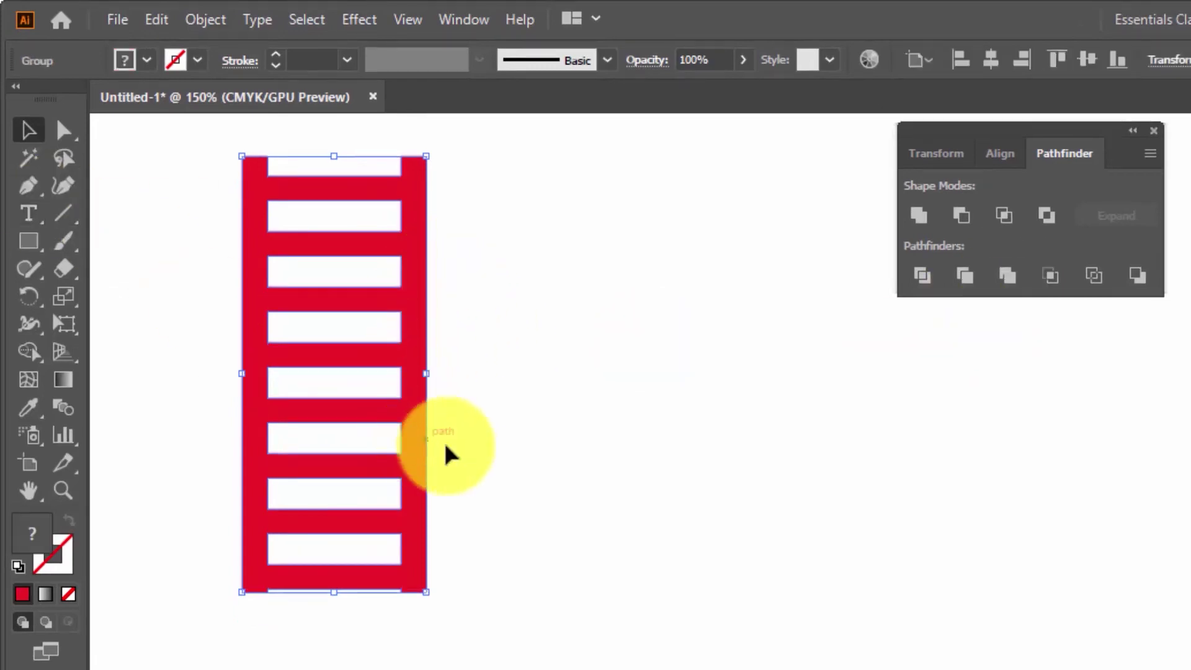
left_click_drag(263, 254, 347, 313)
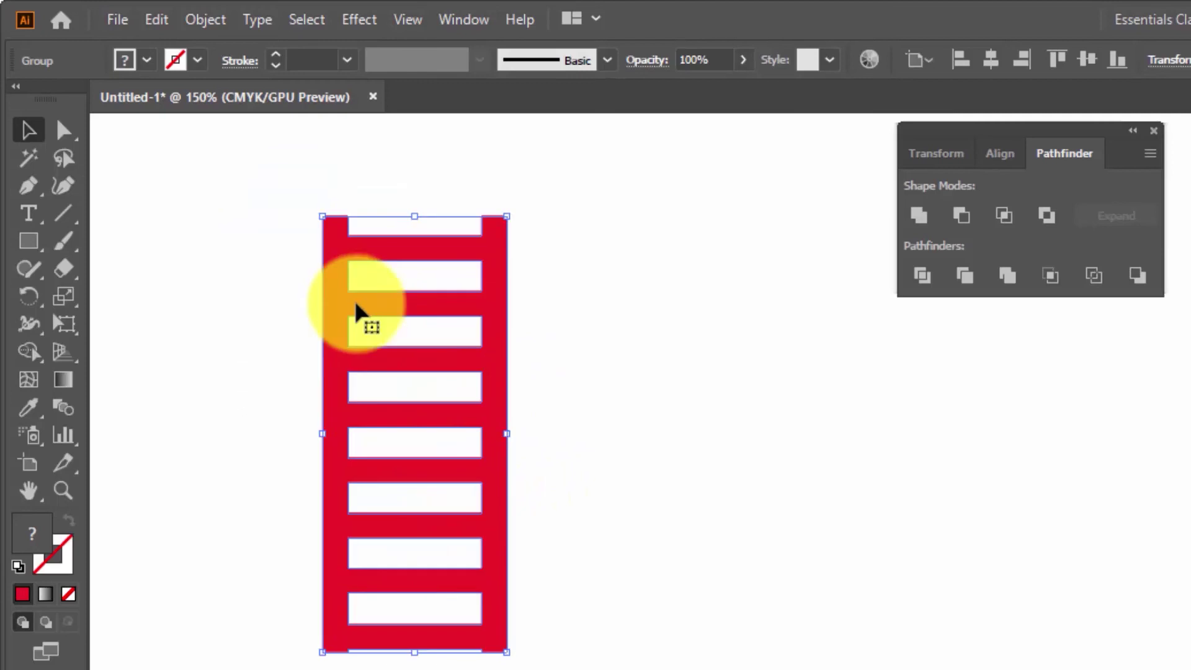
left_click(645, 349)
left_click_drag(487, 271, 582, 251)
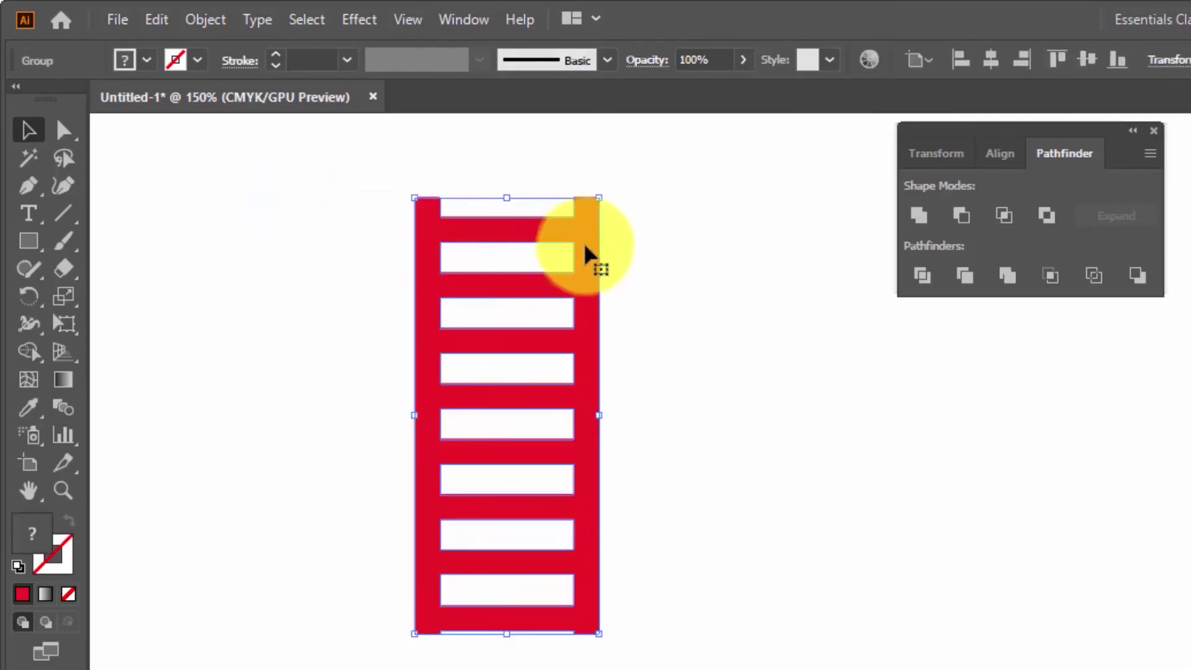
- Check the ladder group's context menu without ungrouping, then move the ladder back left
right_click(587, 248)
left_click(561, 233)
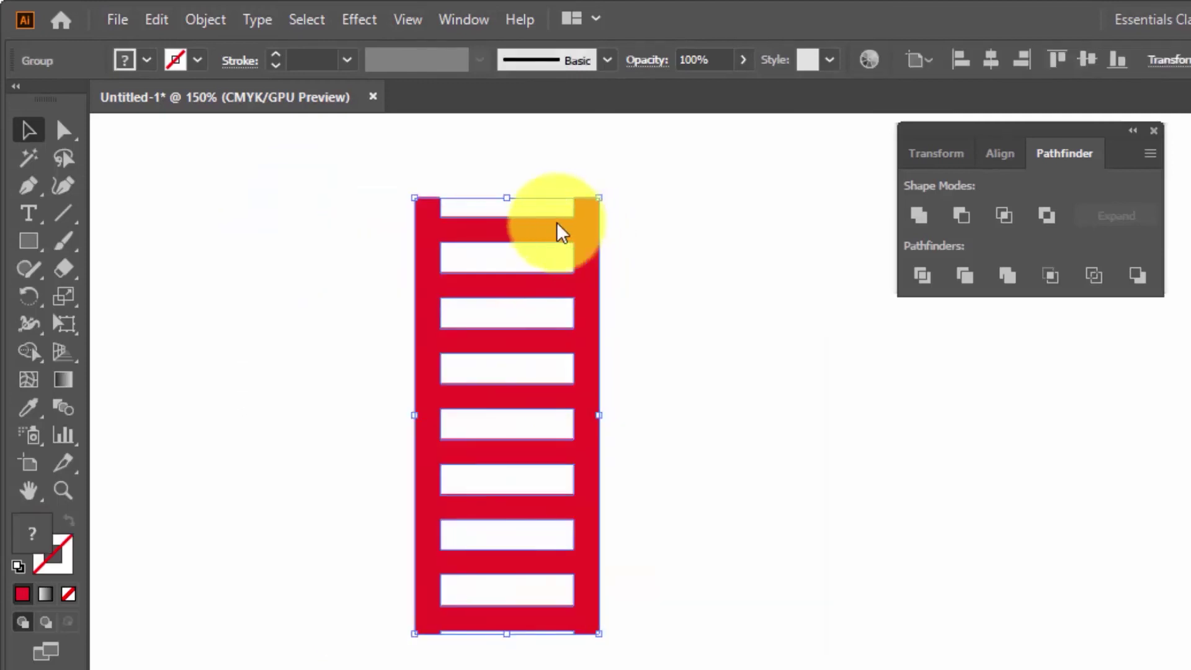
right_click(557, 225)
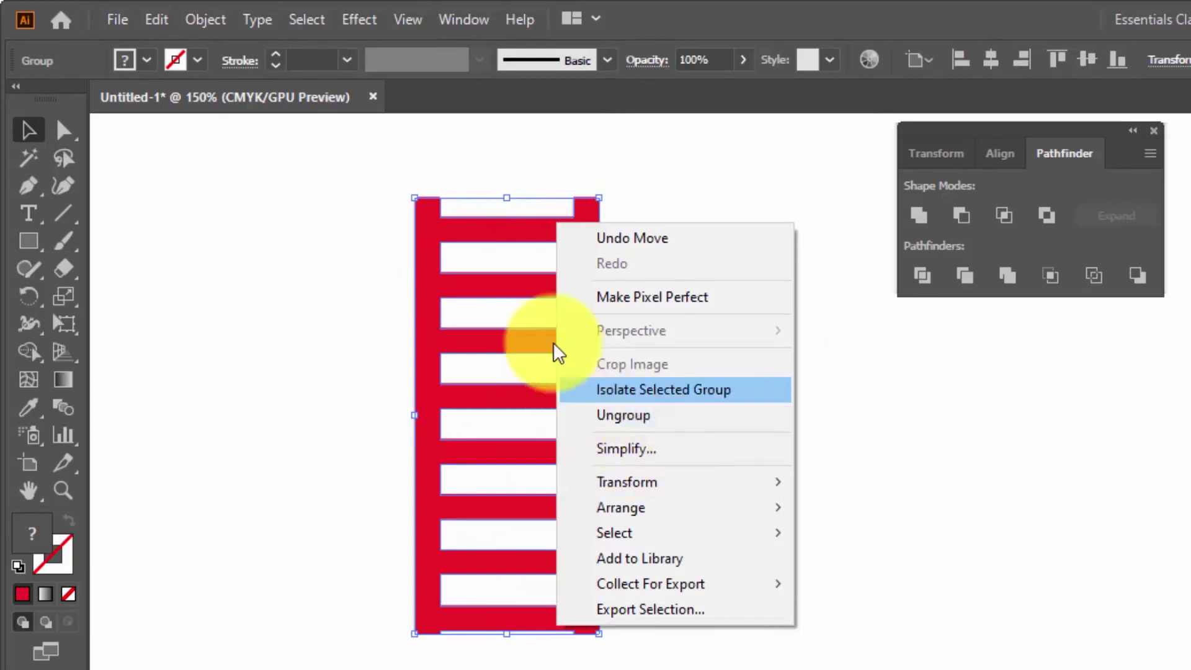
left_click(409, 220)
left_click_drag(409, 220, 279, 199)
left_click(478, 280)
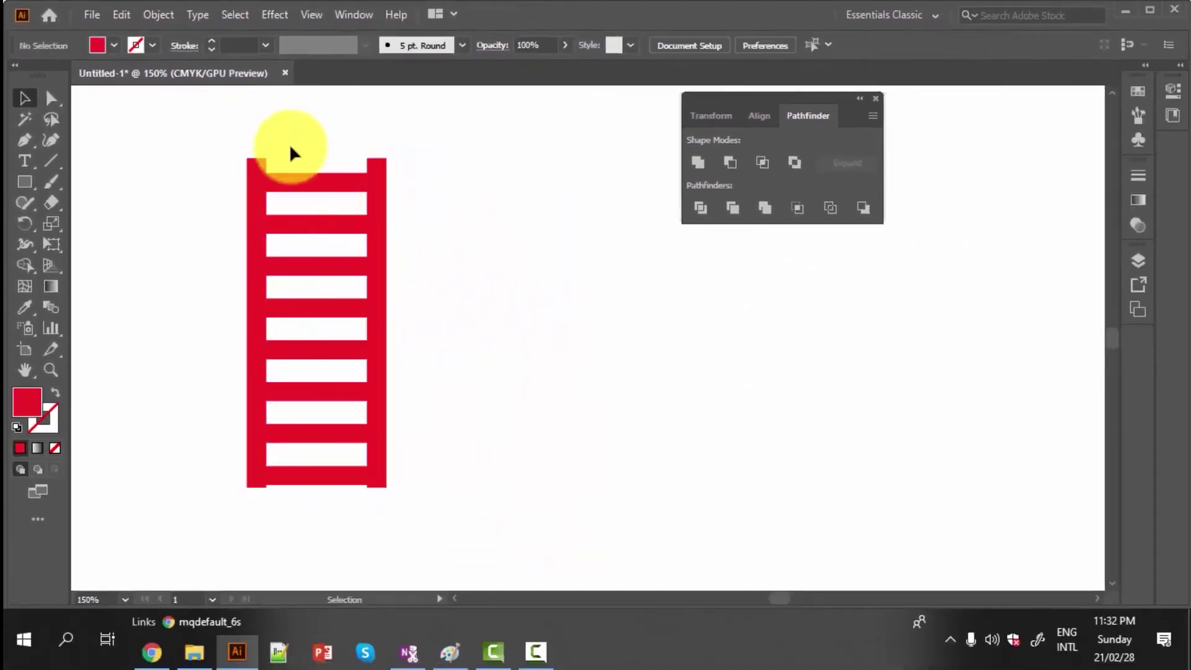
- Nudge the ladder up and give it the dark green swatch fill
left_click_drag(329, 180, 342, 180)
key("shift+Up")
key("shift+Up")
key("shift+Up")
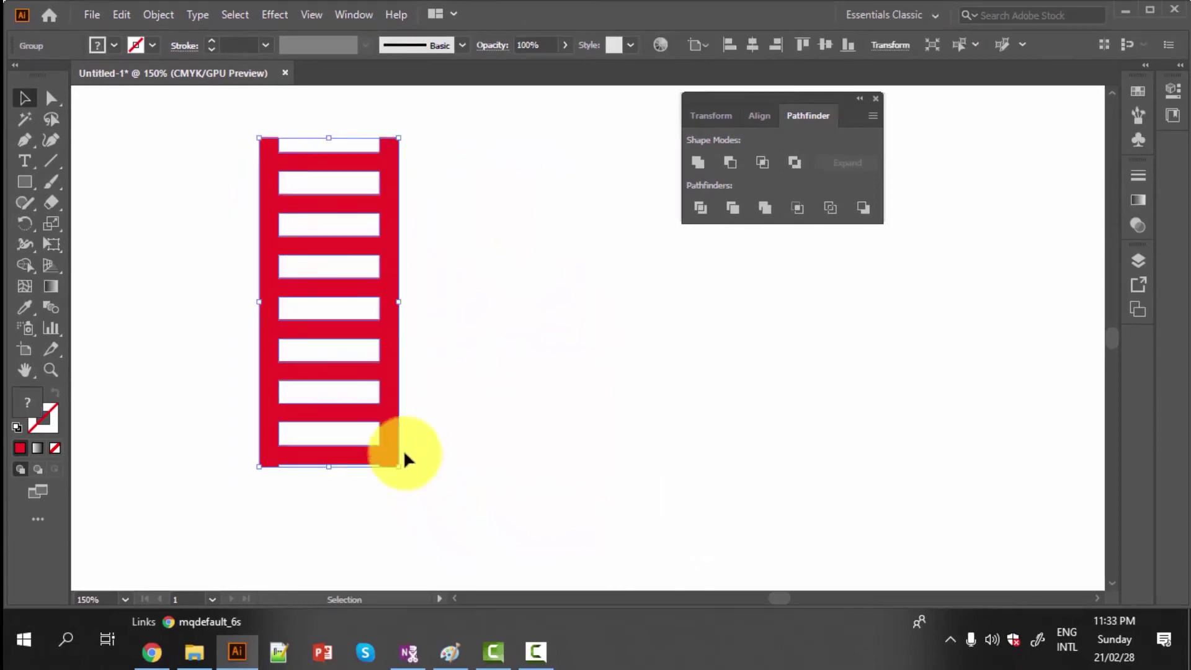
key("shift+Up")
key("shift+Up")
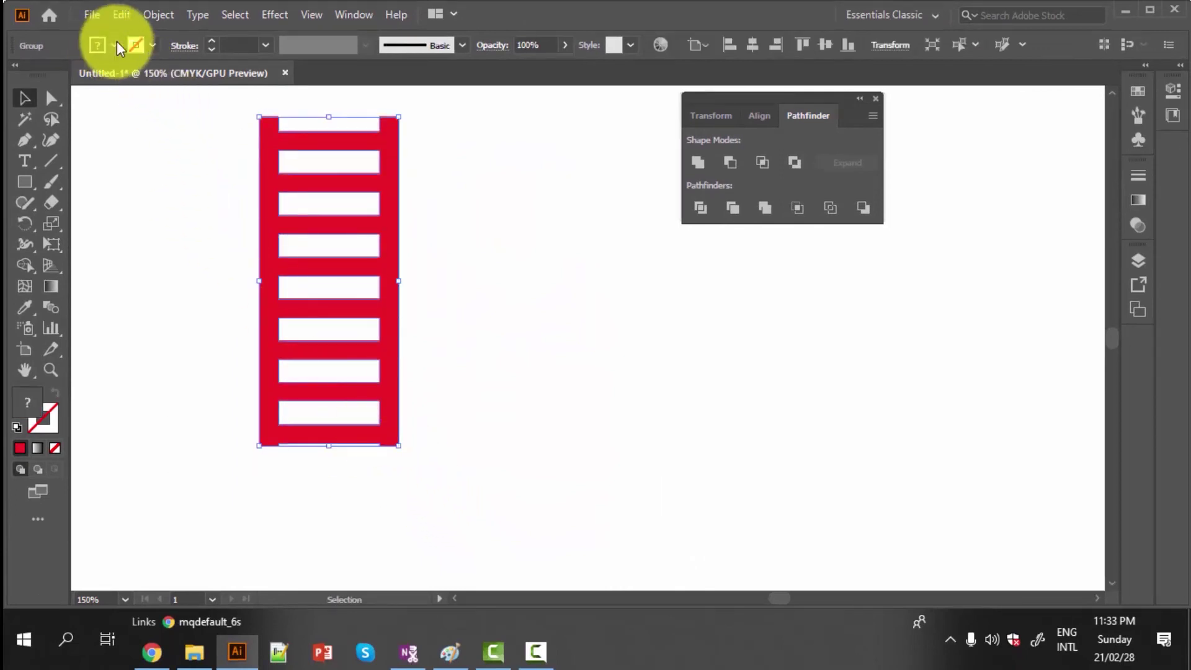
left_click(100, 45)
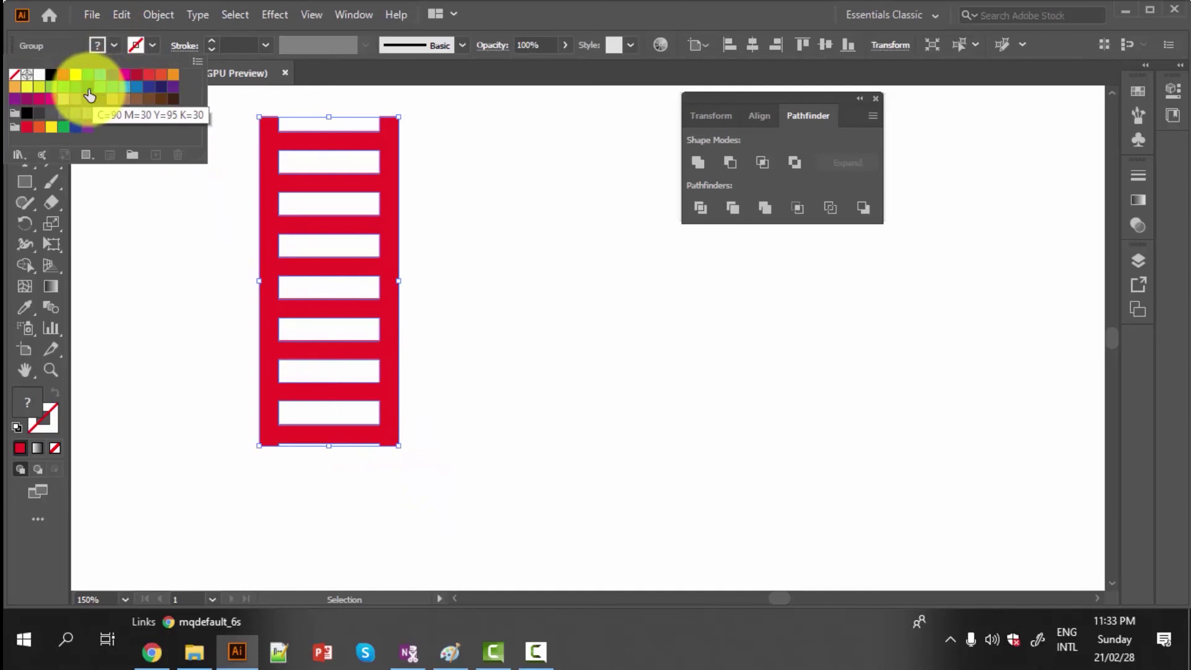
left_click(88, 87)
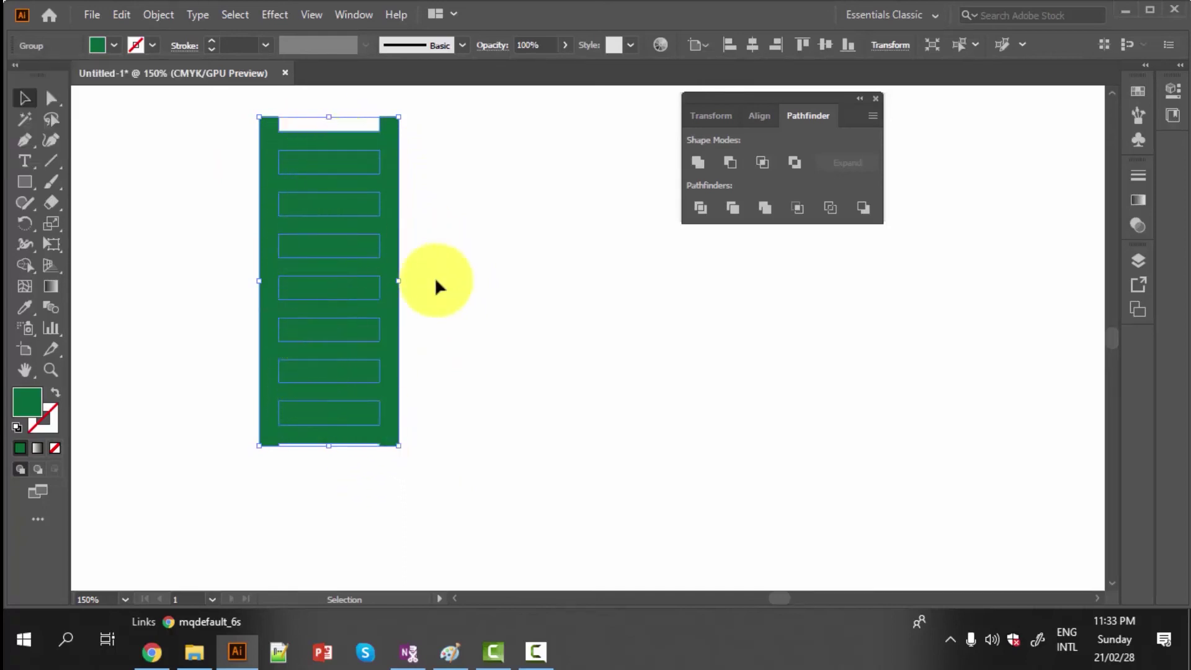
left_click(25, 265)
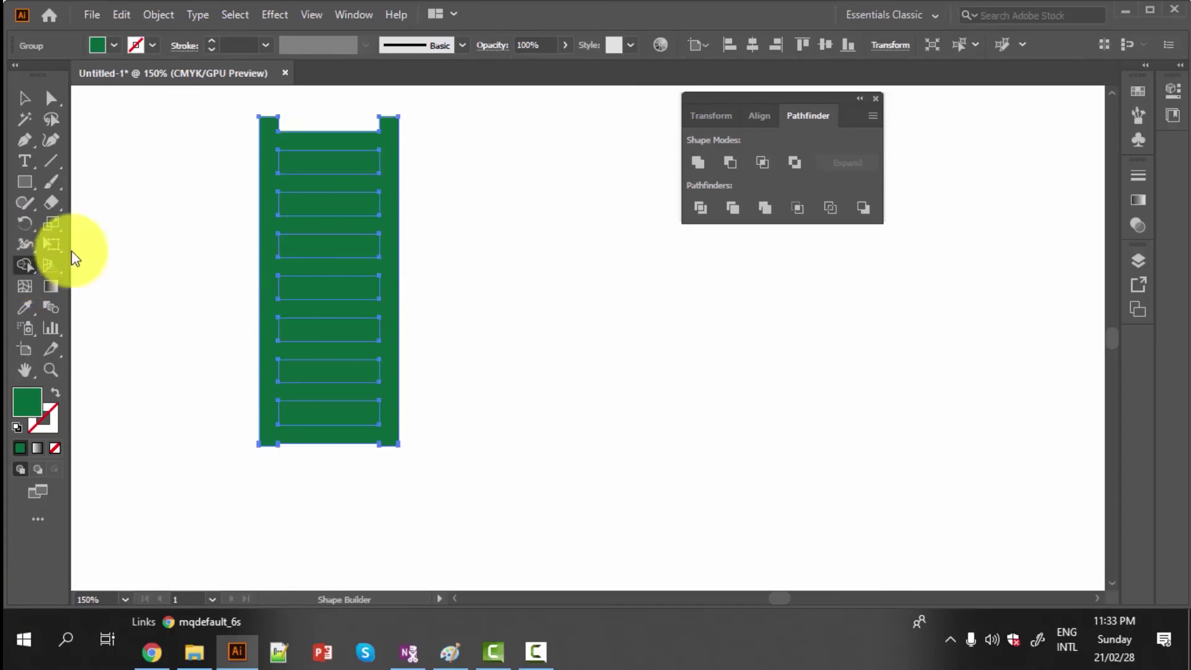
- Delete the top notch and six between-rung regions from the ladder with Shape Builder
left_click(297, 160, "alt")
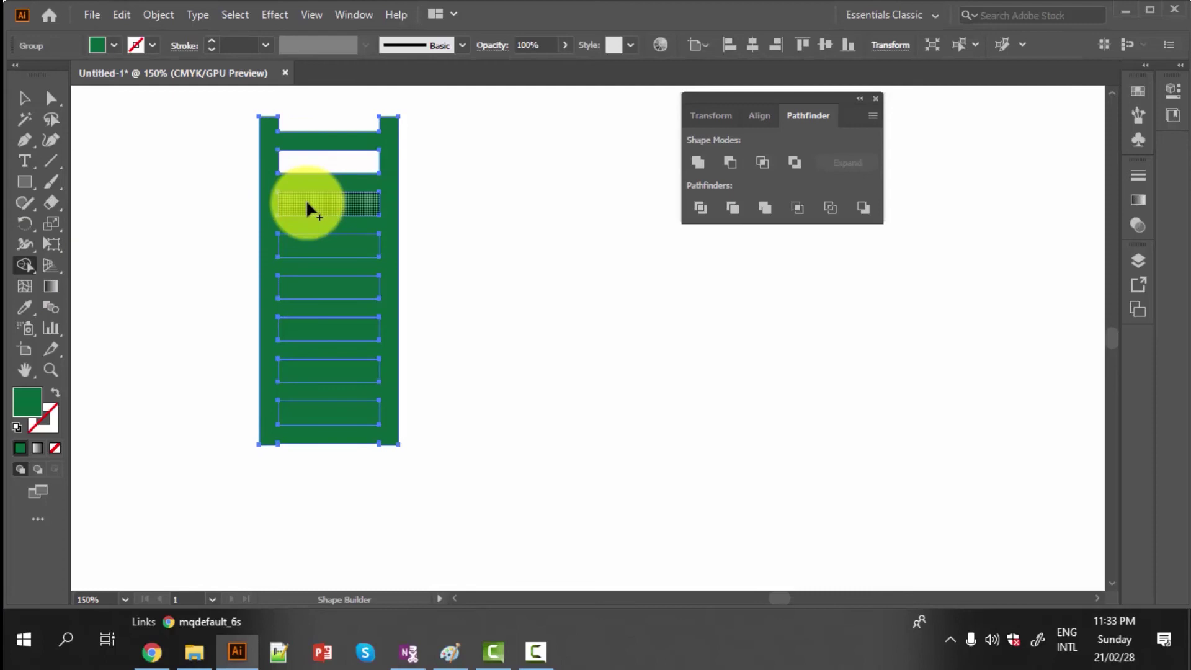
left_click(307, 199, "alt")
left_click(318, 247, "alt")
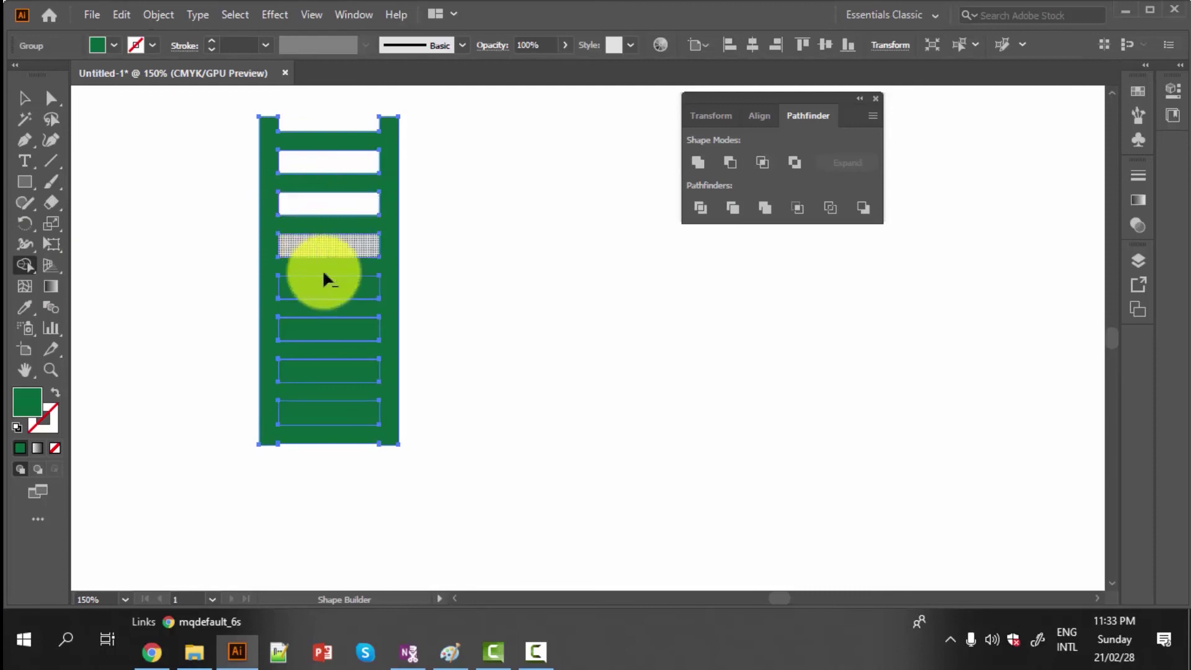
left_click(332, 294, "alt")
left_click(336, 327, "alt")
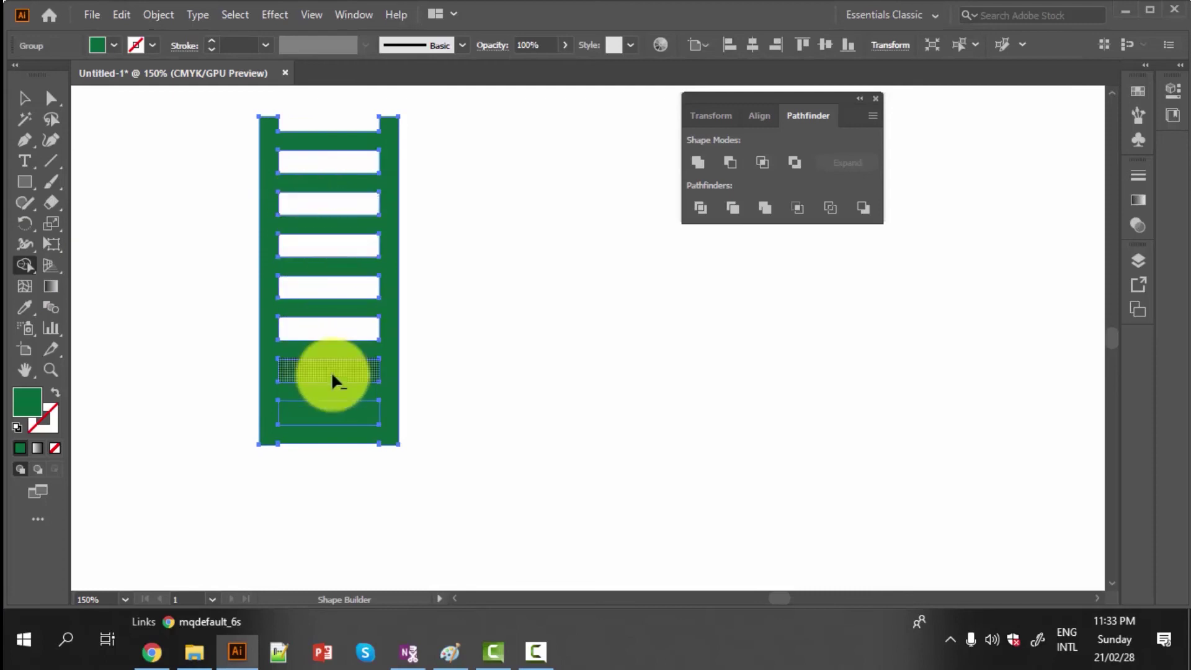
left_click(331, 372, "alt")
left_click(332, 411, "alt")
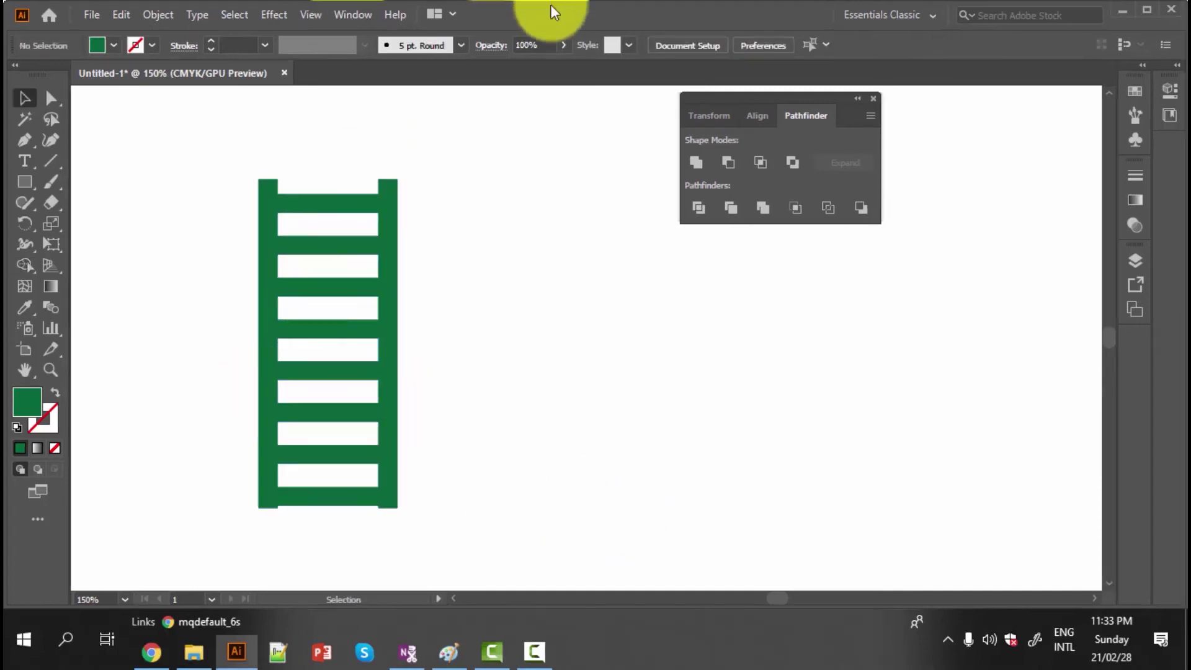
- Move the ladder aside and draw a tall thin rectangle filled green
left_click_drag(261, 223, 215, 230)
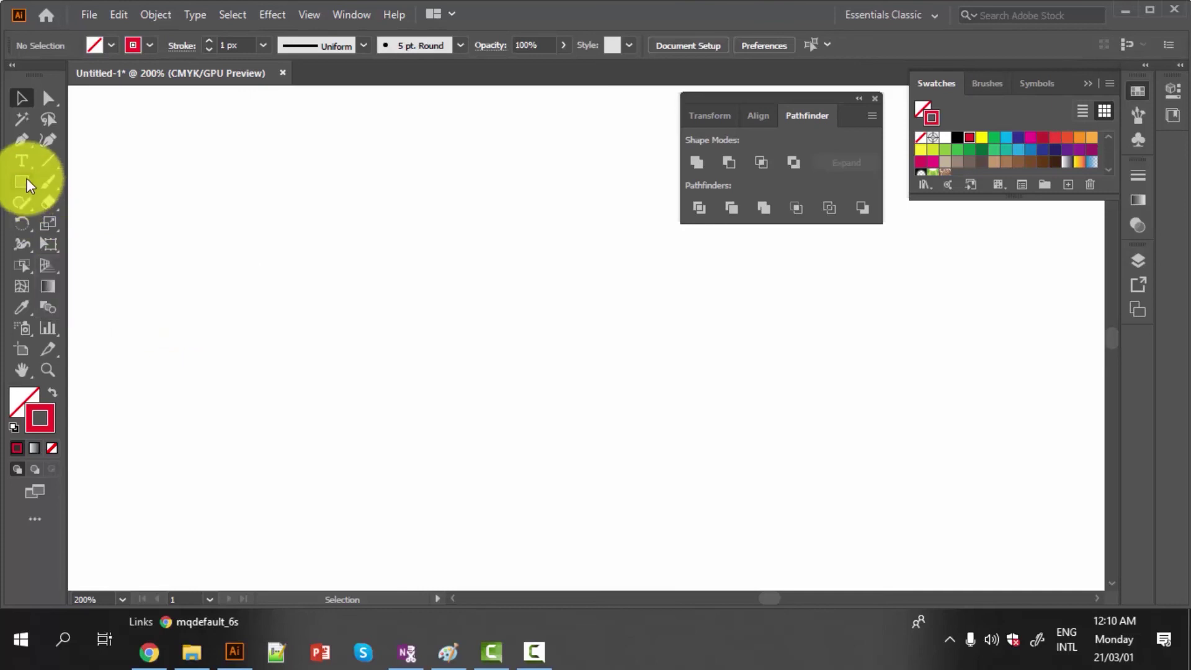
left_click_drag(27, 177, 99, 180)
mouse_move(251, 177)
left_mouse_down()
mouse_move(285, 464)
mouse_move(272, 473)
left_mouse_up()
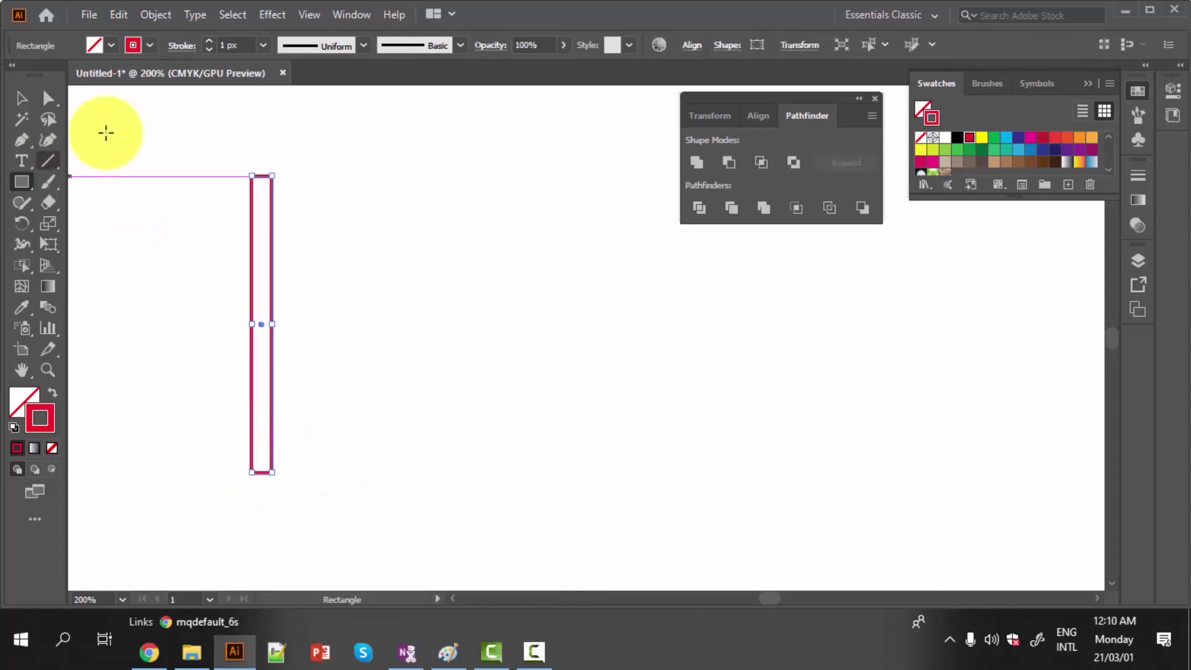
left_click(113, 45)
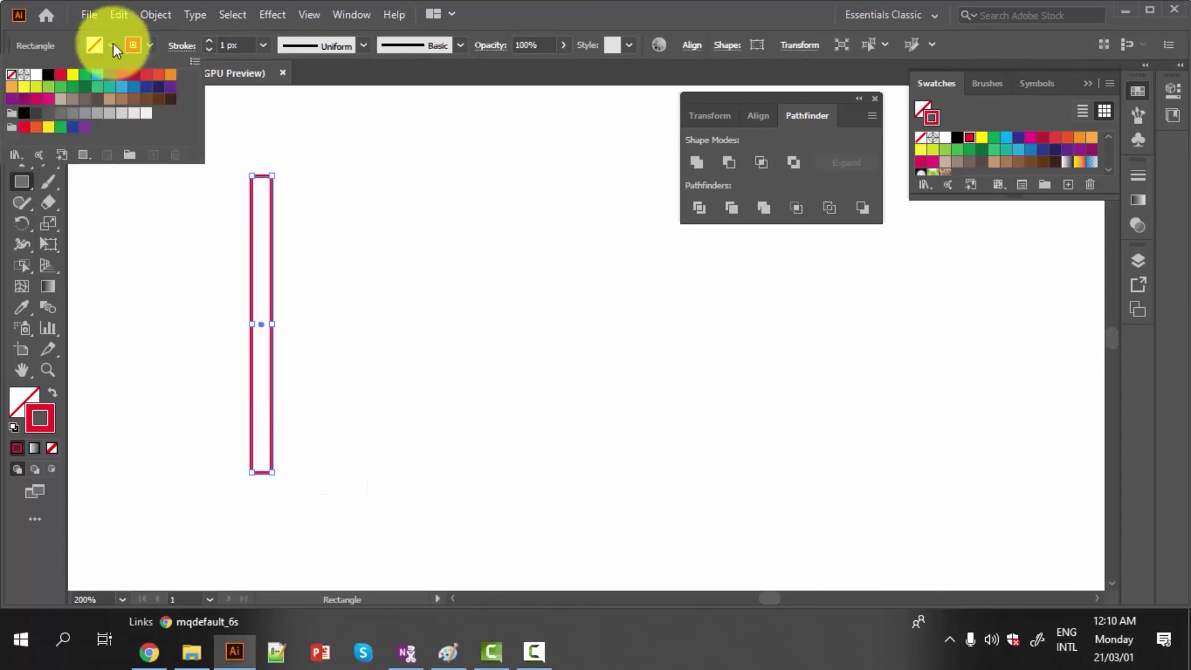
left_click(85, 91)
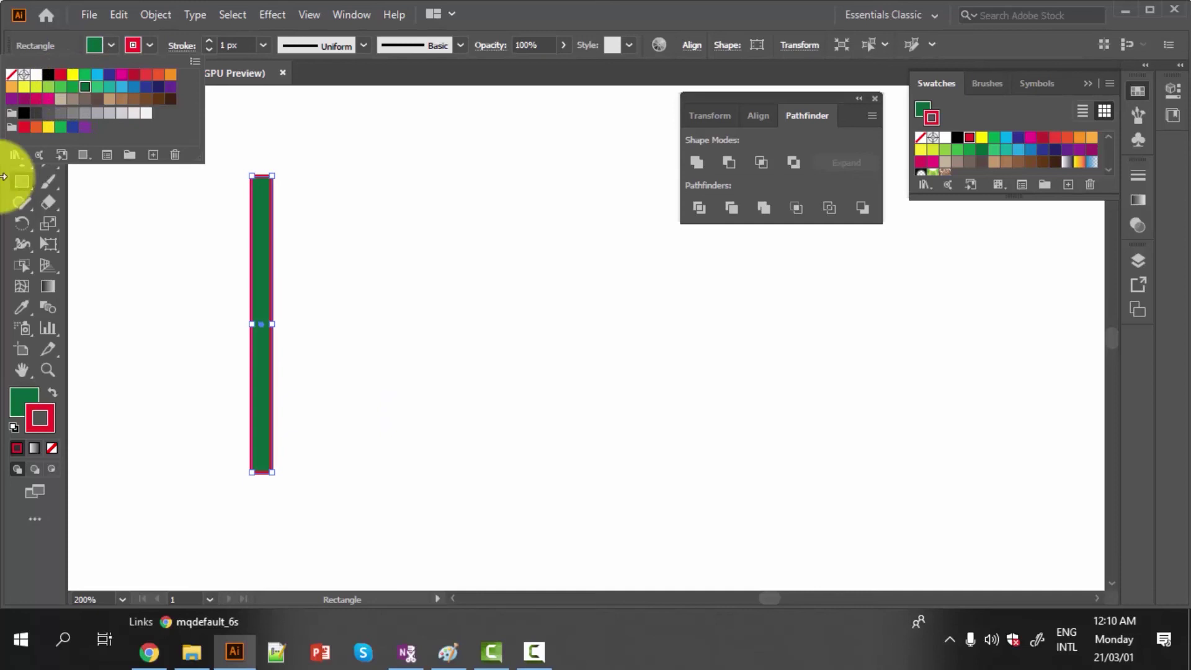
left_click(234, 286)
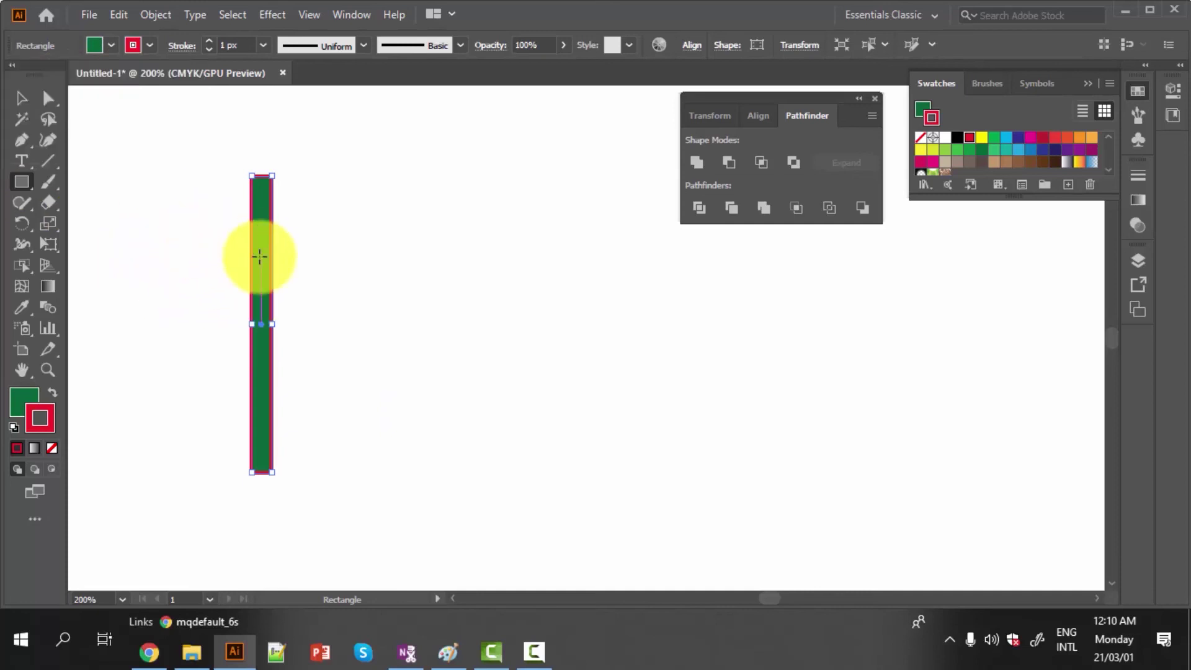
left_click(23, 101)
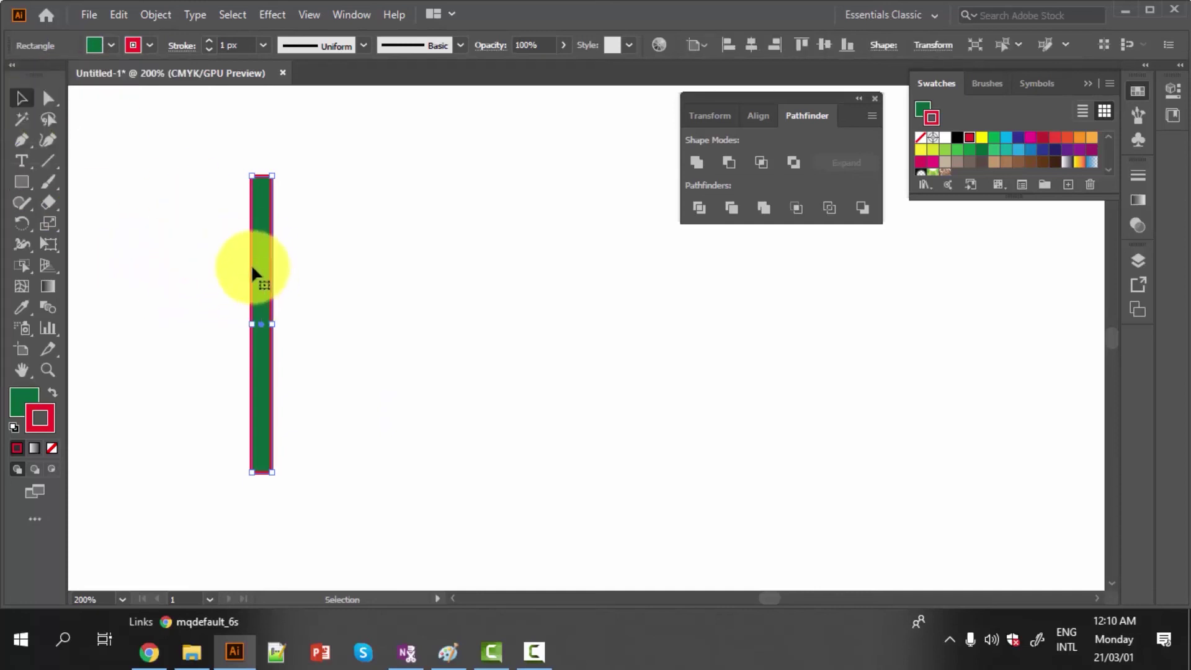
- Copy the vertical bar rightward, draw a long horizontal bar, copy it downward, and select all bars
left_click_drag(281, 273, 486, 277)
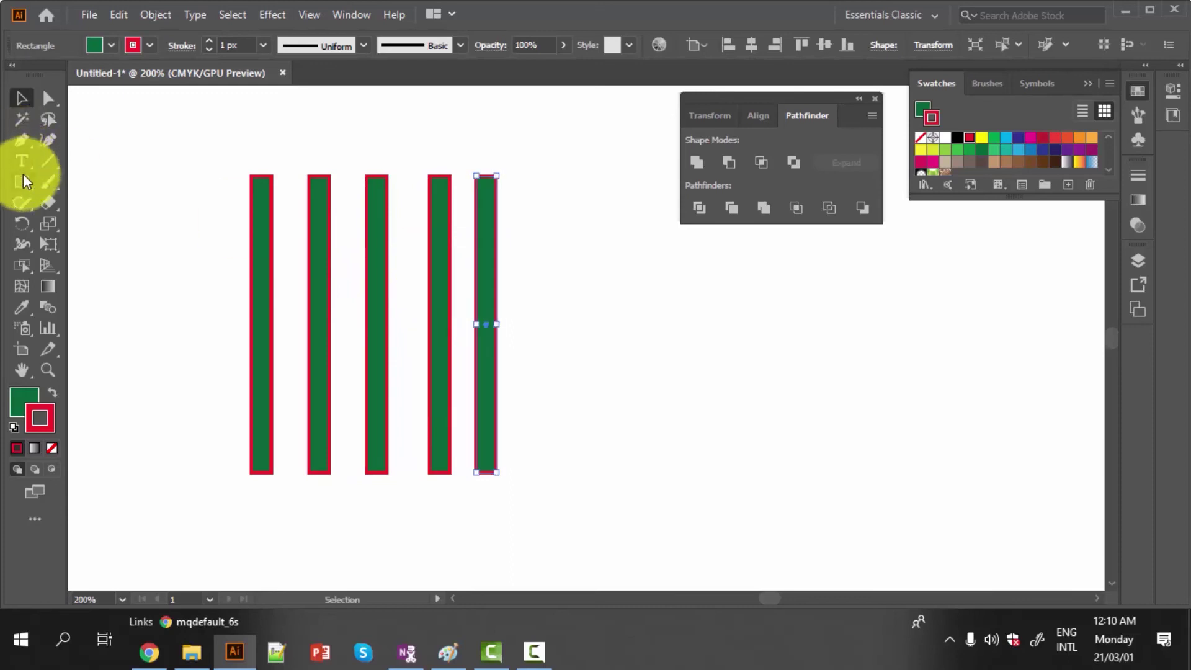
left_click_drag(24, 176, 92, 183)
left_click_drag(206, 201, 548, 217)
left_click(27, 98)
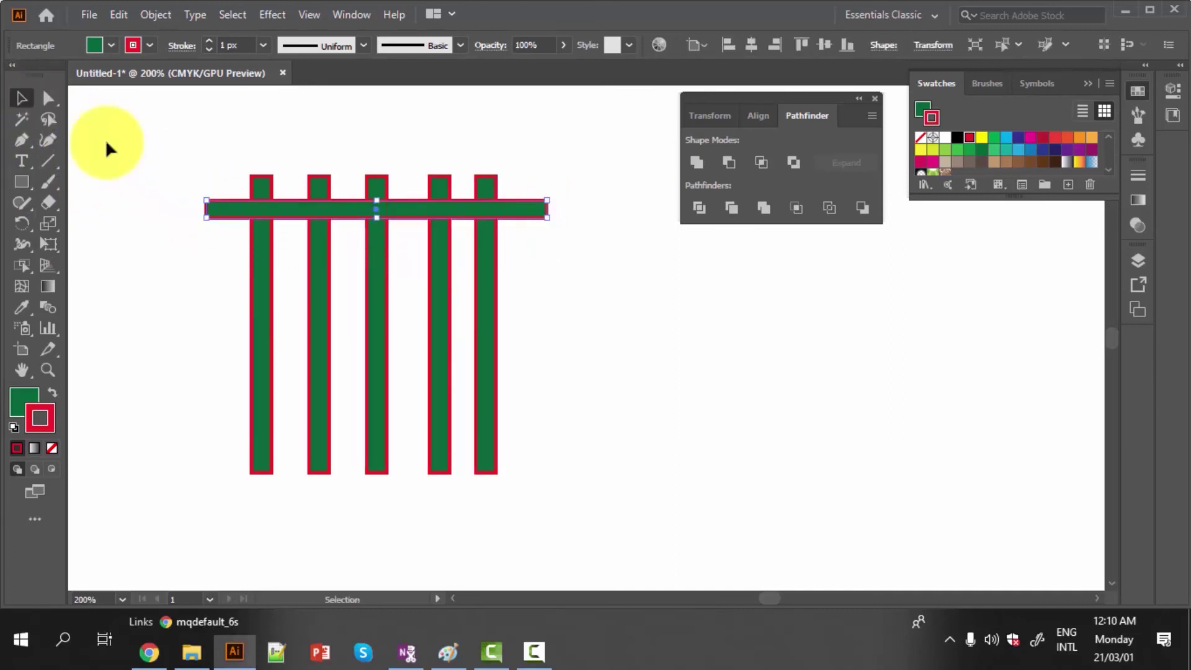
left_click_drag(345, 220, 341, 439)
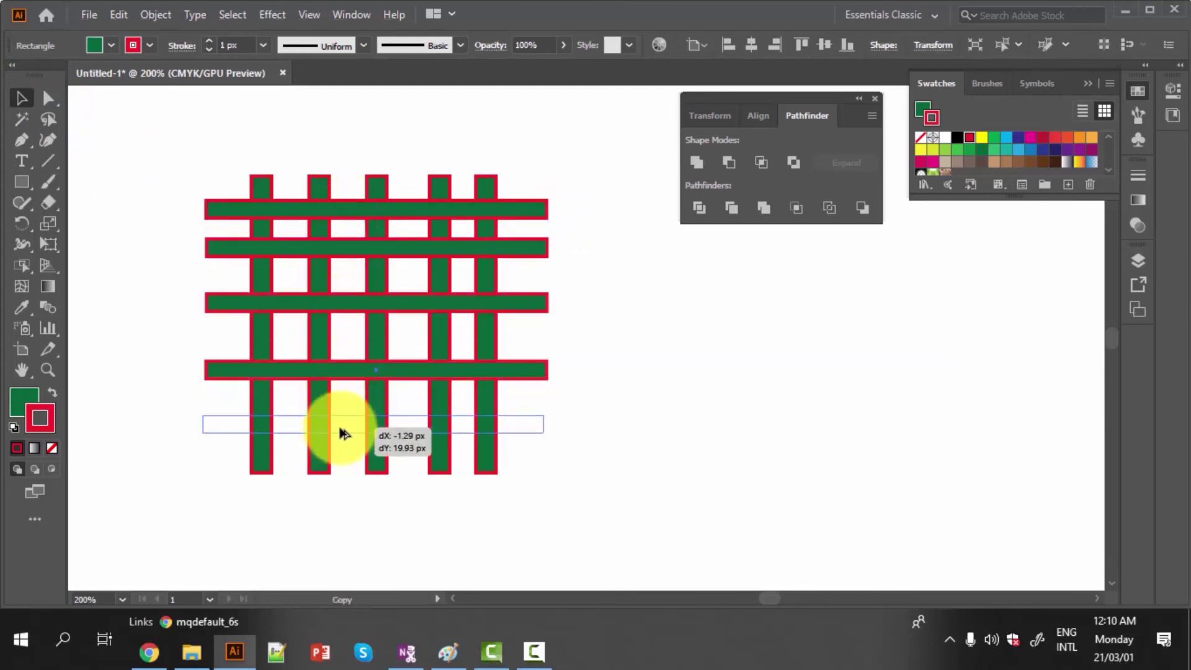
left_click(417, 508)
left_click_drag(155, 139, 549, 507)
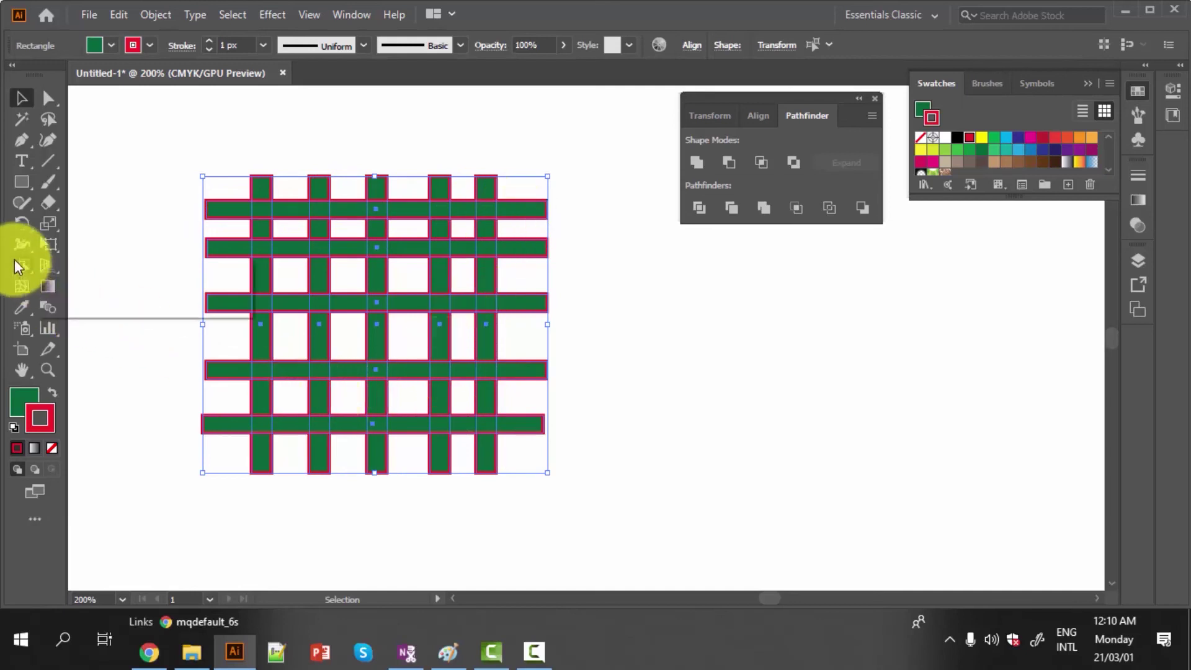
- Switch to the Live Paint Bucket and set yellow as the fill colour
left_click_drag(19, 260, 101, 291)
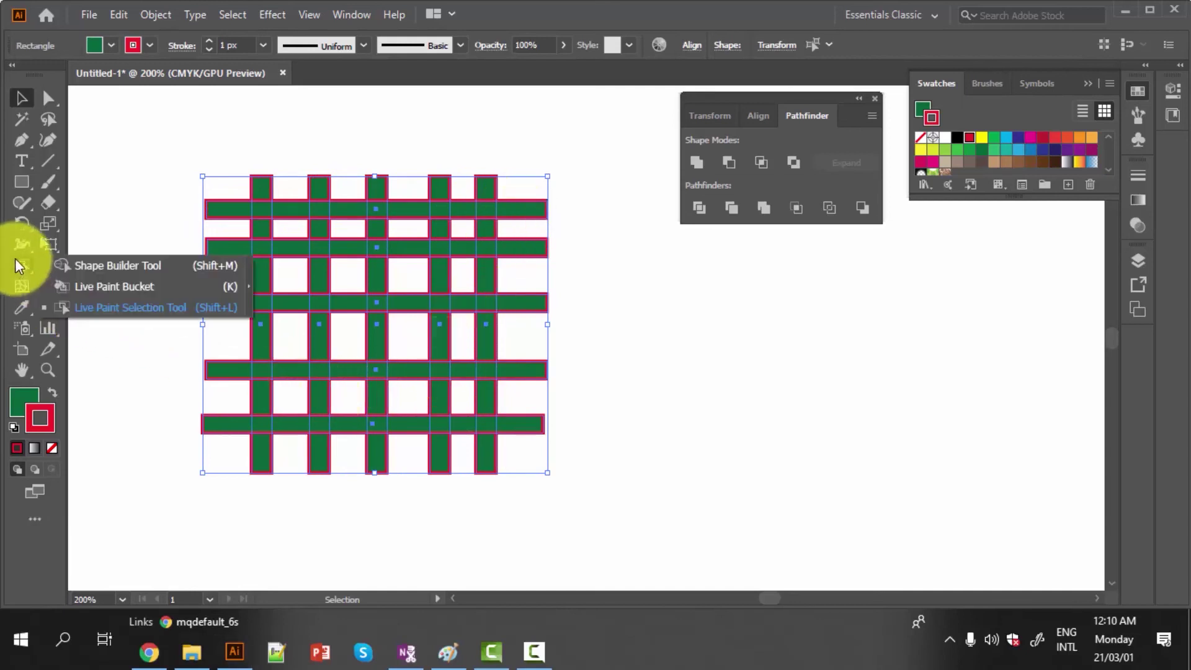
left_click(102, 287)
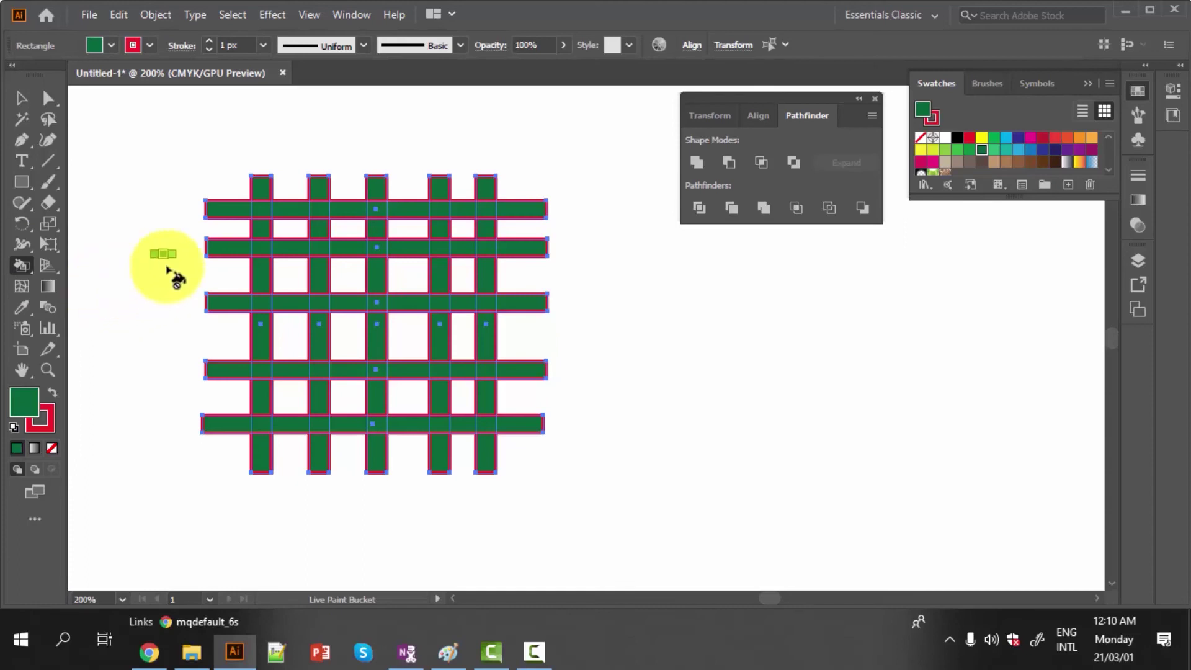
left_click(110, 44)
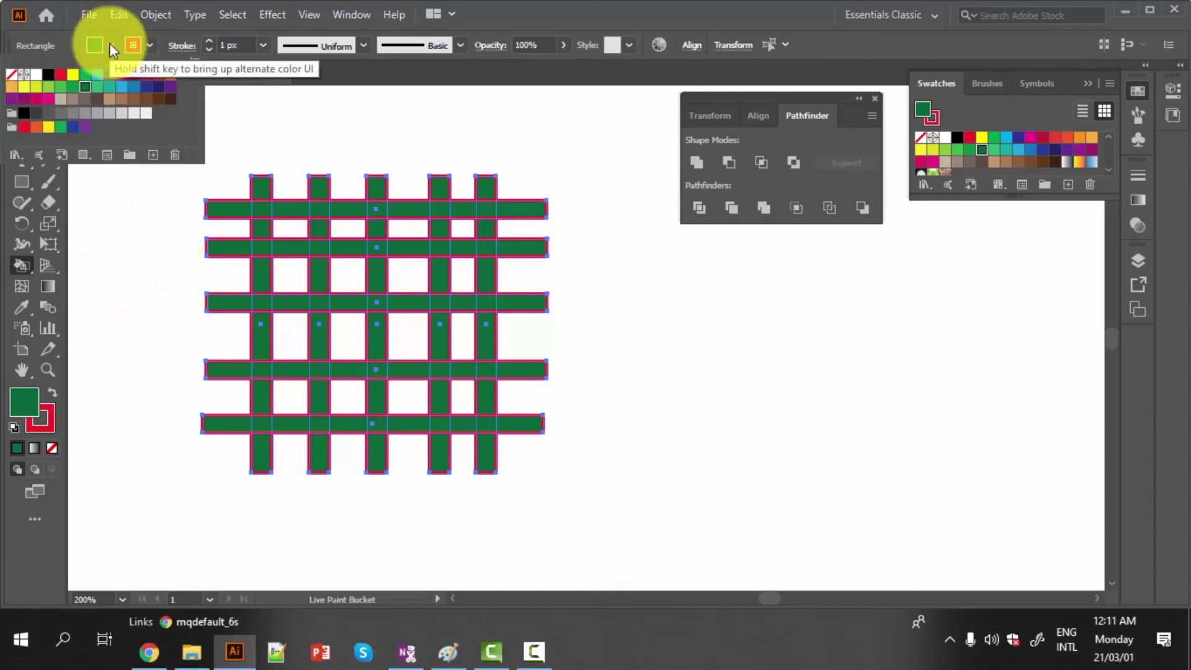
left_click(86, 92)
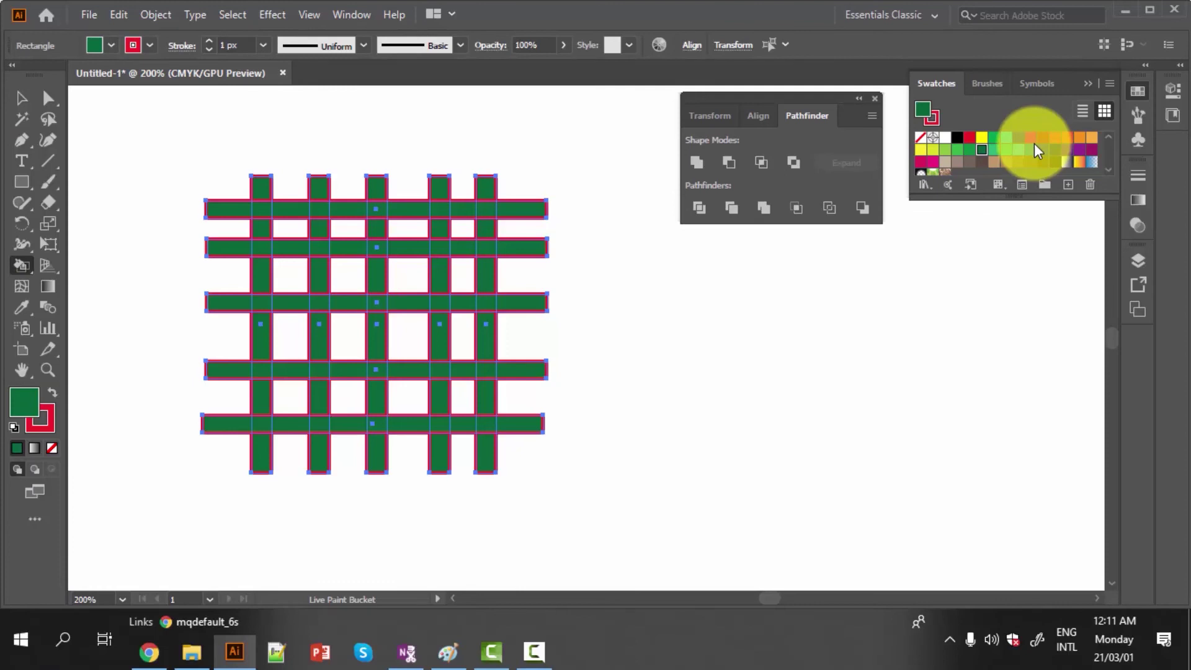
left_click(981, 139)
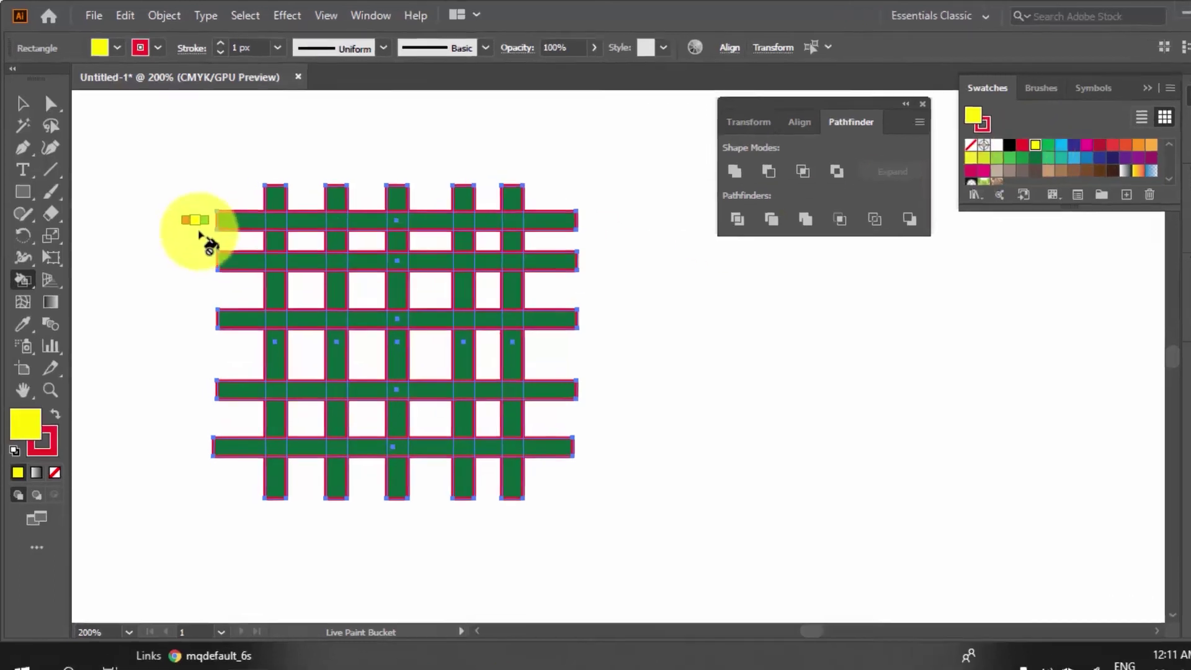
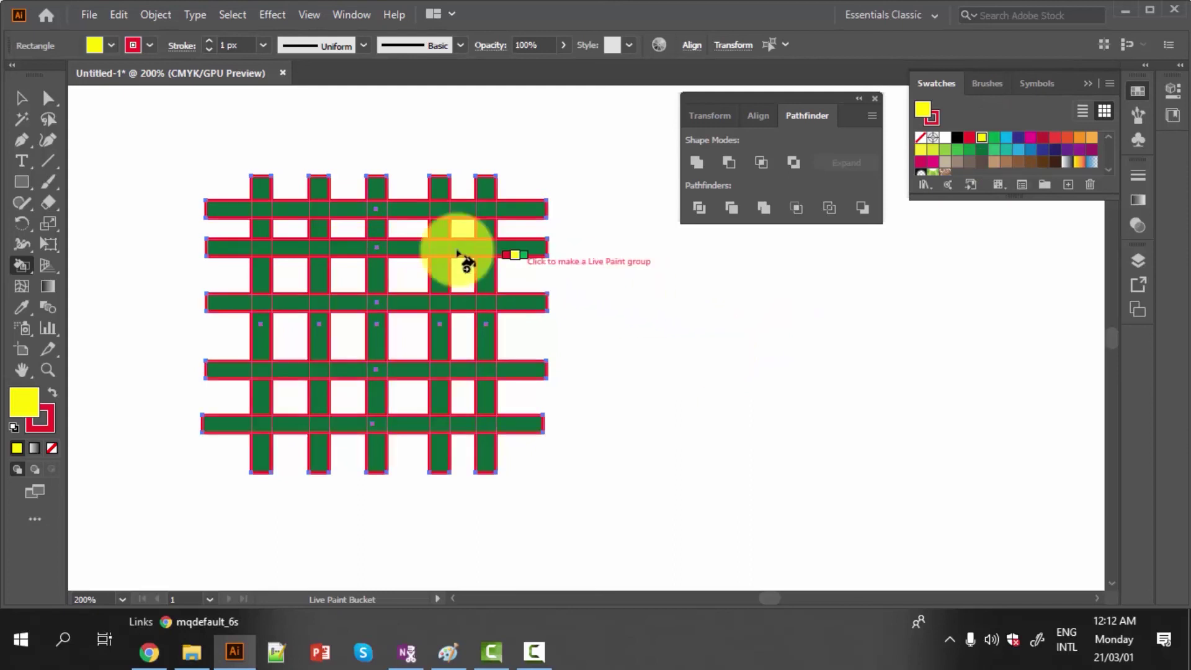
- Live-paint the five top-row crossings yellow, then switch the fill swatch to cyan
left_click(261, 211)
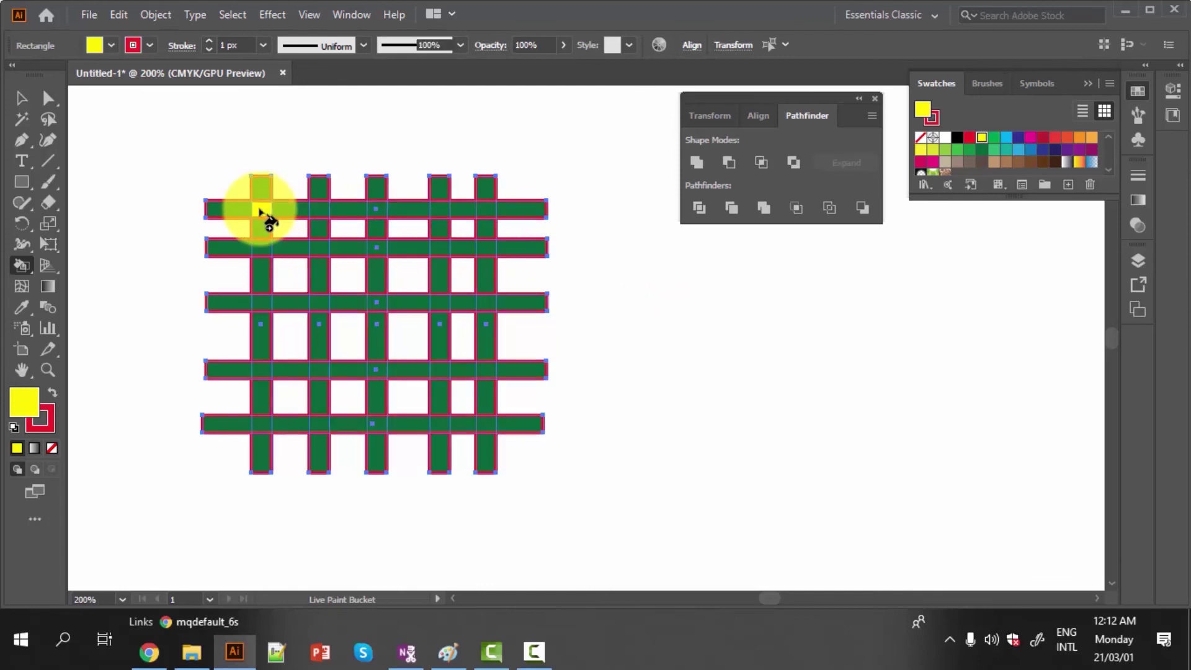
left_click(322, 211)
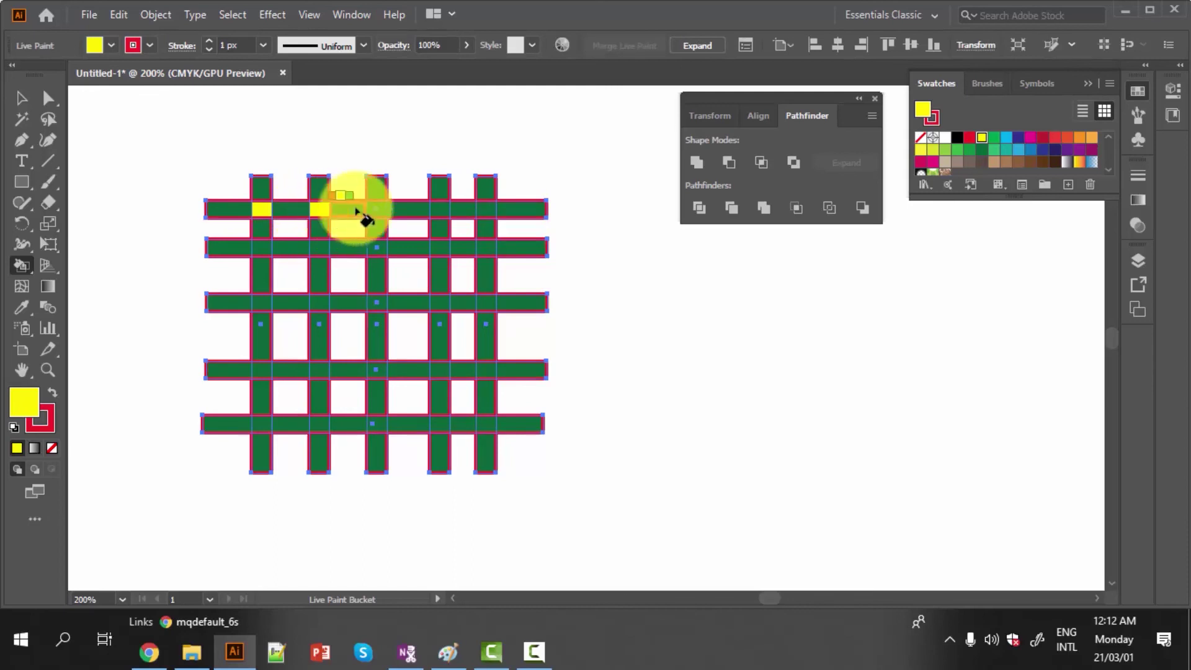
left_click(376, 208)
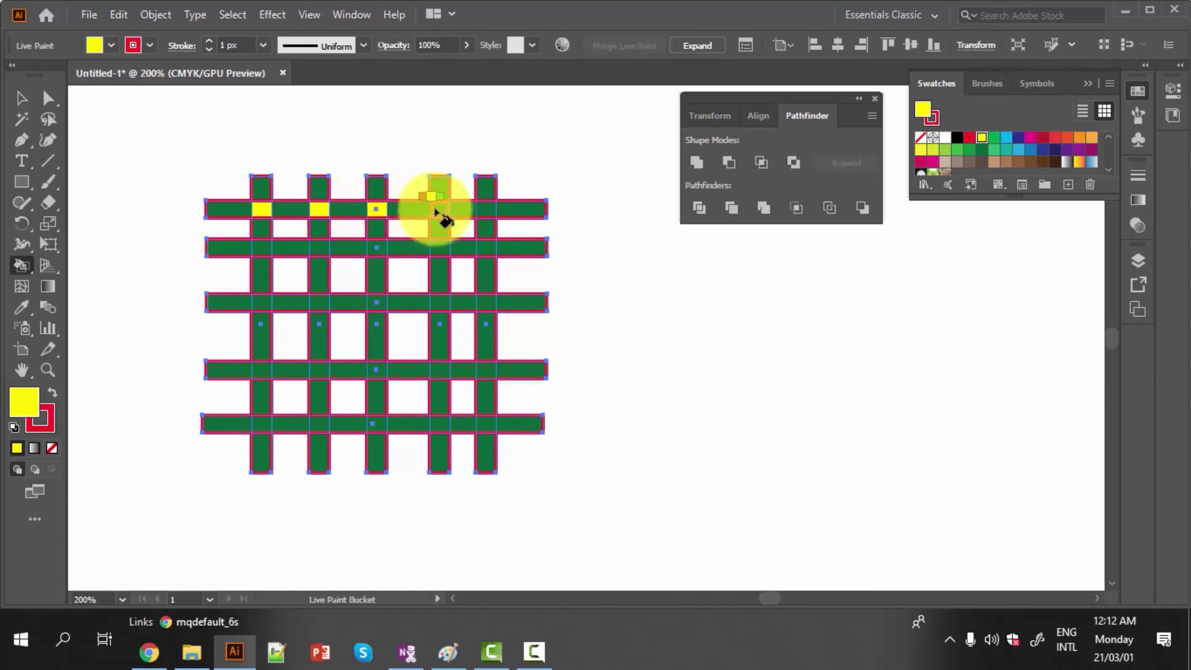
left_click(437, 212)
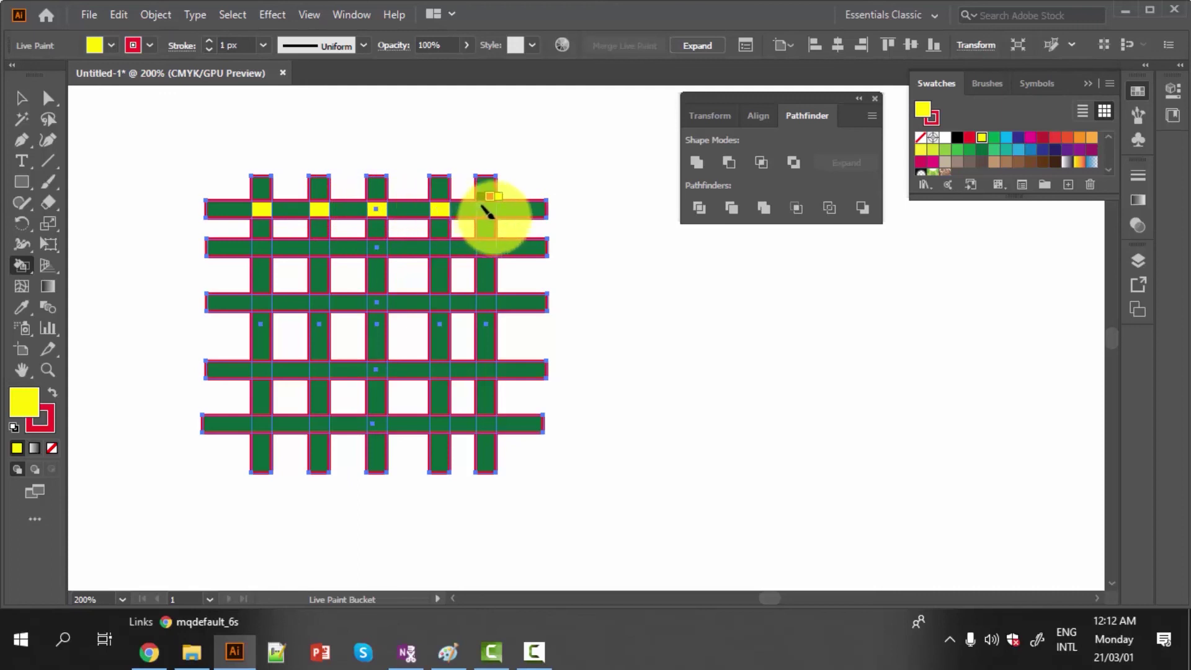
left_click(490, 210)
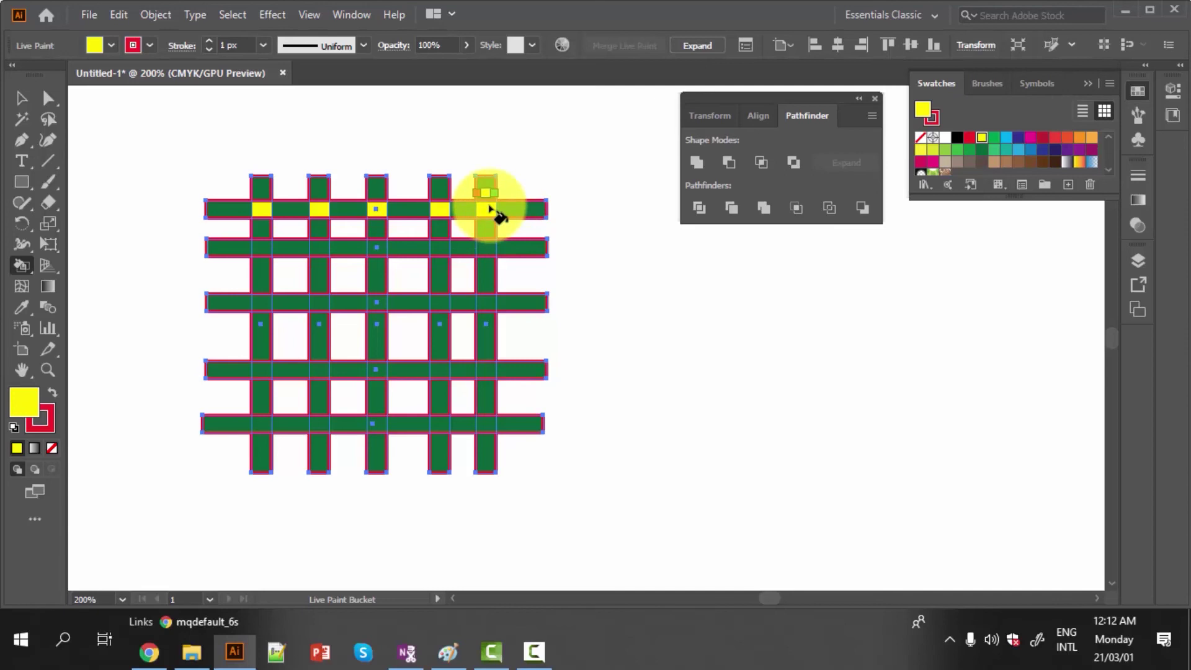
key("Right")
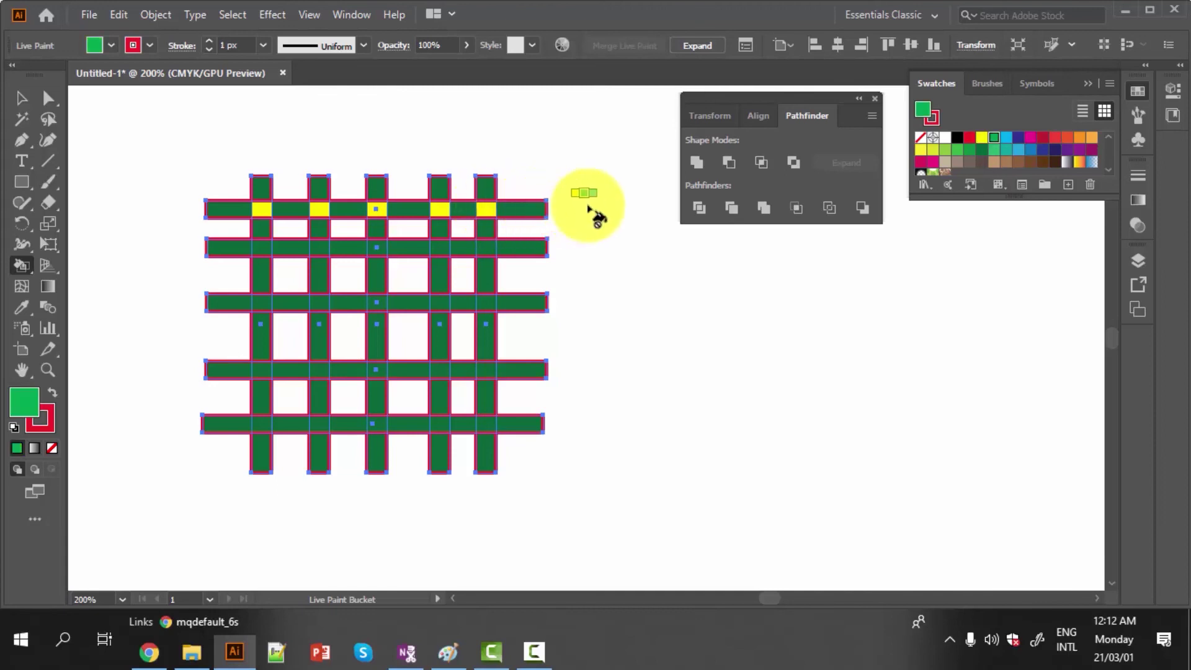
key("Right")
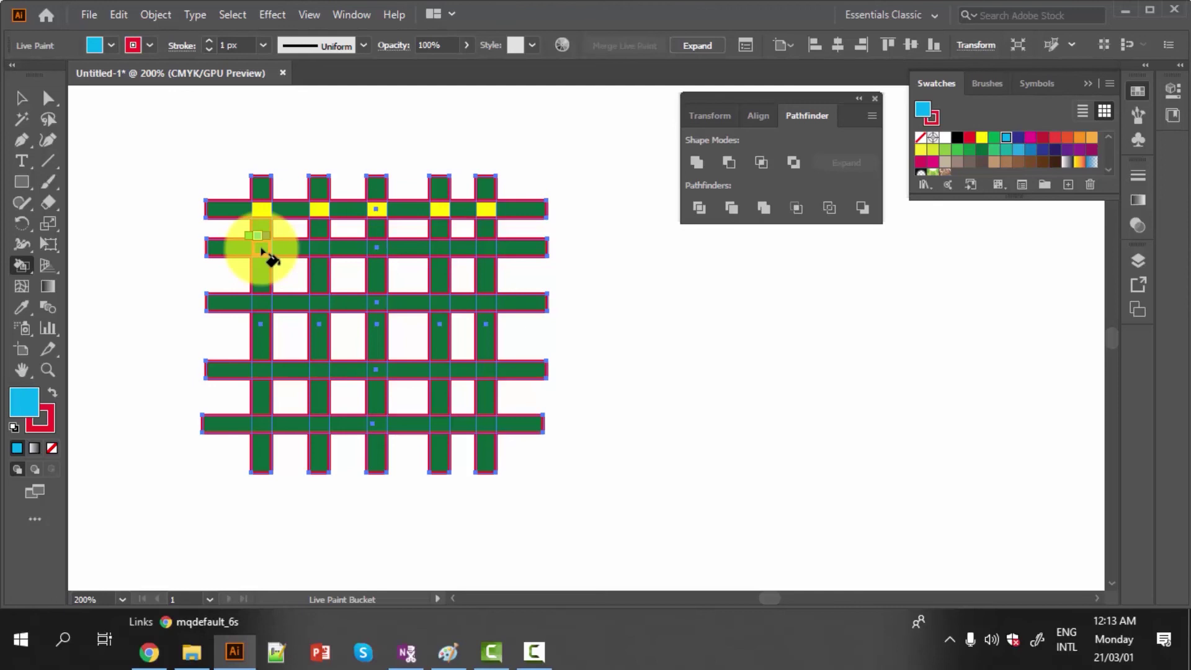
- Fill the five second-row crossings and the upright below them cyan, then switch to magenta
left_click(261, 247)
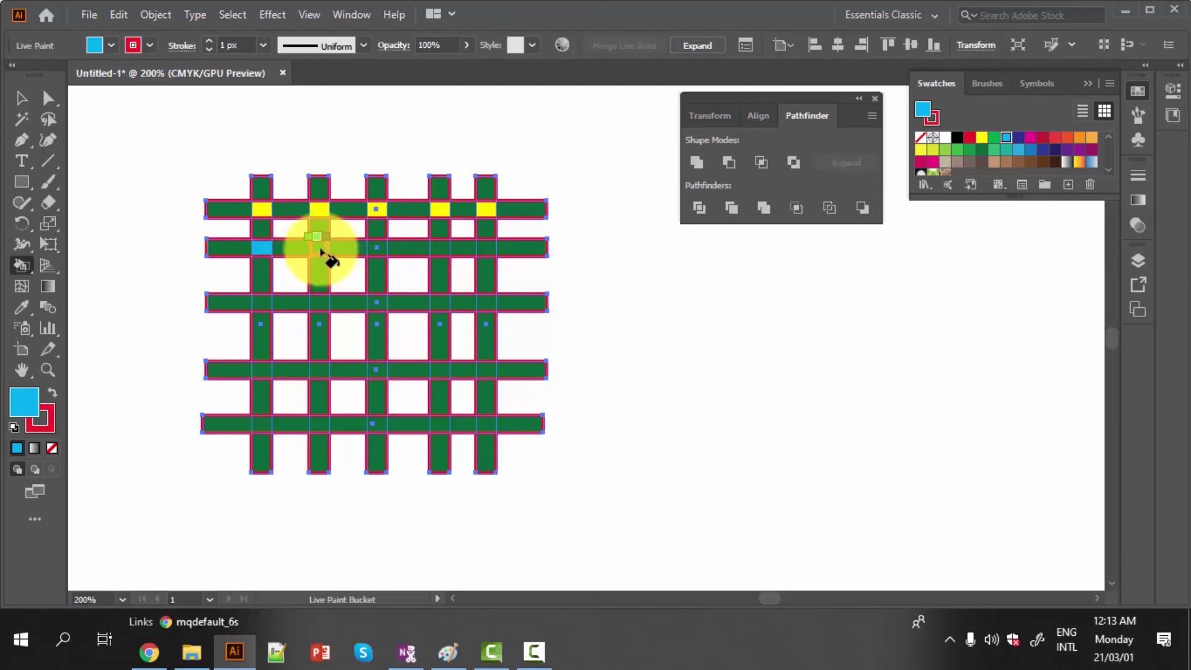
left_click(320, 248)
left_click(376, 248)
left_click(439, 247)
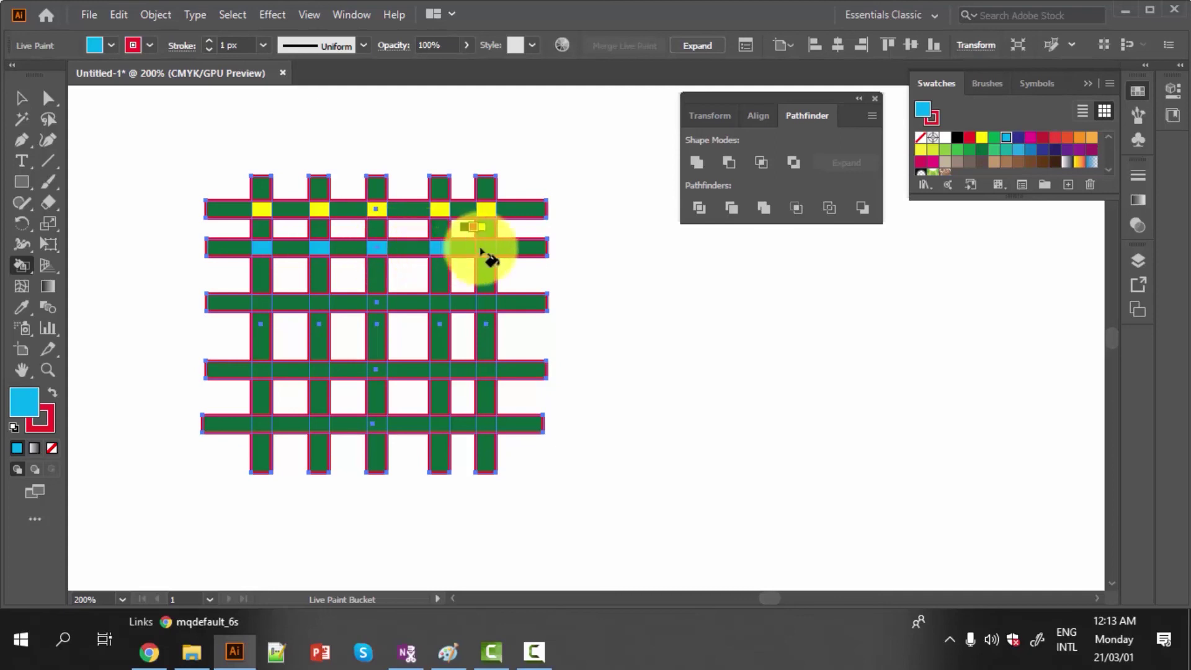
left_click(486, 248)
left_click(486, 275)
key("Right")
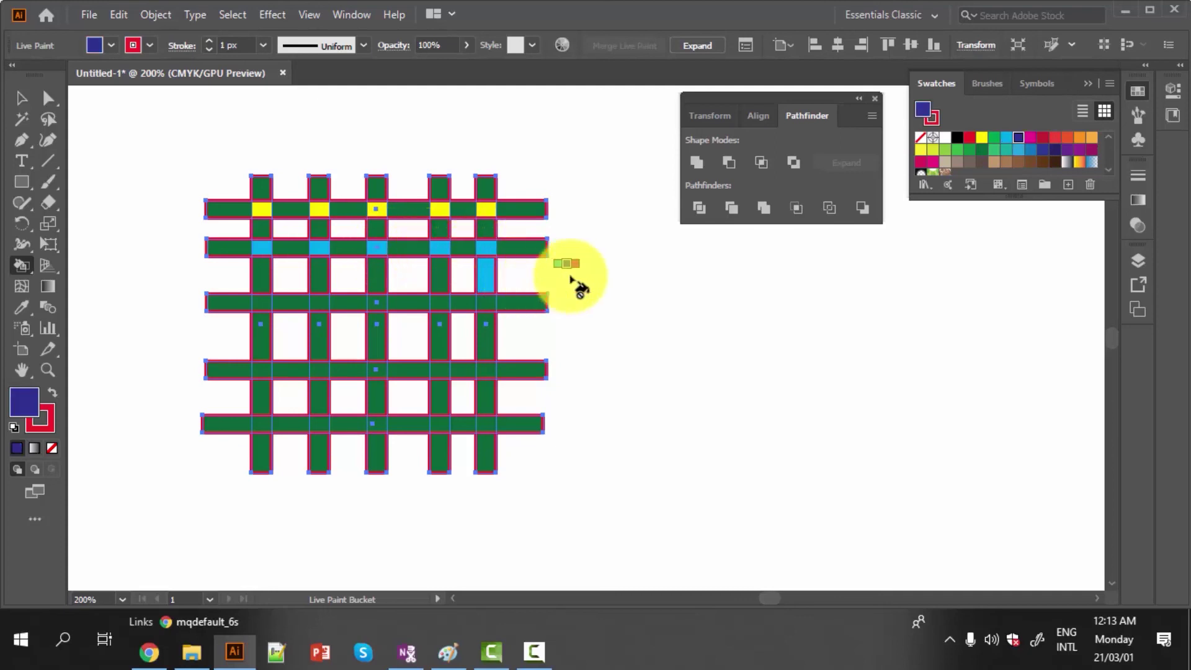
key("Right")
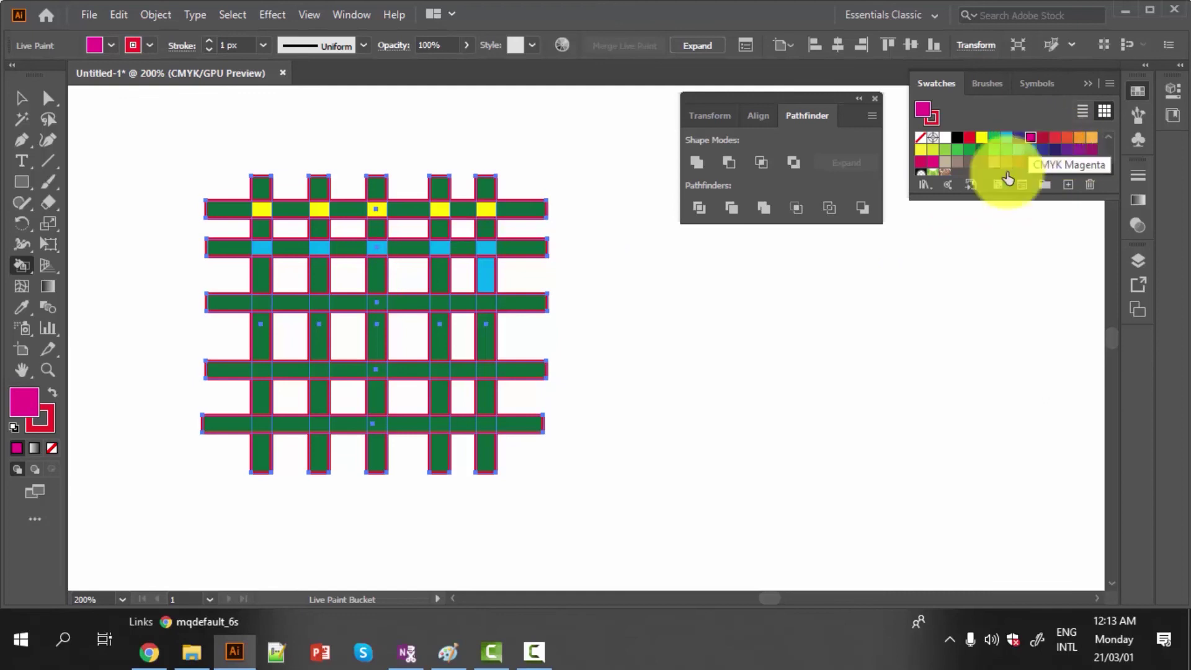
- Fill the third-row crossings magenta with the Live Paint Bucket
left_click(320, 303)
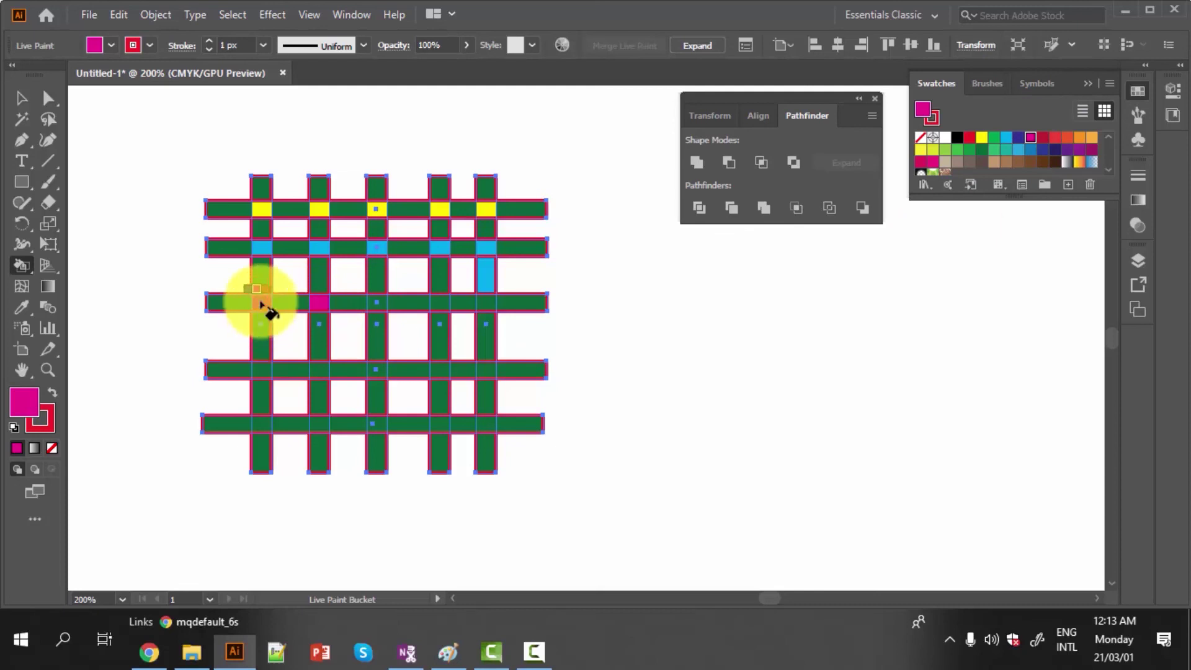
left_click(260, 303)
left_click(377, 304)
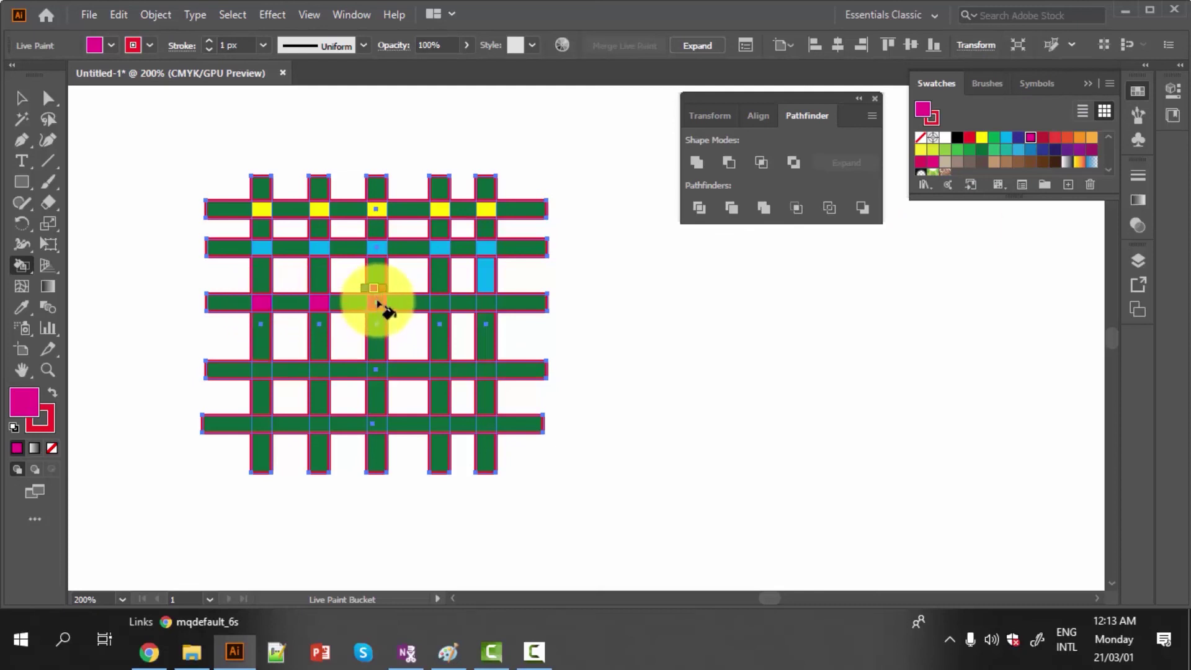
left_click(487, 304)
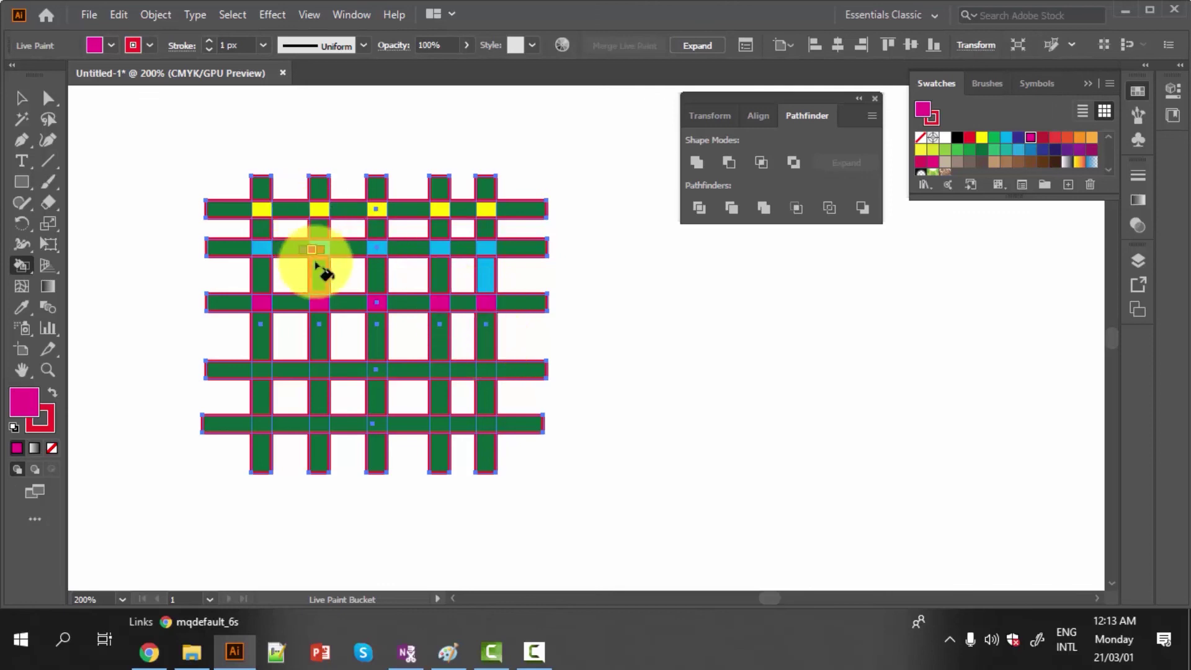
- Zoom in to check the magenta fills, then zoom out and select the whole live paint grid
scroll(351, 318, "up", 1)
scroll(350, 318, "up", 1)
scroll(330, 333, "up", 3)
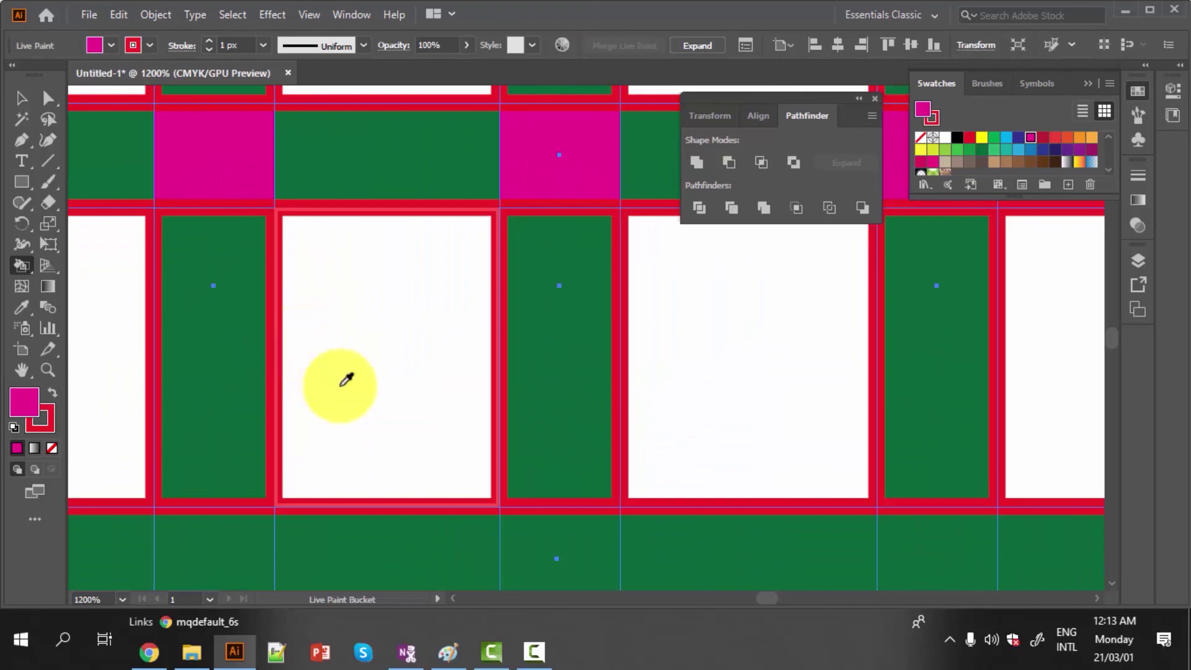
scroll(338, 388, "down", 4)
scroll(337, 386, "down", 2)
left_click(21, 98)
left_click(276, 280)
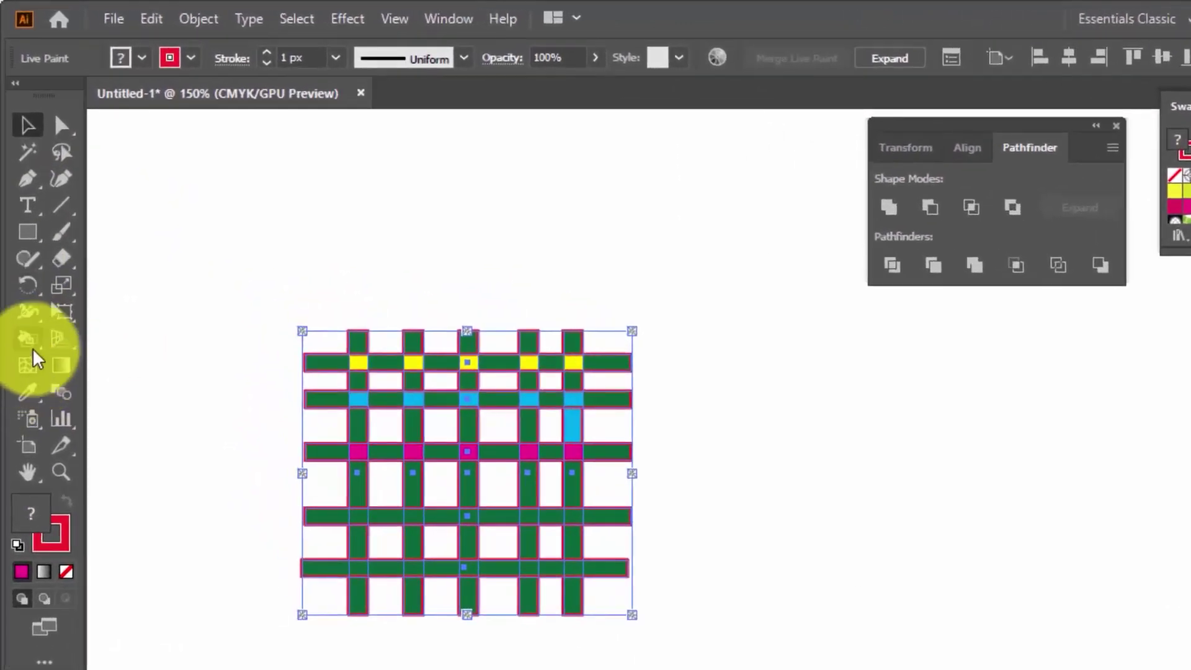
double_click(28, 340)
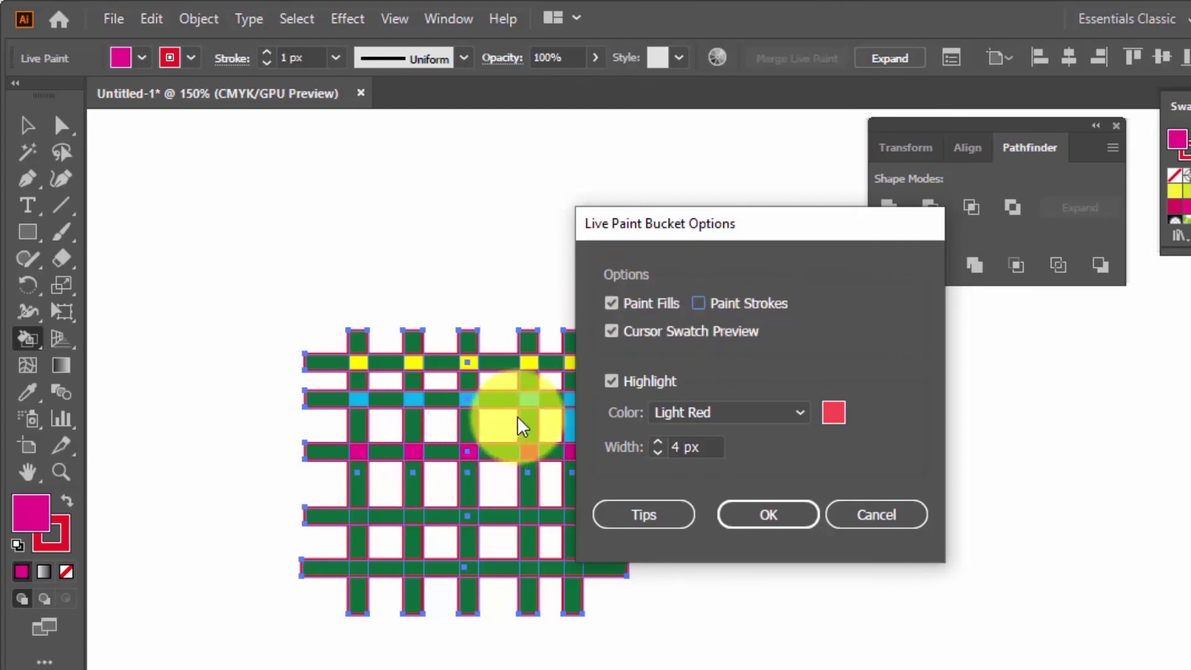
- Enable Paint Strokes in the Live Paint Bucket Options and confirm
left_click(700, 304)
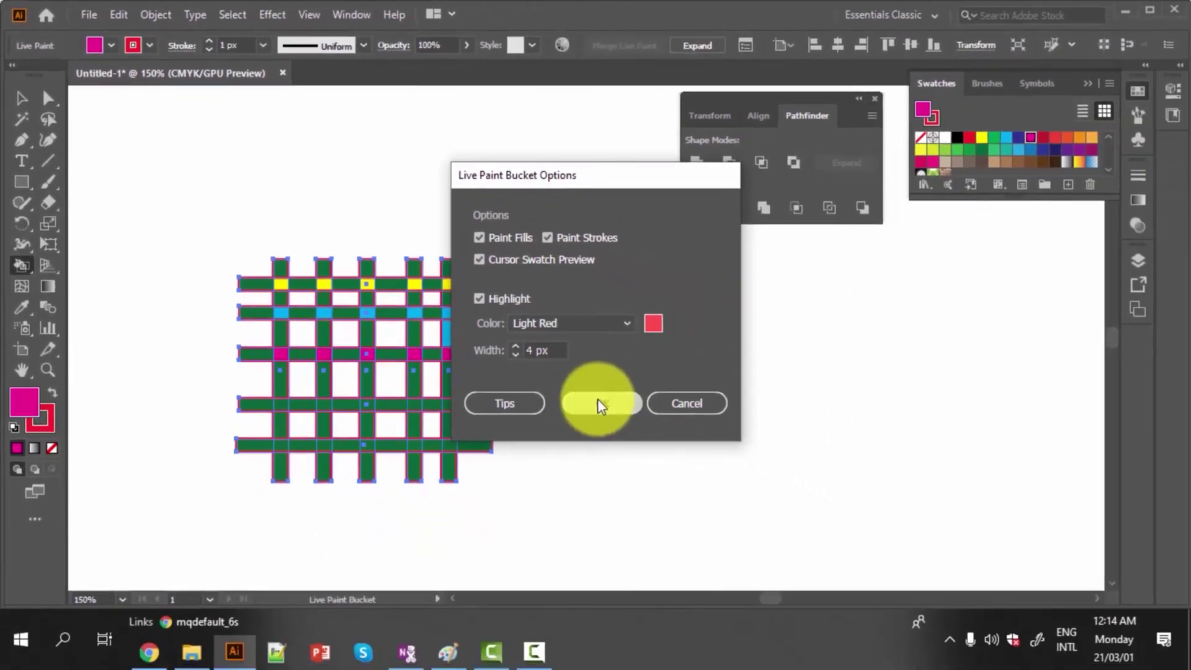
left_click(597, 406)
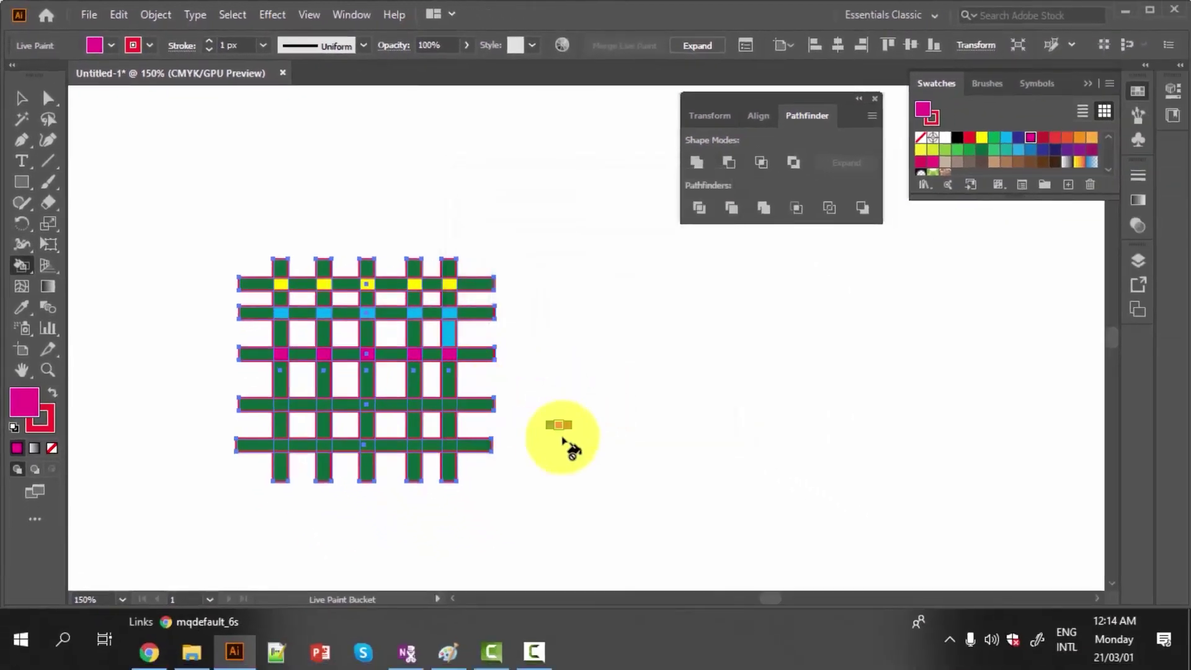
- Zoom in on a bar edge and set the stroke colour to black from the Control bar
scroll(470, 407, "up", 2)
scroll(469, 407, "up", 2)
scroll(433, 359, "up", 2)
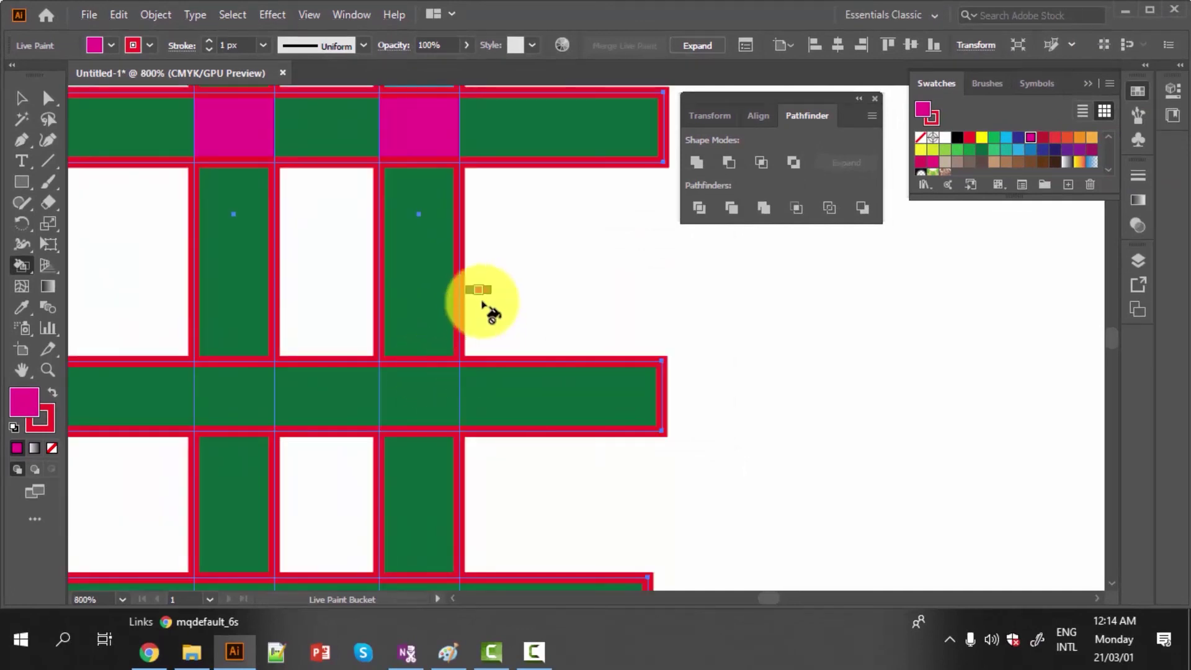
scroll(478, 304, "up", 1)
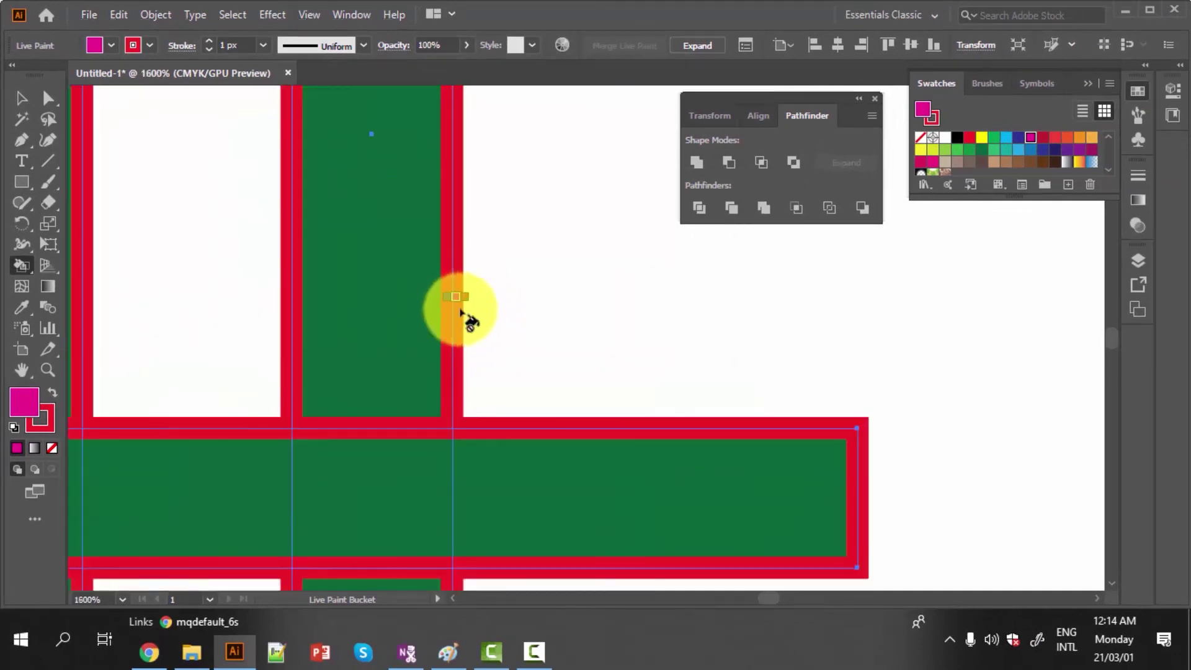
left_click(449, 273)
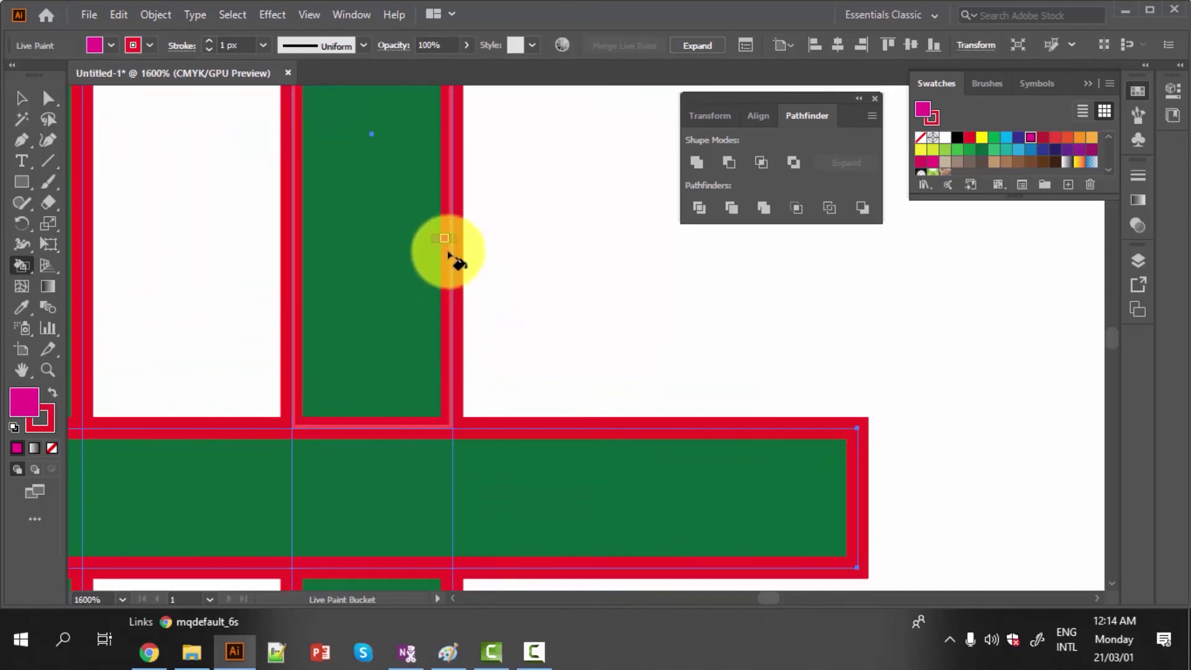
left_click(150, 46)
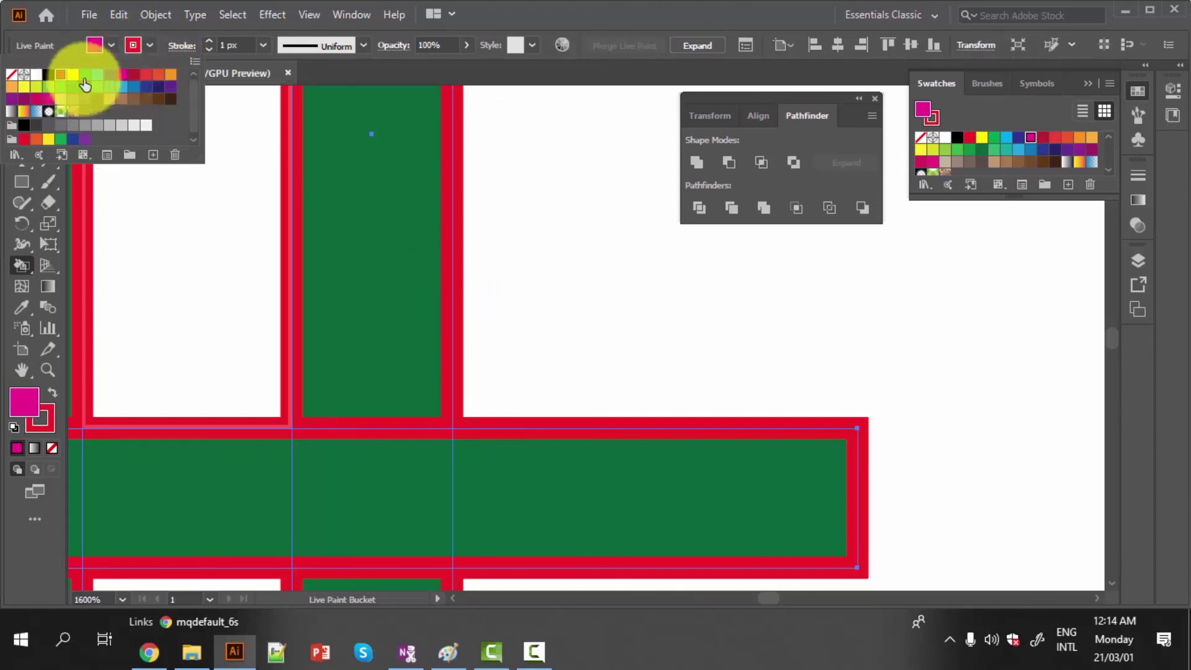
left_click(48, 81)
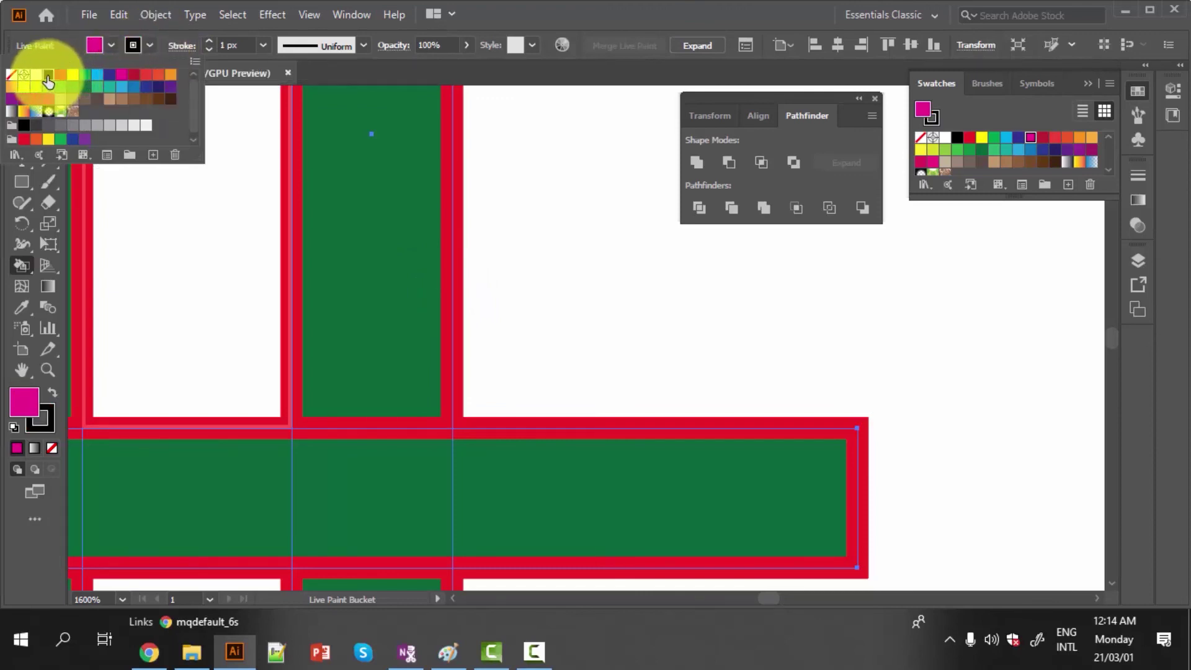
- Paint an upright's right edge, a left vertical edge and a horizontal edge black
left_click(21, 266)
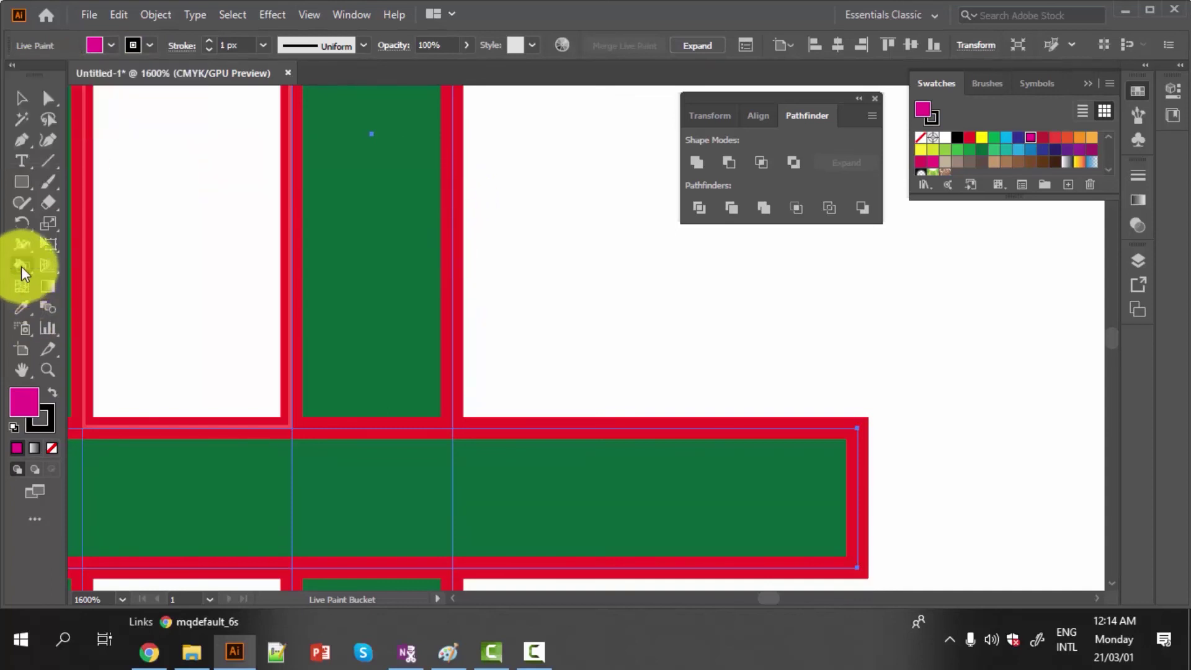
left_click_drag(24, 266, 100, 286)
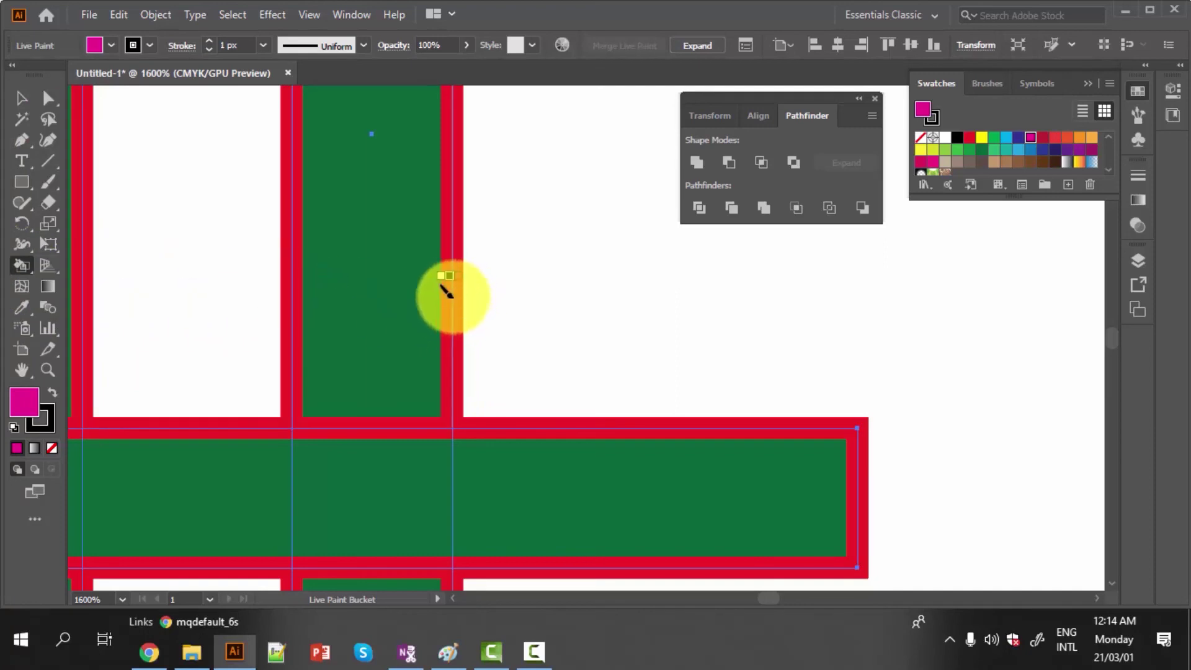
left_click(446, 290)
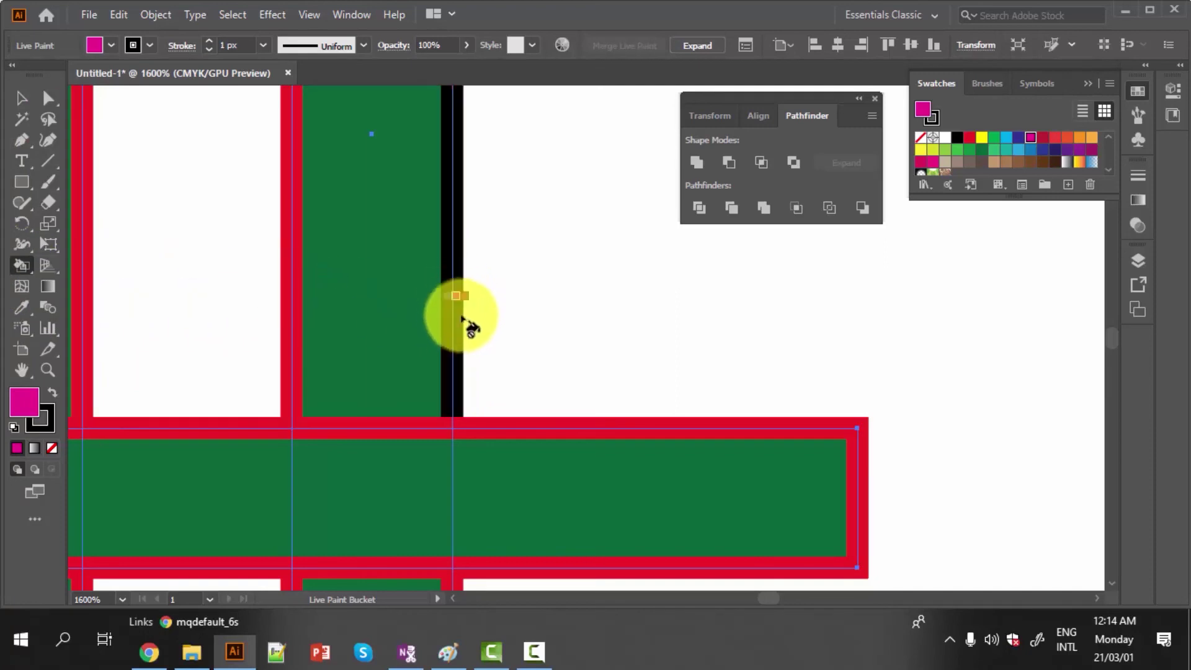
scroll(442, 313, "down", 1)
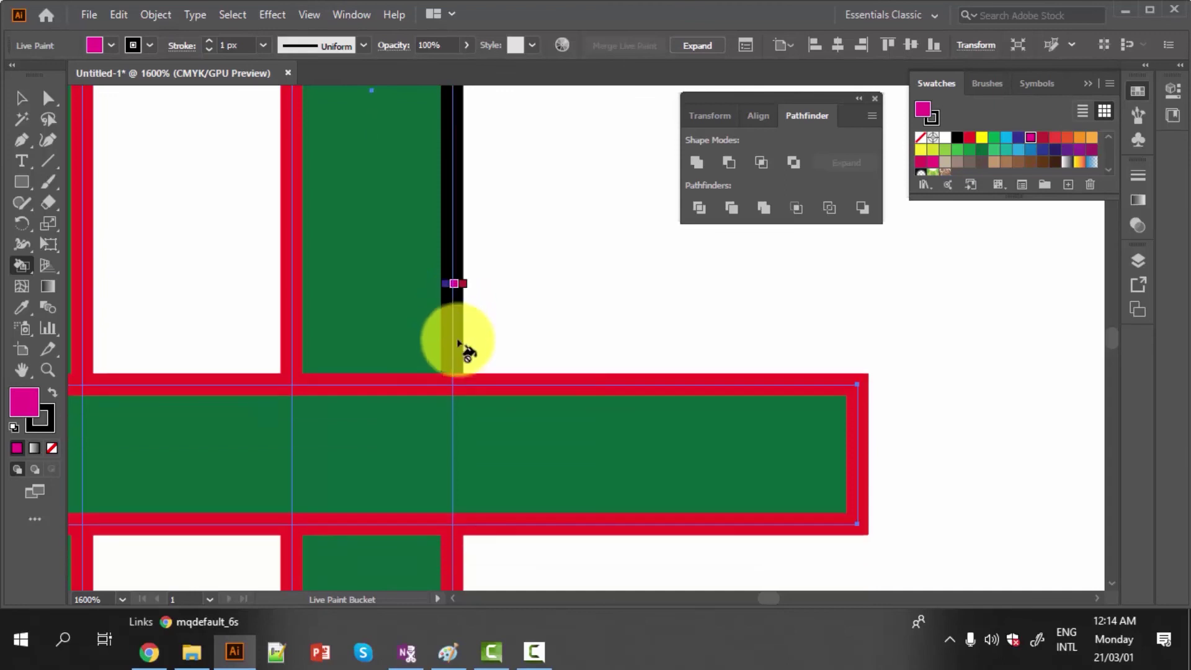
left_click(287, 291)
scroll(422, 403, "down", 1)
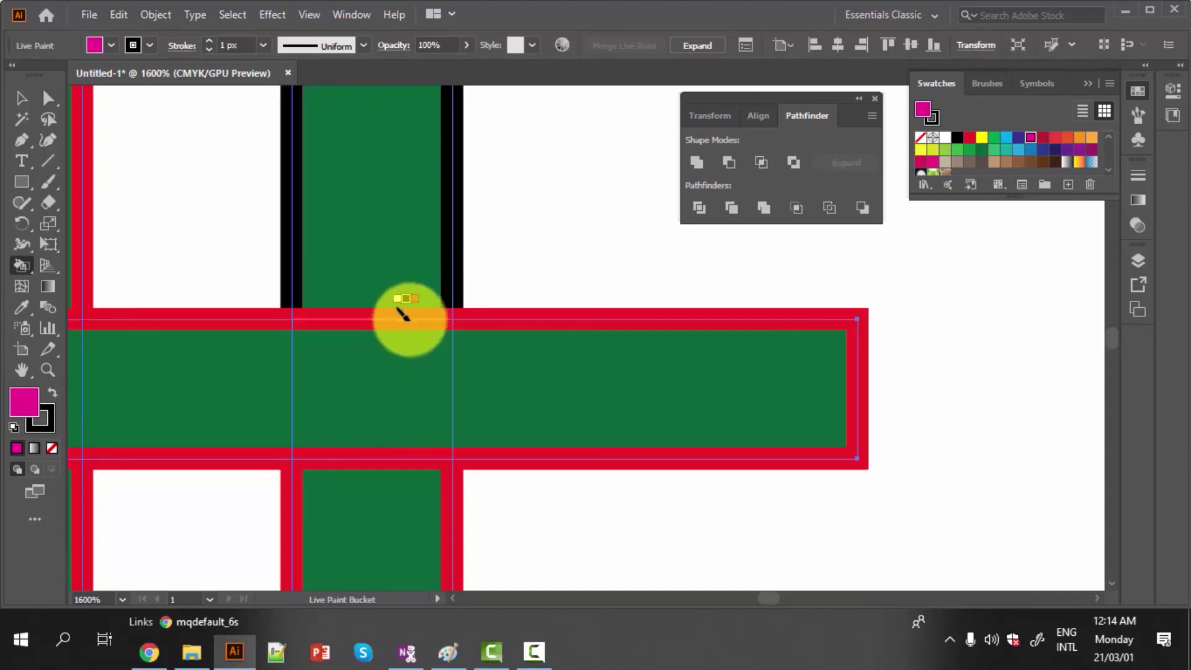
left_click(402, 315)
key("ctrl+minus")
key("ctrl+minus")
key("ctrl+minus")
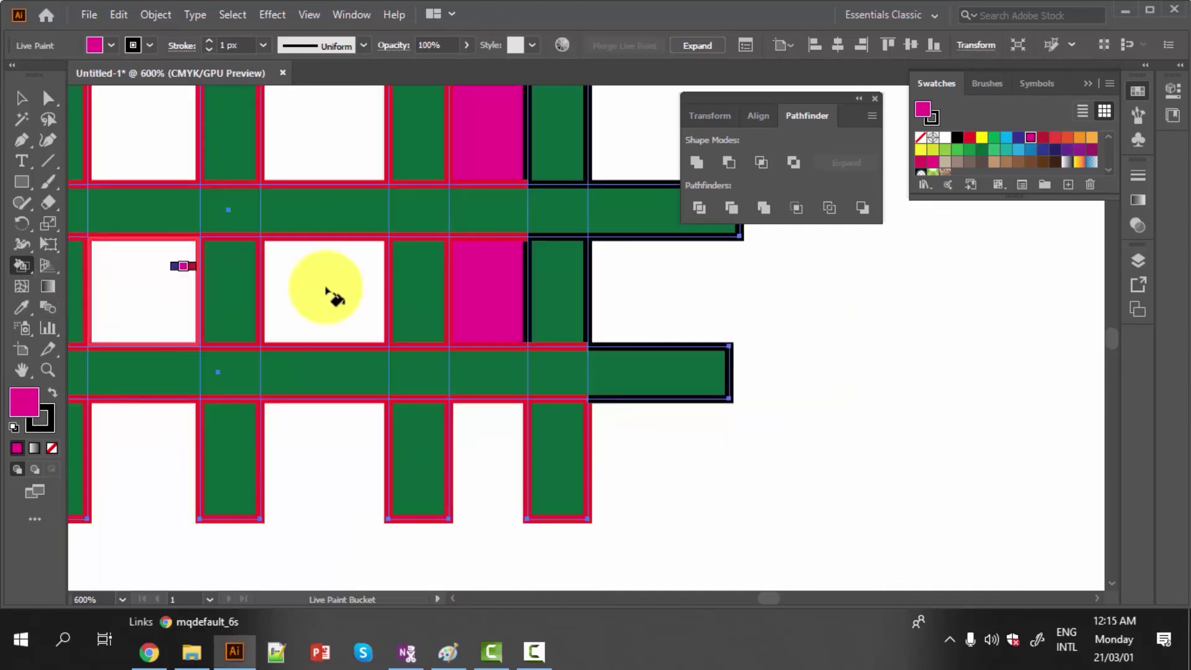
- Fill the lower white gap magenta, blacken its neighbouring edge, and zoom out to the whole grid
left_click(299, 311)
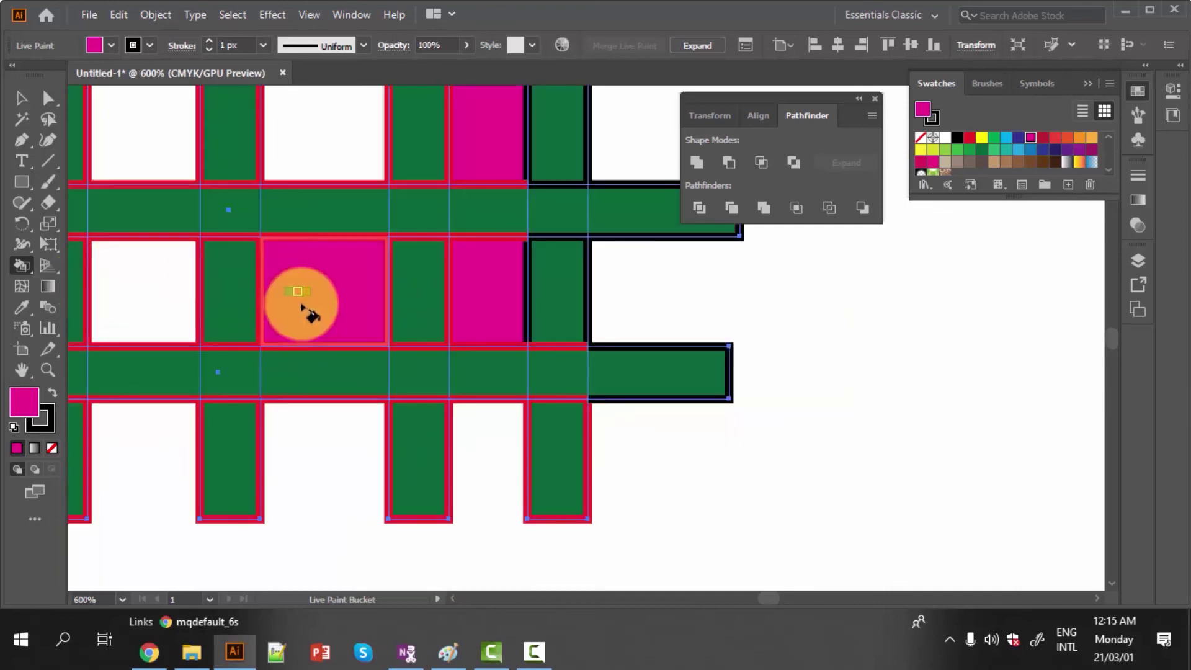
left_click(280, 234)
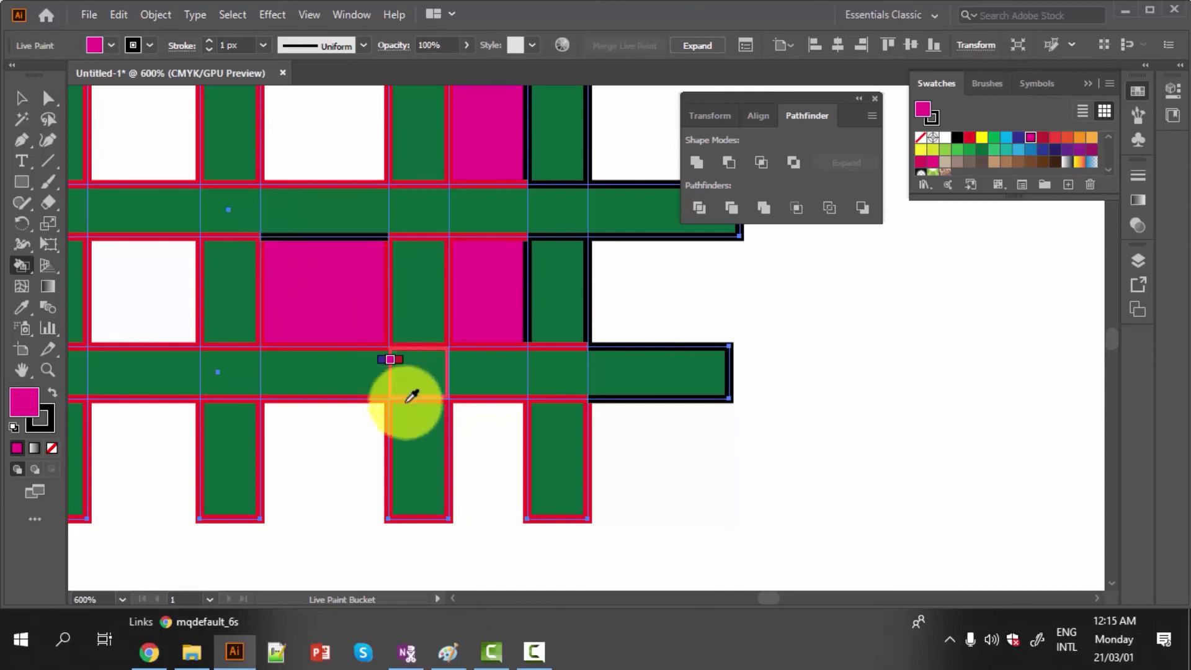
scroll(413, 396, "down", 3)
key("v")
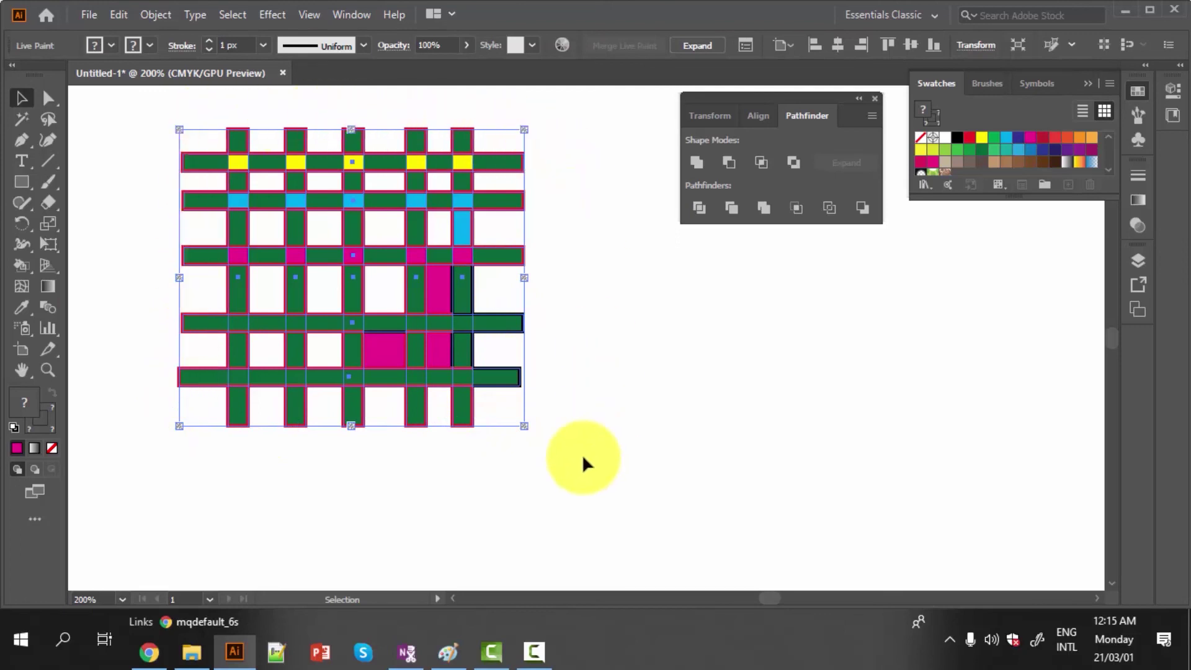
left_click(23, 260)
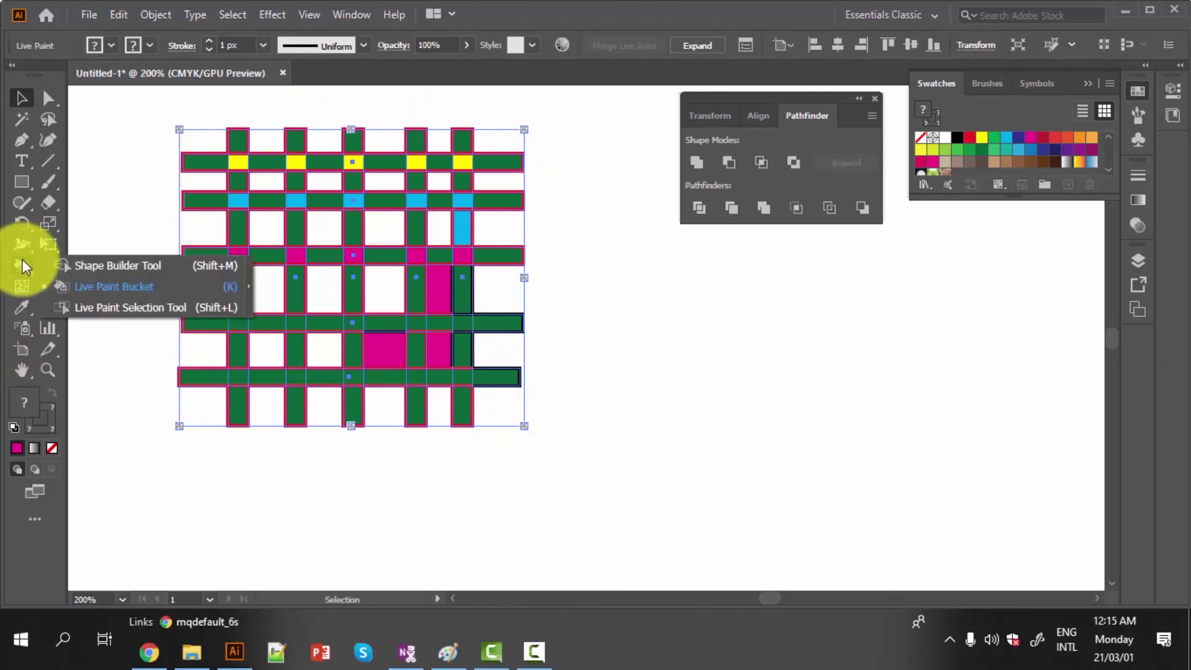
- With Live Paint Selection, delete the overhanging left ends of the lowest and middle bars
left_click(148, 306)
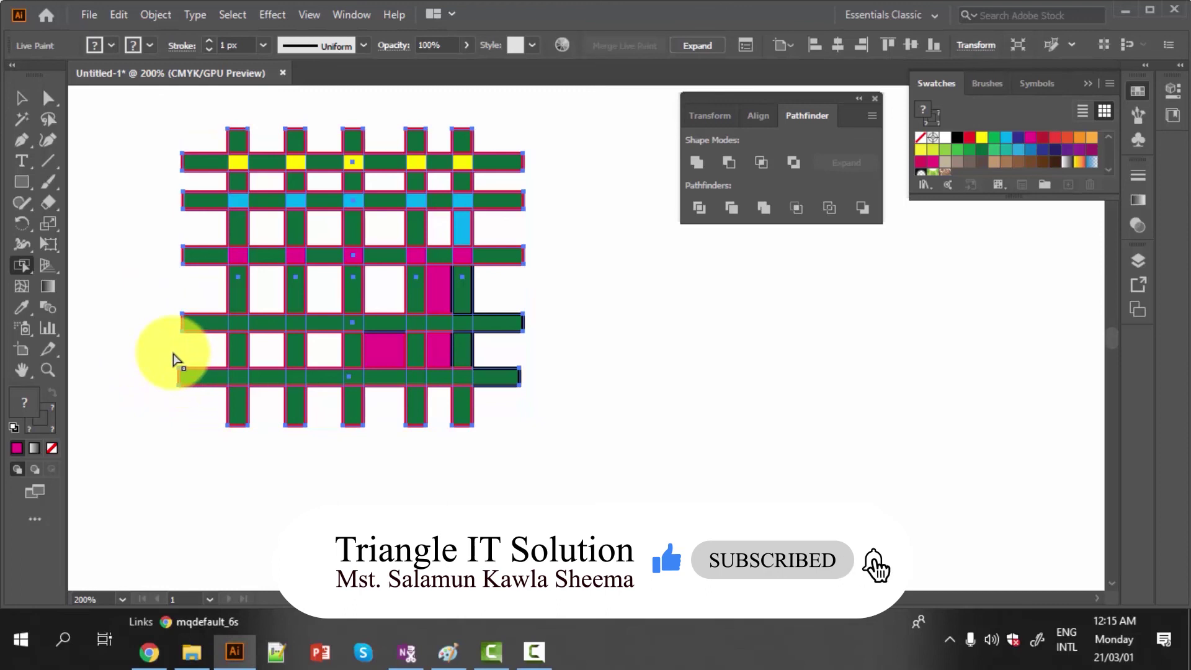
left_click_drag(173, 353, 194, 412)
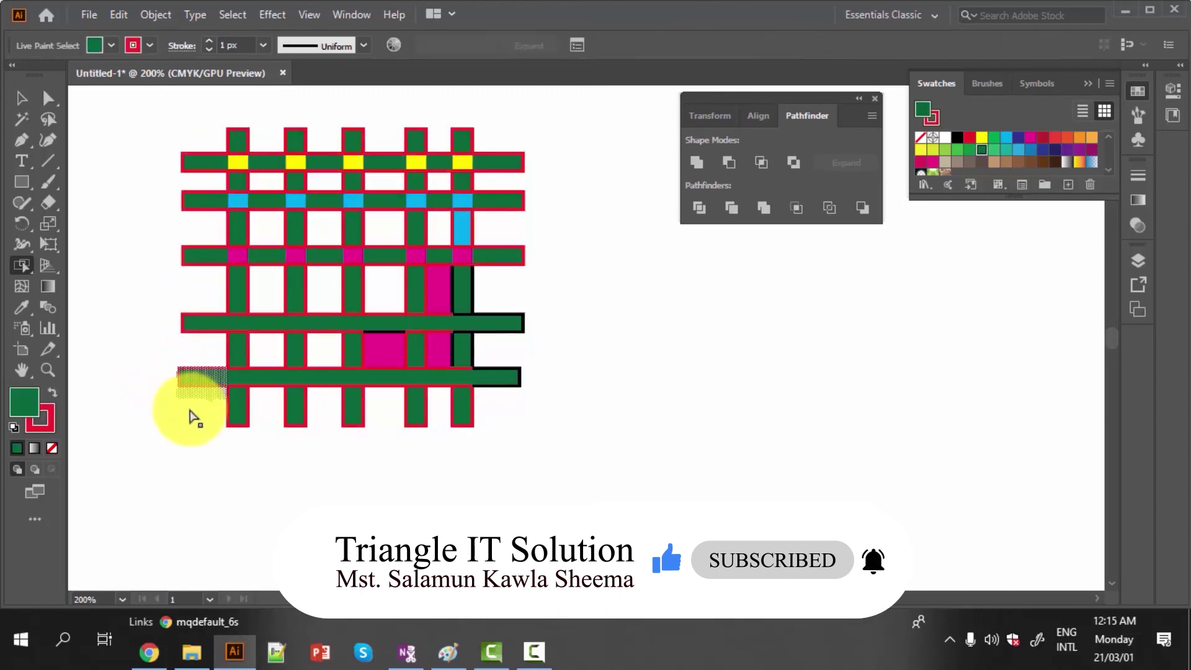
key("Delete")
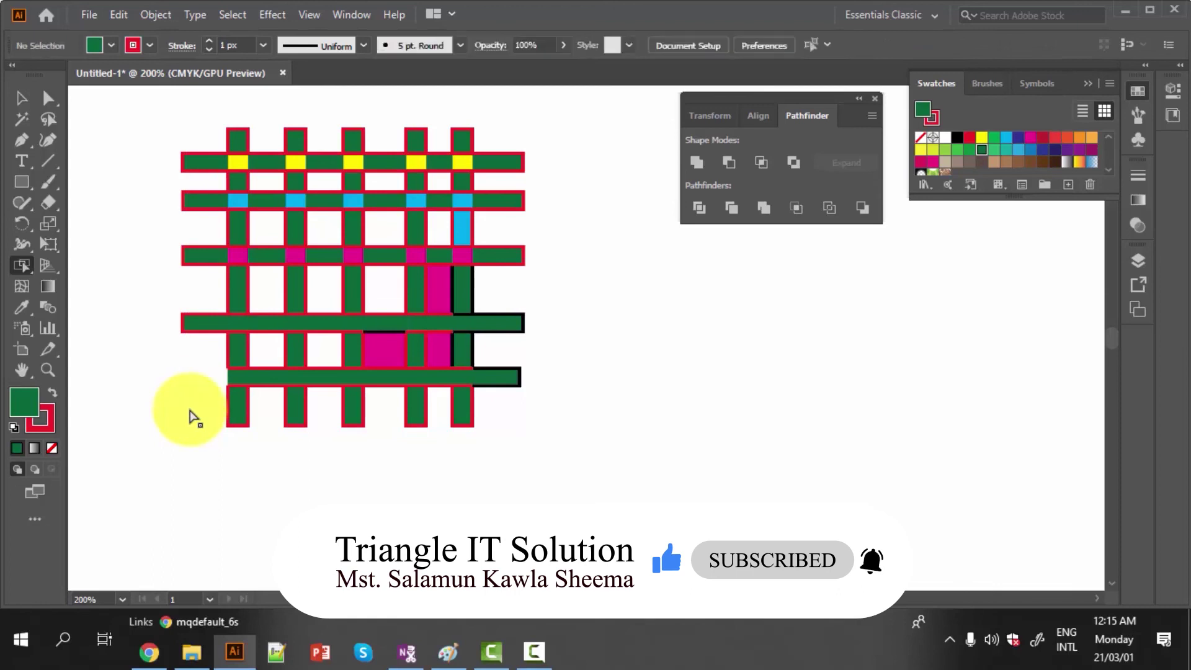
left_click_drag(162, 303, 199, 343)
key("Delete")
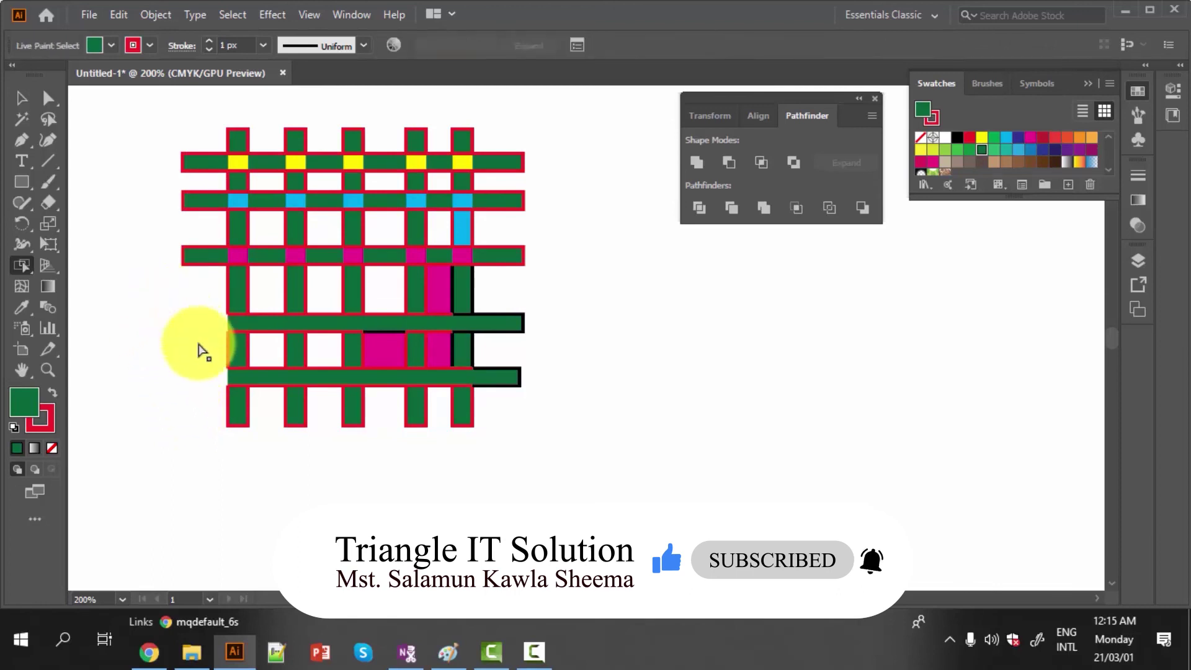
scroll(154, 392, "up", 2)
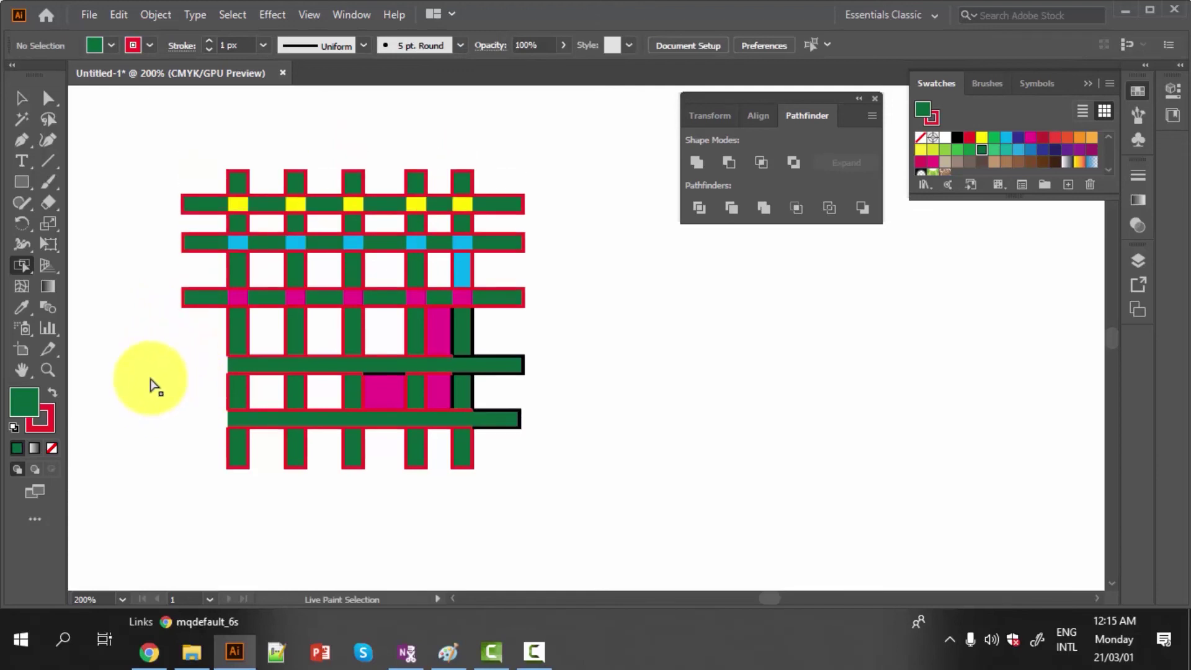
scroll(154, 386, "up", 2)
scroll(153, 386, "up", 2)
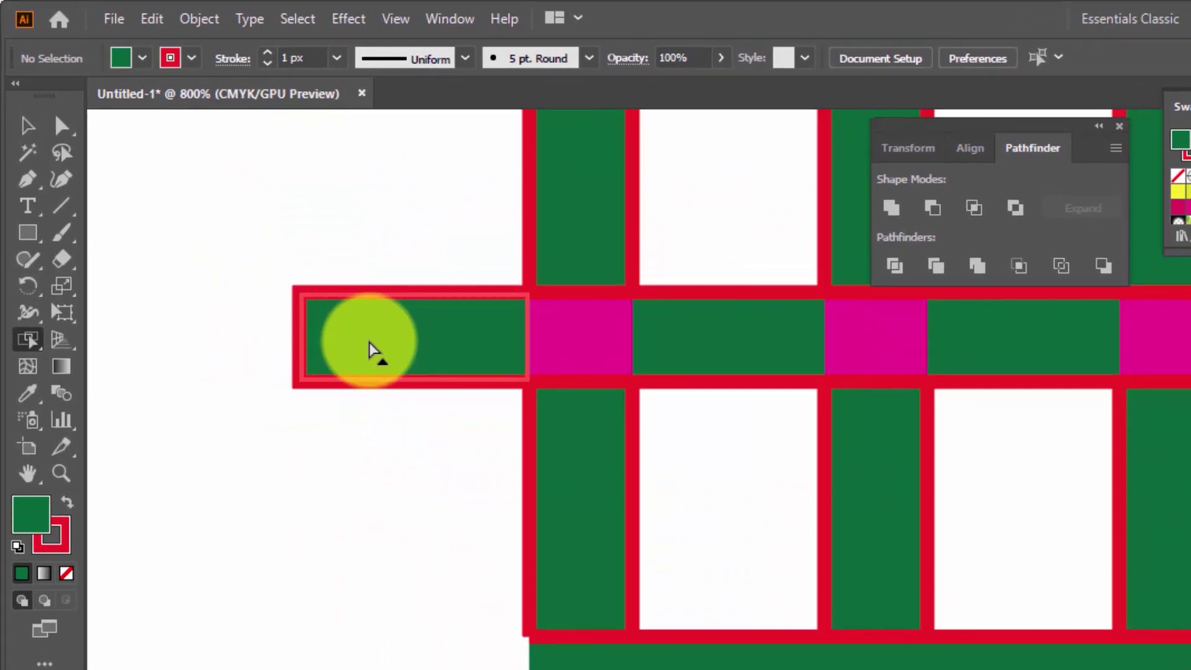
- Delete the magenta-crossed bar's overhanging left end along with its leftover red outline
left_click(370, 349)
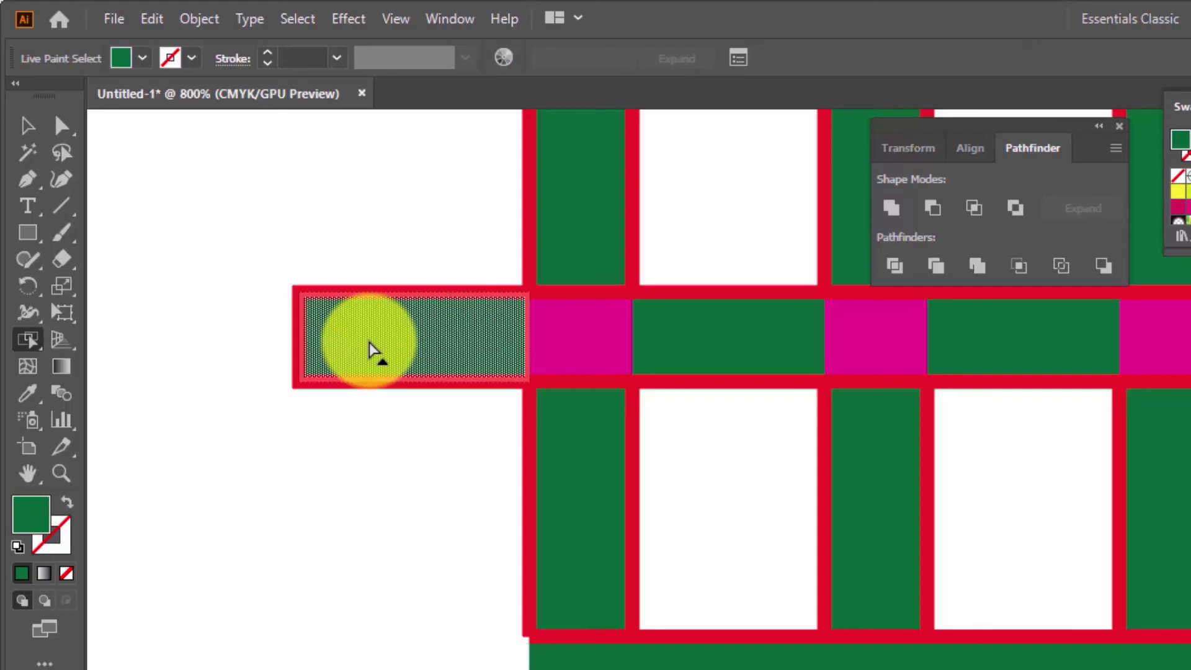
key("Delete")
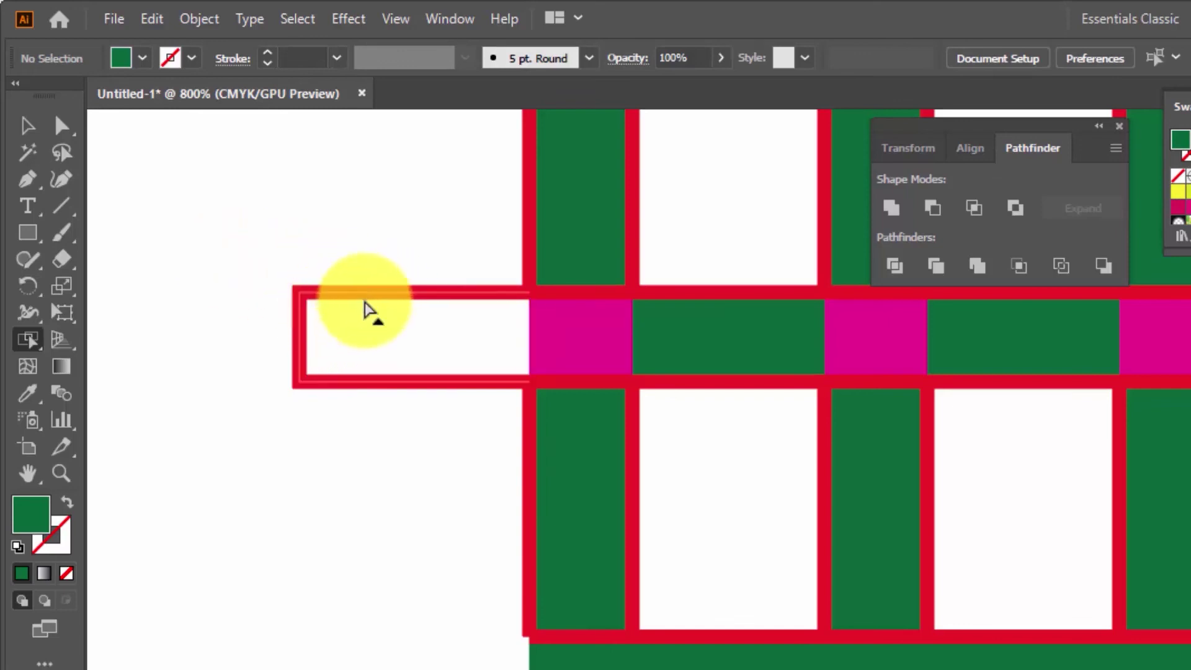
scroll(366, 308, "up", 1)
scroll(369, 314, "up", 1)
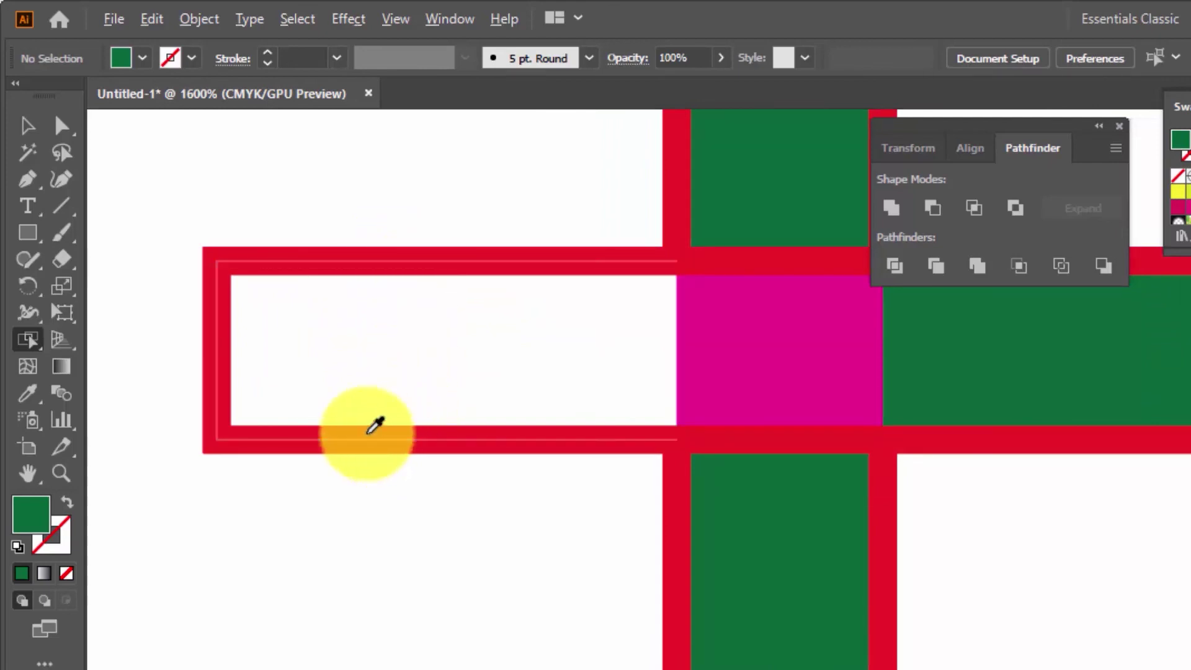
scroll(369, 425, "down", 2)
scroll(341, 421, "down", 3)
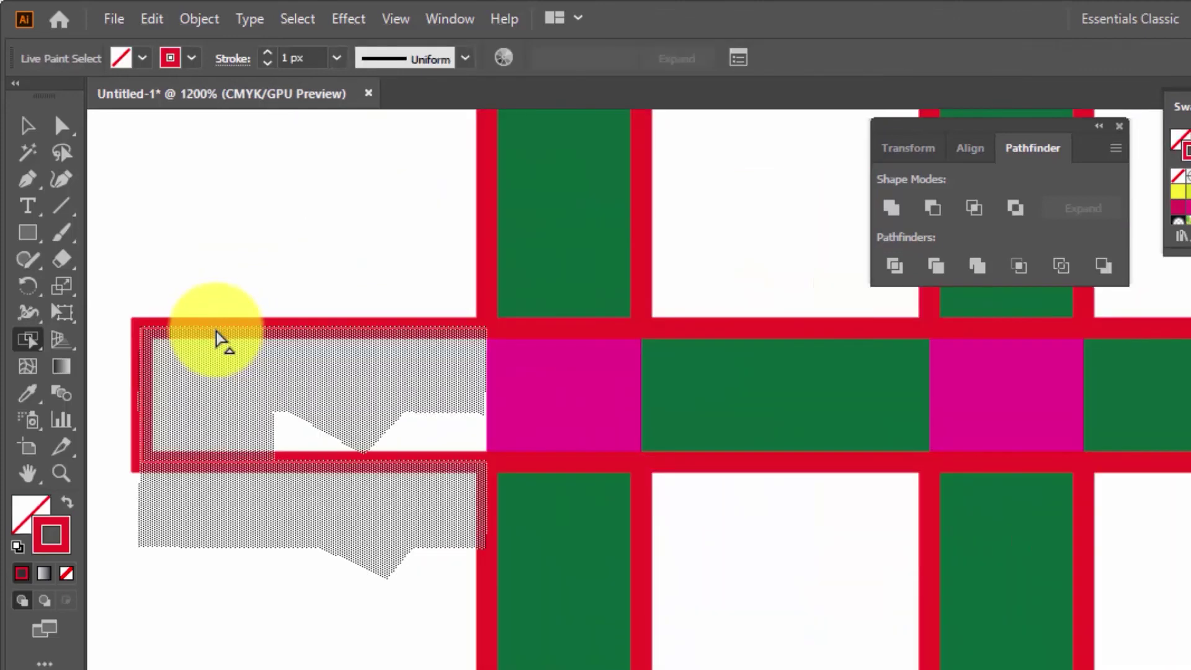
left_click_drag(217, 338, 220, 339)
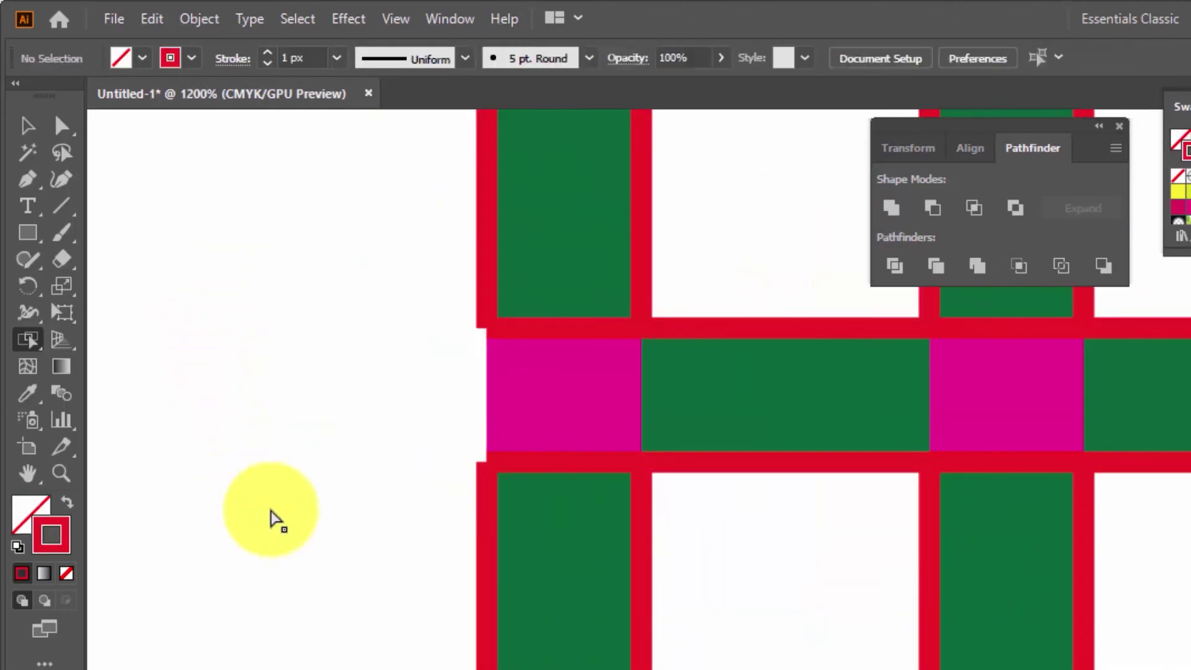
scroll(242, 462, "up", 3)
scroll(242, 463, "up", 2)
scroll(242, 462, "up", 2)
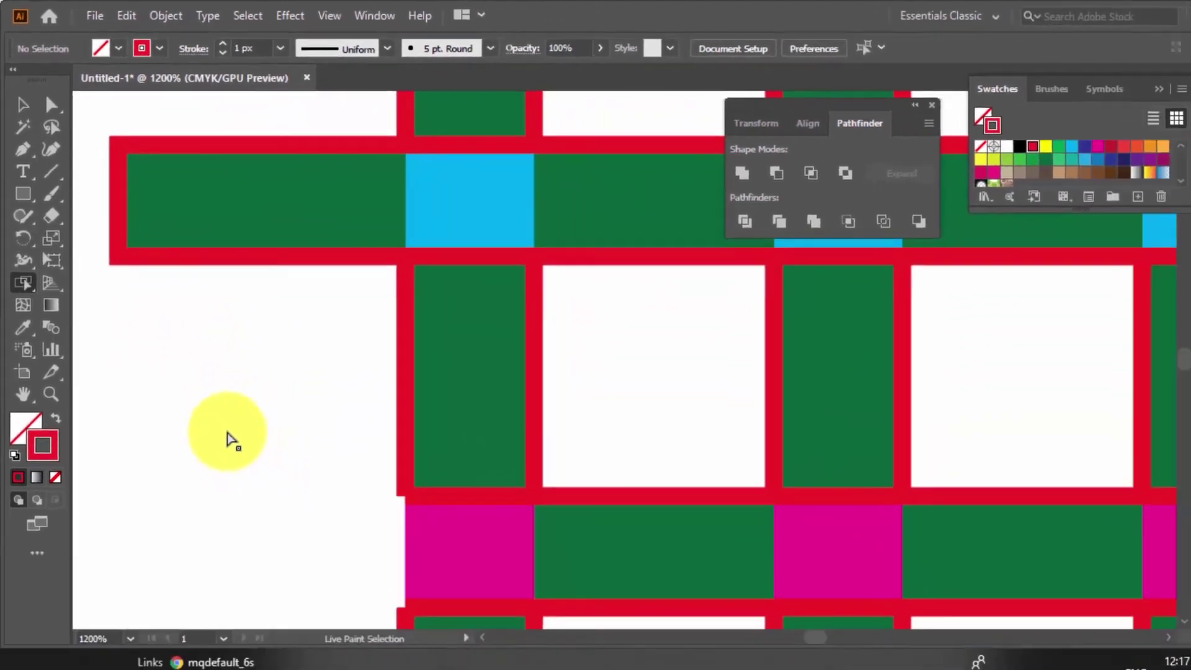
scroll(264, 490, "down", 3)
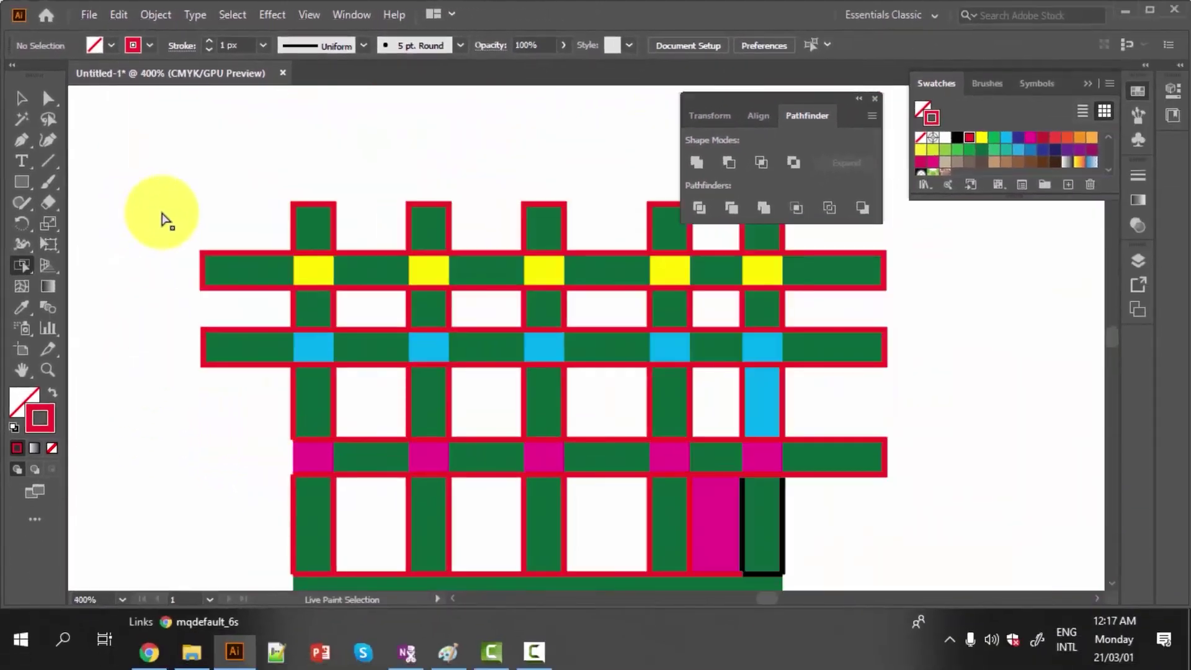
- Delete the overhanging left ends of the yellow and cyan rows and the coloured rows' right ends
left_click_drag(147, 174, 239, 425)
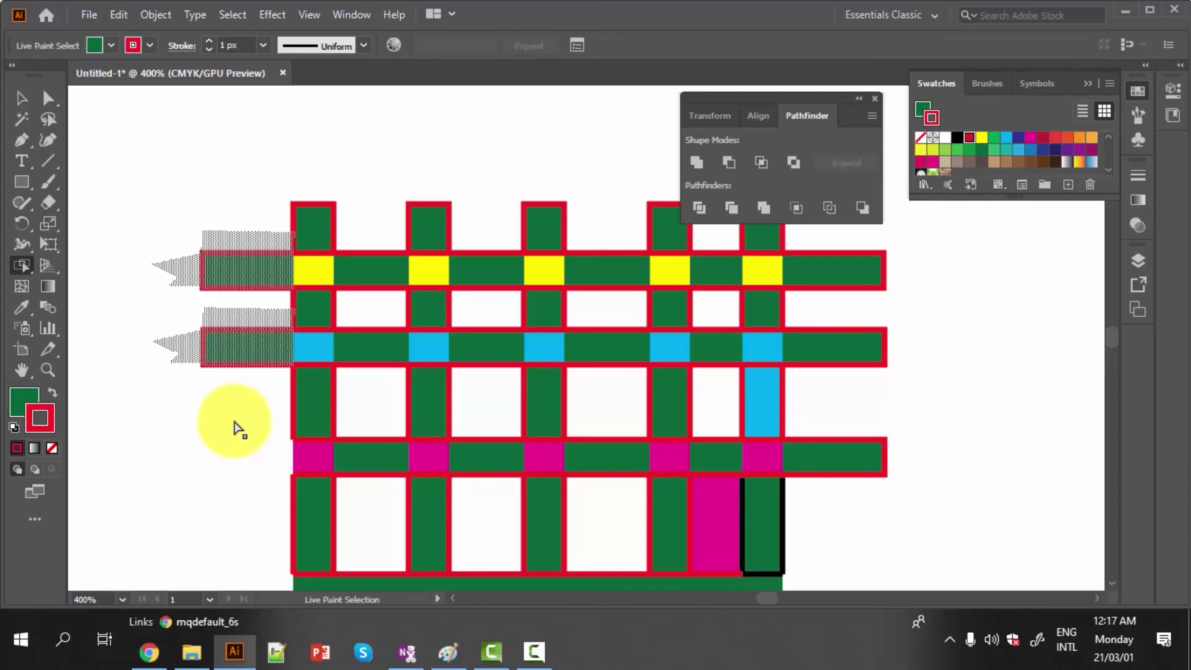
key("Delete")
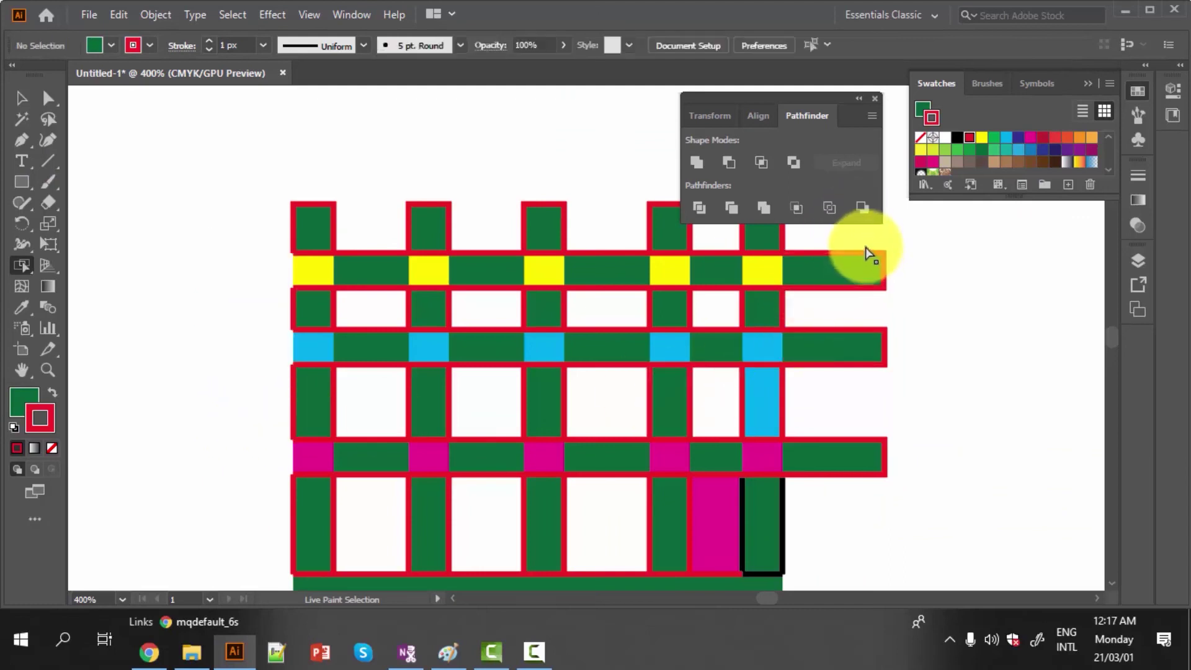
left_click_drag(869, 269, 890, 551)
key("Delete")
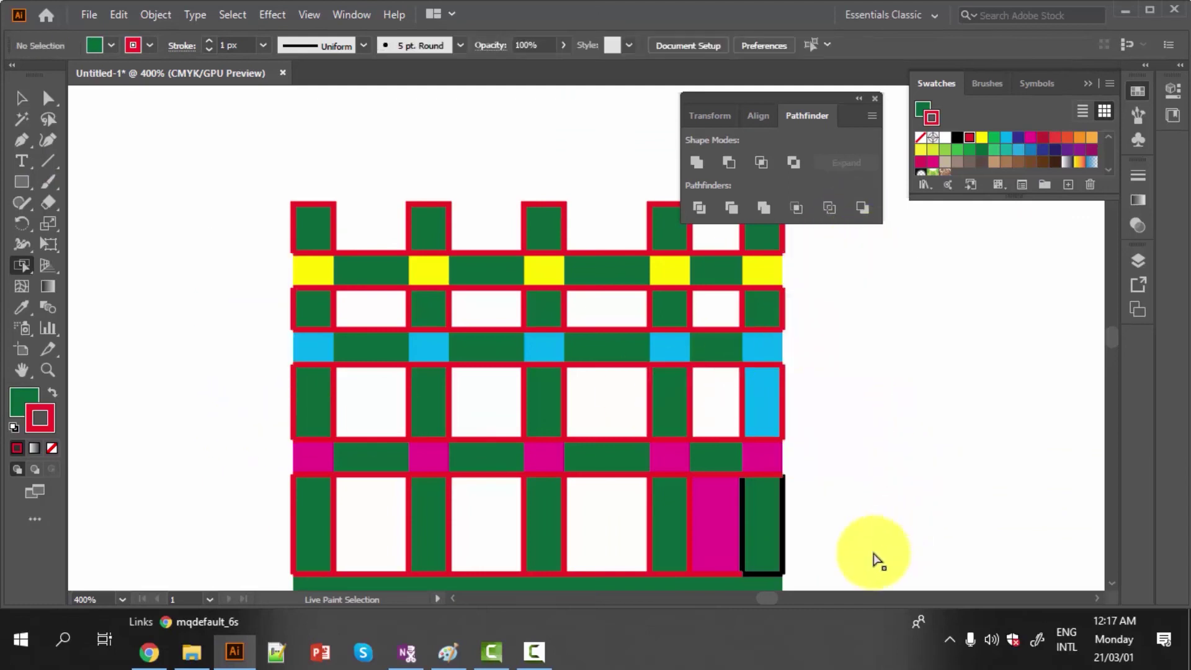
- Delete the green tabs sticking up above the top row to leave a flat top edge
scroll(435, 372, "up", 3)
left_click(21, 265)
left_click(213, 386)
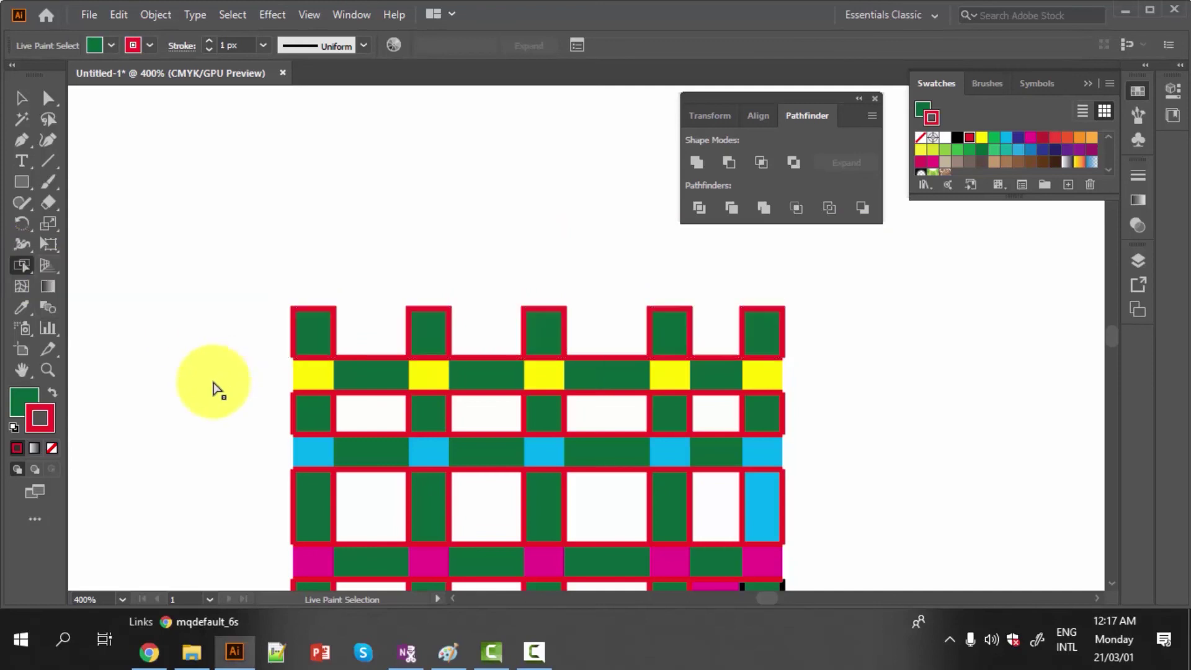
left_click_drag(232, 300, 808, 357)
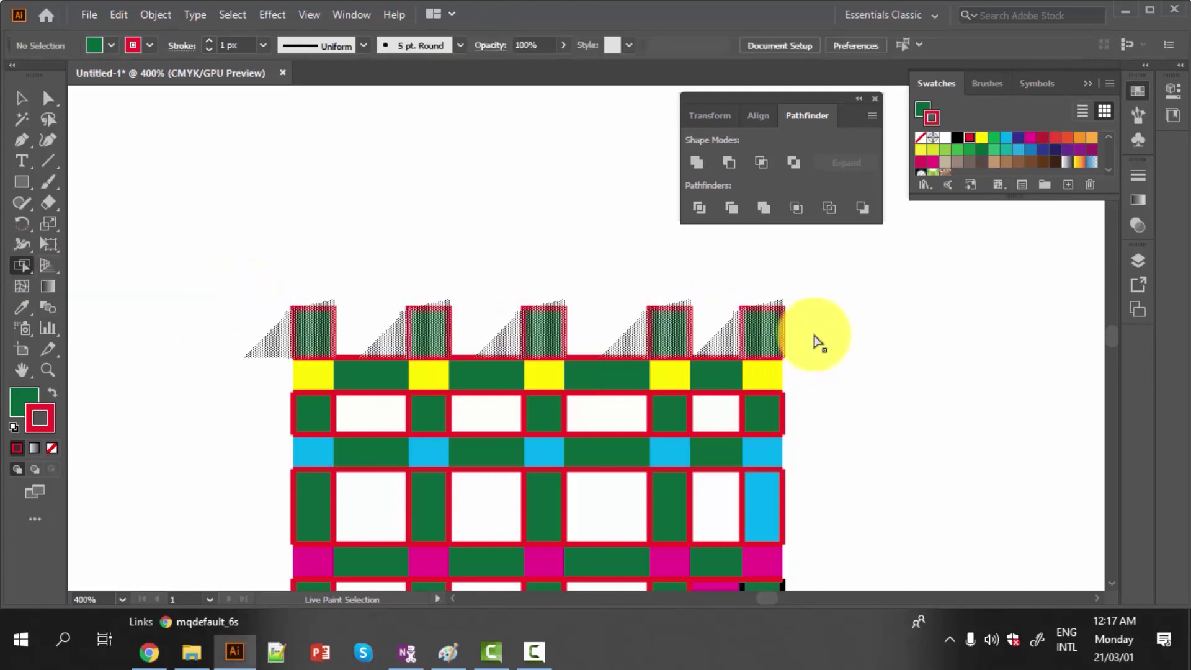
key("Delete")
scroll(831, 404, "down", 2)
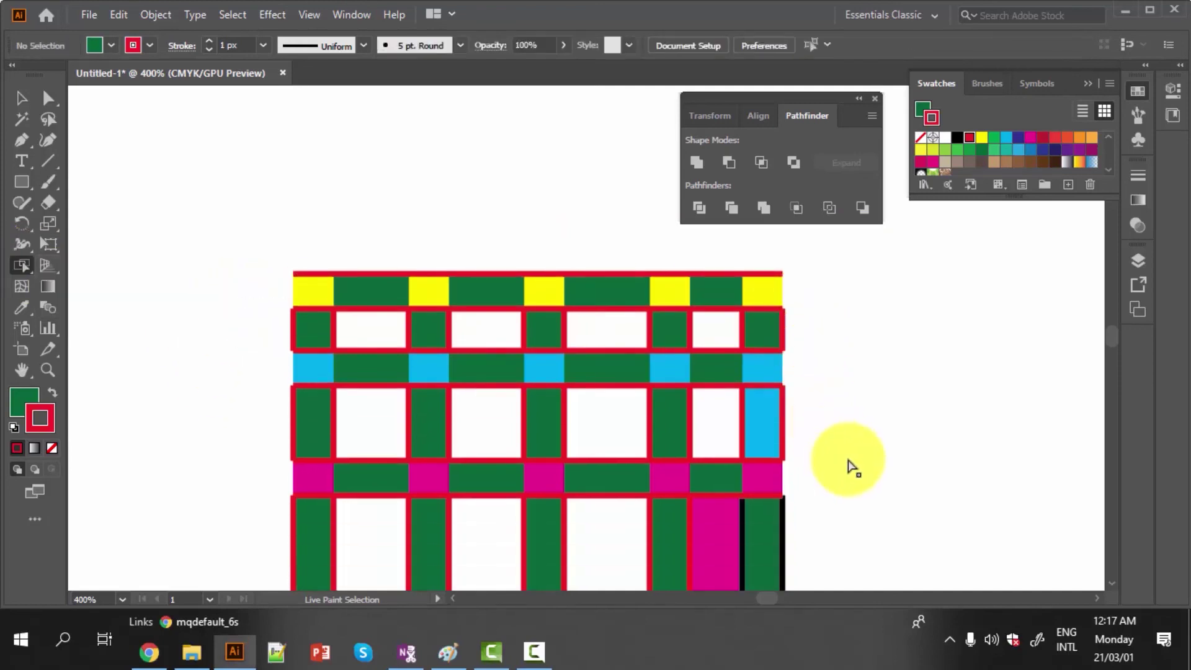
scroll(851, 475, "down", 3)
scroll(851, 482, "down", 1)
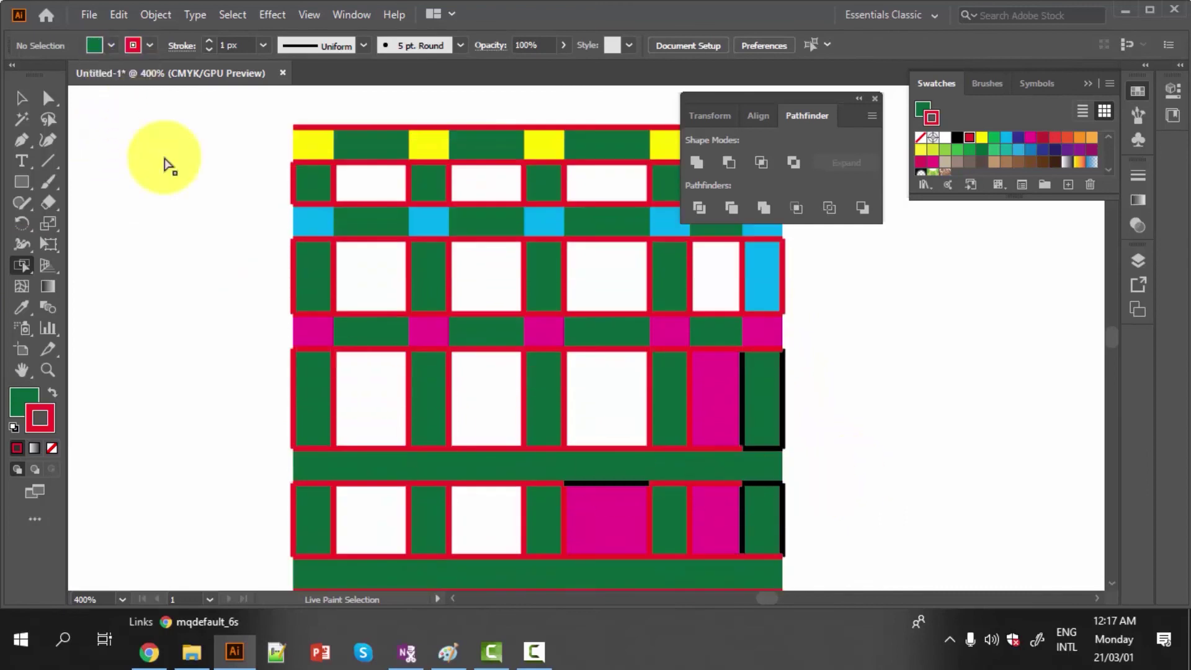